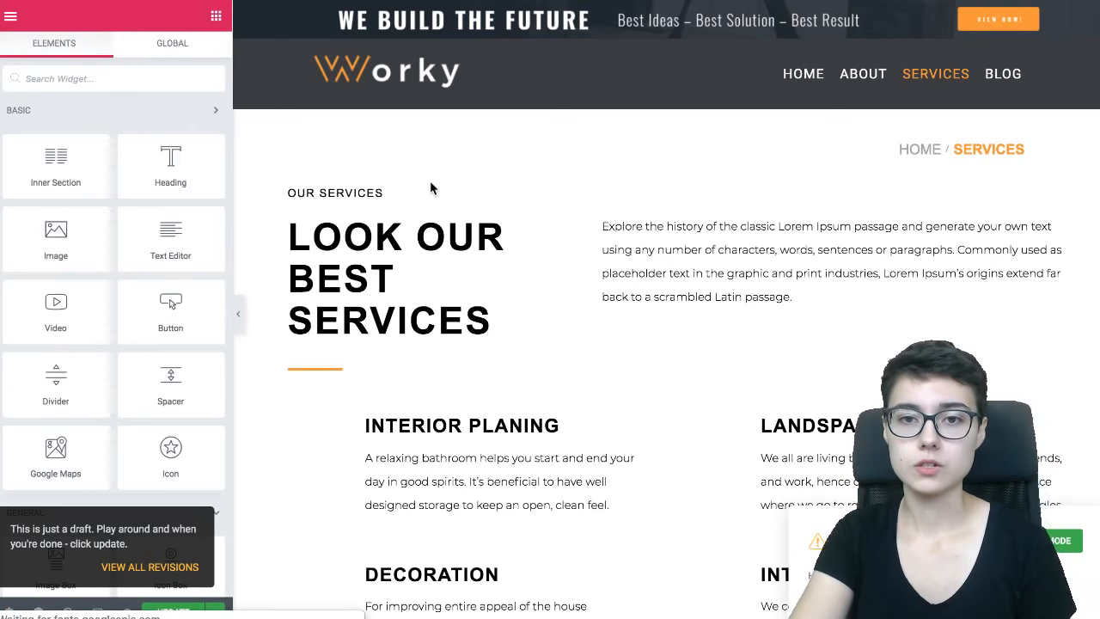
Step: Examine the Services page in the editor, from its header and services list to the parallax banner and pricing section
scroll(431, 188, "down", 1)
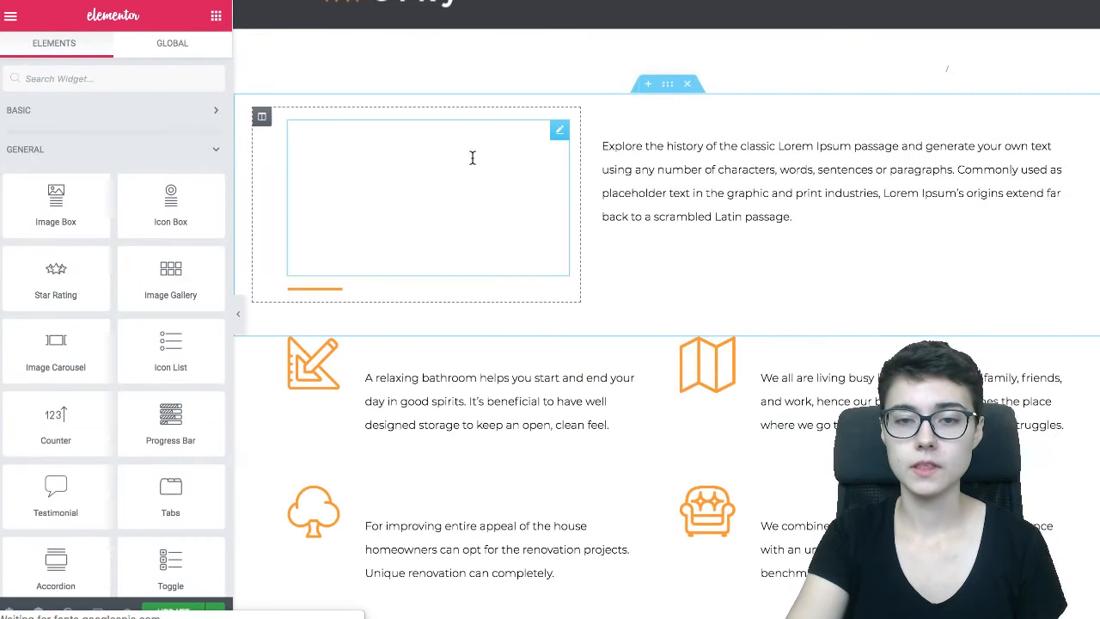
scroll(472, 157, "up", 1)
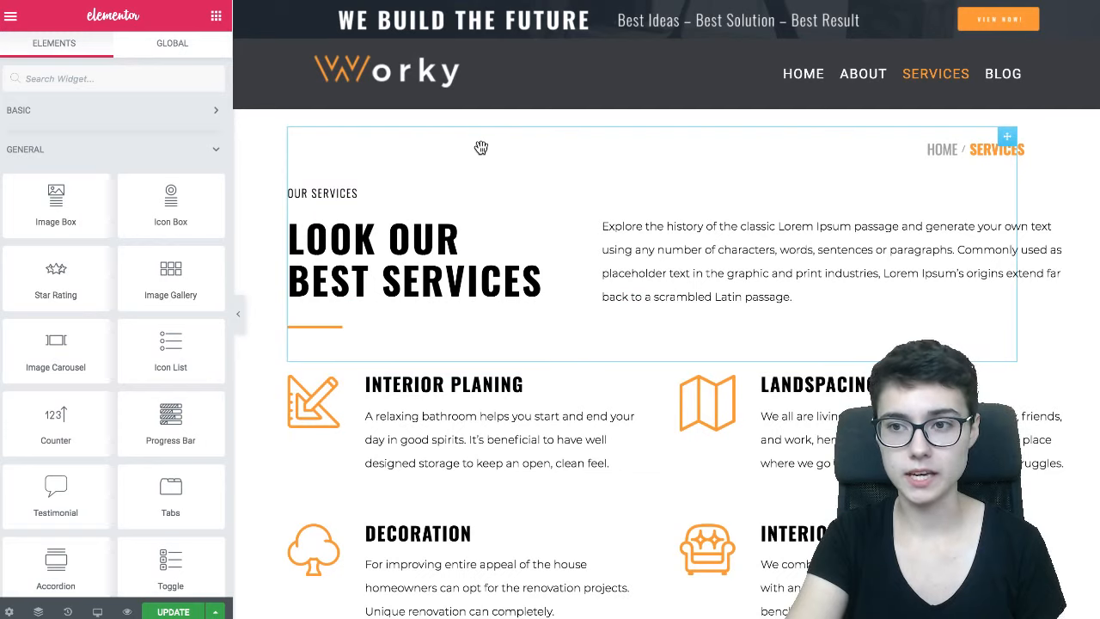
scroll(480, 147, "down", 1)
scroll(481, 153, "up", 1)
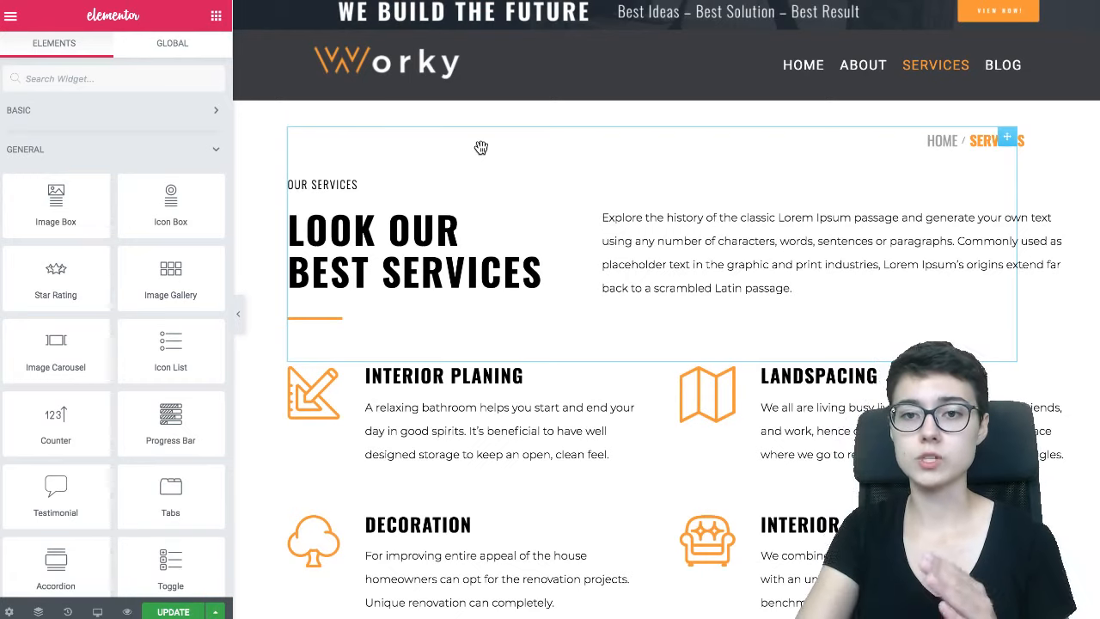
scroll(481, 148, "down", 4)
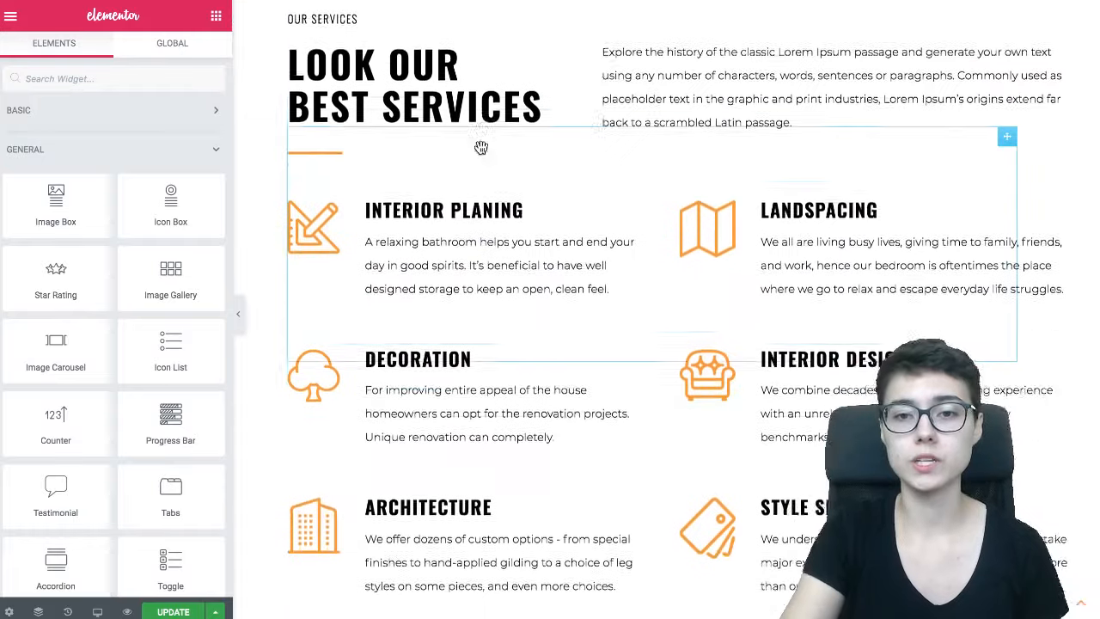
scroll(510, 131, "down", 6)
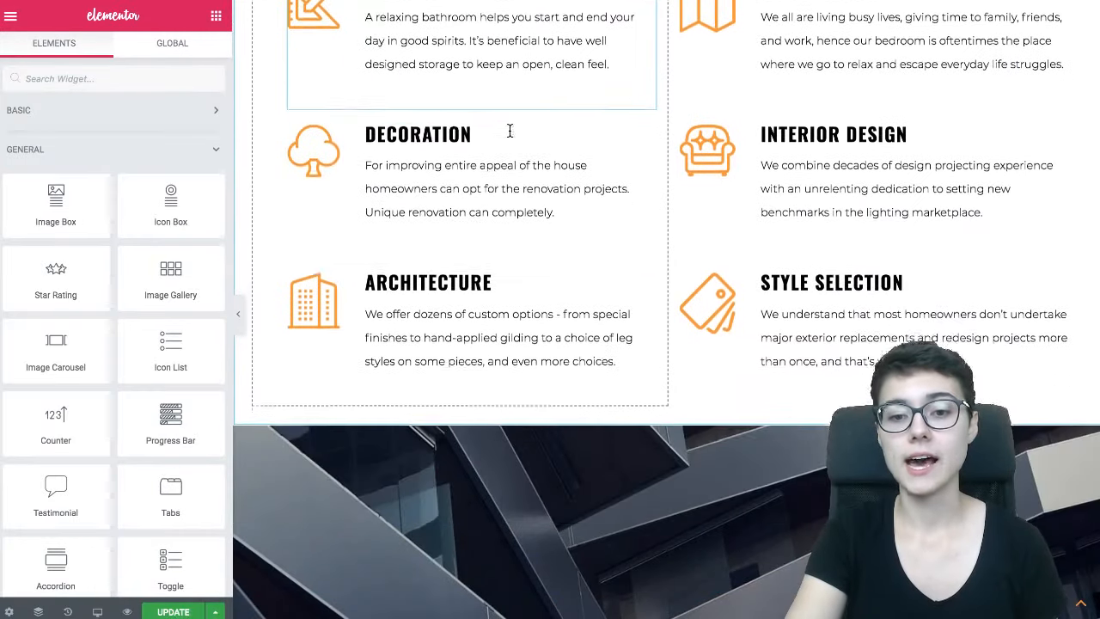
scroll(510, 136, "down", 8)
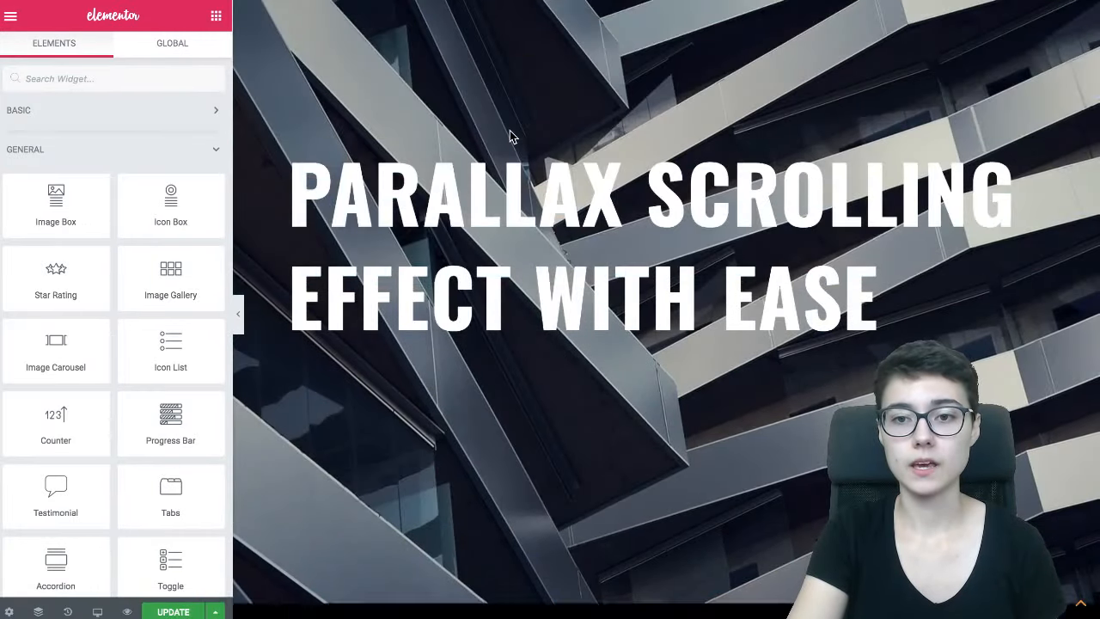
scroll(511, 135, "up", 8)
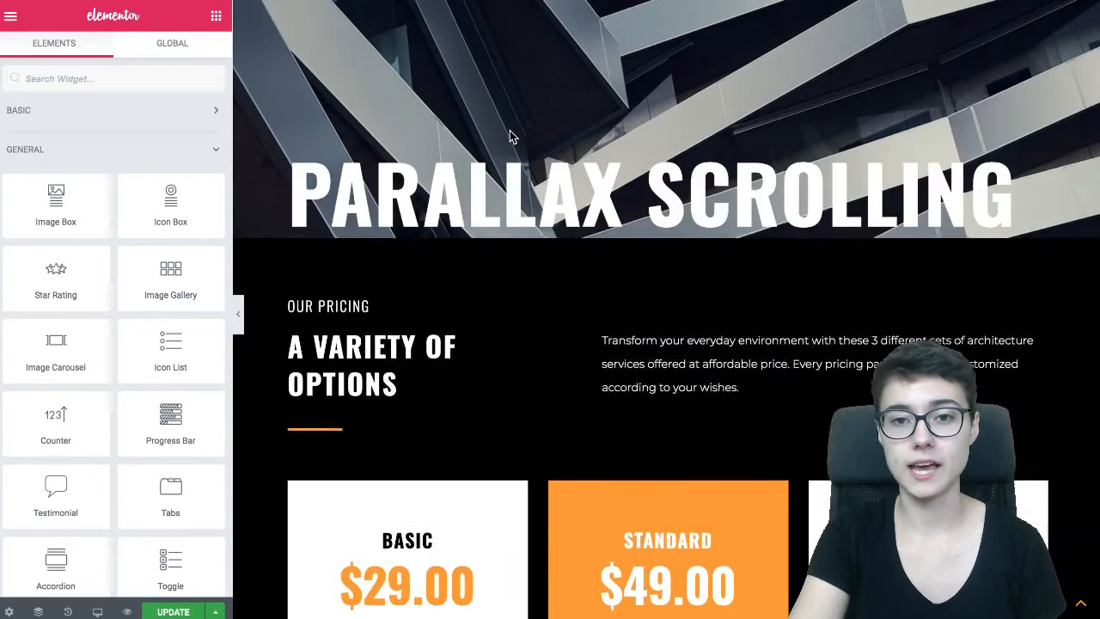
Step: Hide the widget panel and examine the parallax banner's scrolling effect between the services list and the pricing section
left_click(241, 327)
scroll(346, 340, "up", 6)
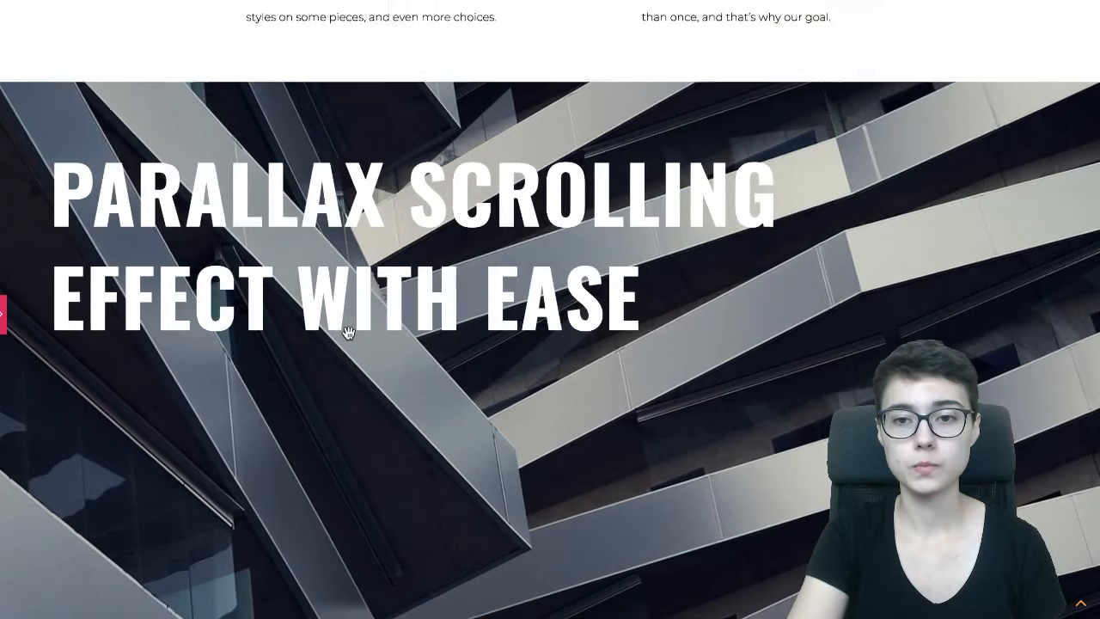
scroll(348, 333, "up", 4)
scroll(348, 334, "down", 2)
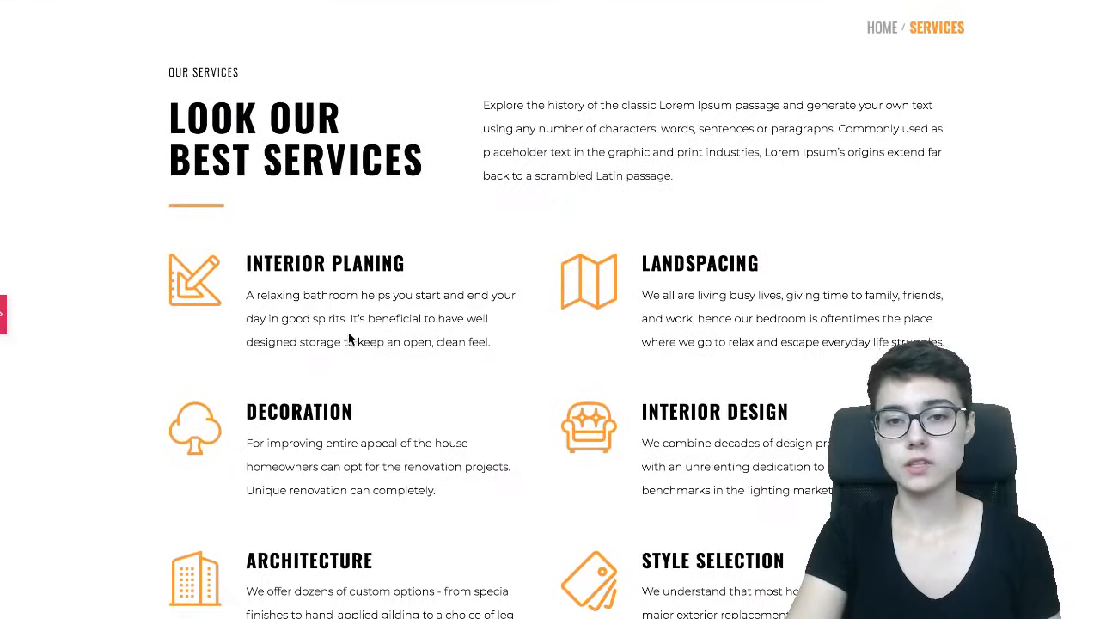
scroll(348, 334, "down", 6)
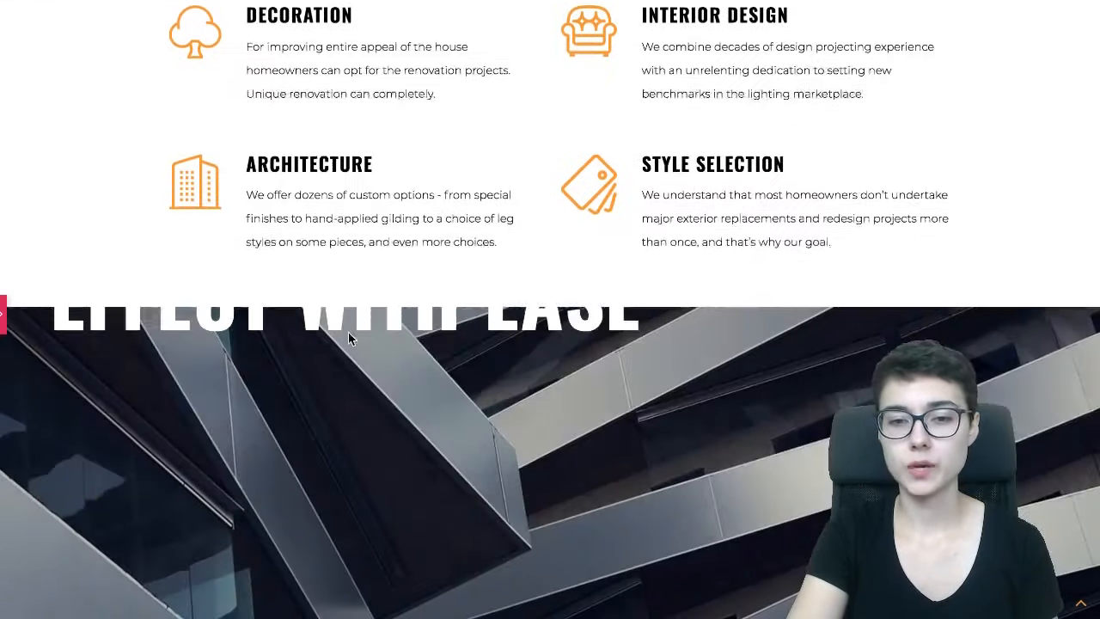
scroll(348, 334, "down", 5)
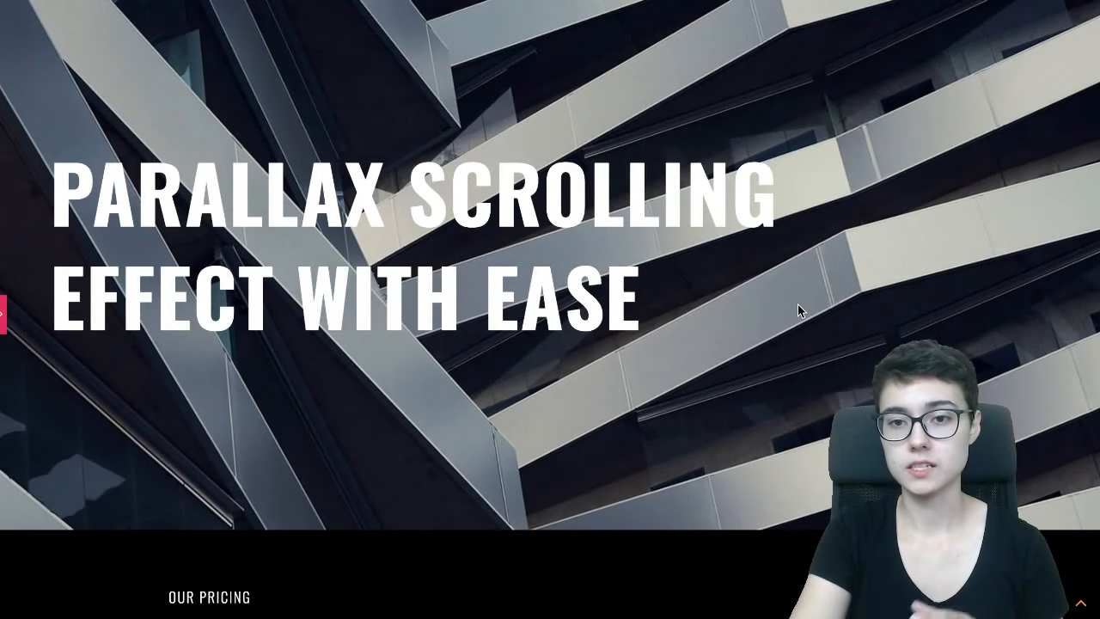
scroll(374, 219, "down", 1)
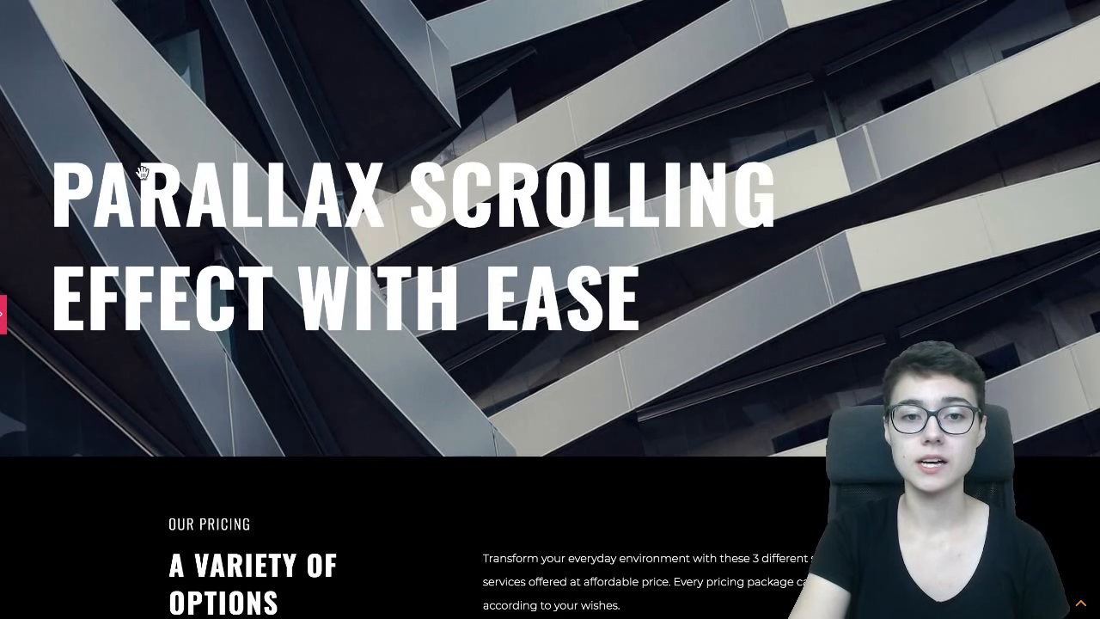
scroll(530, 355, "down", 2)
scroll(529, 355, "up", 4)
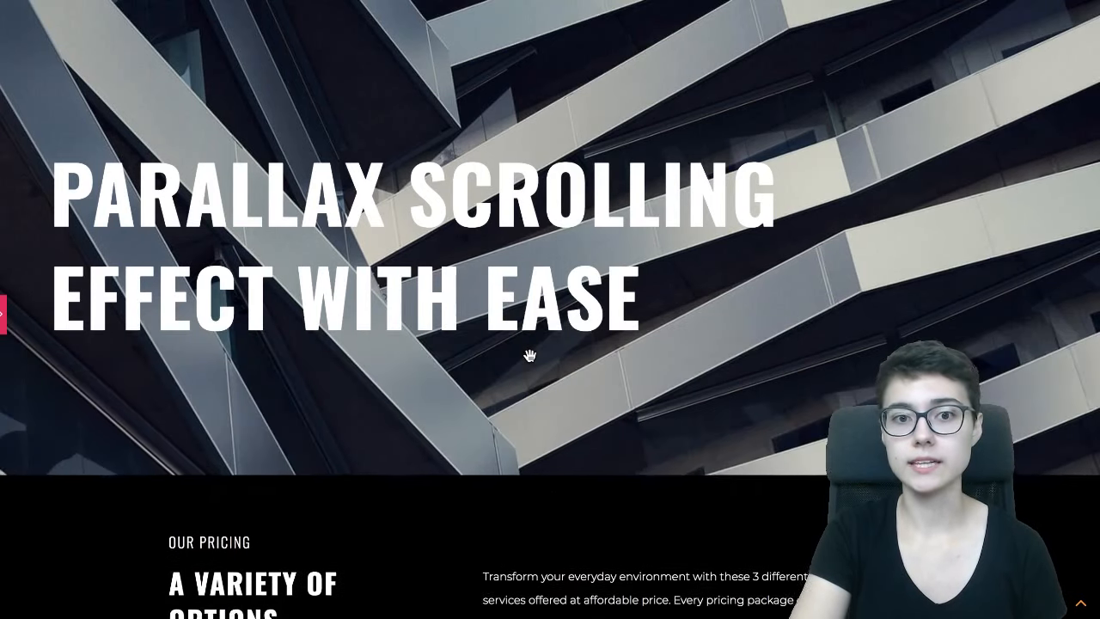
scroll(530, 355, "up", 2)
scroll(529, 355, "down", 3)
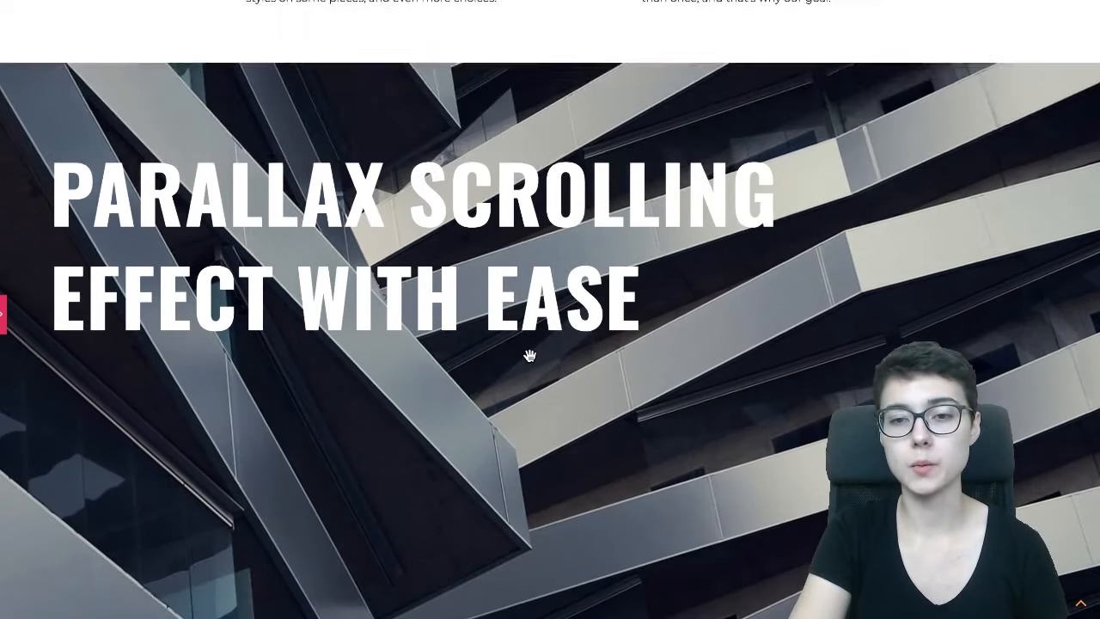
scroll(530, 355, "down", 7)
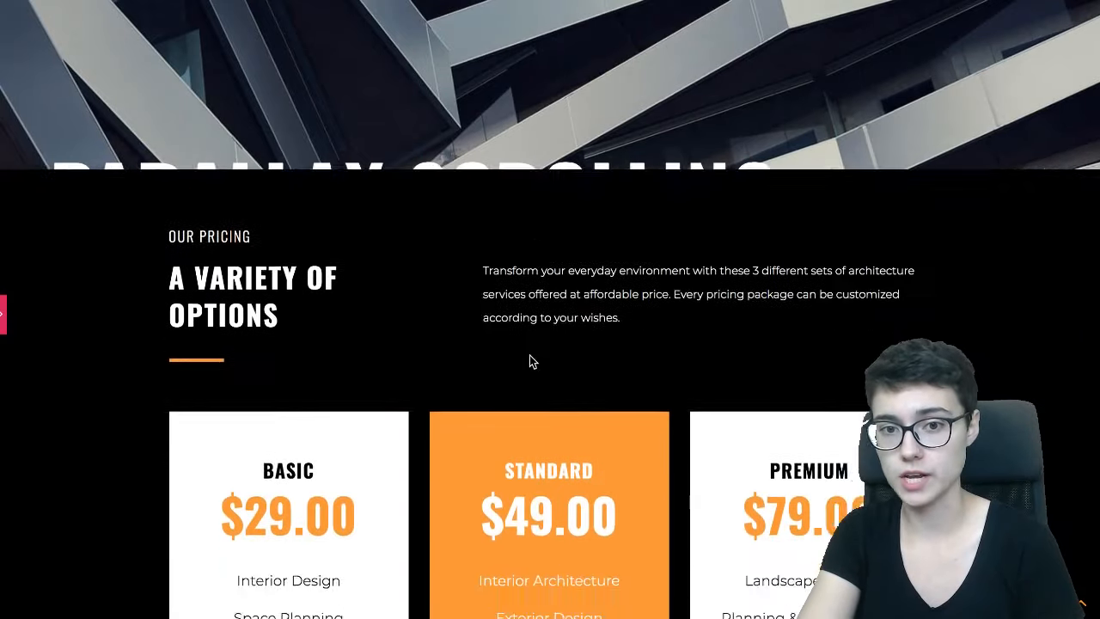
scroll(529, 356, "down", 3)
scroll(529, 355, "up", 6)
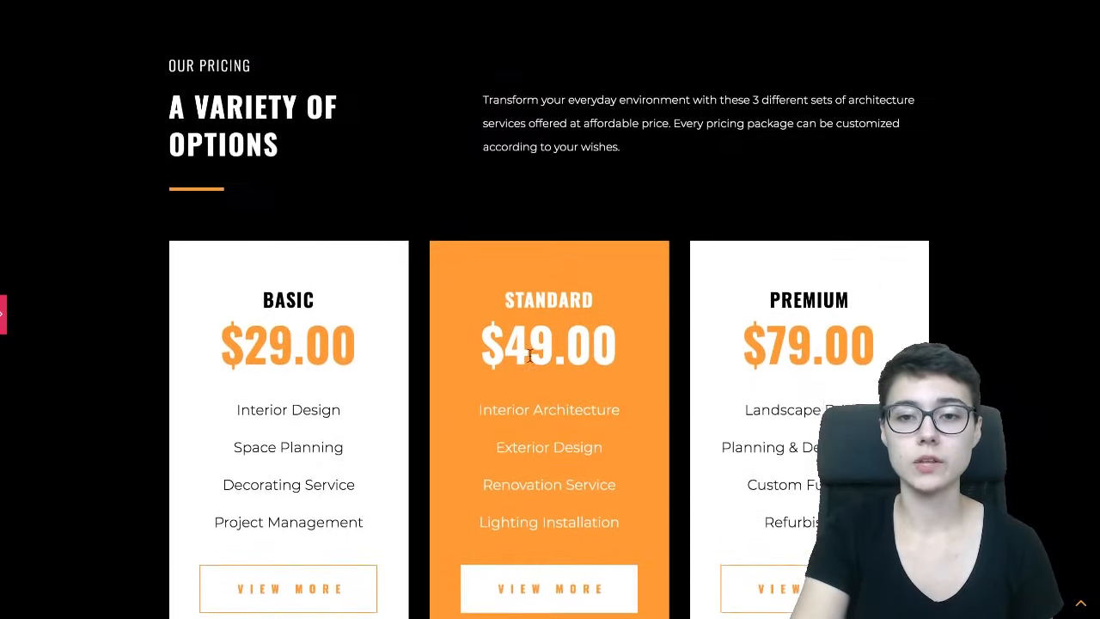
scroll(530, 355, "up", 8)
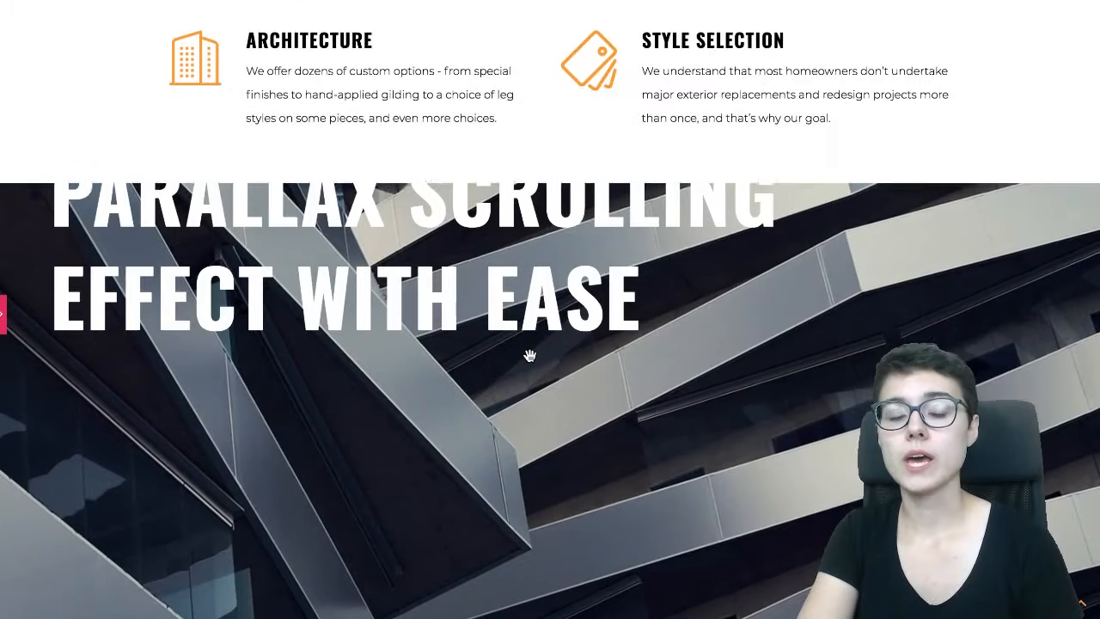
scroll(529, 355, "up", 1)
scroll(529, 356, "down", 3)
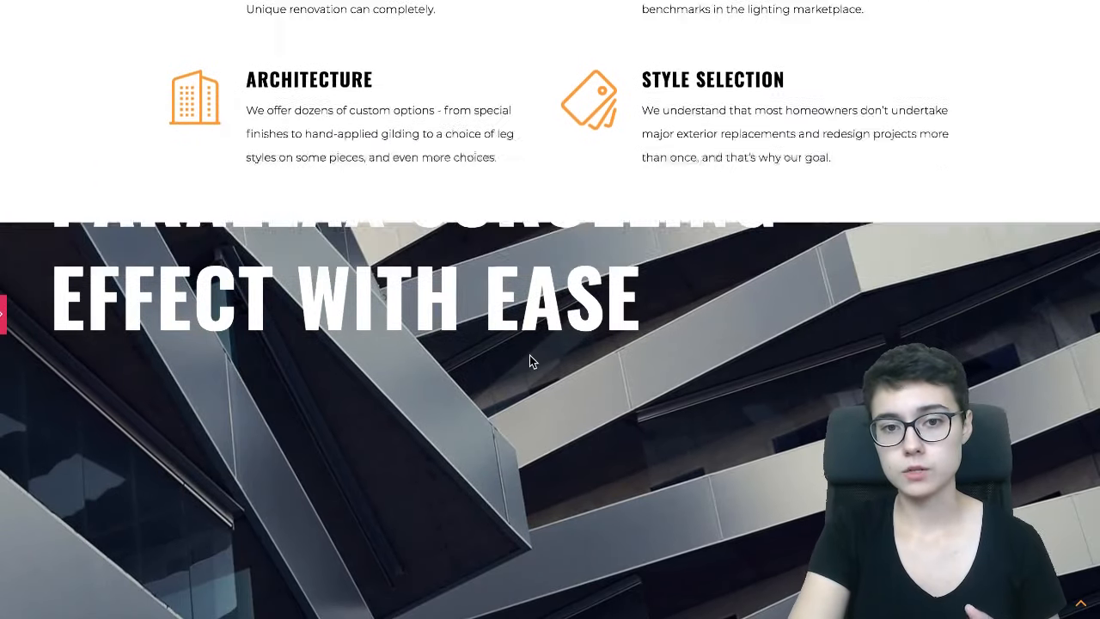
scroll(529, 361, "down", 1)
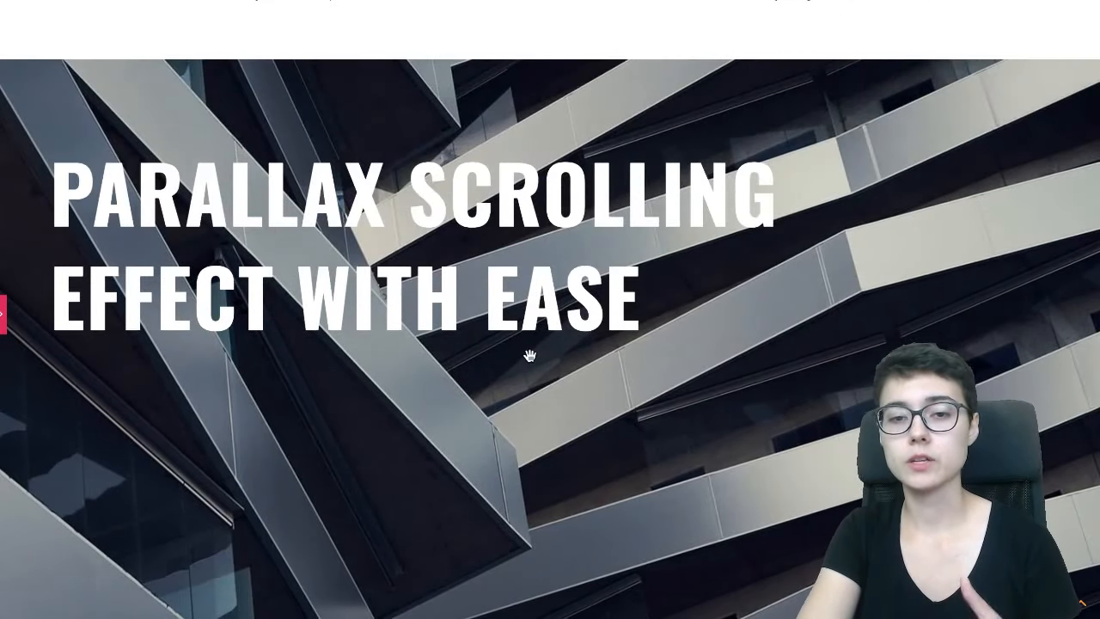
scroll(529, 355, "down", 4)
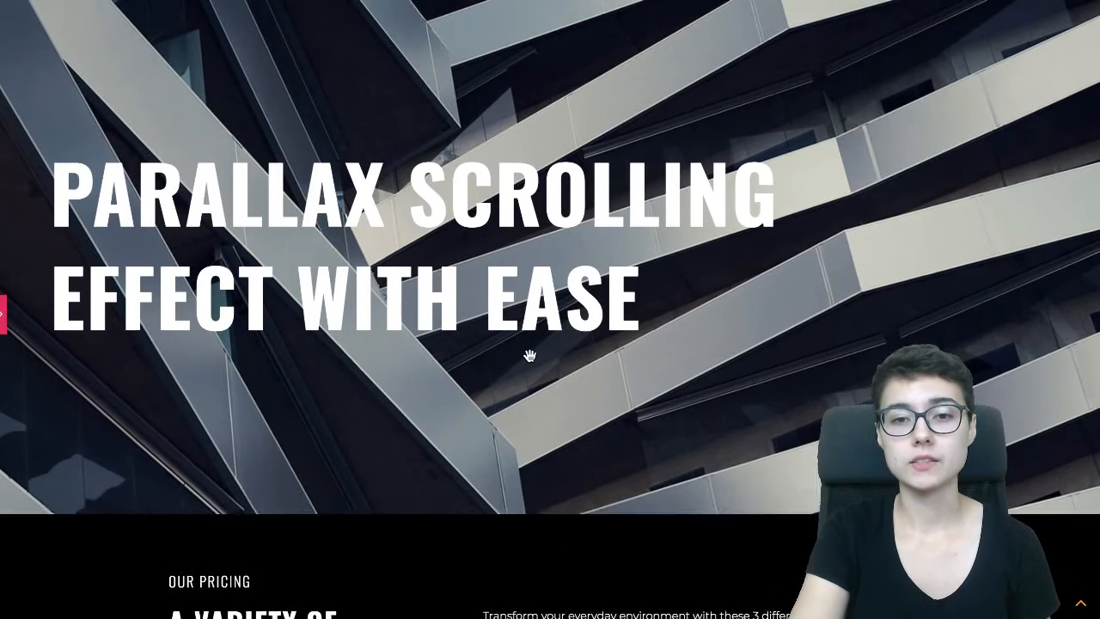
scroll(530, 355, "up", 3)
scroll(529, 355, "down", 2)
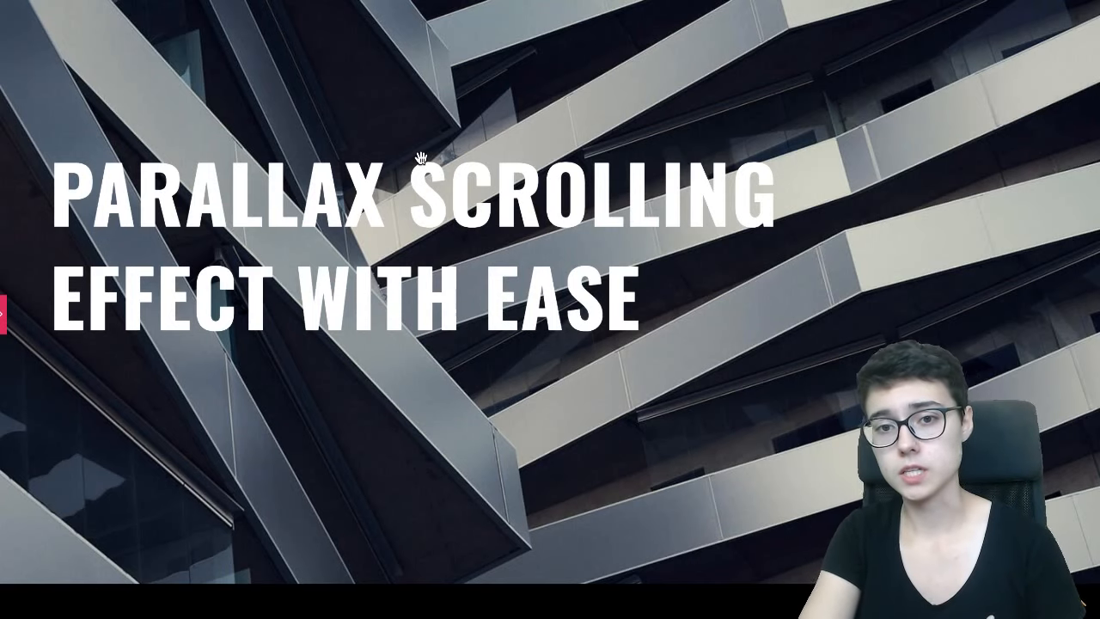
scroll(549, 128, "up", 2)
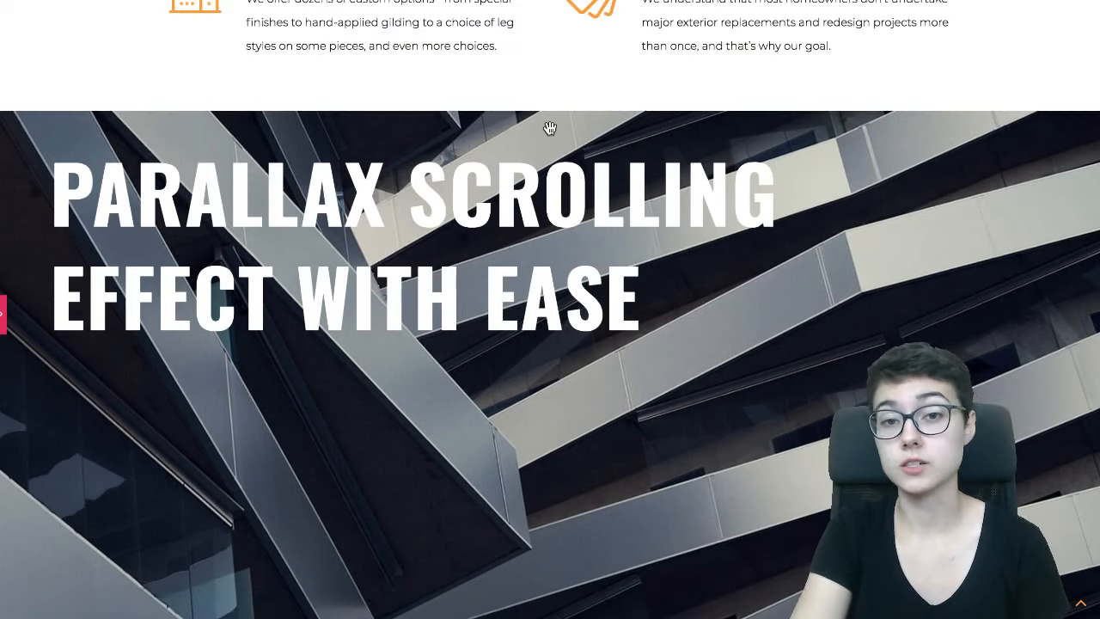
Step: Switch from the Services page to the Home page in the editor
key("ctrl+Tab")
left_click(427, 239)
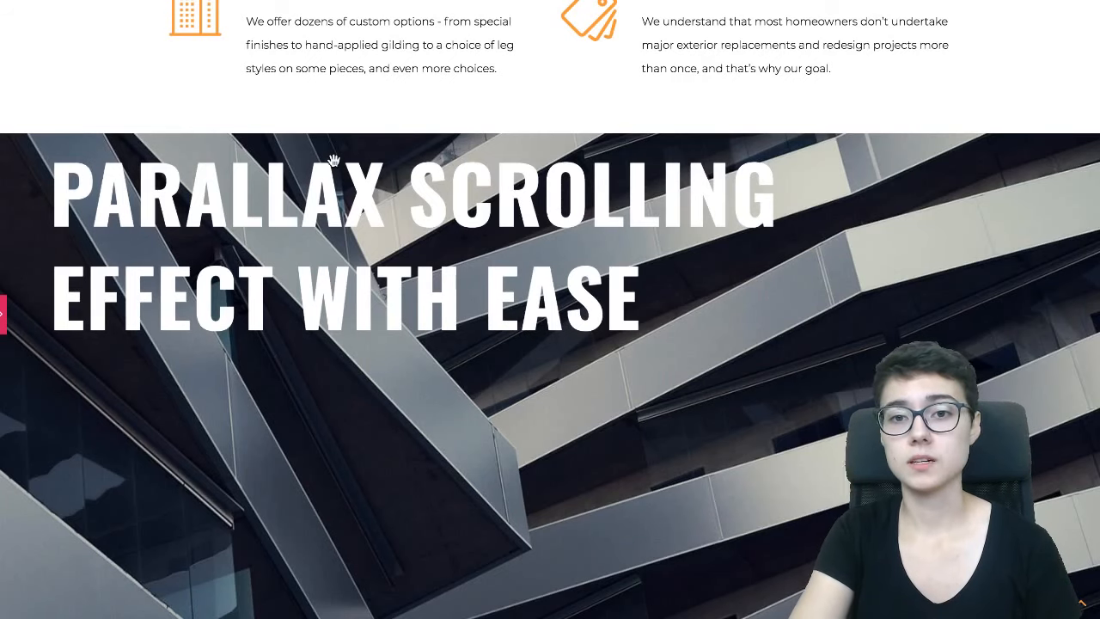
scroll(334, 161, "up", 3)
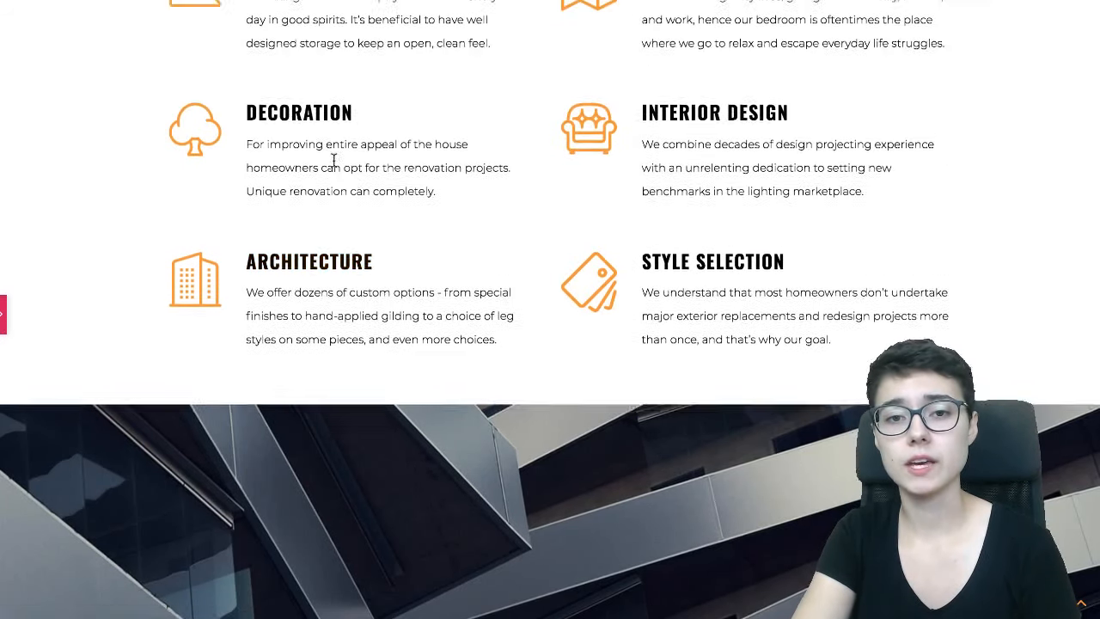
scroll(333, 161, "up", 3)
scroll(333, 161, "up", 1)
scroll(333, 160, "down", 1)
key("super+r")
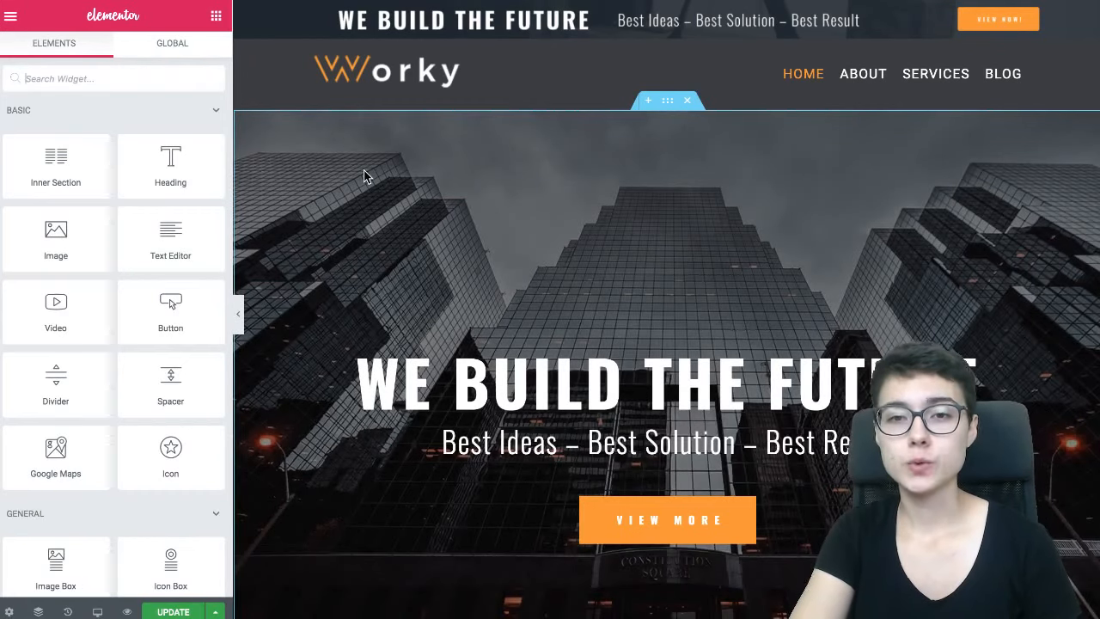
Step: Hide the widget panel and examine the fixed background effect of the Home page's hero section against the About Company section
scroll(367, 177, "down", 1)
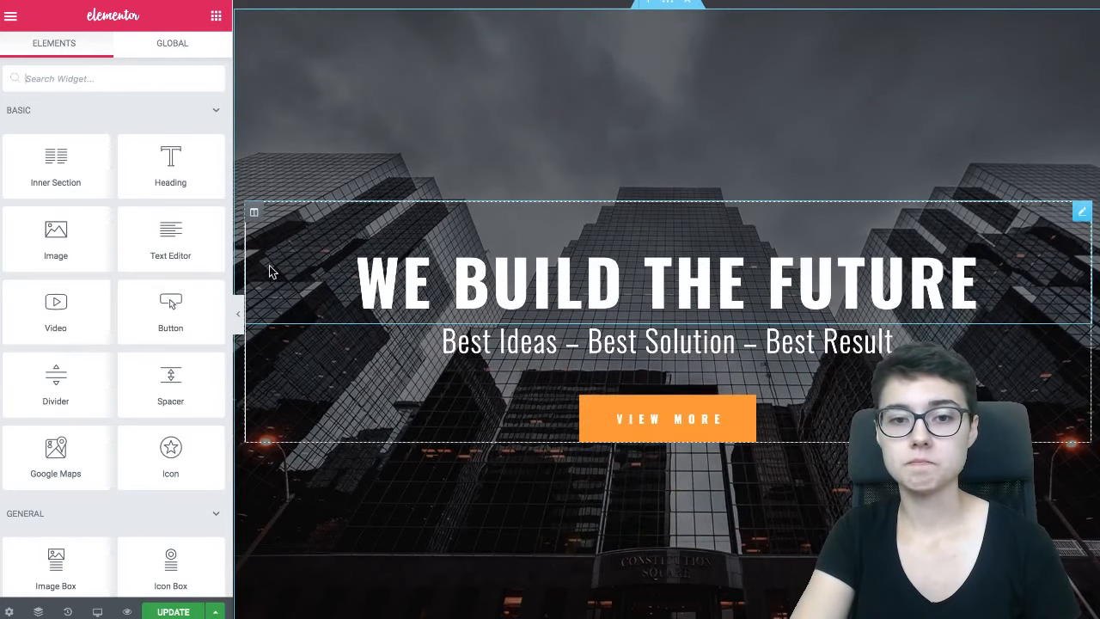
left_click(239, 309)
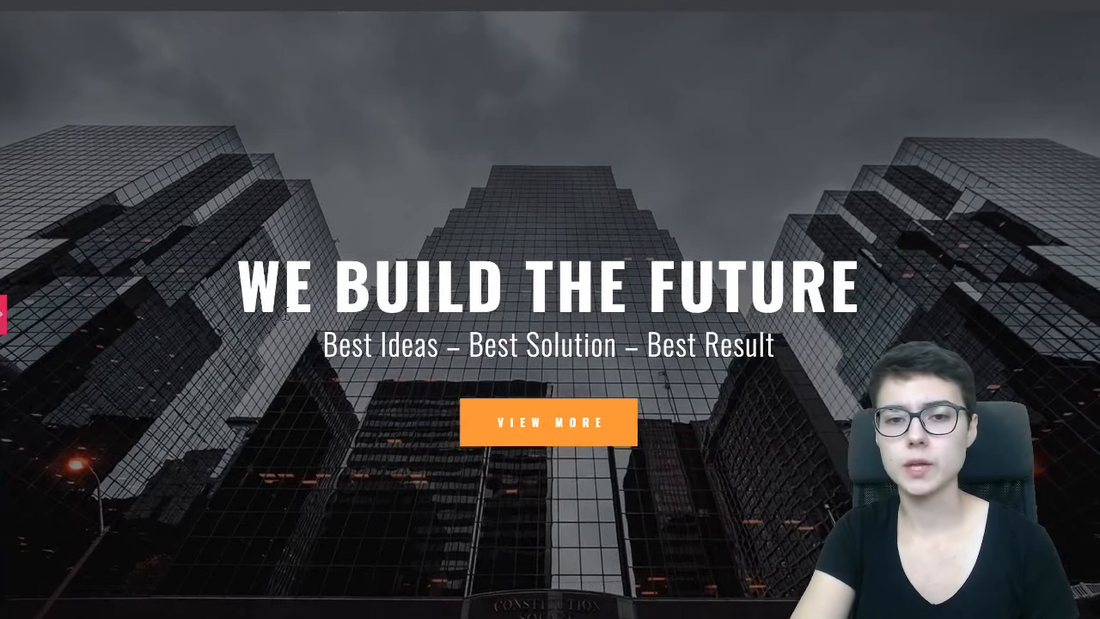
scroll(287, 319, "down", 1)
scroll(285, 313, "up", 2)
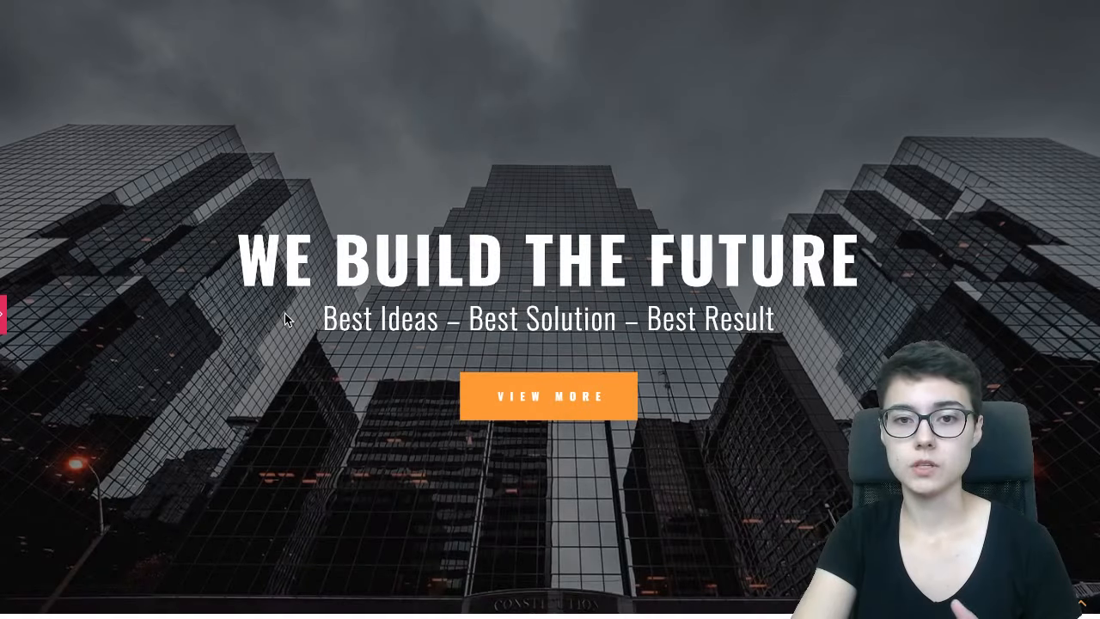
scroll(284, 313, "down", 4)
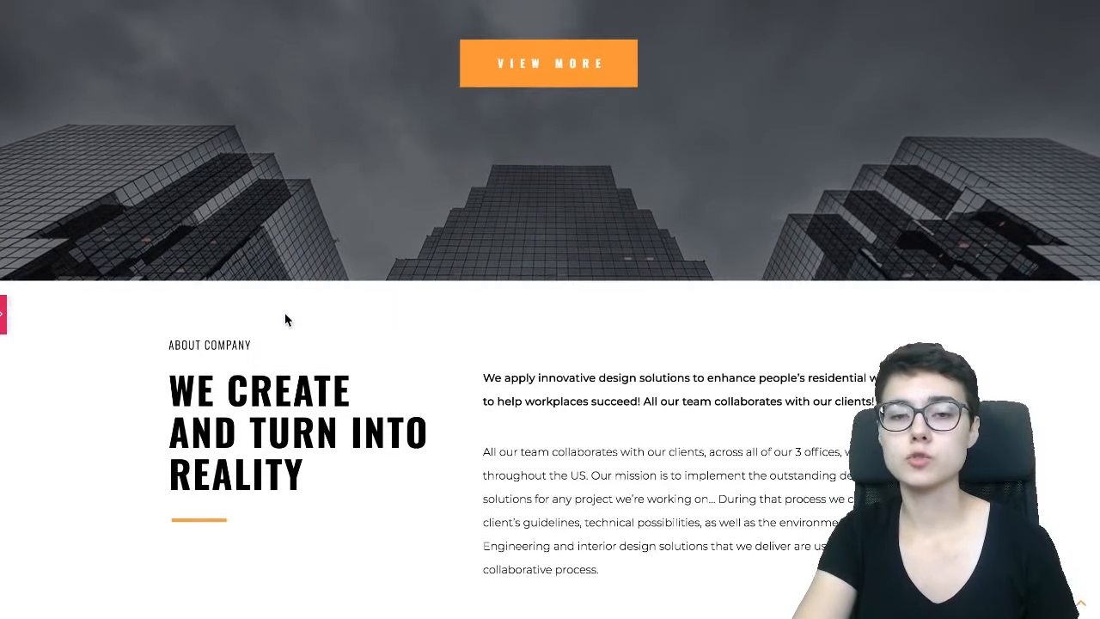
scroll(285, 313, "up", 4)
scroll(285, 313, "up", 1)
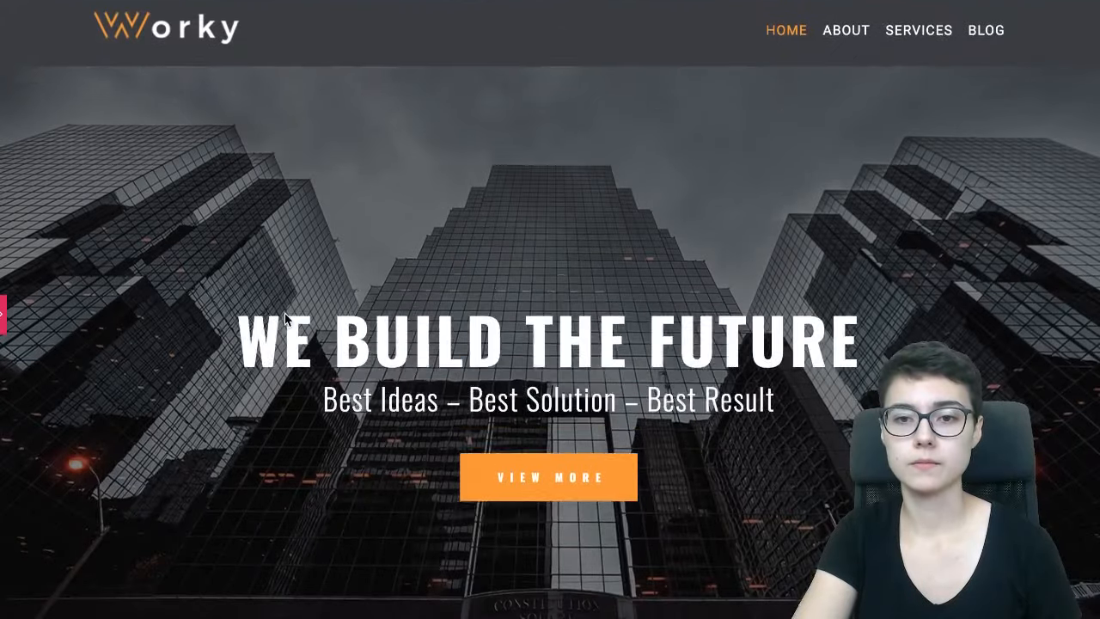
scroll(284, 313, "down", 5)
scroll(286, 319, "down", 1)
scroll(287, 319, "up", 3)
scroll(286, 319, "down", 1)
scroll(286, 319, "up", 2)
scroll(285, 313, "down", 2)
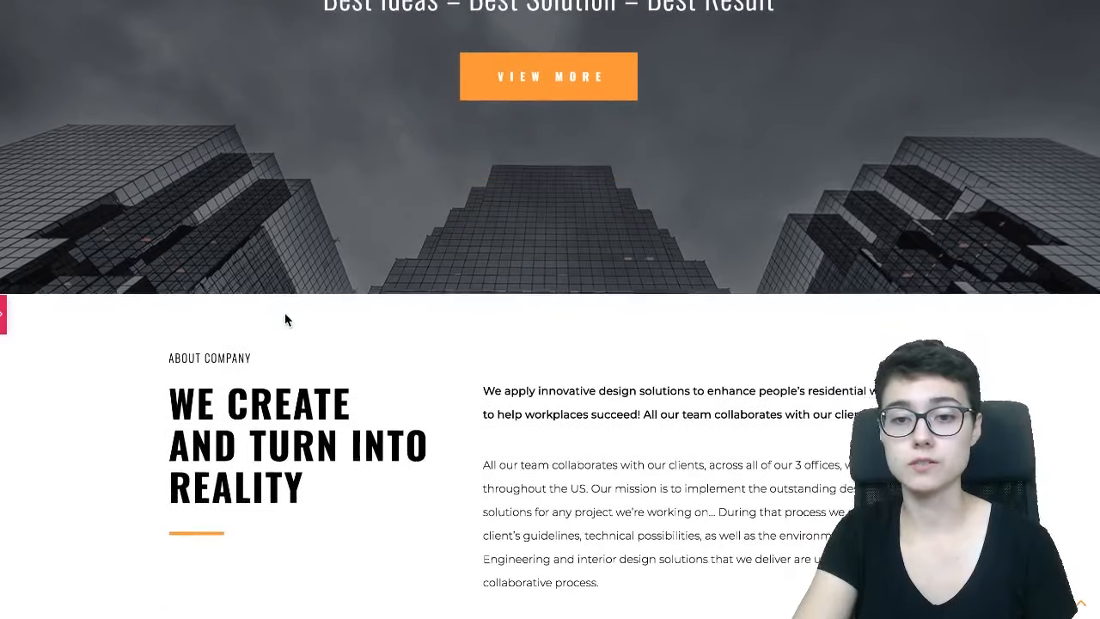
scroll(285, 313, "up", 4)
scroll(345, 162, "up", 1)
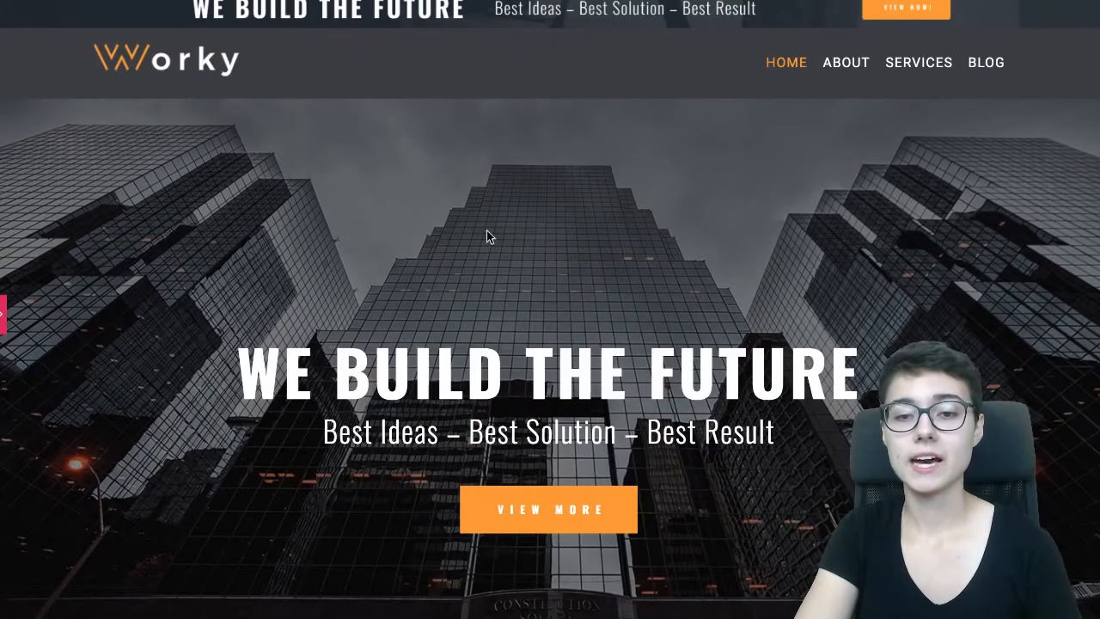
scroll(277, 369, "down", 1)
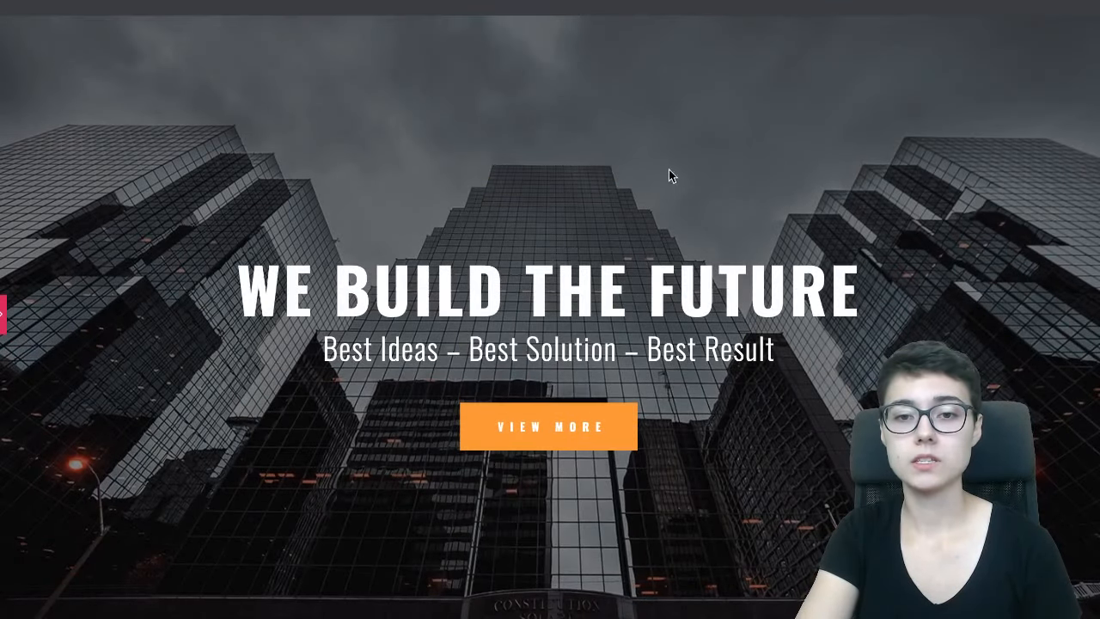
scroll(74, 172, "down", 5)
scroll(73, 172, "up", 1)
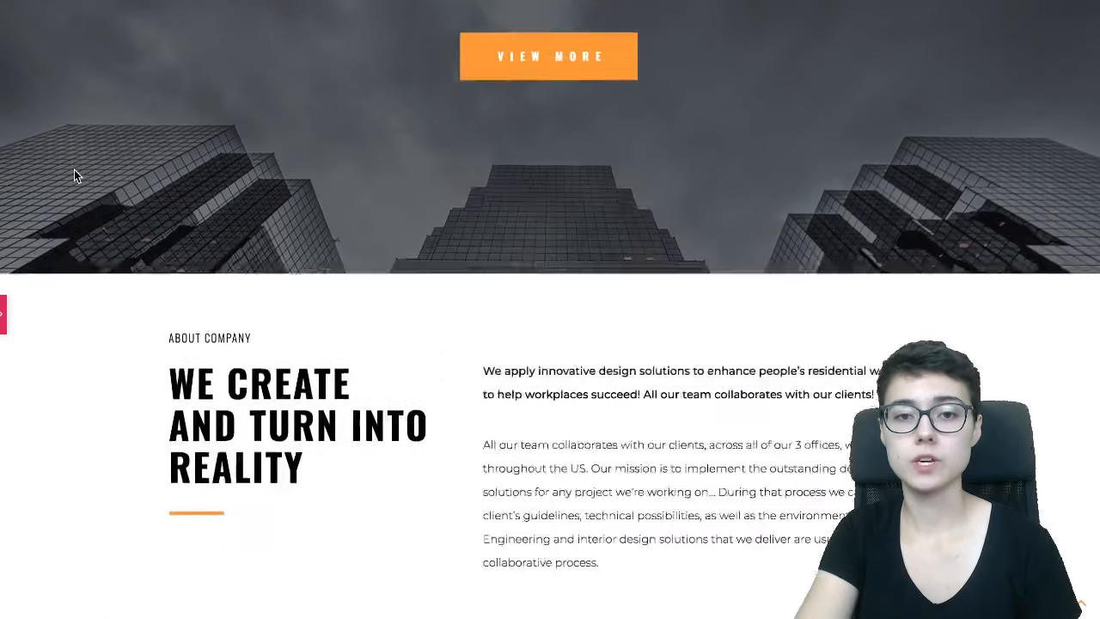
scroll(74, 170, "up", 4)
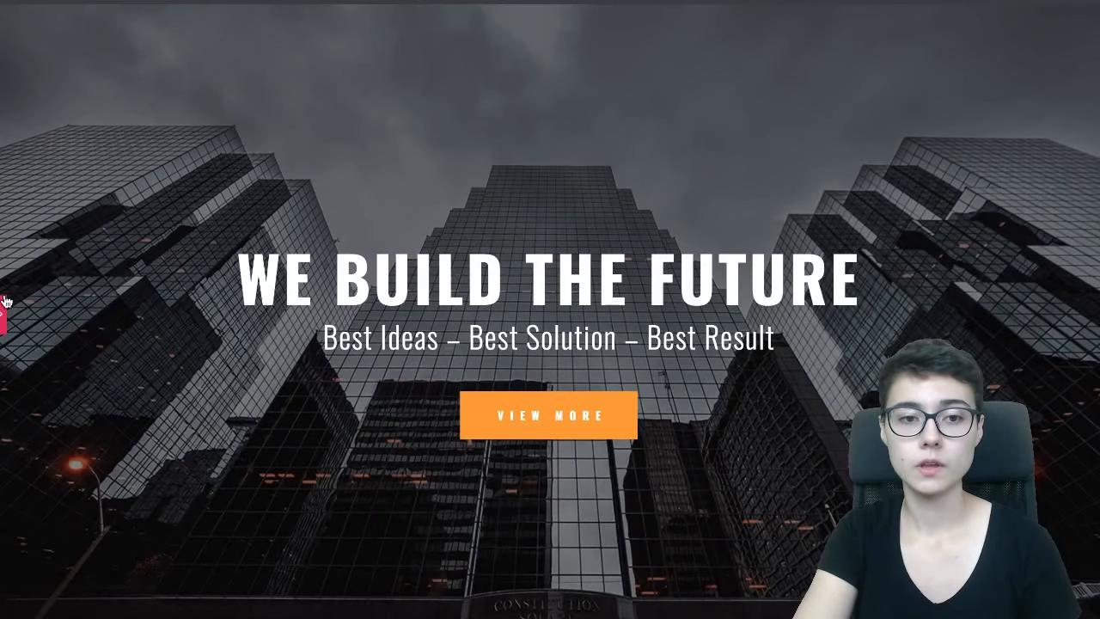
Step: Return to the Services page with the widget panel shown and delete the parallax banner section between the services list and the pricing section
left_click(4, 303)
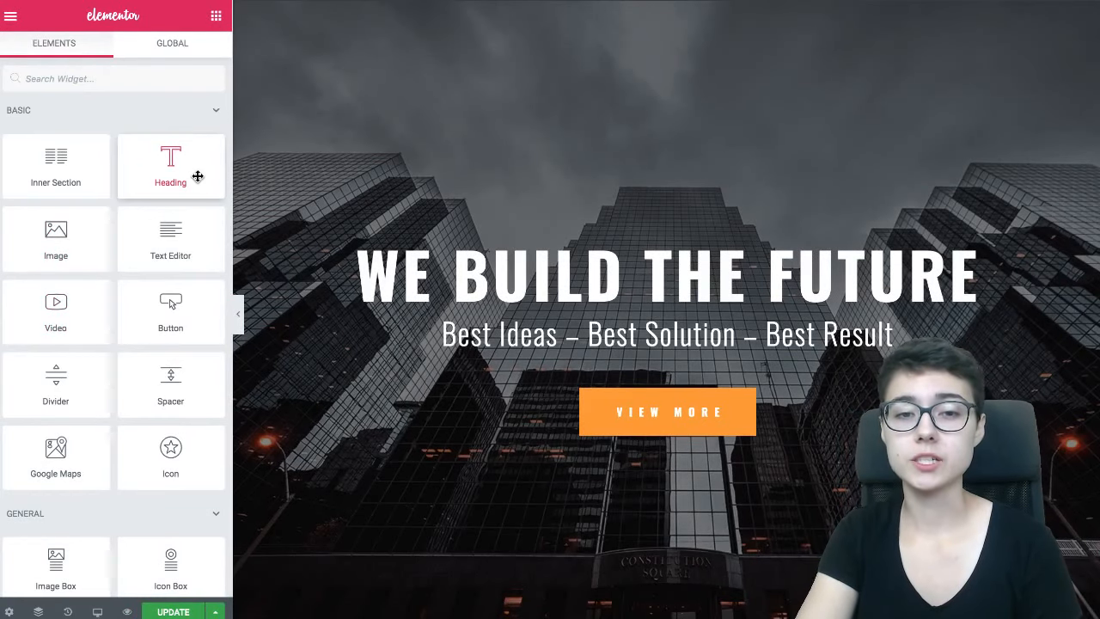
scroll(551, 161, "up", 1)
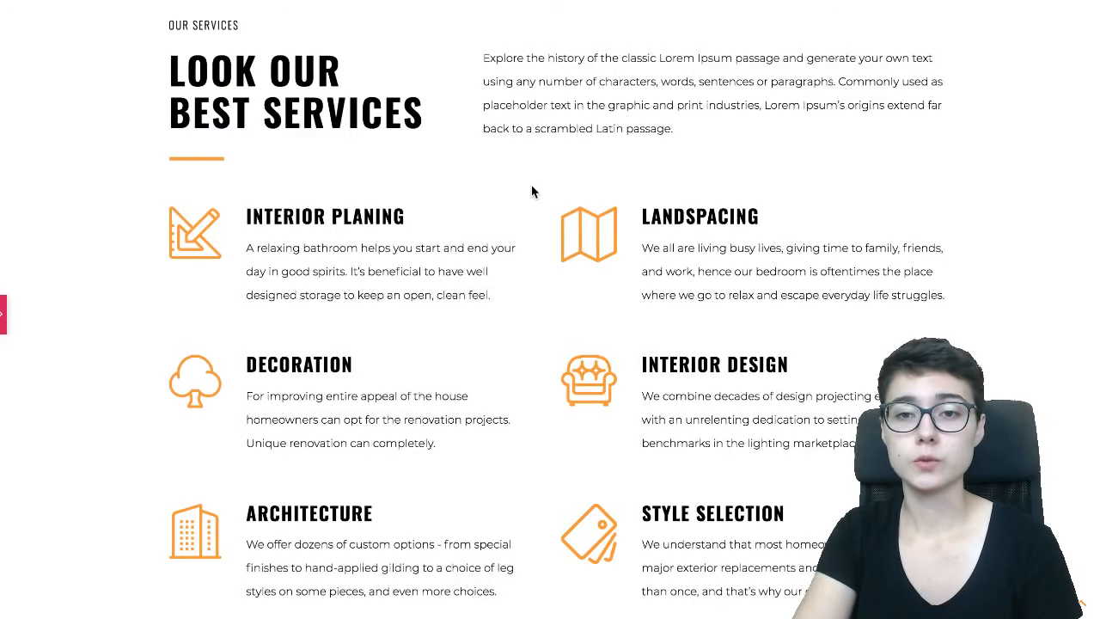
scroll(531, 190, "down", 9)
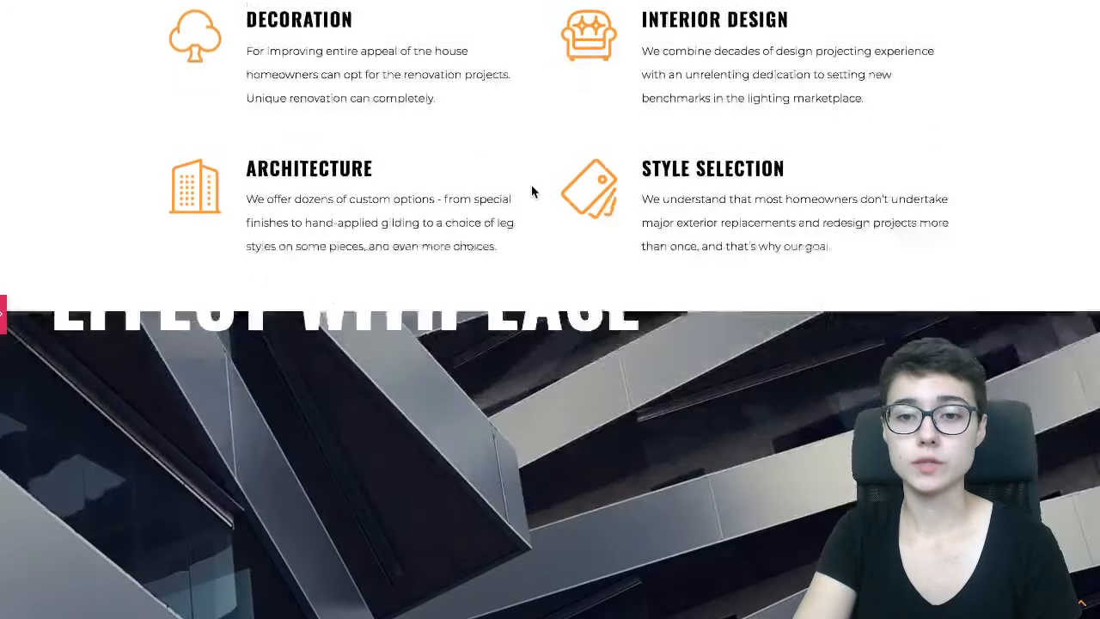
left_click(2, 315)
scroll(507, 302, "up", 2)
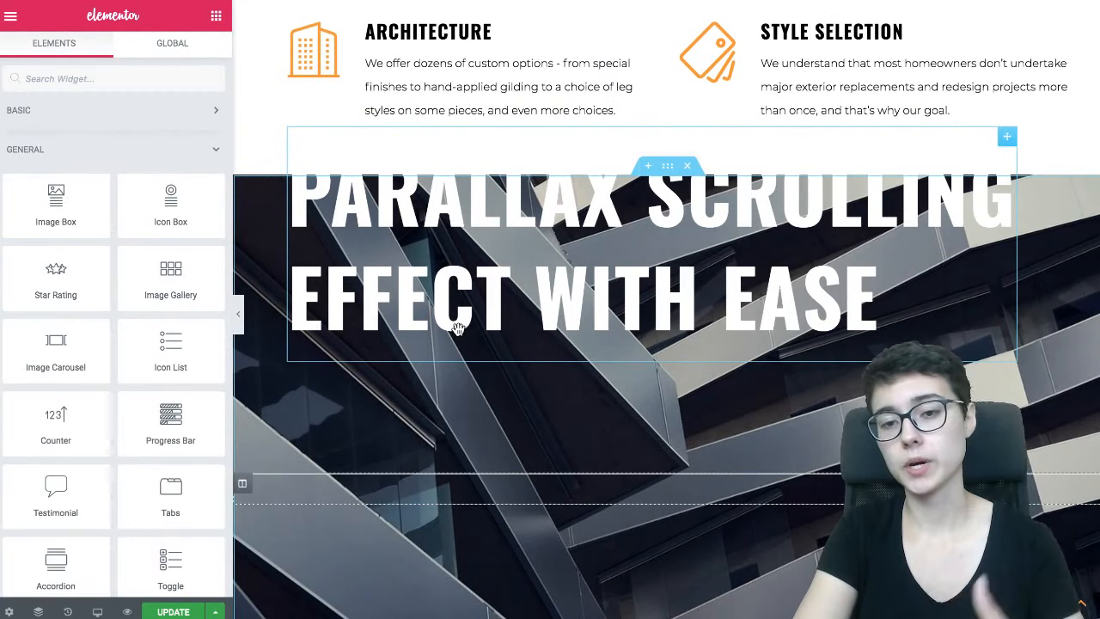
left_click(687, 167)
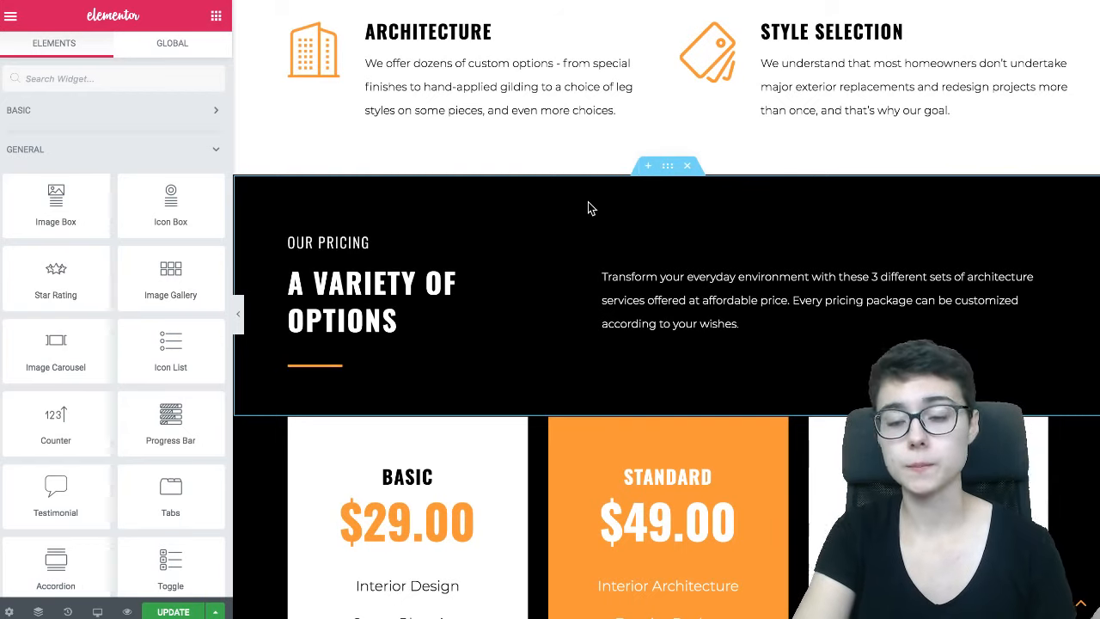
Step: Add a one-column section above the pricing section and set its height to Fit To Screen
left_click(647, 167)
left_click(649, 240)
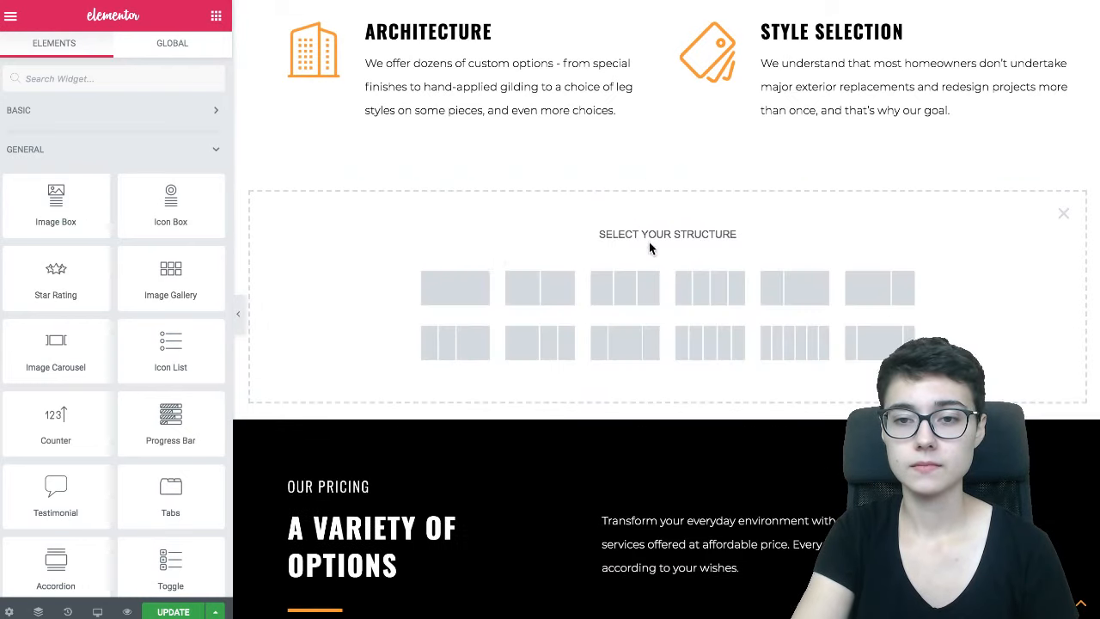
left_click(468, 286)
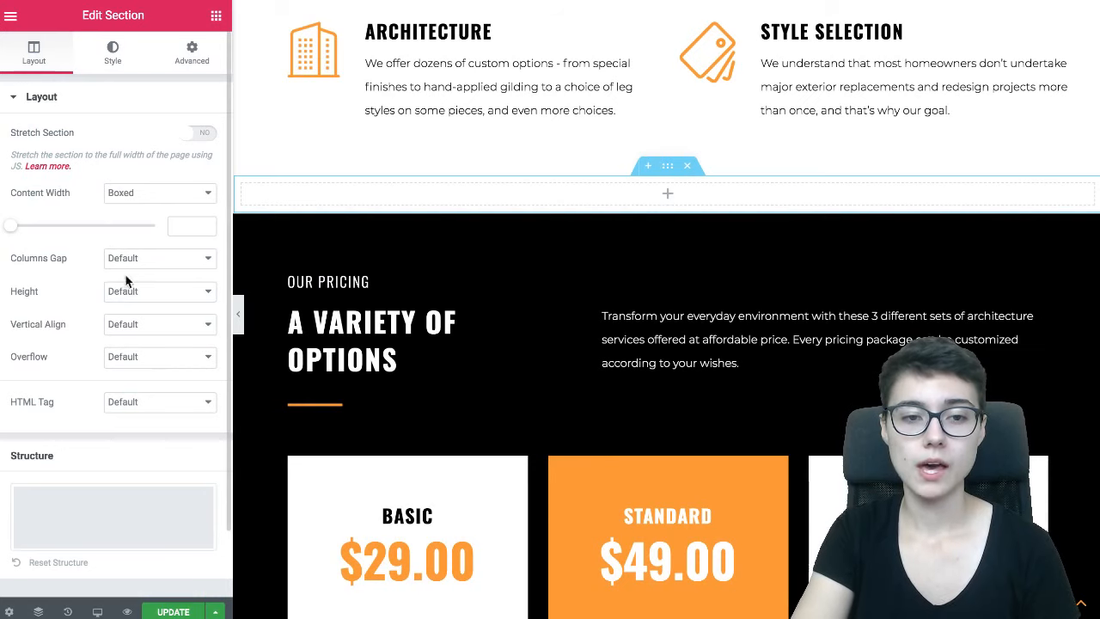
left_click(140, 298)
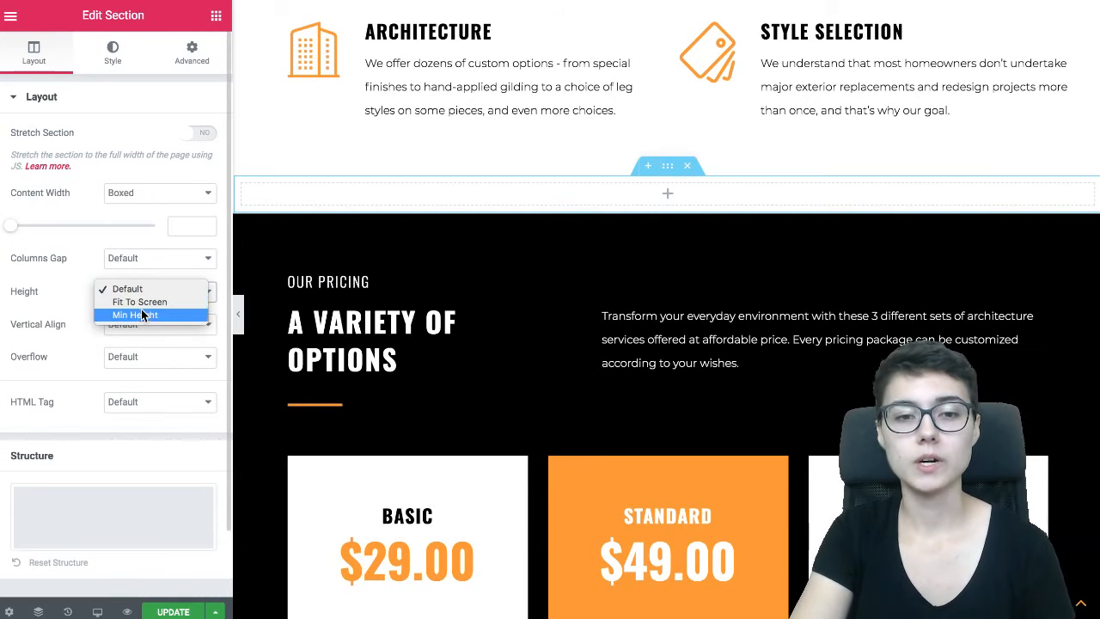
left_click(139, 302)
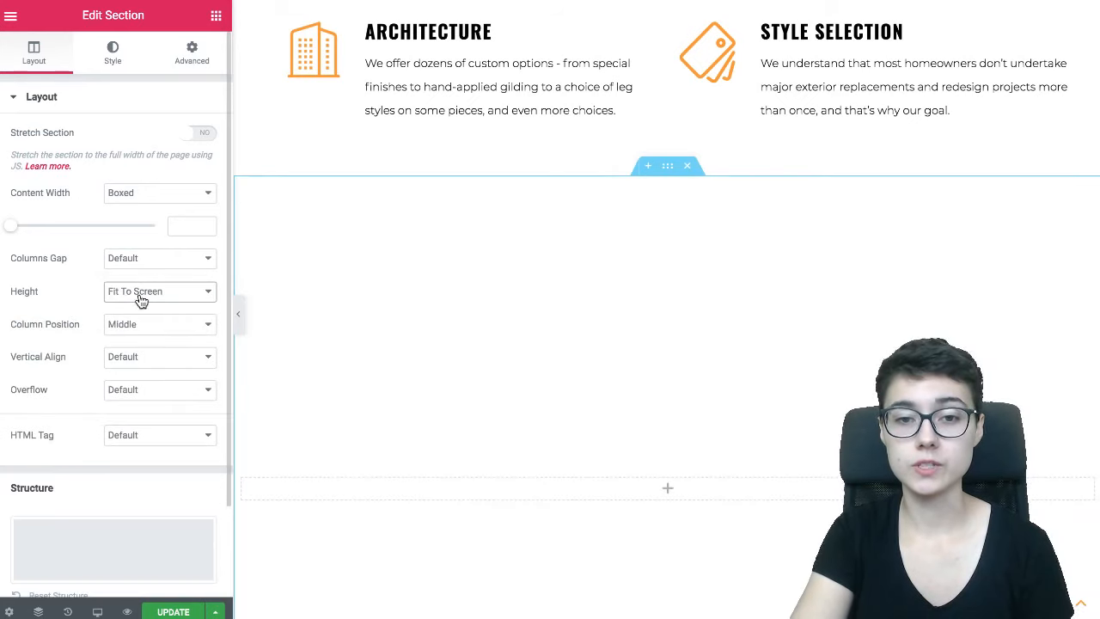
scroll(443, 293, "down", 3)
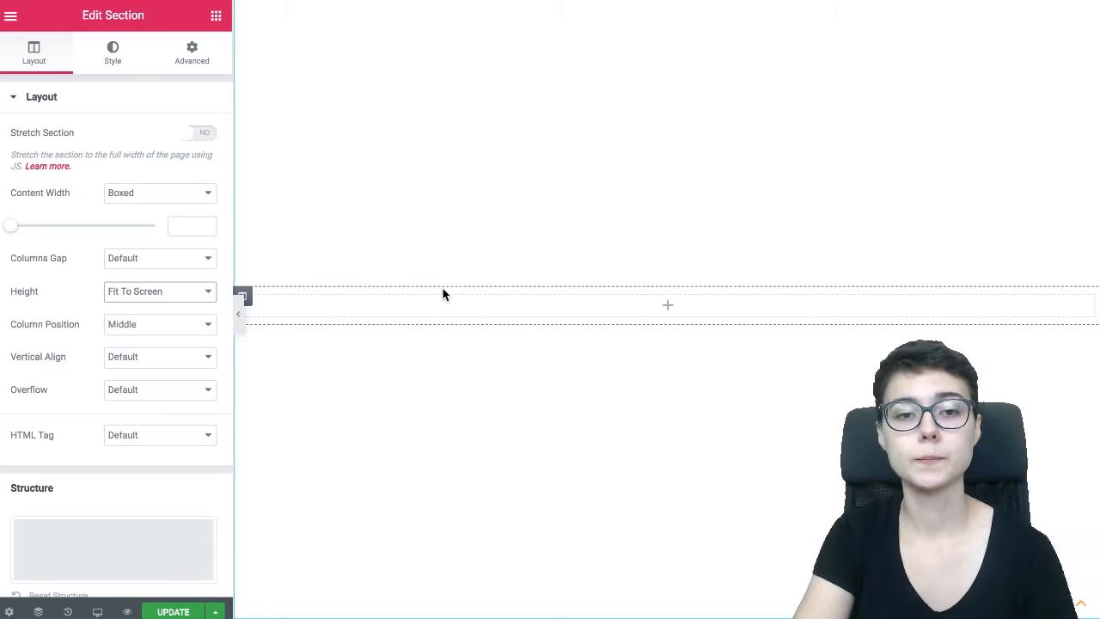
Step: Give the new section a classic background using the media library image of dark diagonal building beams
left_click(114, 56)
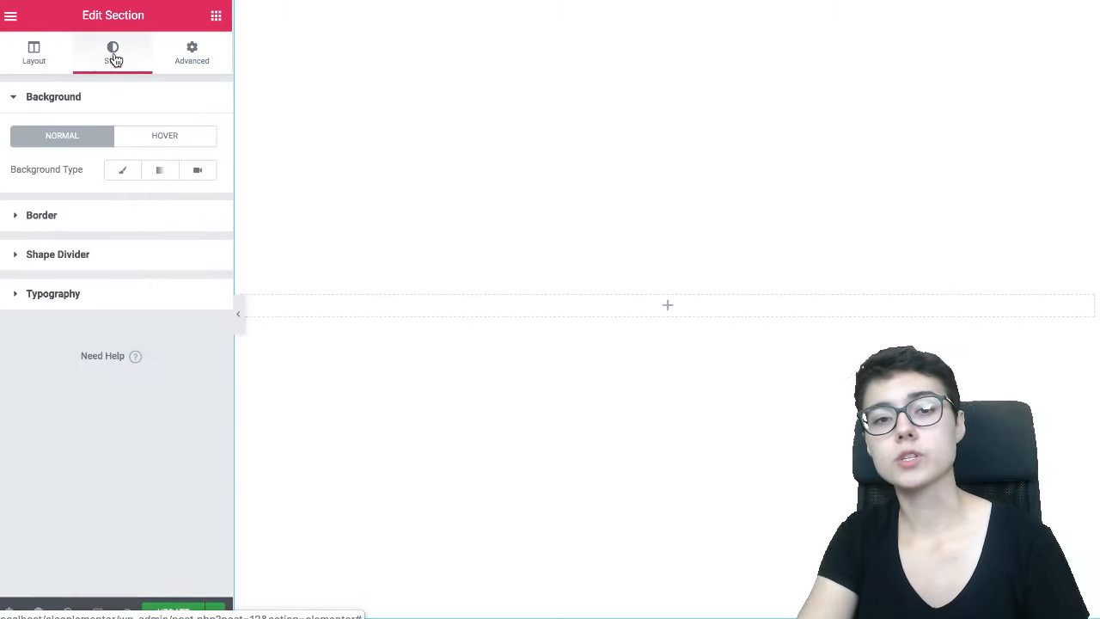
left_click(125, 171)
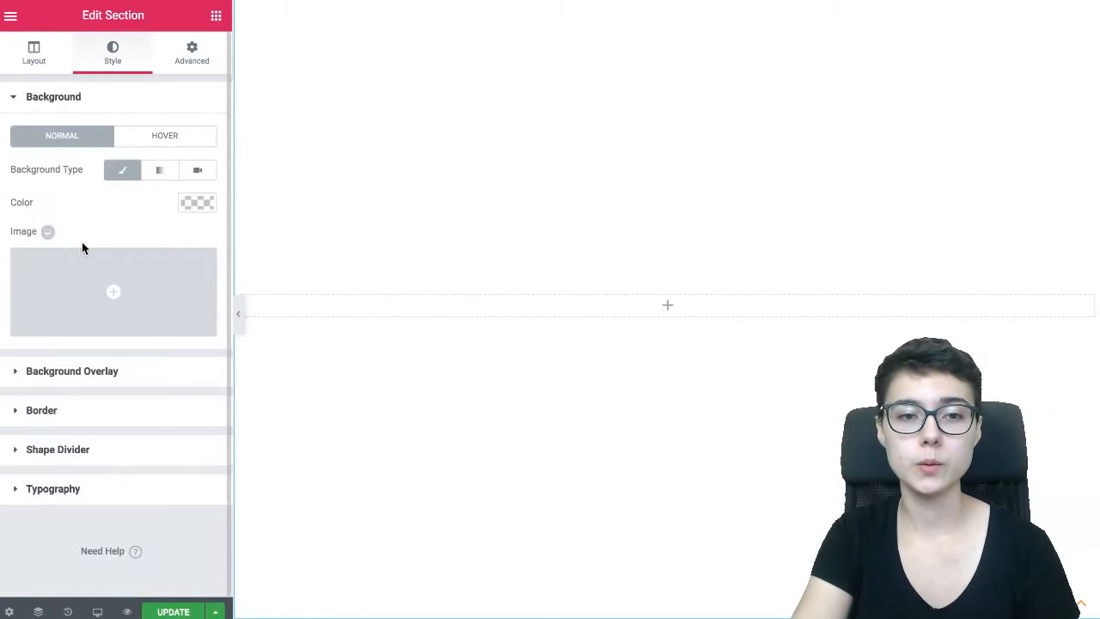
left_click(153, 284)
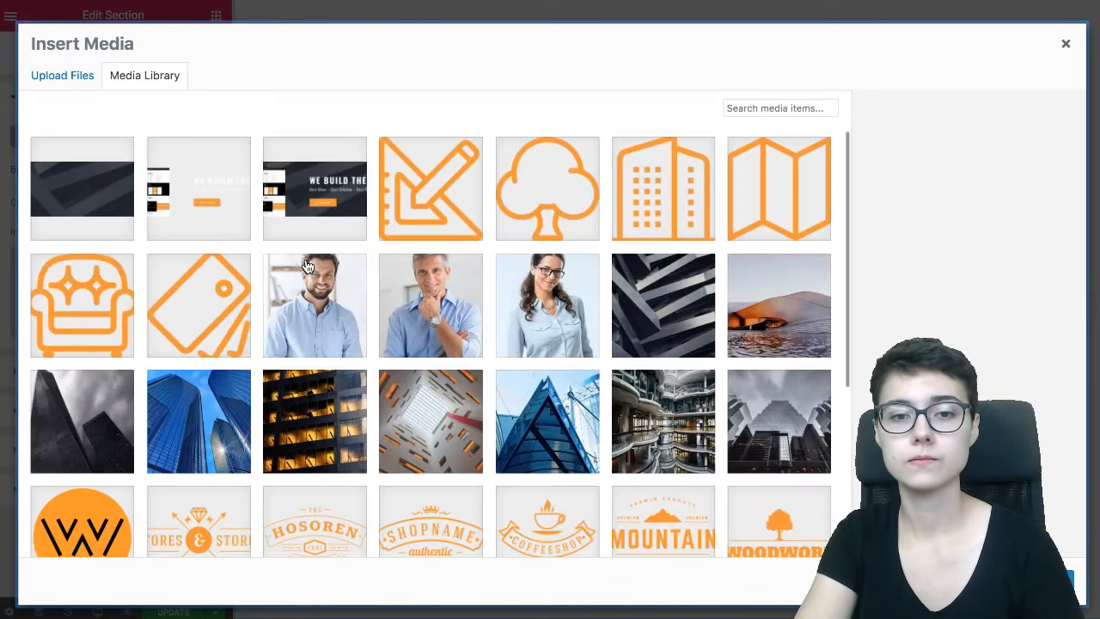
scroll(311, 254, "down", 5)
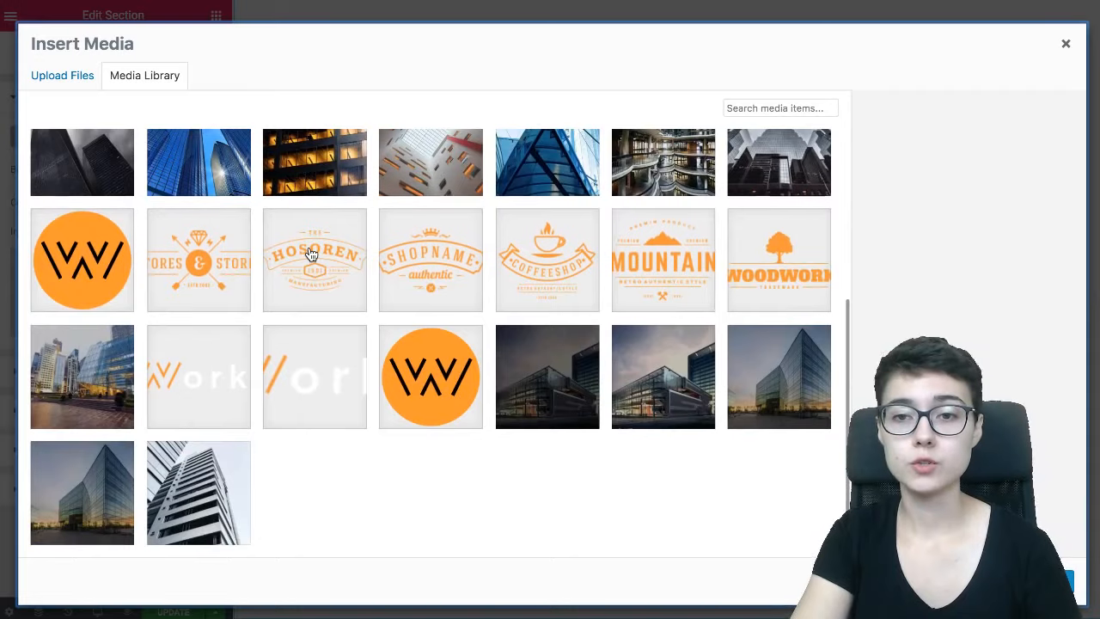
scroll(311, 254, "up", 5)
left_click(705, 247)
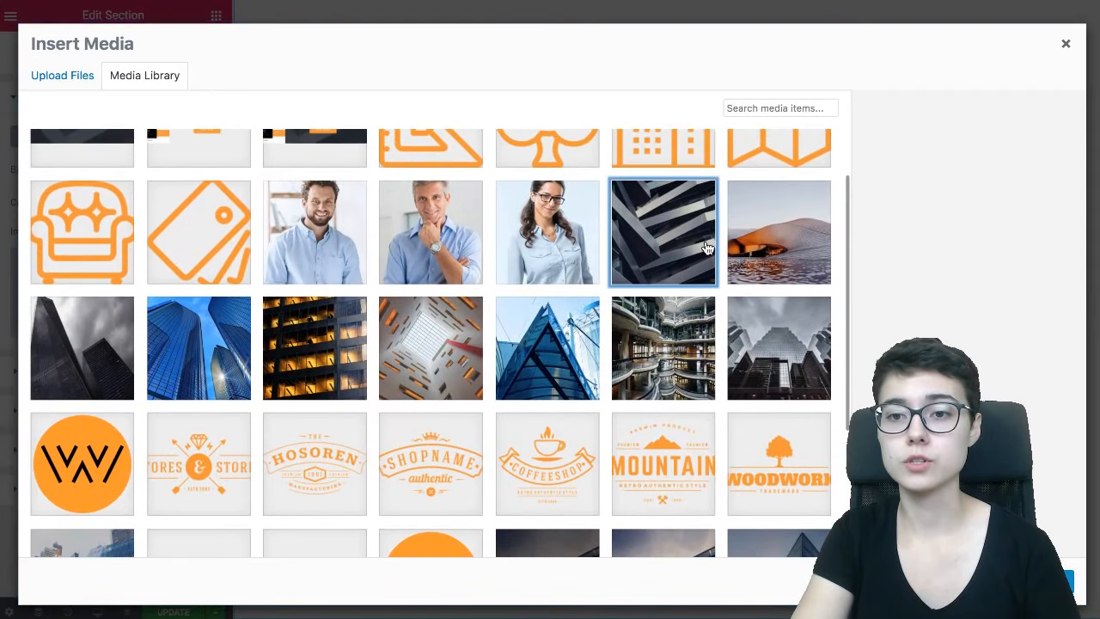
left_click(1036, 582)
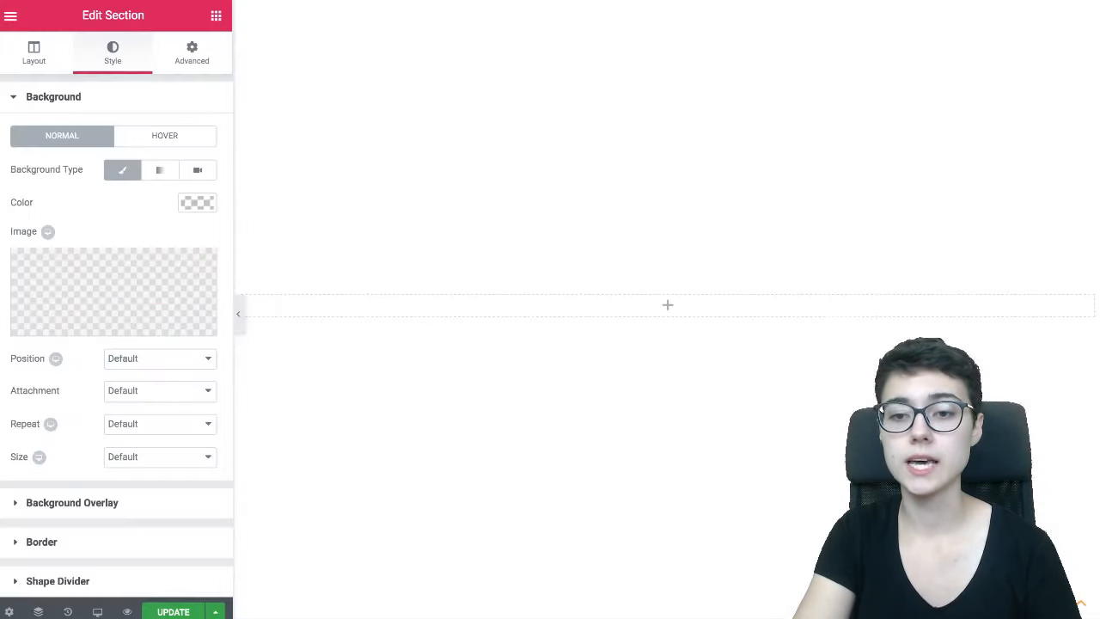
Step: Set the section's background image size to Cover and its attachment to Fixed
scroll(513, 331, "up", 3)
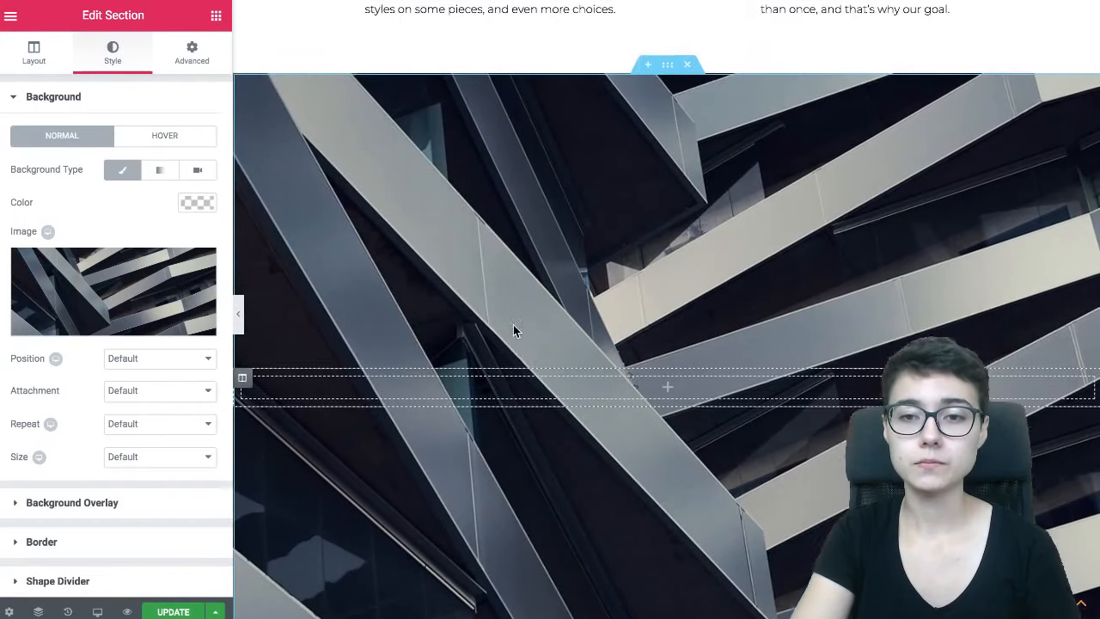
scroll(513, 331, "down", 5)
scroll(513, 329, "down", 2)
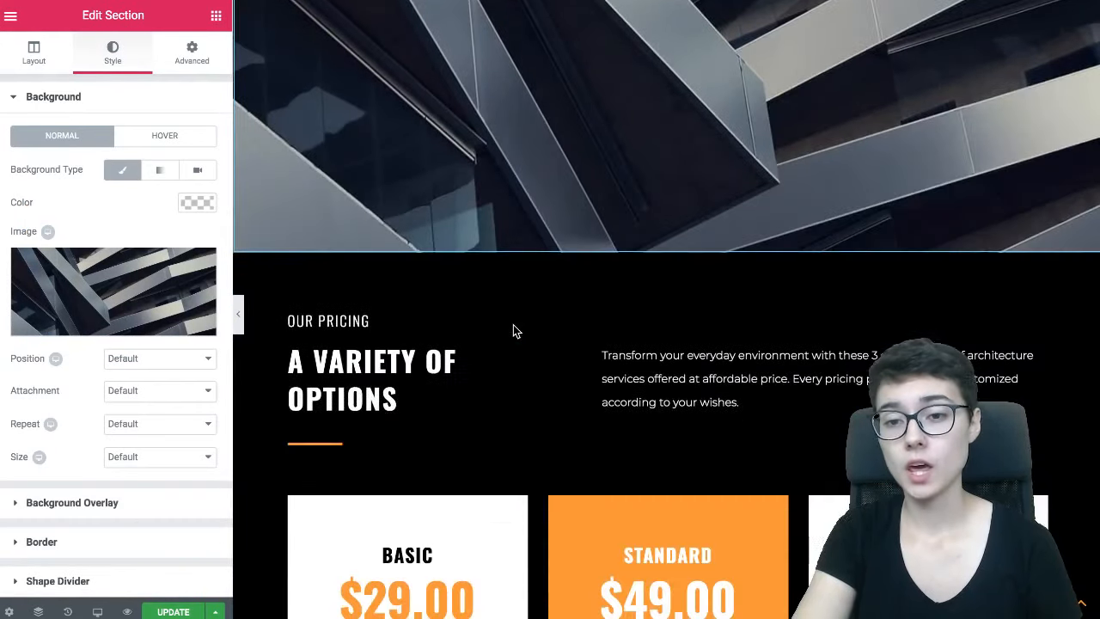
scroll(513, 329, "up", 5)
scroll(514, 329, "up", 2)
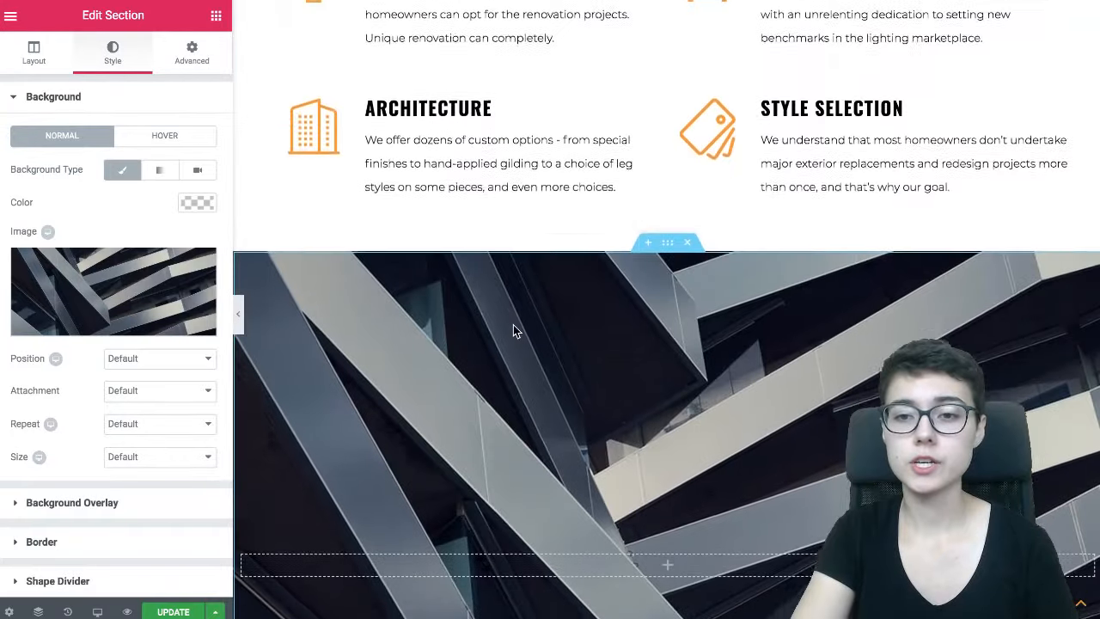
scroll(513, 327, "down", 3)
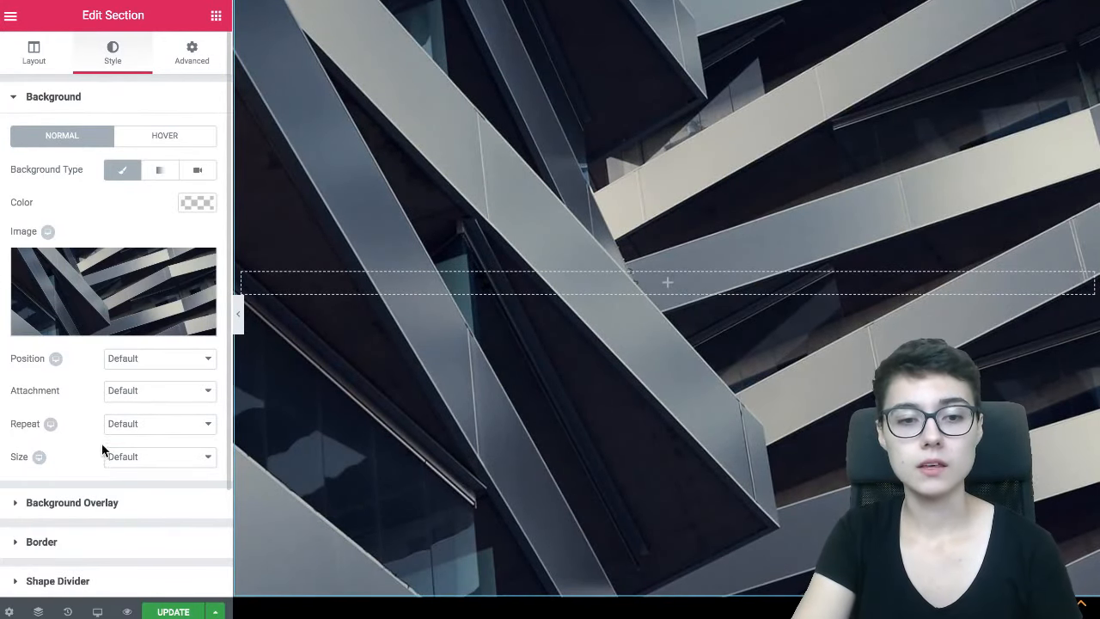
left_click(115, 456)
left_click(130, 482)
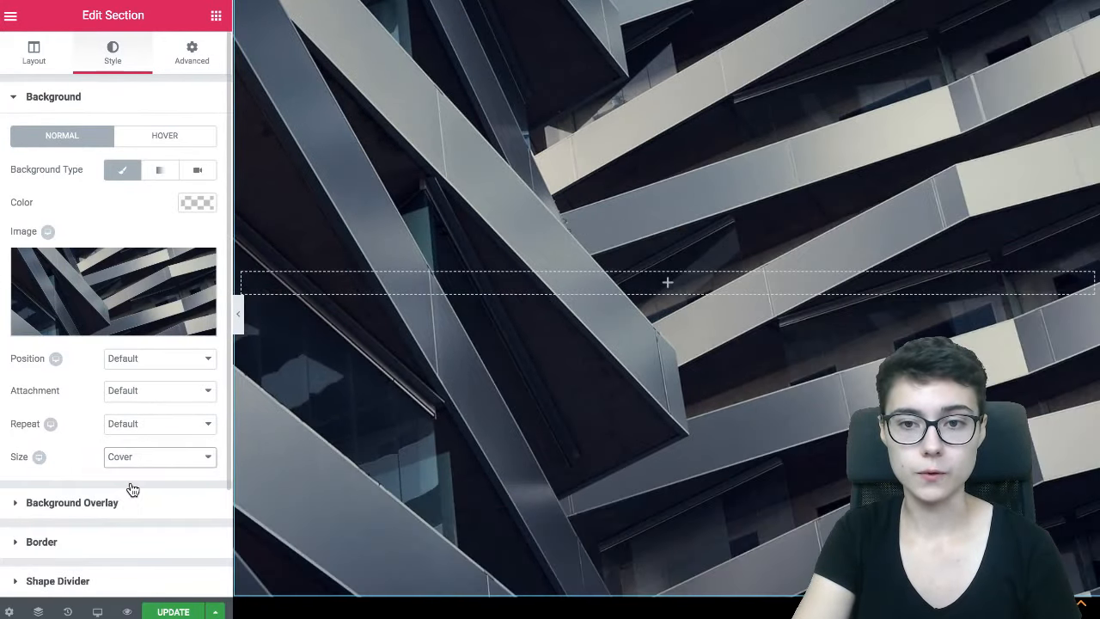
left_click(125, 400)
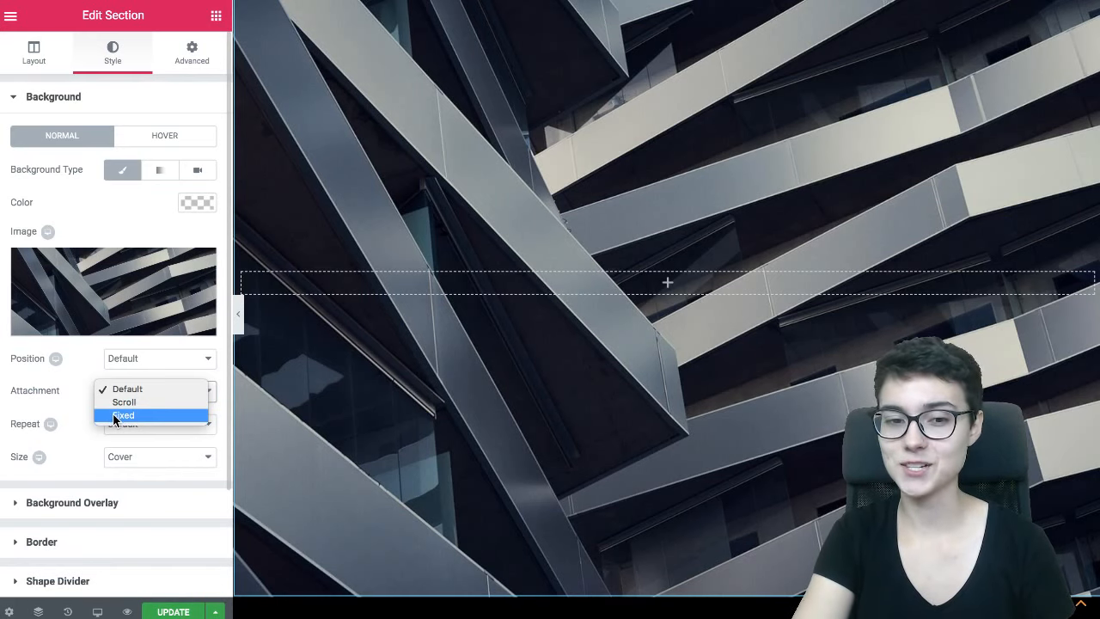
left_click(116, 416)
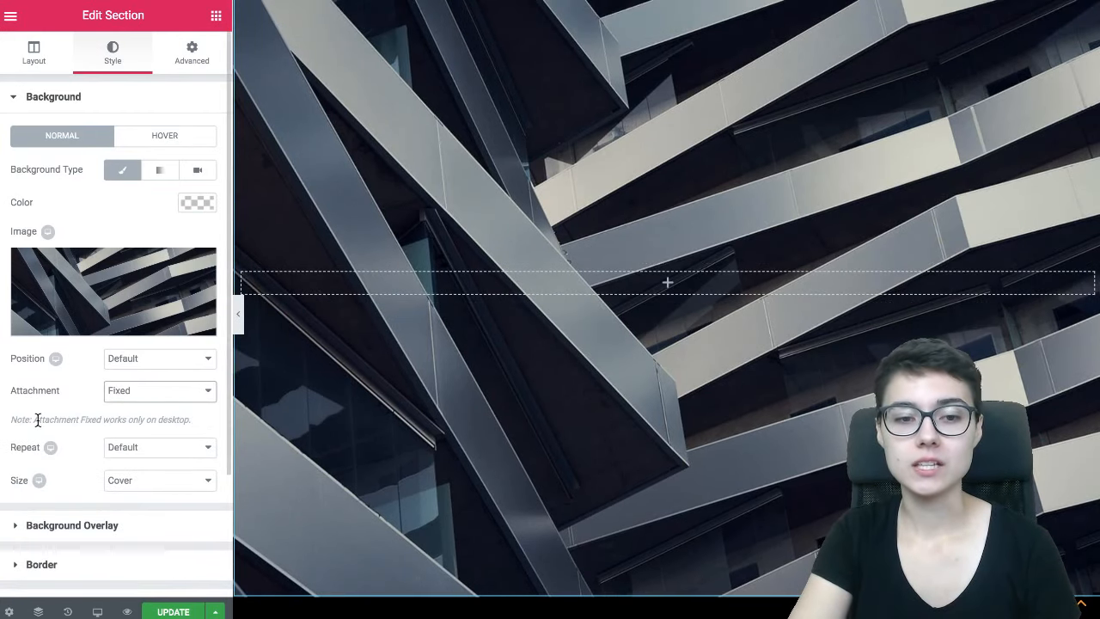
left_click_drag(38, 420, 119, 416)
left_click(125, 420)
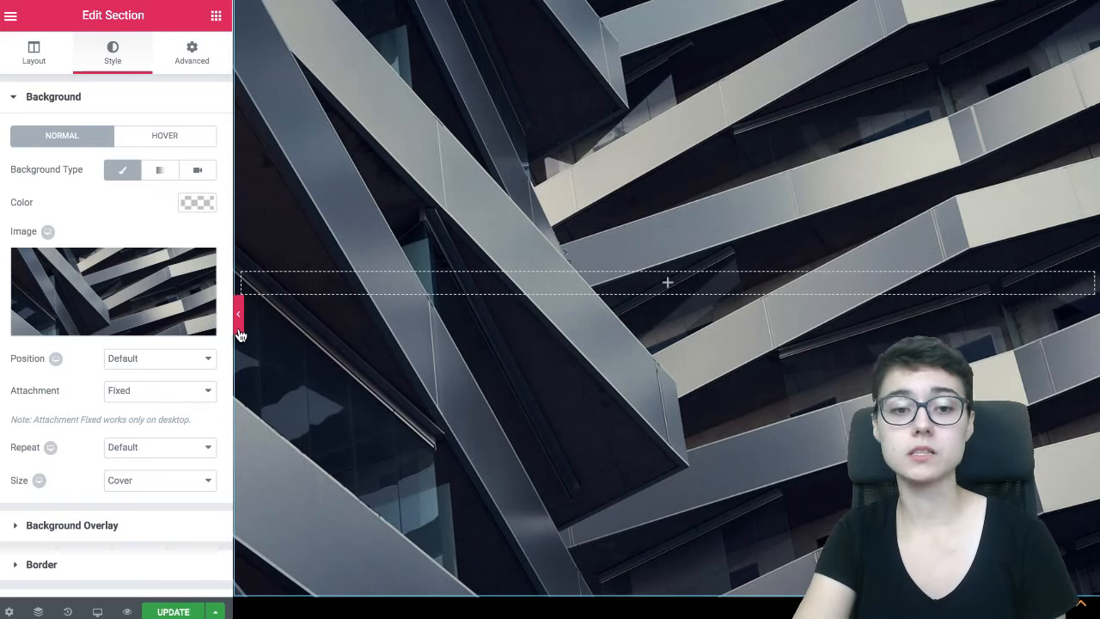
Step: Hide the settings panel and examine the new section's fixed background effect between the services list and the pricing section
left_click(239, 330)
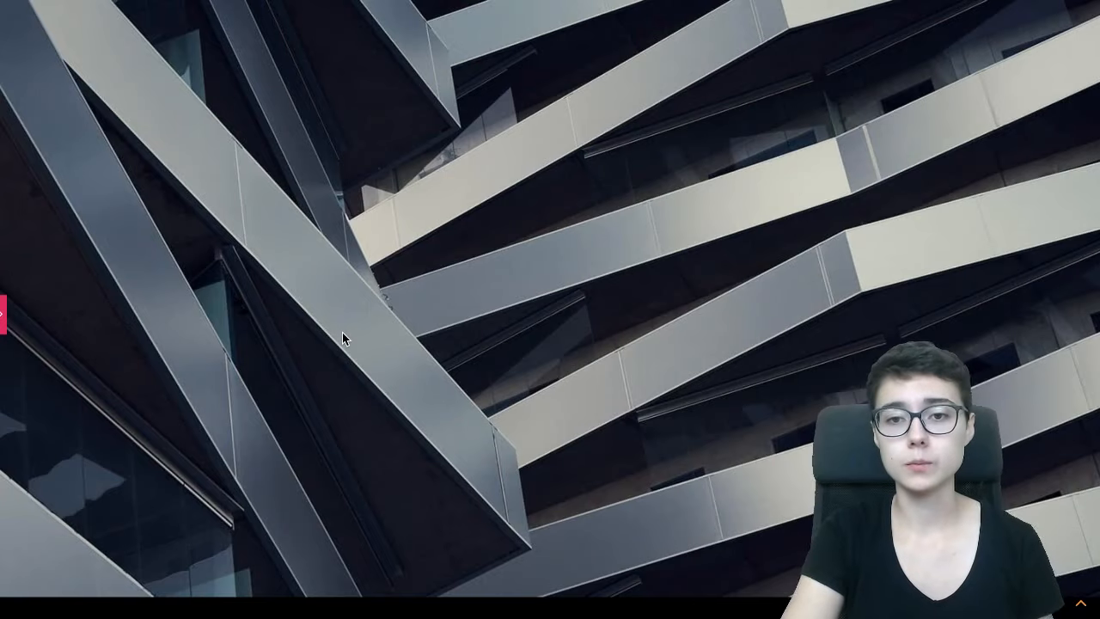
scroll(342, 333, "up", 5)
scroll(342, 338, "down", 8)
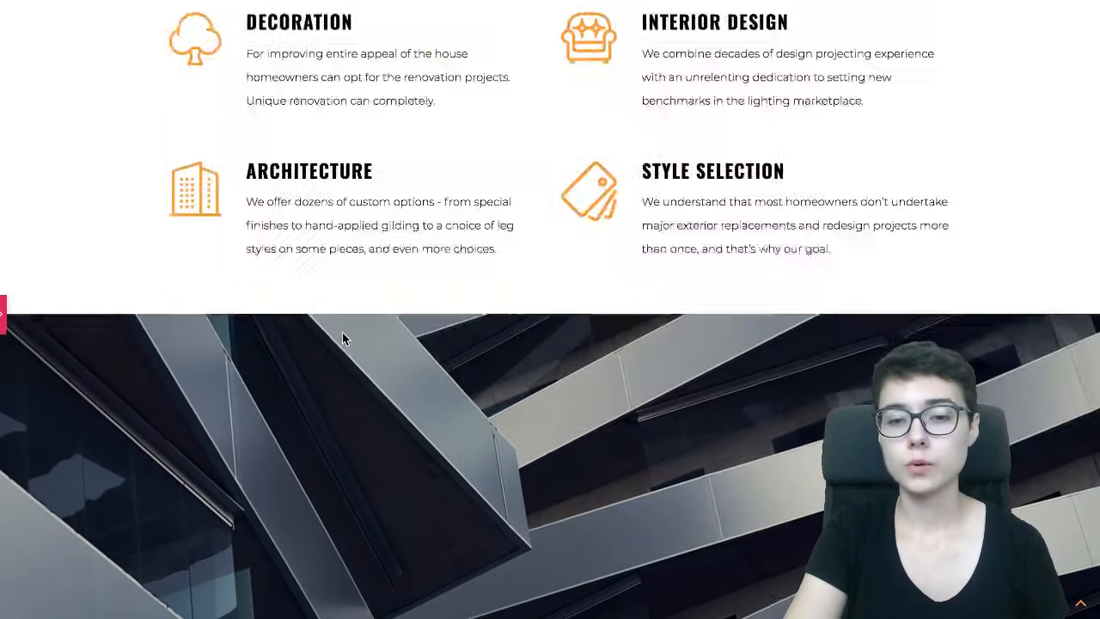
scroll(342, 338, "up", 7)
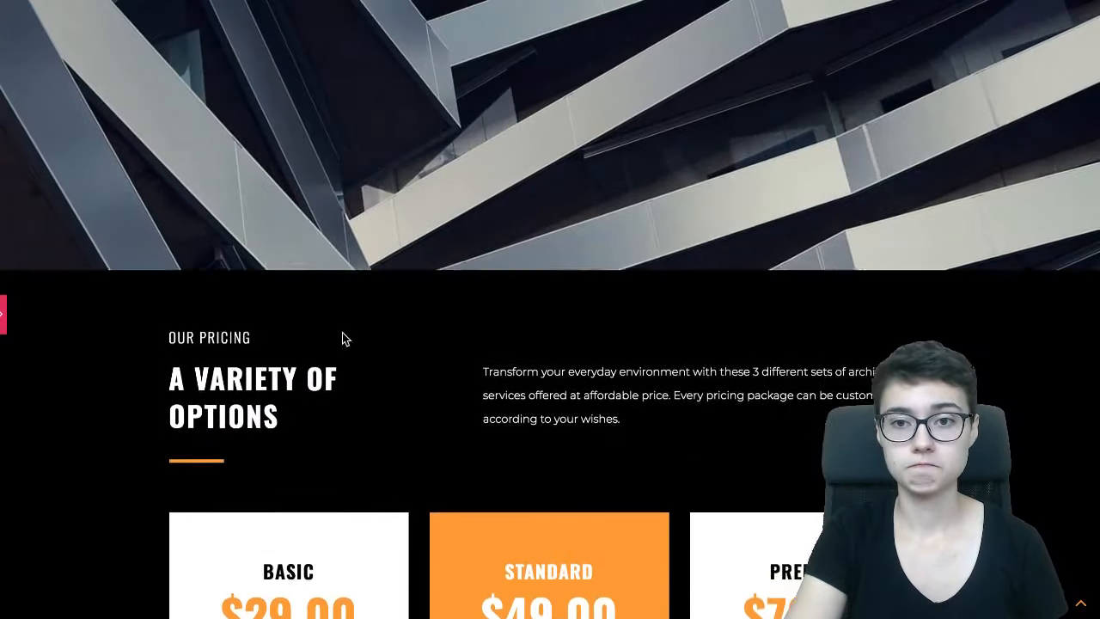
scroll(342, 338, "down", 4)
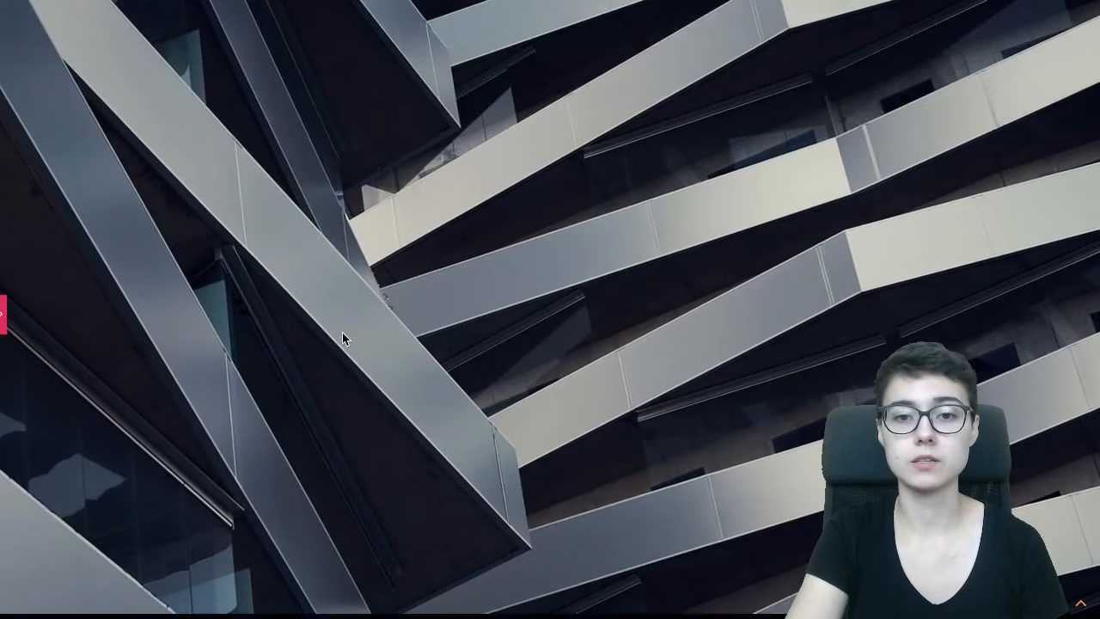
Step: Restore the section settings panel and examine how the fixed background is revealed from the services list down to the pricing cards
left_click(3, 315)
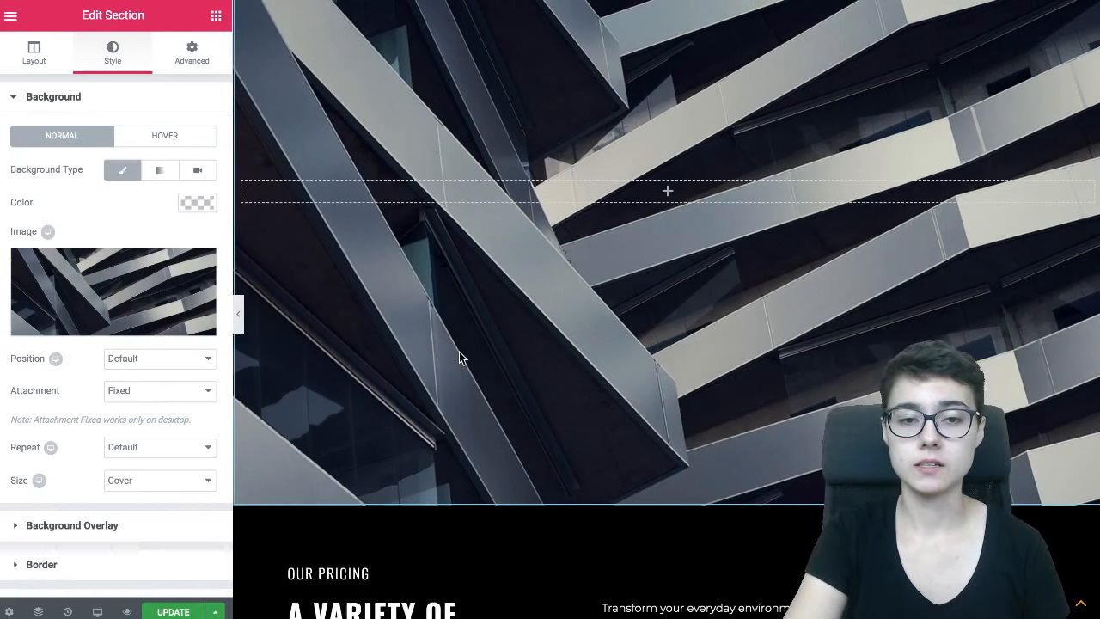
scroll(459, 356, "up", 3)
scroll(459, 358, "up", 2)
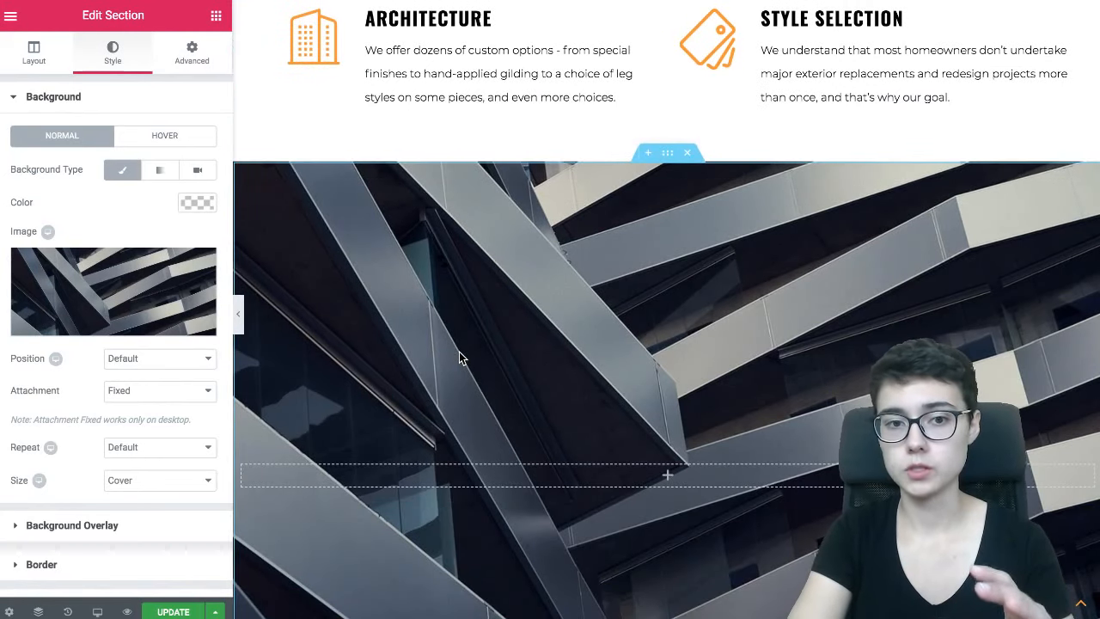
scroll(459, 358, "up", 1)
scroll(459, 353, "up", 5)
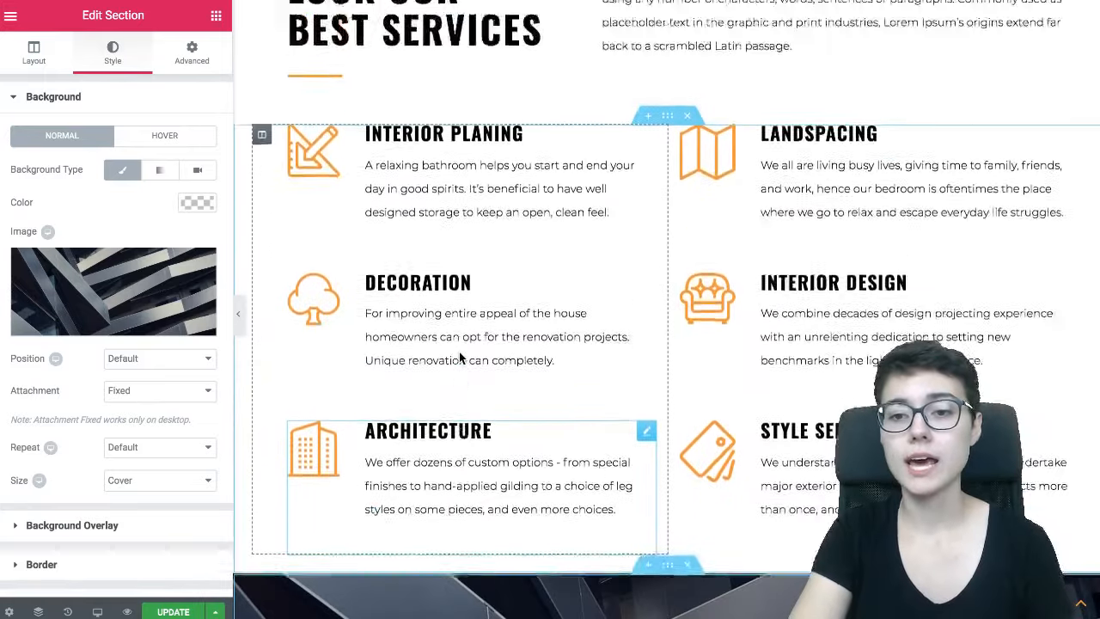
scroll(459, 357, "down", 5)
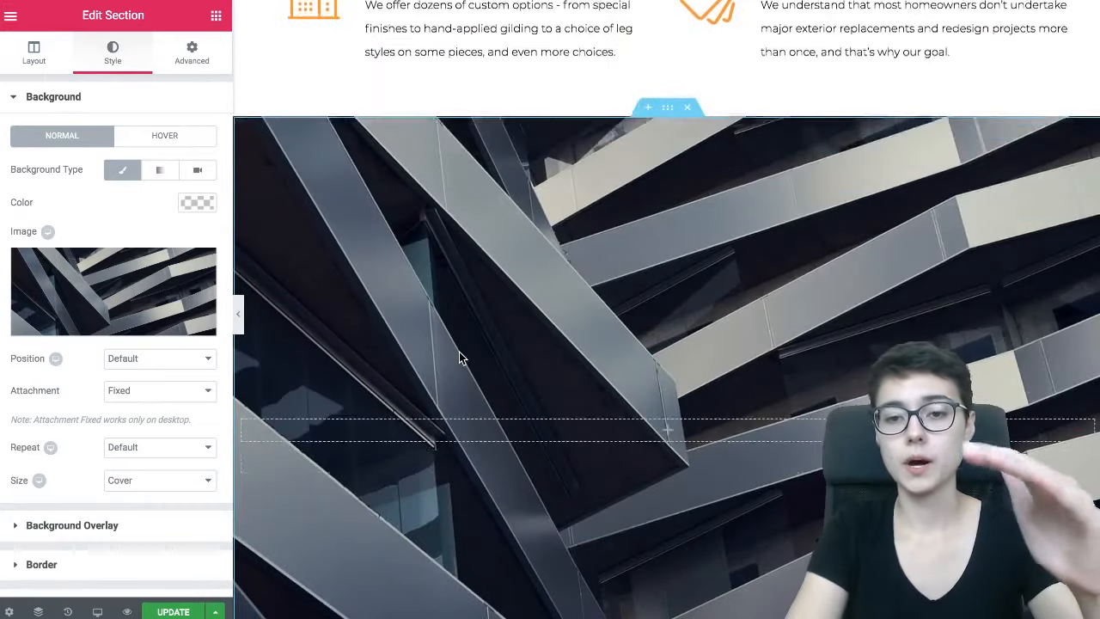
scroll(459, 358, "down", 4)
scroll(459, 358, "up", 3)
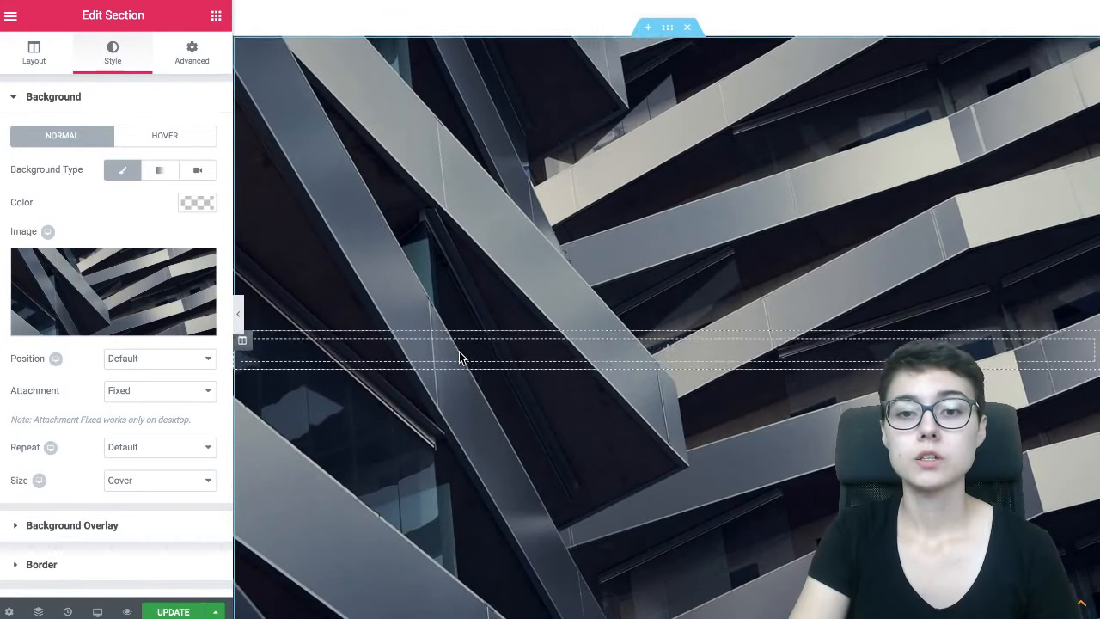
scroll(459, 357, "down", 1)
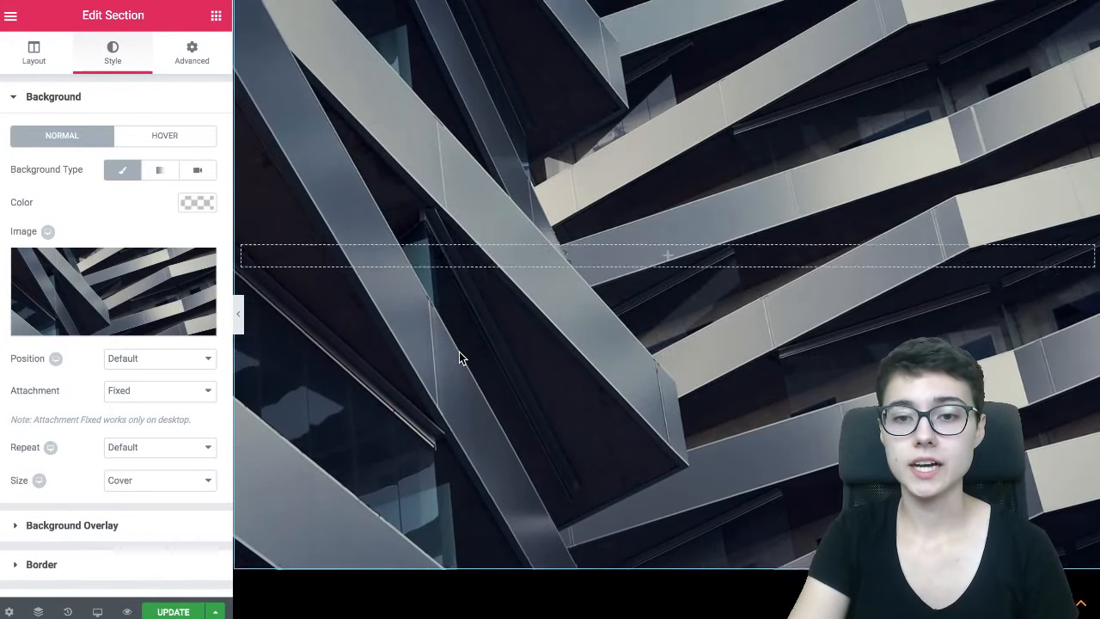
scroll(459, 357, "down", 5)
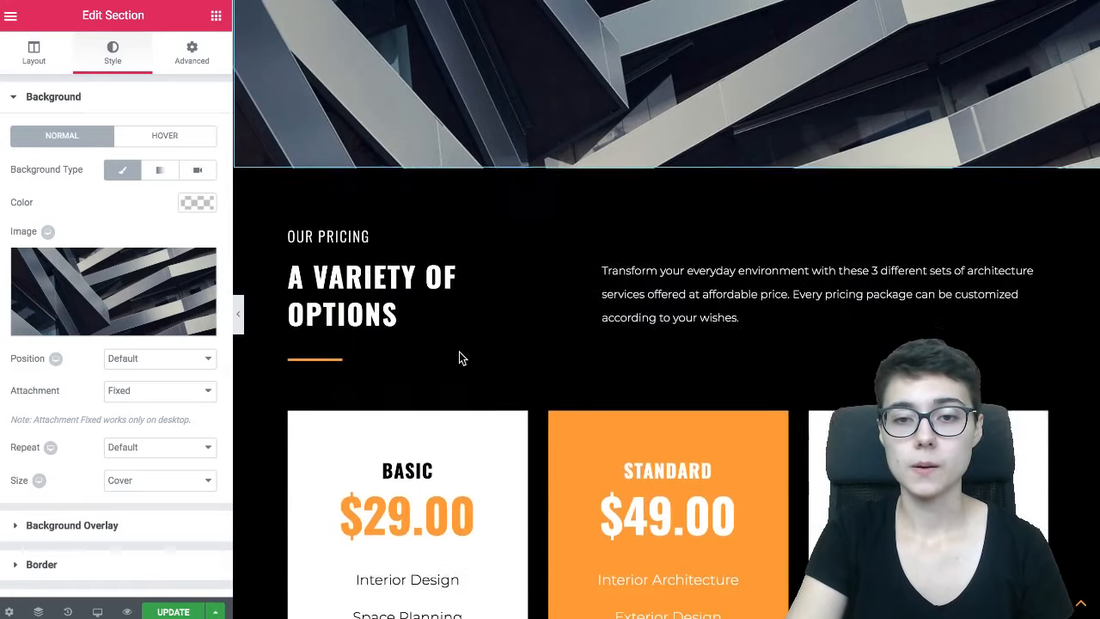
Step: Duplicate the "A Variety of Options" heading from the pricing section and move the copy into the fixed-background section
scroll(459, 357, "up", 2)
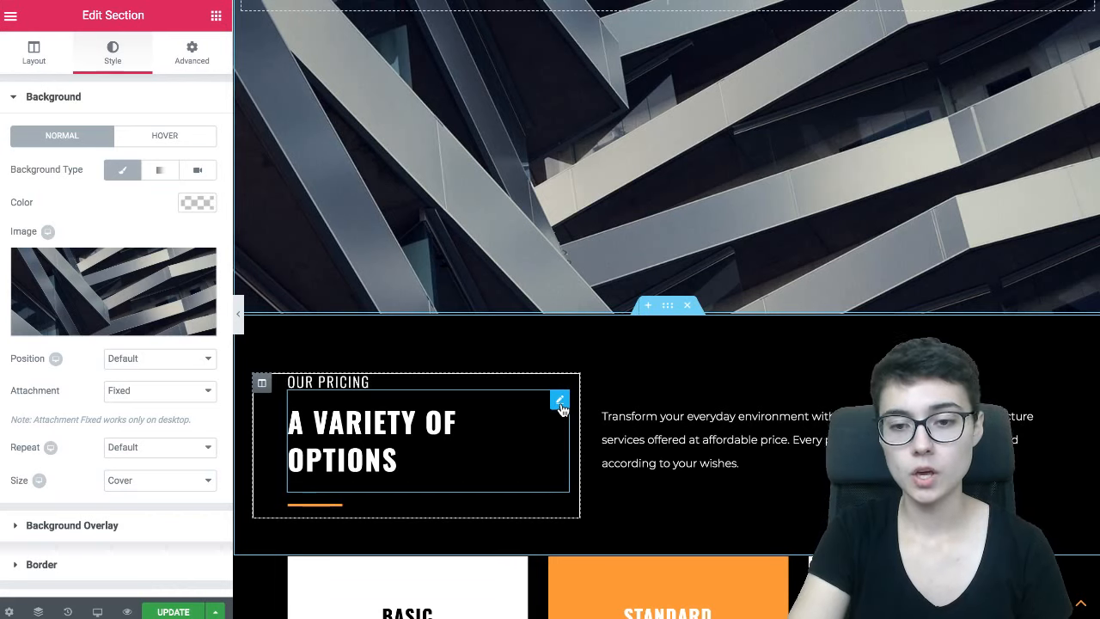
right_click(560, 408)
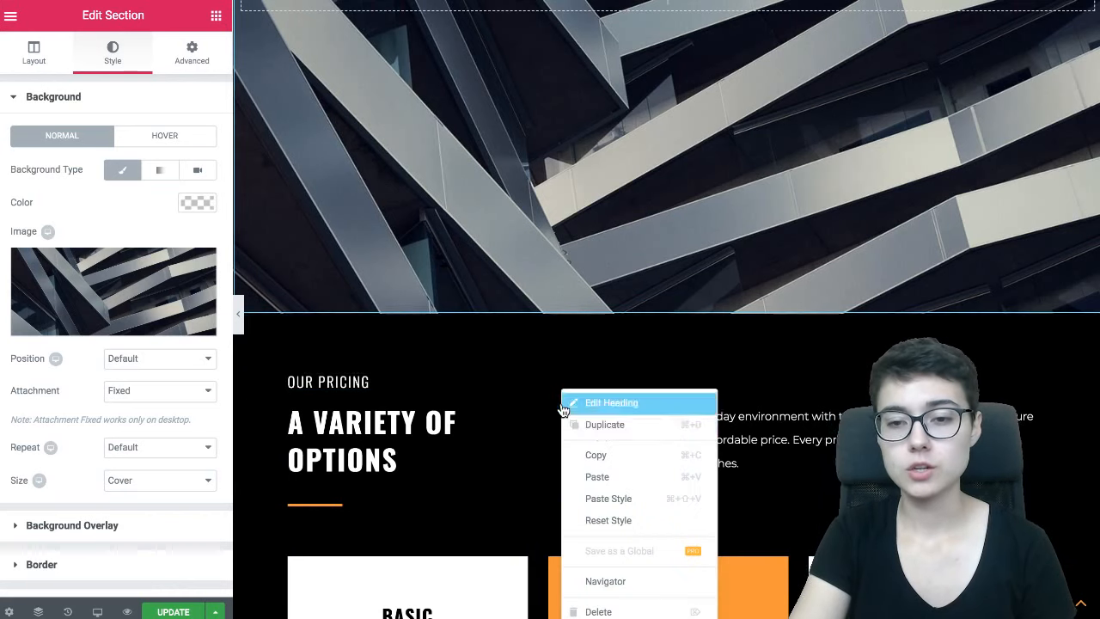
left_click(606, 430)
left_click_drag(556, 511, 449, 121)
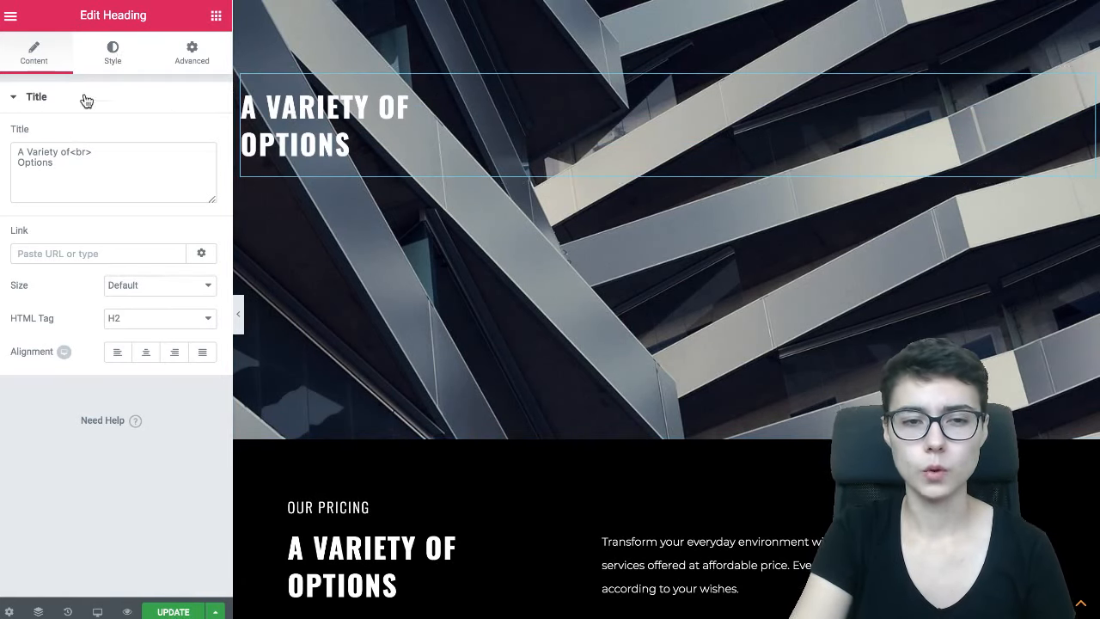
Step: Set the copied heading's font size to 100 px and check it on the full-width banner
left_click(102, 65)
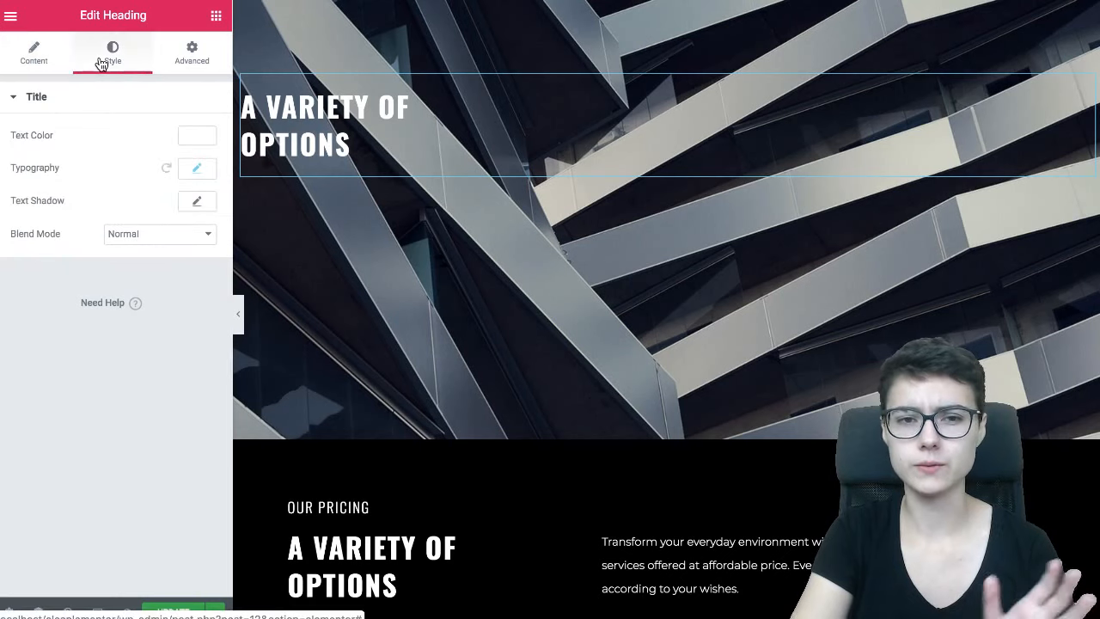
left_click(197, 171)
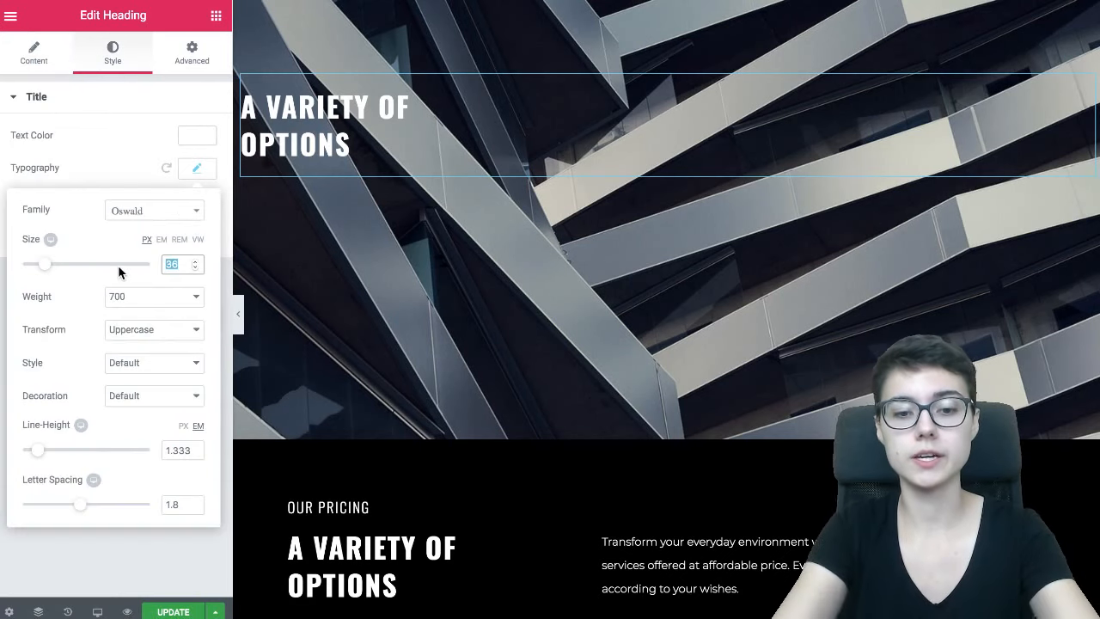
type("100")
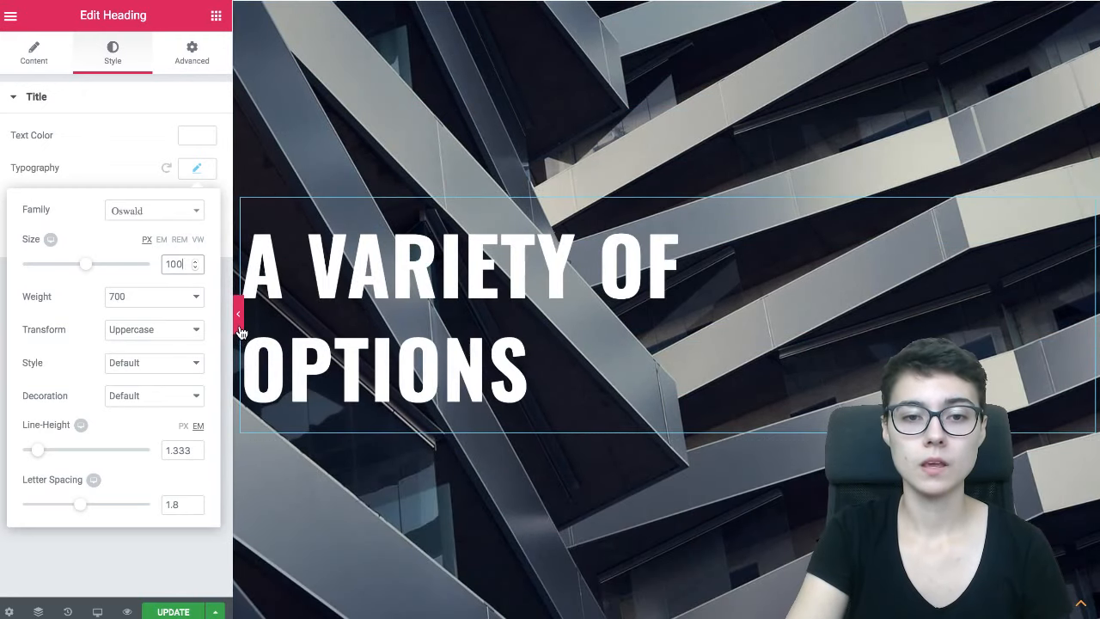
left_click(240, 327)
scroll(417, 341, "up", 3)
scroll(416, 341, "down", 3)
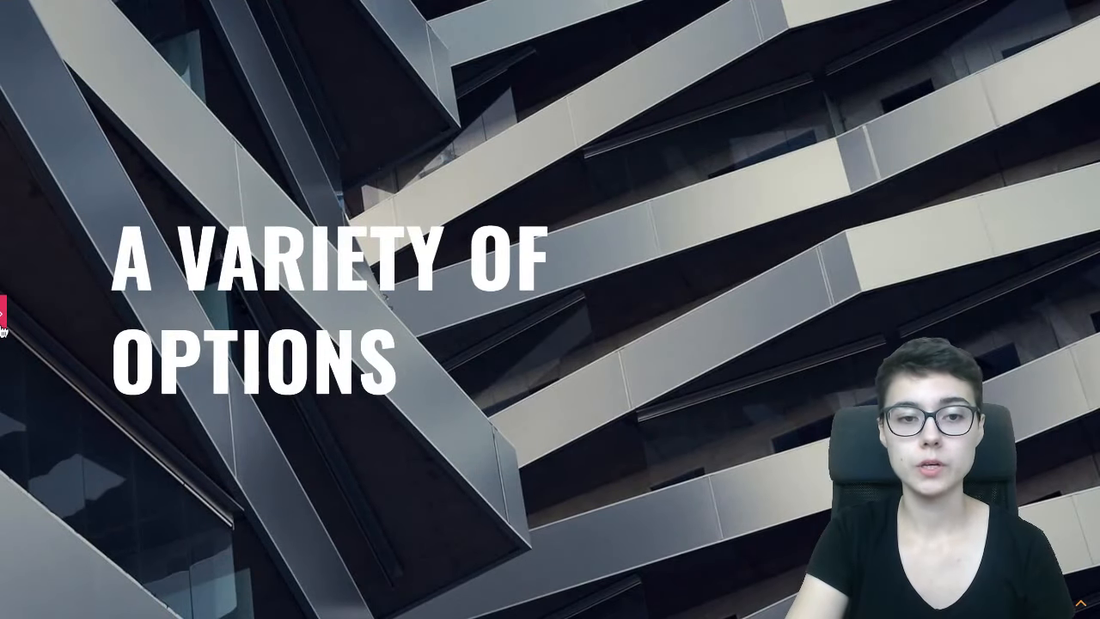
left_click(160, 359)
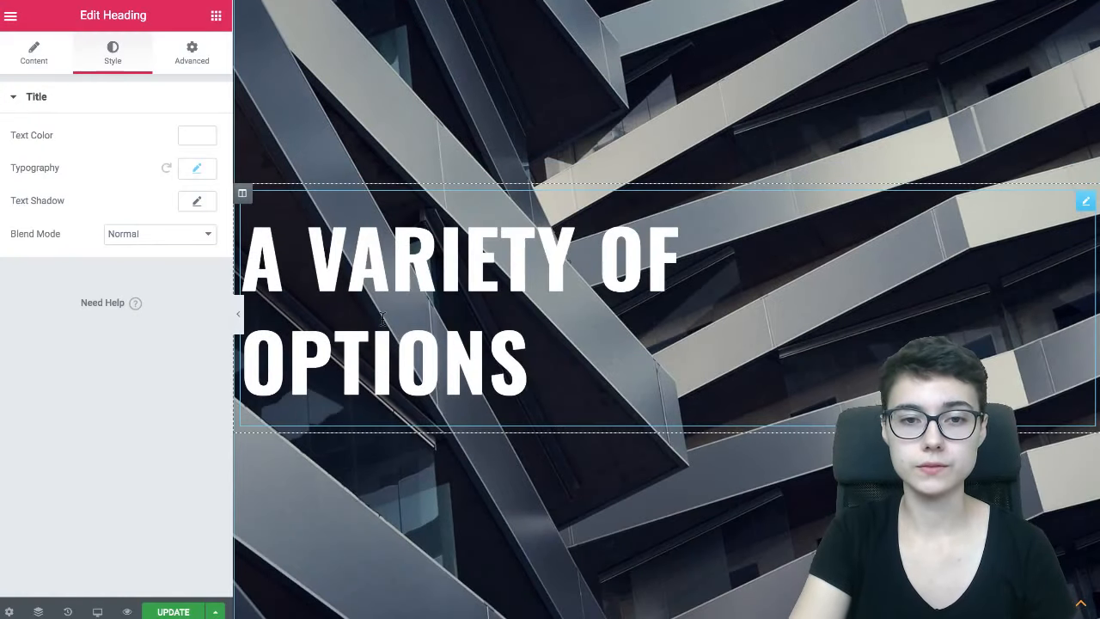
Step: Set the banner heading's custom position to Fixed and move it down to a vertical offset of about 221 px
left_click(191, 57)
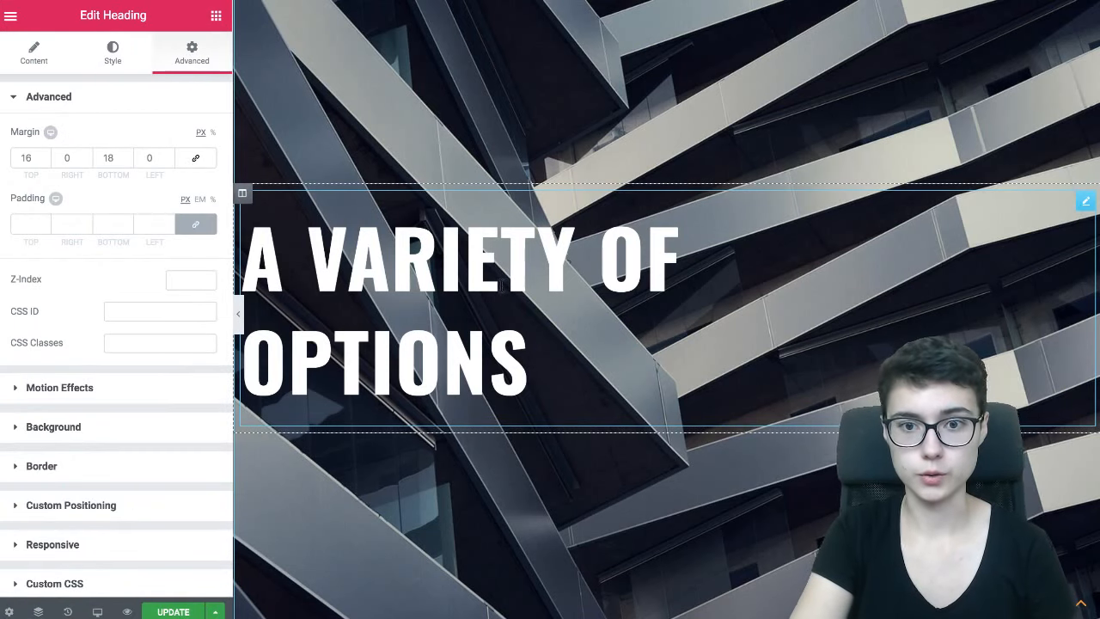
scroll(157, 271, "down", 2)
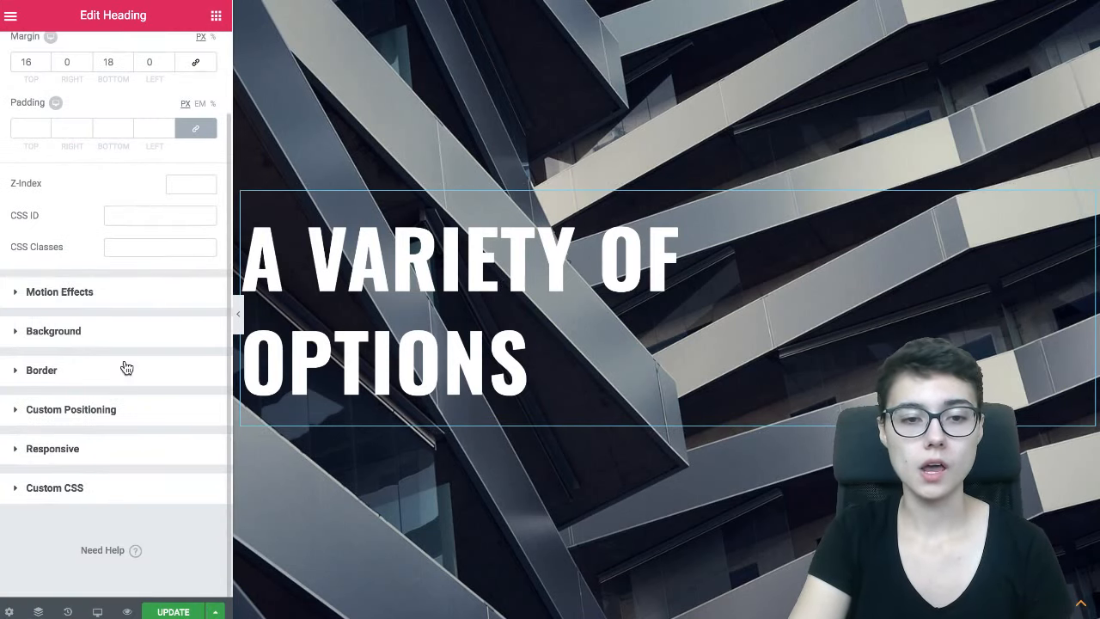
left_click(110, 414)
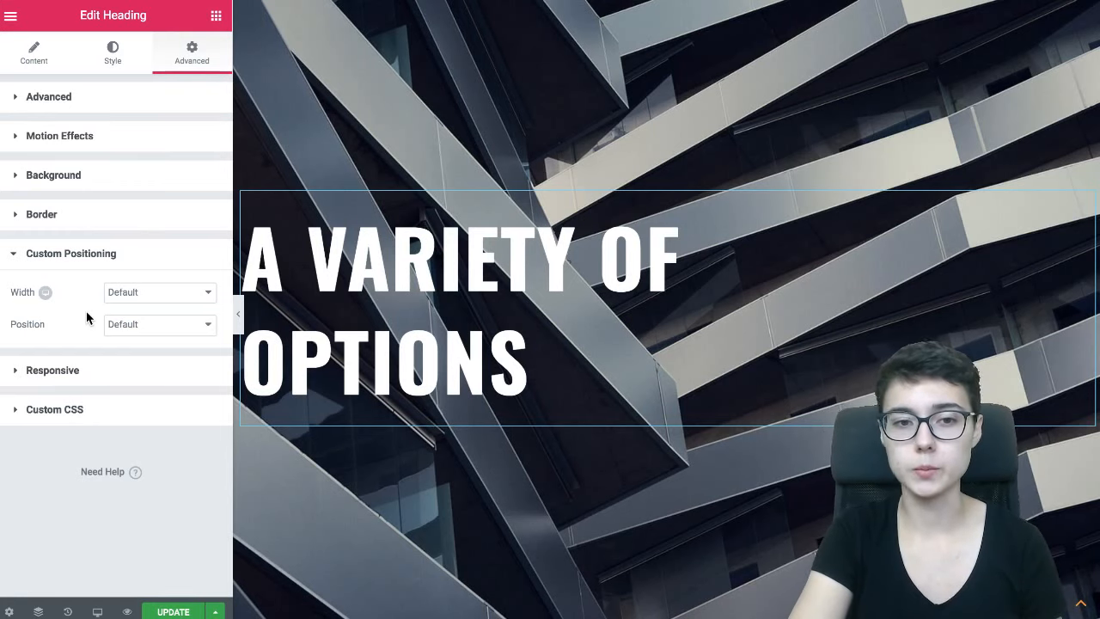
left_click(131, 329)
left_click(130, 350)
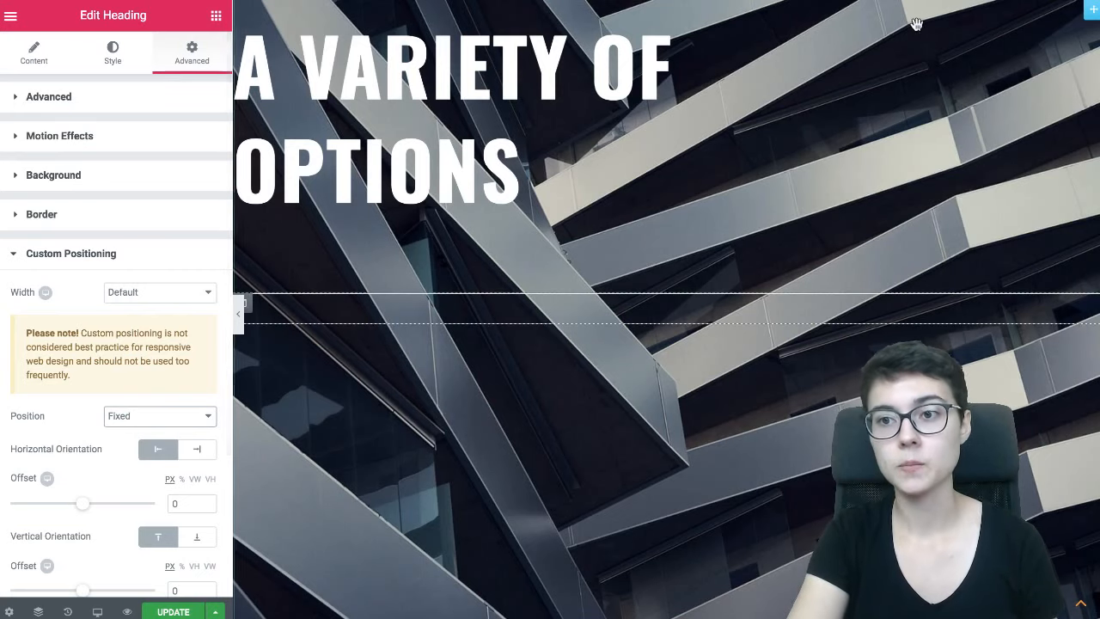
left_click_drag(1094, 22, 1095, 215)
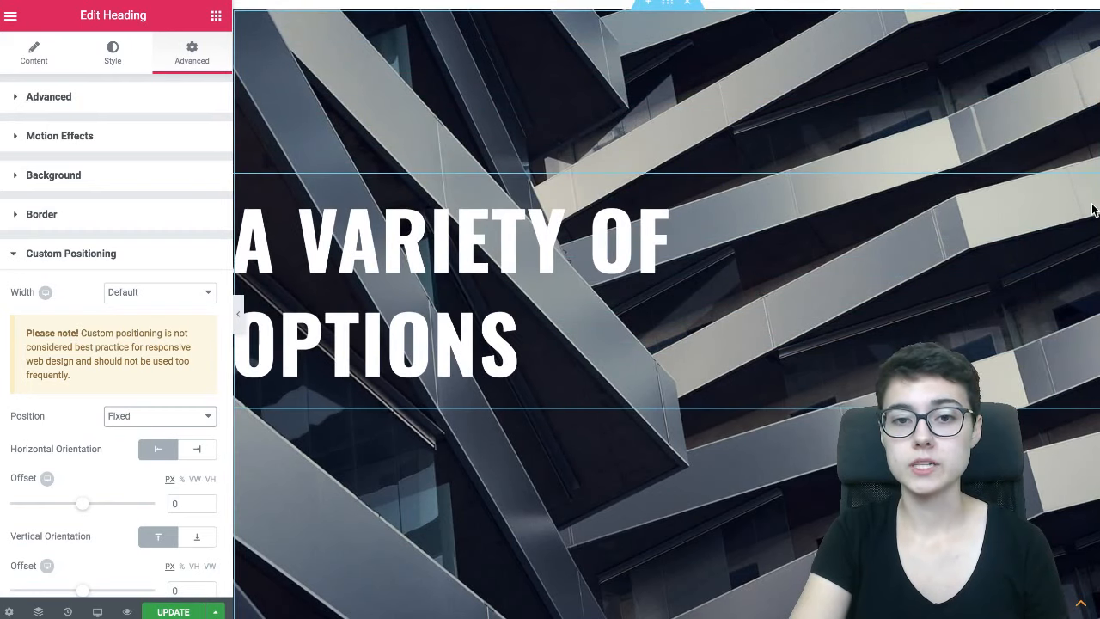
Step: Set the banner heading's width to Inline (auto) and reposition it to offsets of about 47 px horizontally and 242 px vertically
left_click(207, 292)
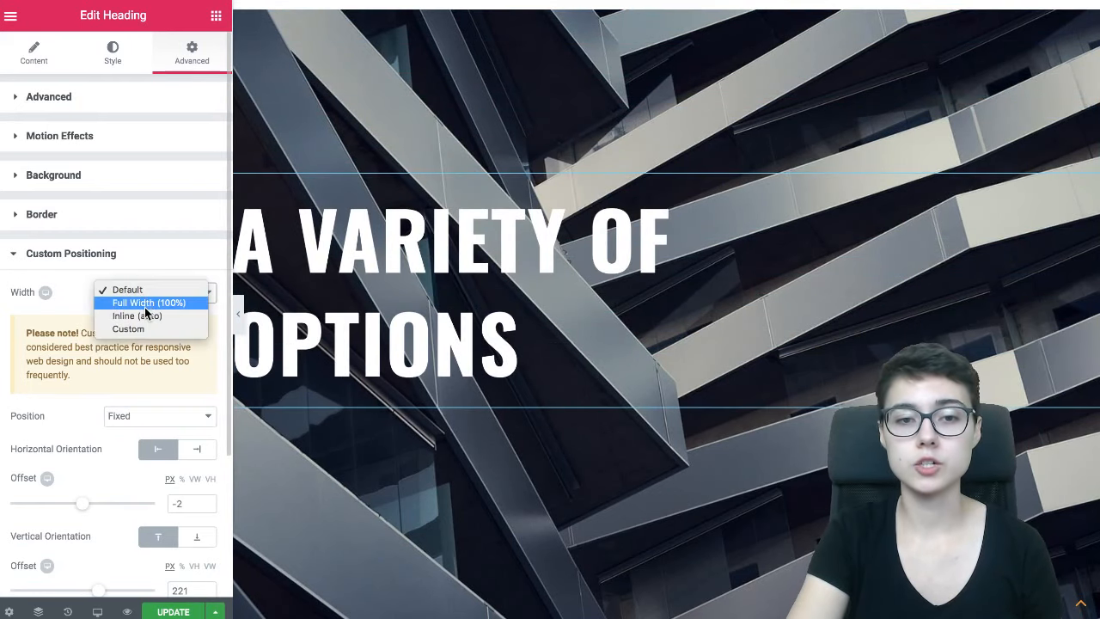
left_click(142, 316)
scroll(122, 491, "down", 1)
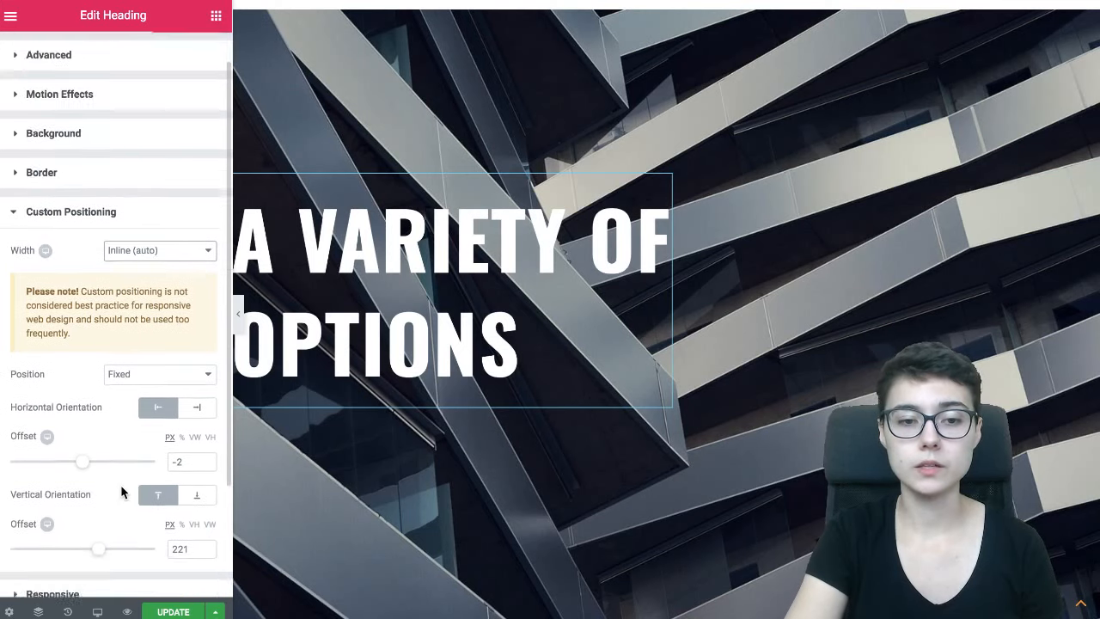
scroll(122, 491, "down", 1)
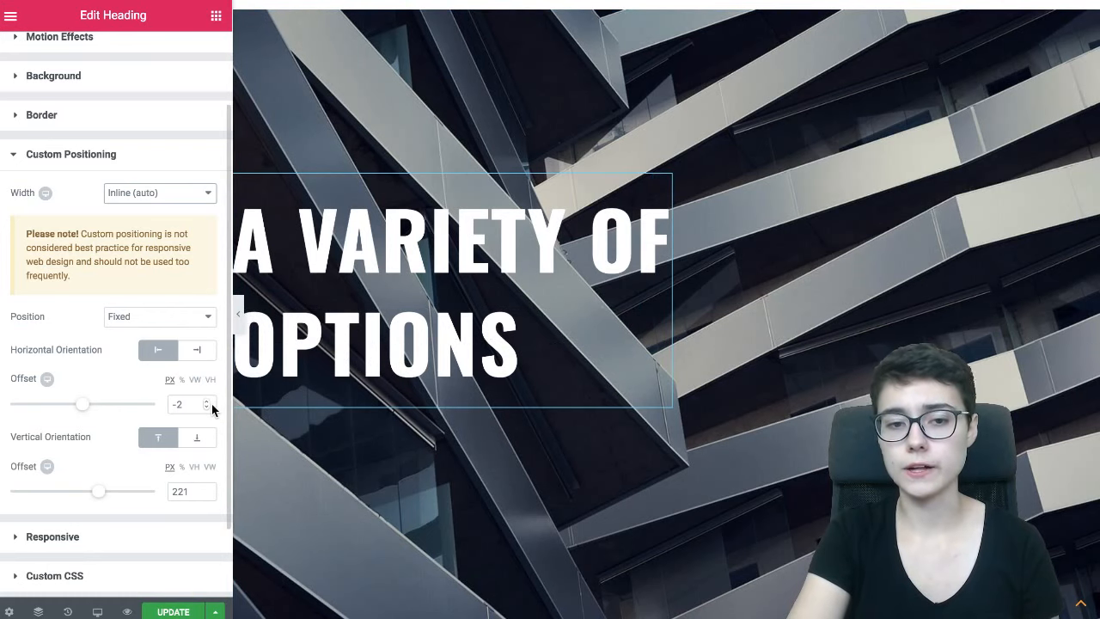
left_click_drag(664, 196, 695, 210)
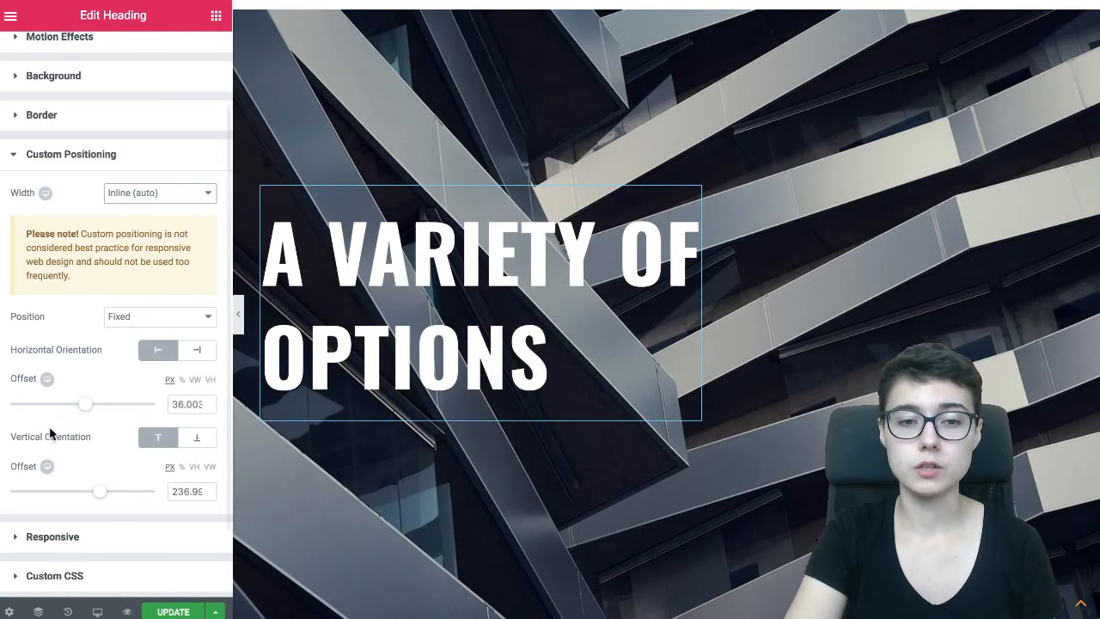
left_click_drag(697, 204, 705, 209)
scroll(656, 267, "up", 2)
scroll(656, 266, "down", 3)
scroll(656, 266, "up", 2)
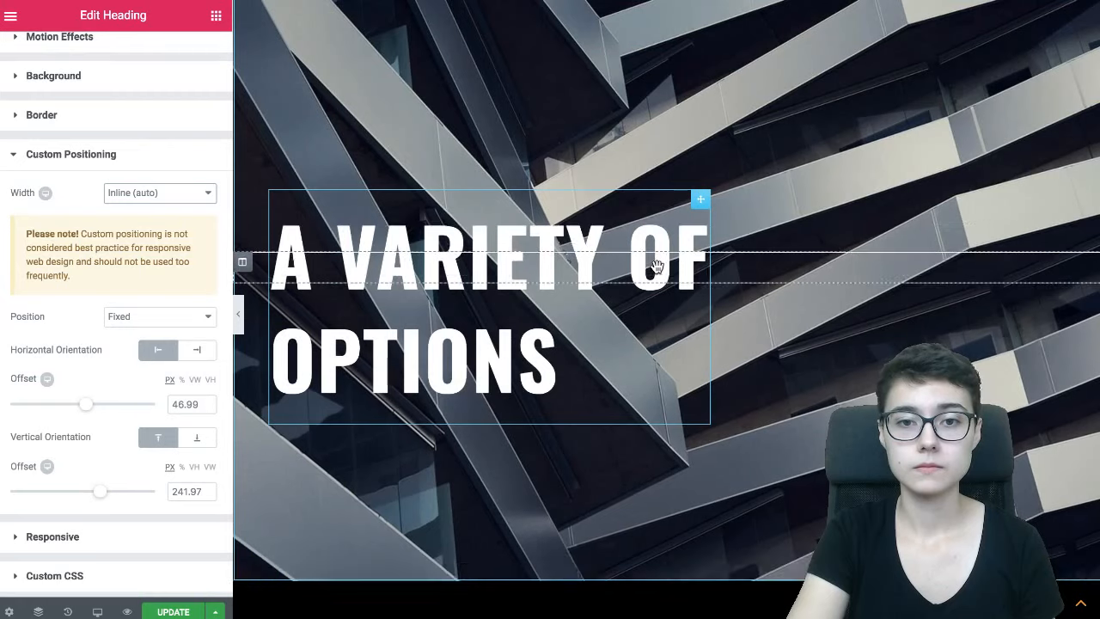
Step: Hide the settings panel and examine how the fixed heading behaves from the services list through the banner to the pricing section
left_click(241, 320)
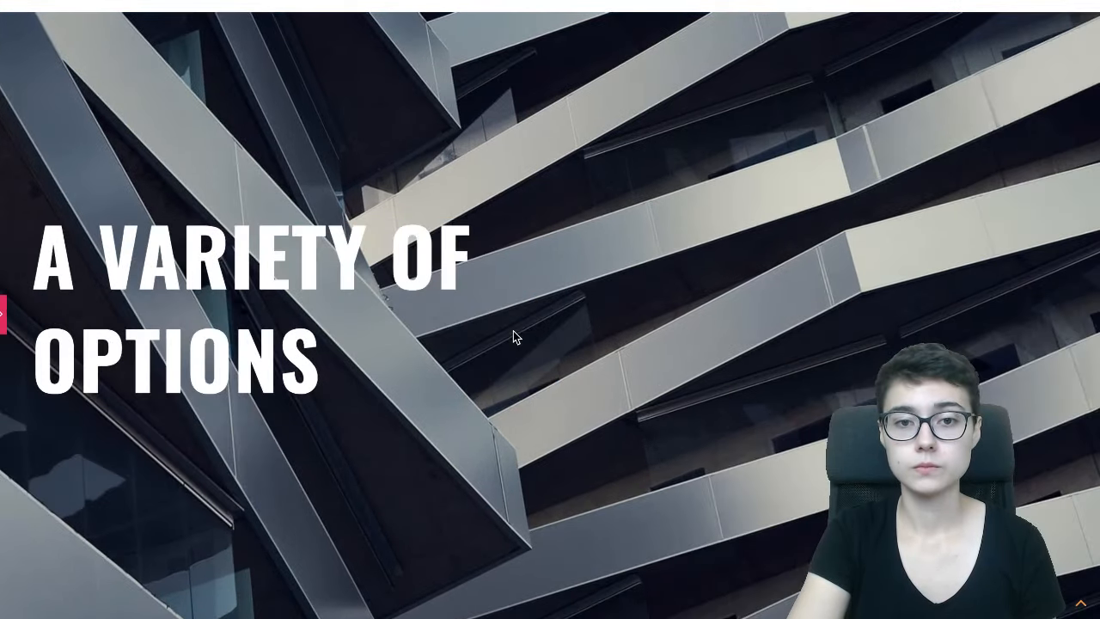
scroll(515, 335, "up", 3)
scroll(513, 336, "up", 3)
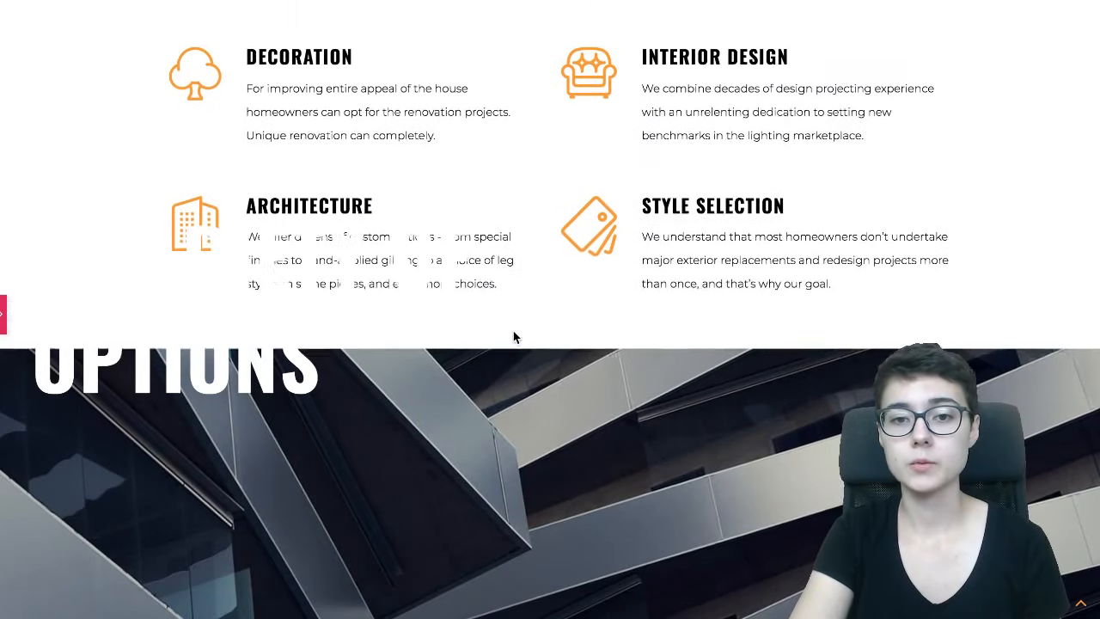
scroll(513, 337, "down", 5)
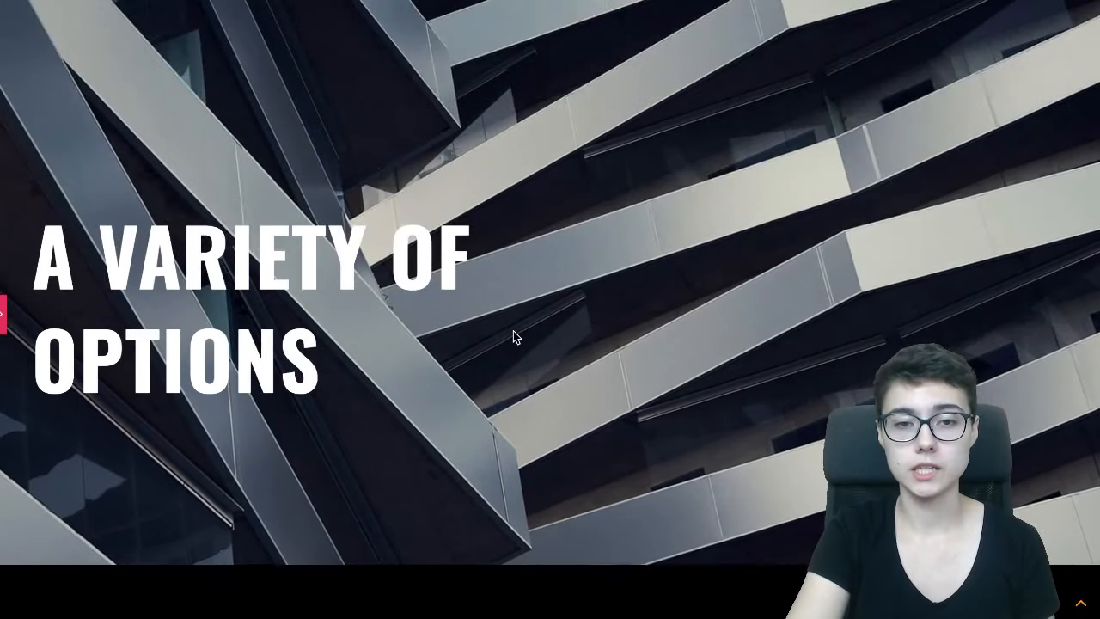
scroll(513, 335, "down", 1)
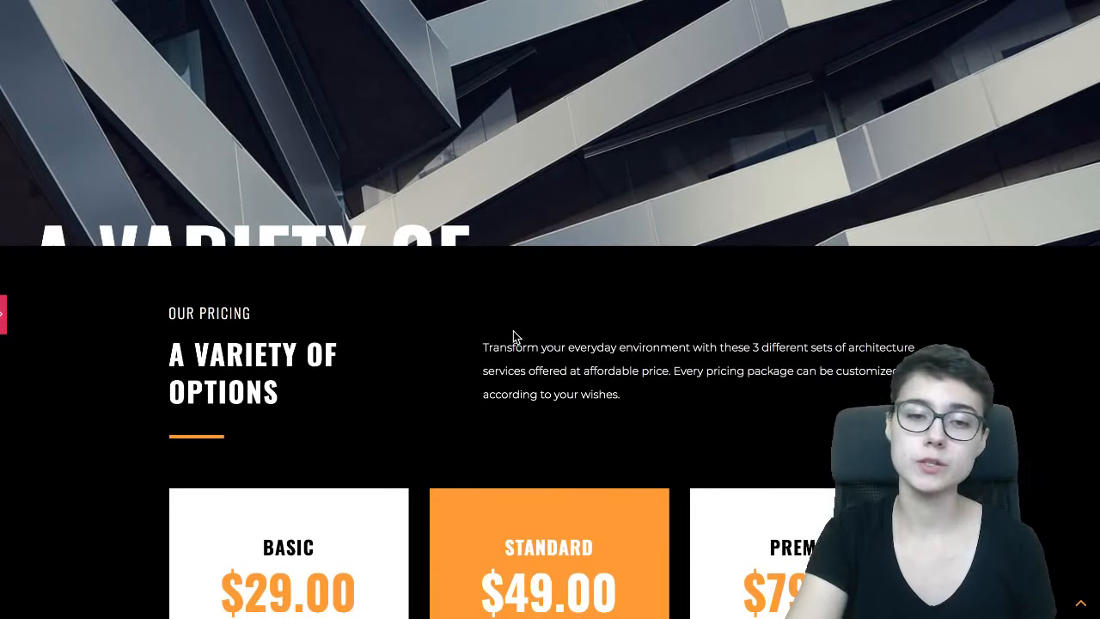
scroll(513, 335, "up", 1)
scroll(514, 335, "up", 5)
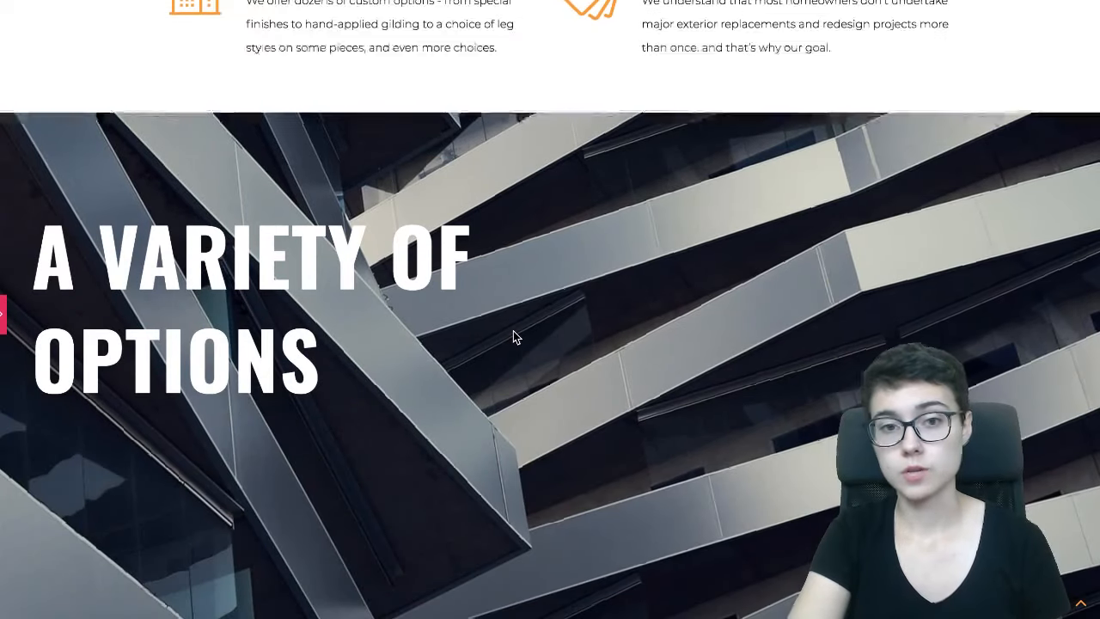
scroll(514, 335, "up", 1)
scroll(513, 335, "down", 1)
scroll(513, 336, "up", 1)
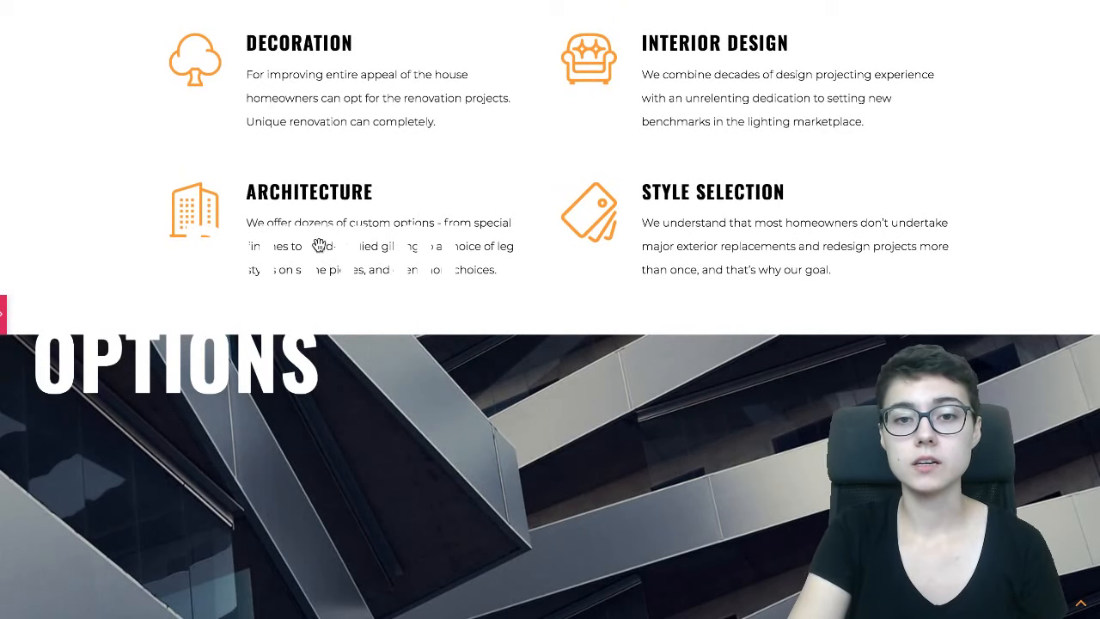
scroll(320, 245, "up", 1)
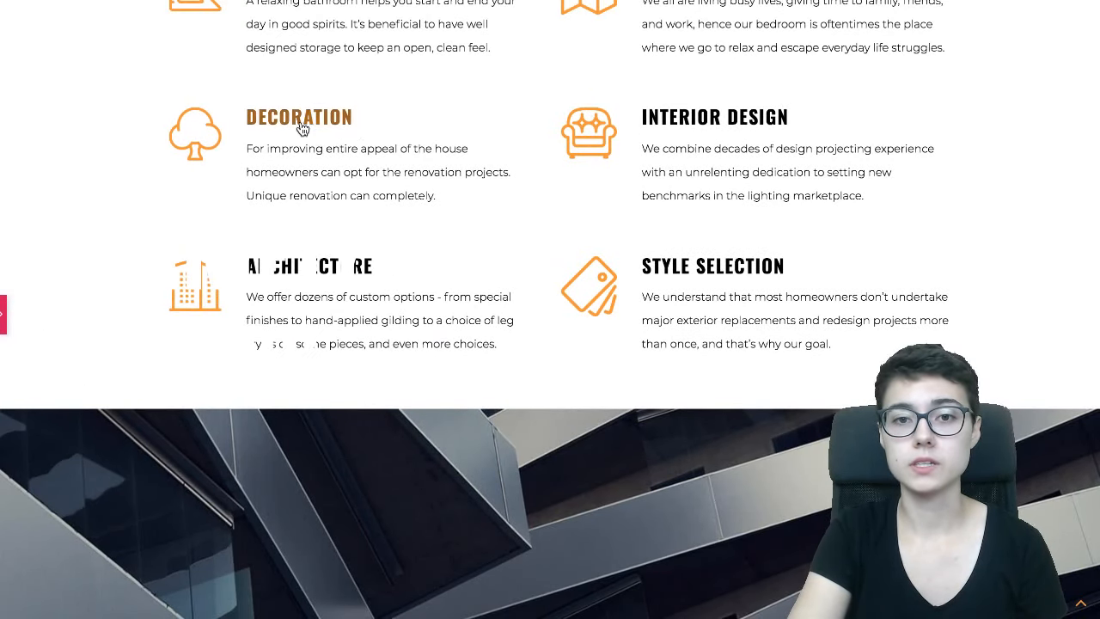
scroll(317, 244, "down", 4)
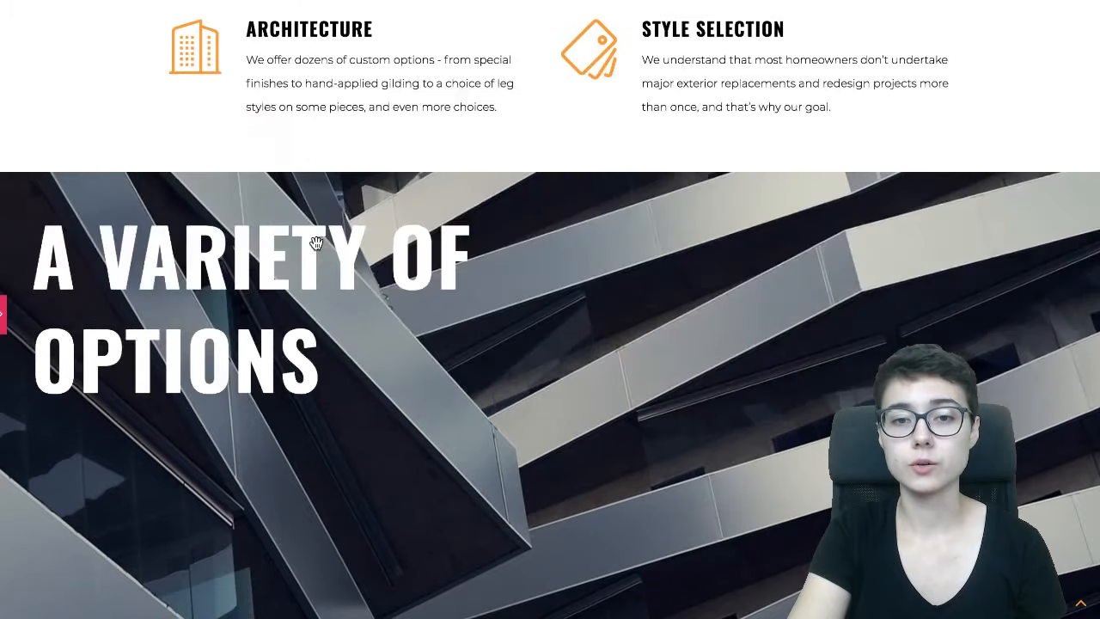
Step: Restore the settings panel and set the z-index of the "Our Pricing" introduction section to 4
left_click(2, 312)
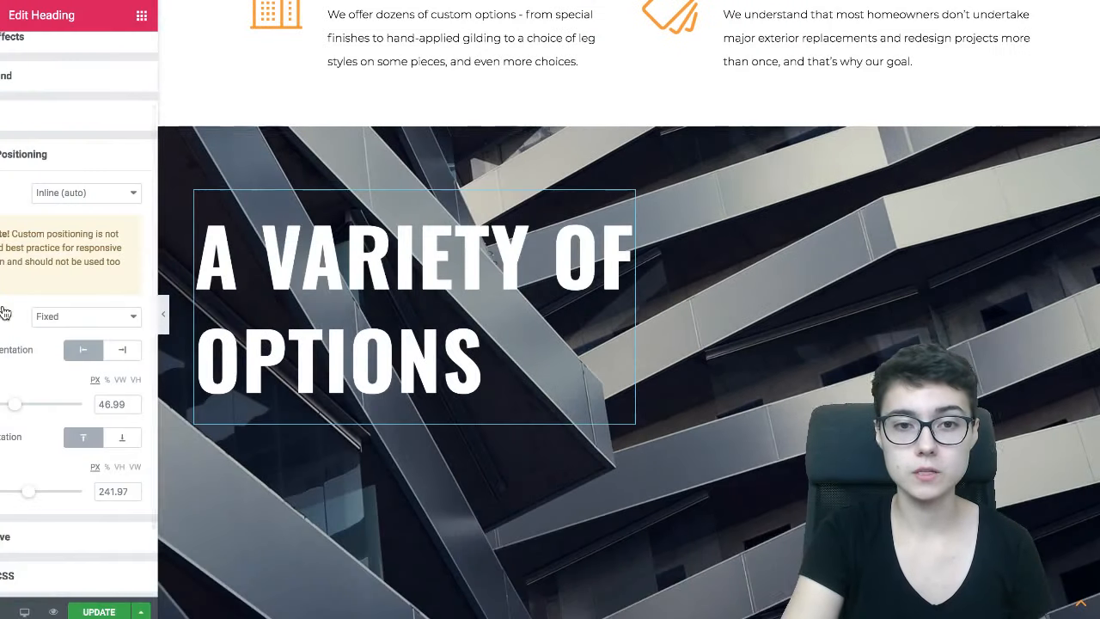
scroll(512, 179, "down", 1)
scroll(513, 178, "down", 5)
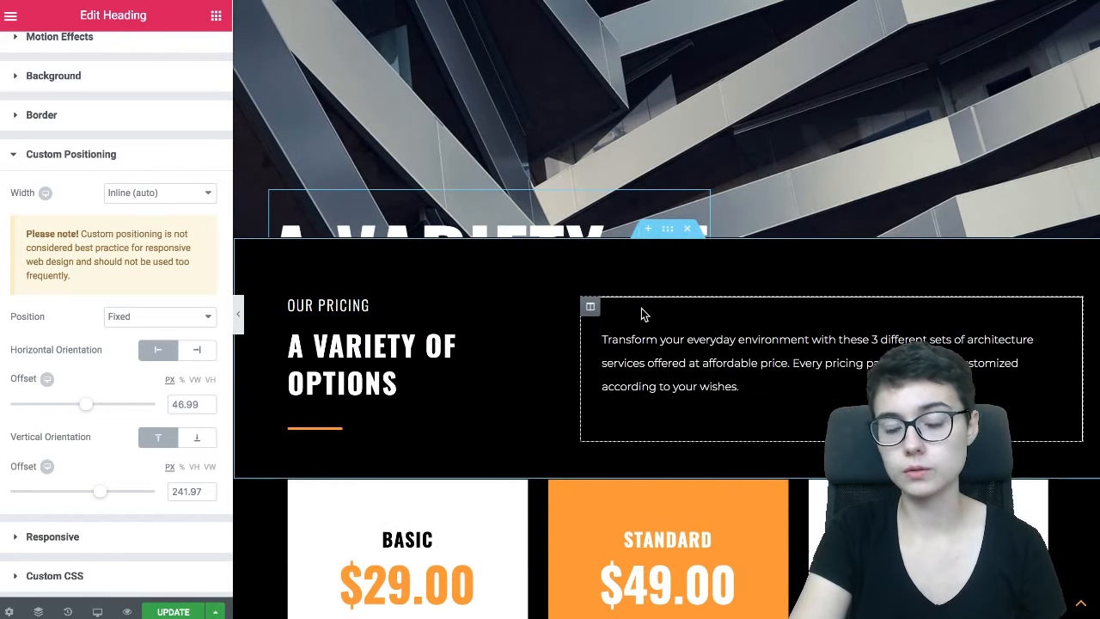
left_click(666, 234)
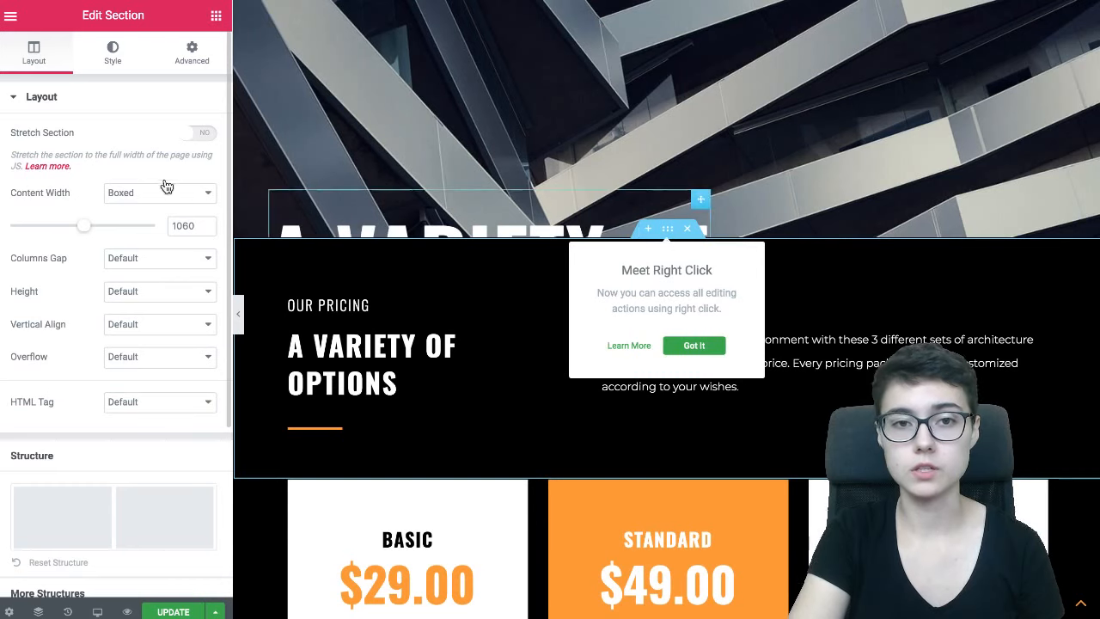
left_click(191, 57)
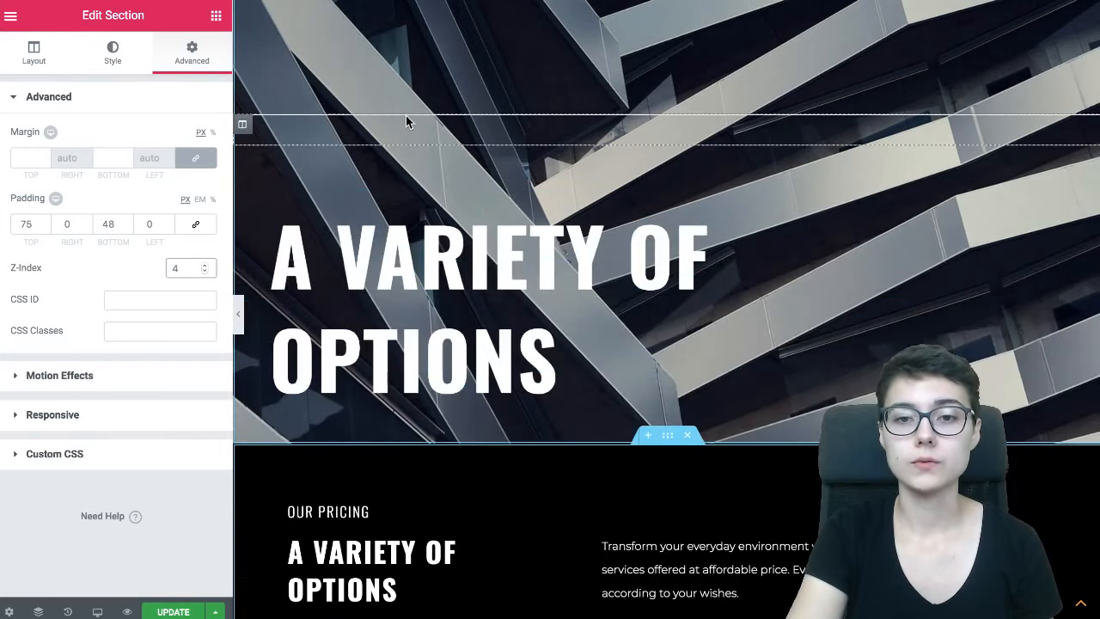
Step: Check the fixed heading's layering against the pricing introduction, the pricing cards and the services sections
scroll(414, 332, "down", 6)
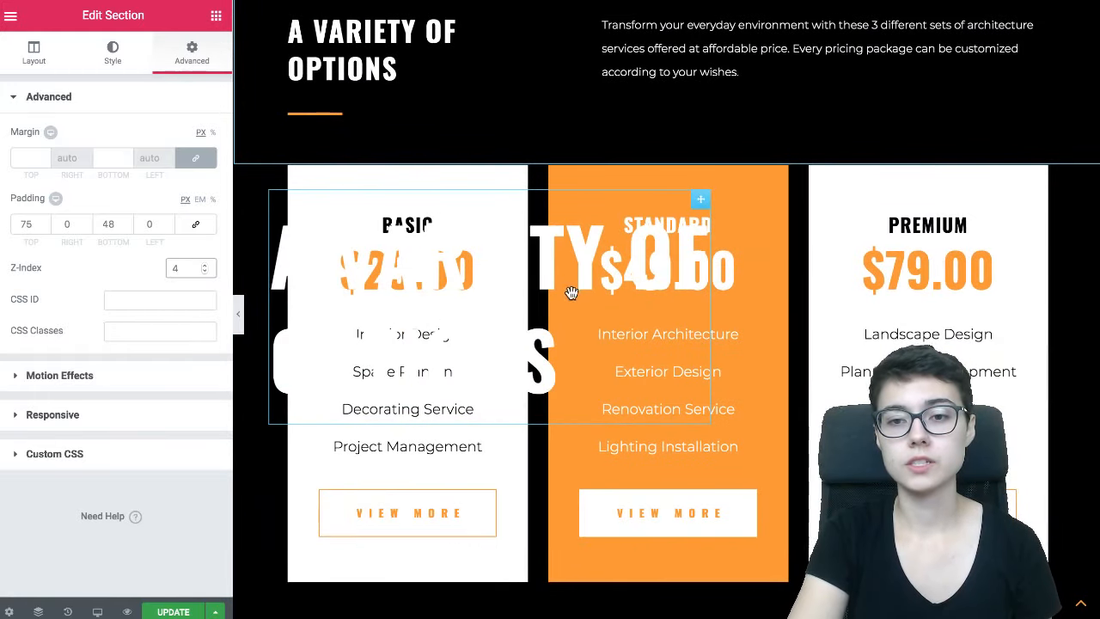
scroll(471, 272, "up", 7)
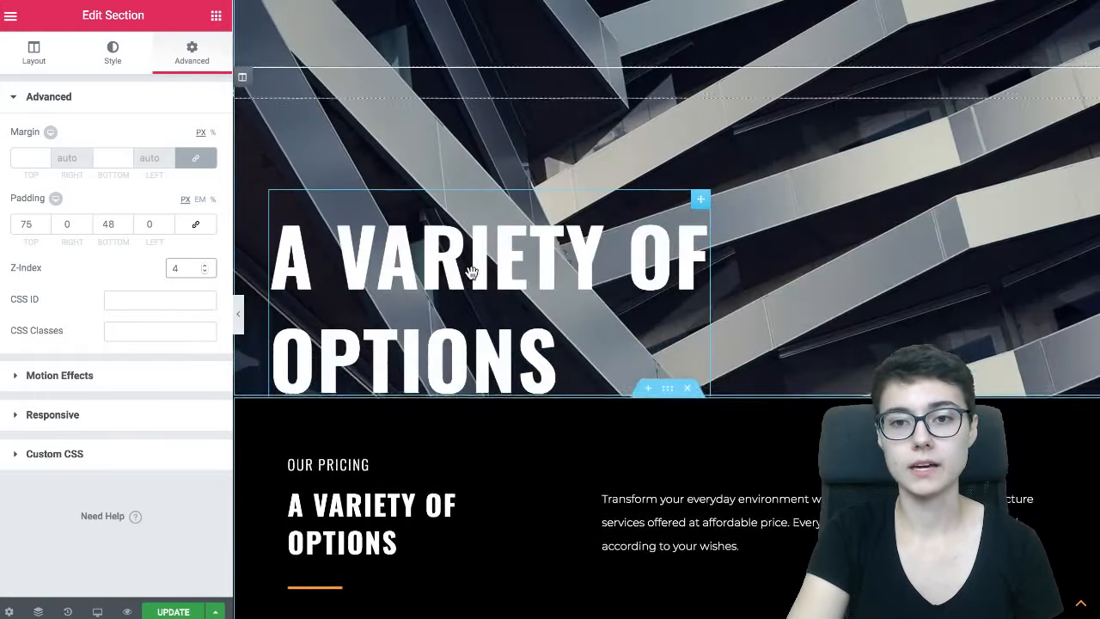
scroll(472, 272, "up", 10)
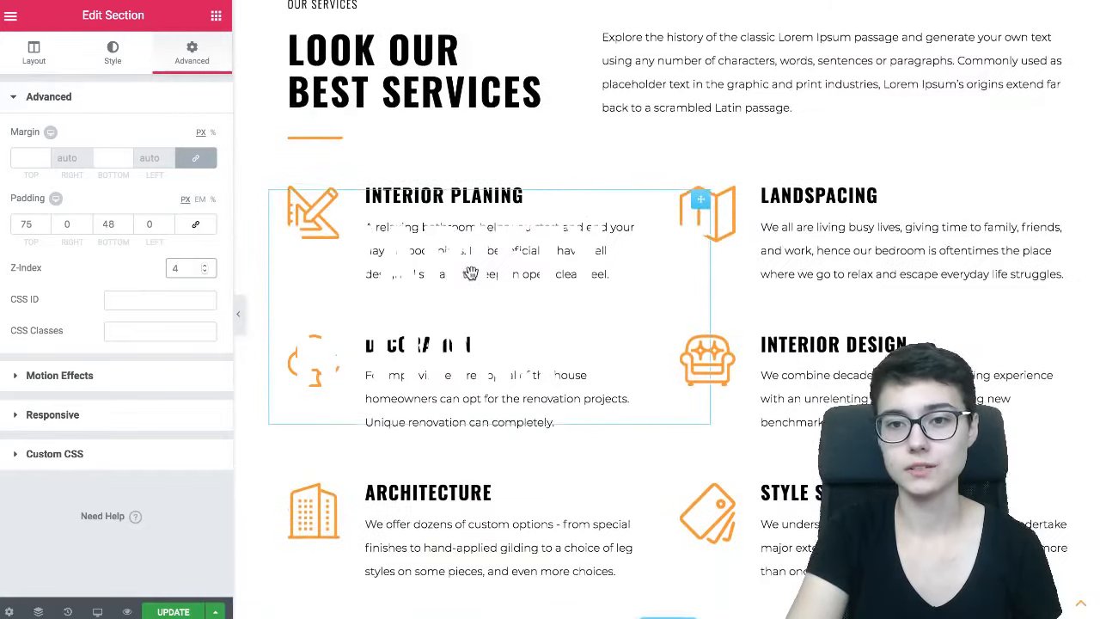
scroll(654, 160, "up", 1)
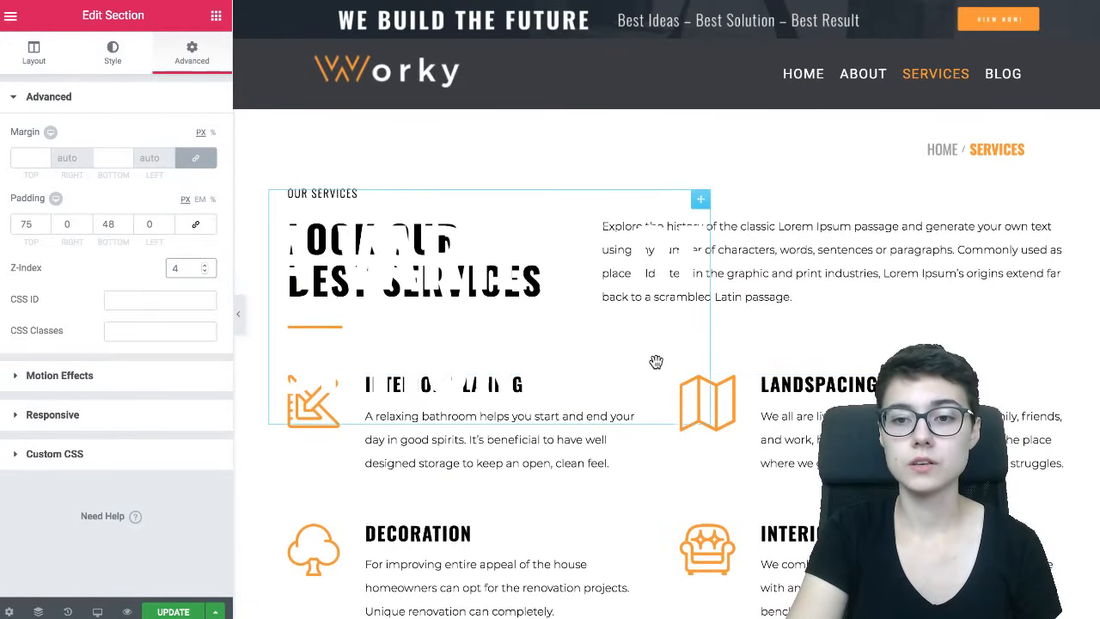
scroll(692, 412, "down", 4)
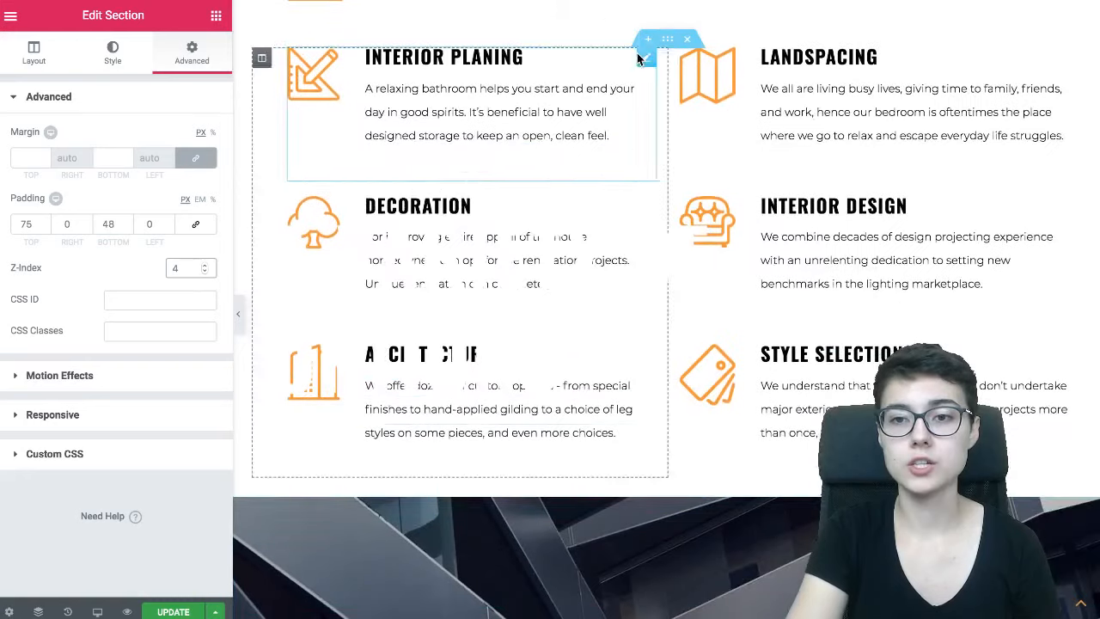
Step: Set the z-index of the services list section above the banner to 3
left_click(605, 50)
left_click(191, 53)
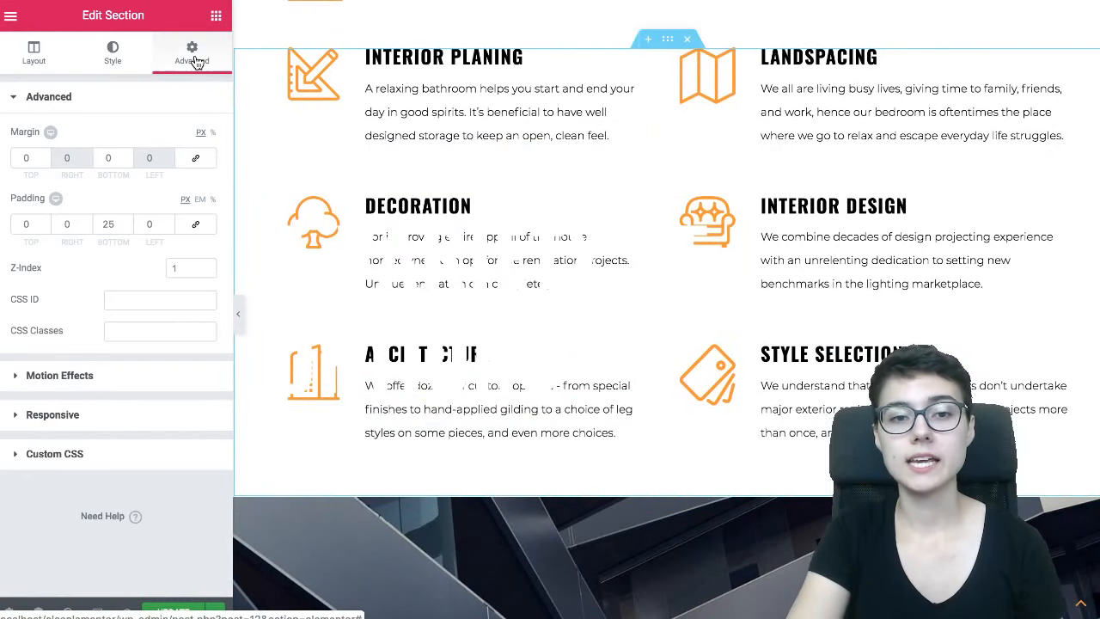
left_click(204, 269)
scroll(464, 251, "down", 5)
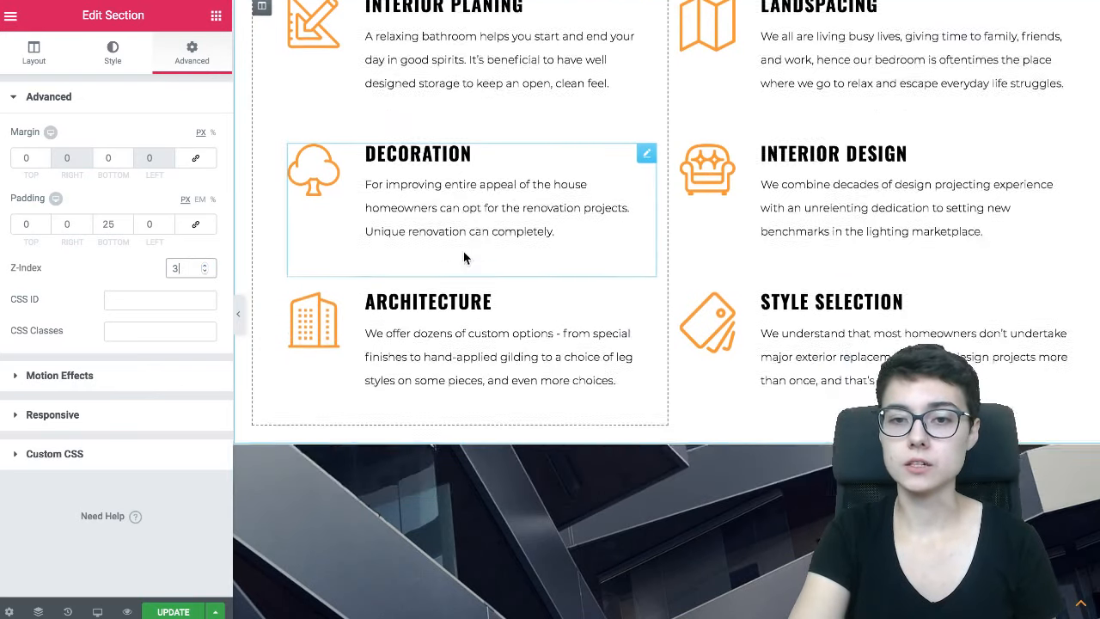
scroll(537, 249, "up", 3)
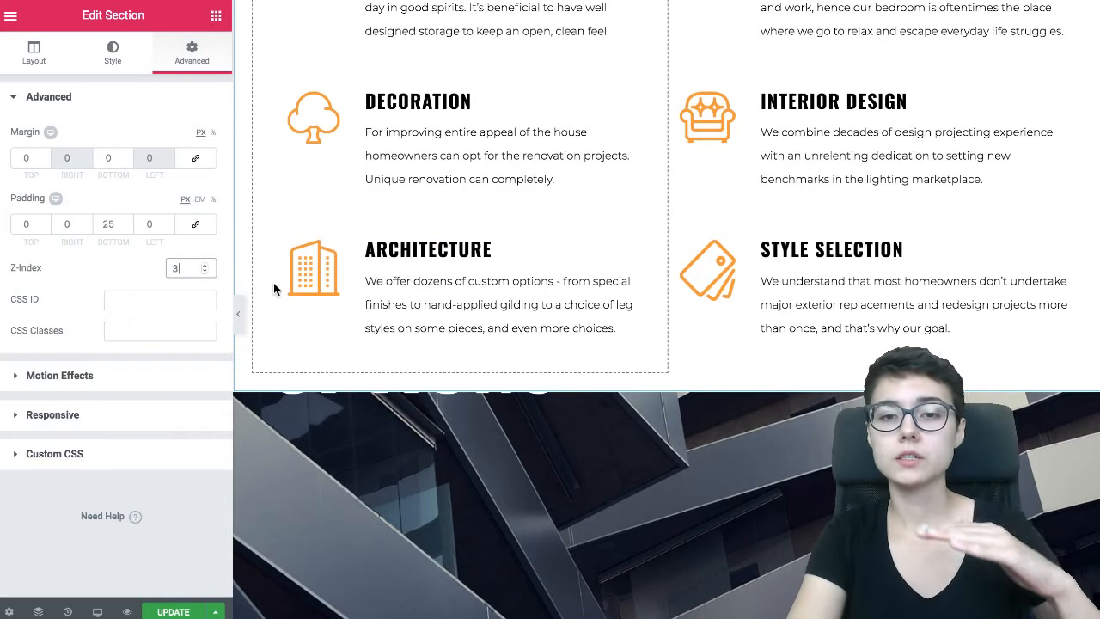
scroll(551, 200, "up", 1)
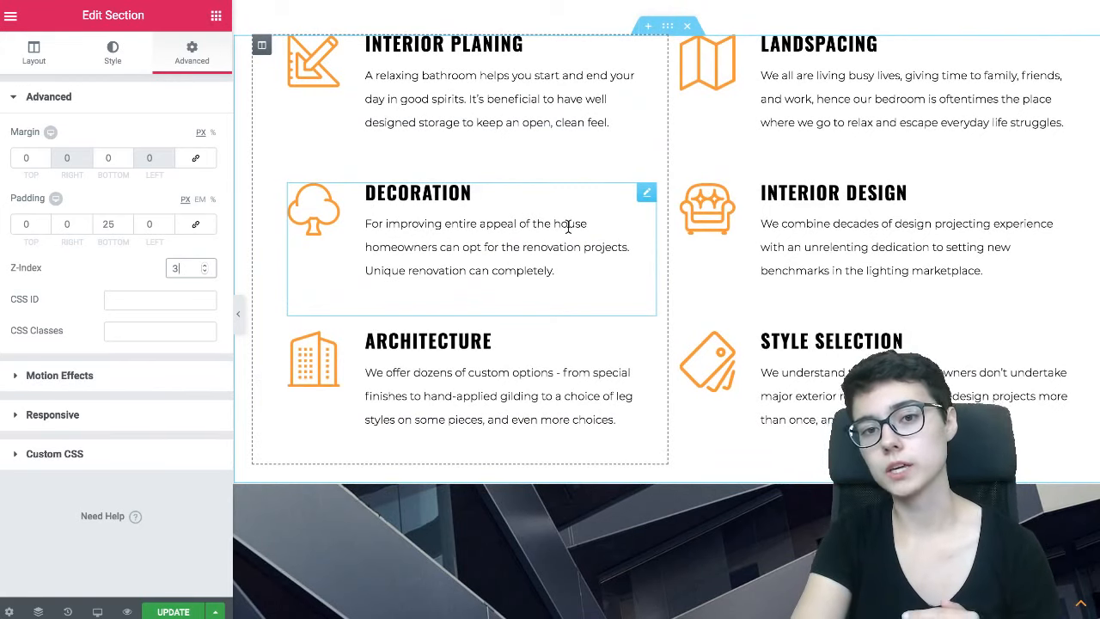
Step: Hide the settings panel and check the fixed heading's layering against the services list, the pricing introduction and the pricing cards
scroll(568, 226, "down", 3)
scroll(568, 226, "down", 2)
scroll(568, 226, "up", 3)
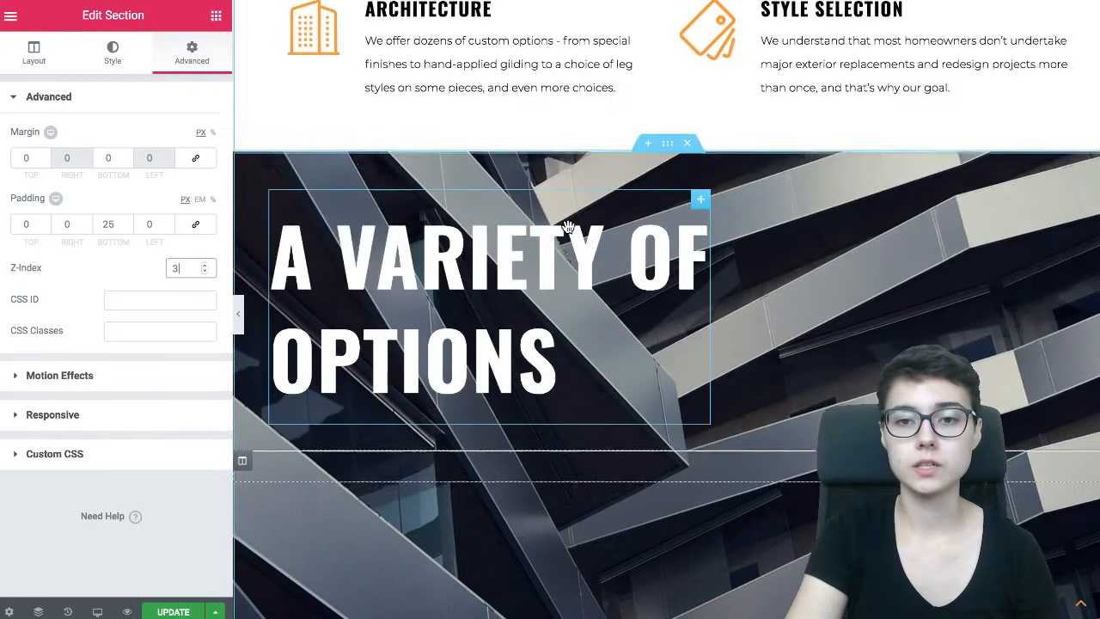
left_click(239, 307)
scroll(437, 375, "down", 2)
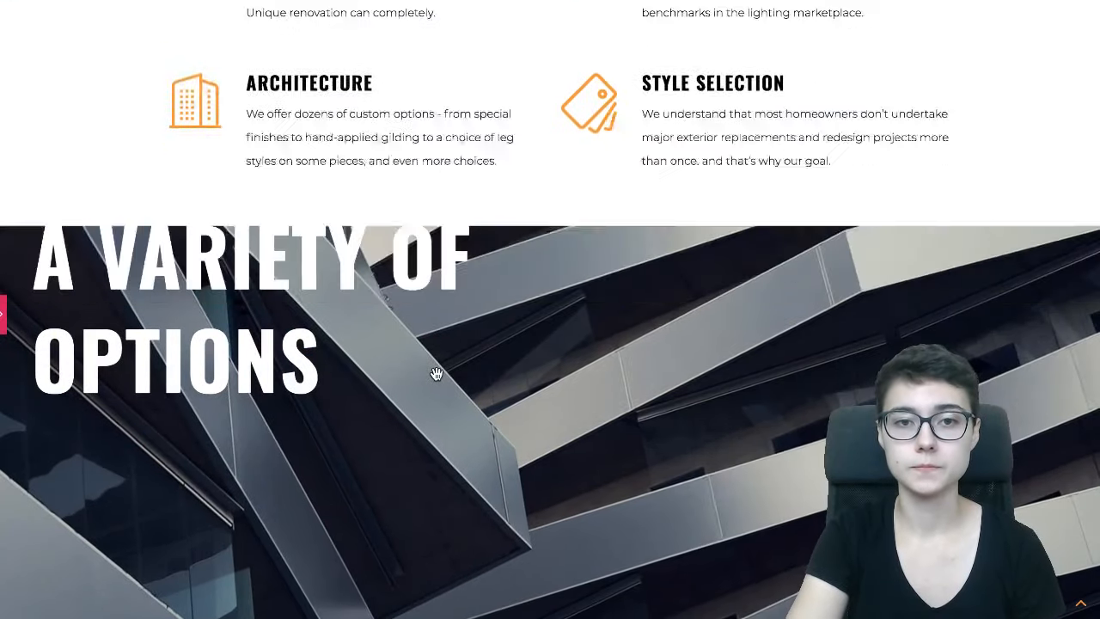
scroll(437, 375, "down", 8)
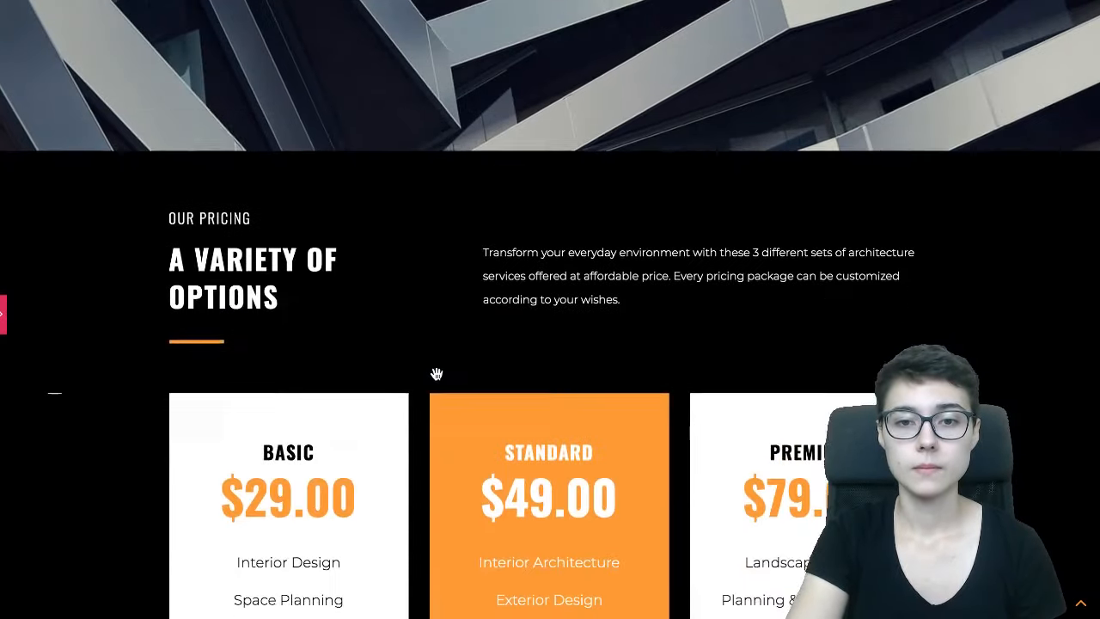
scroll(436, 374, "up", 5)
scroll(437, 375, "down", 7)
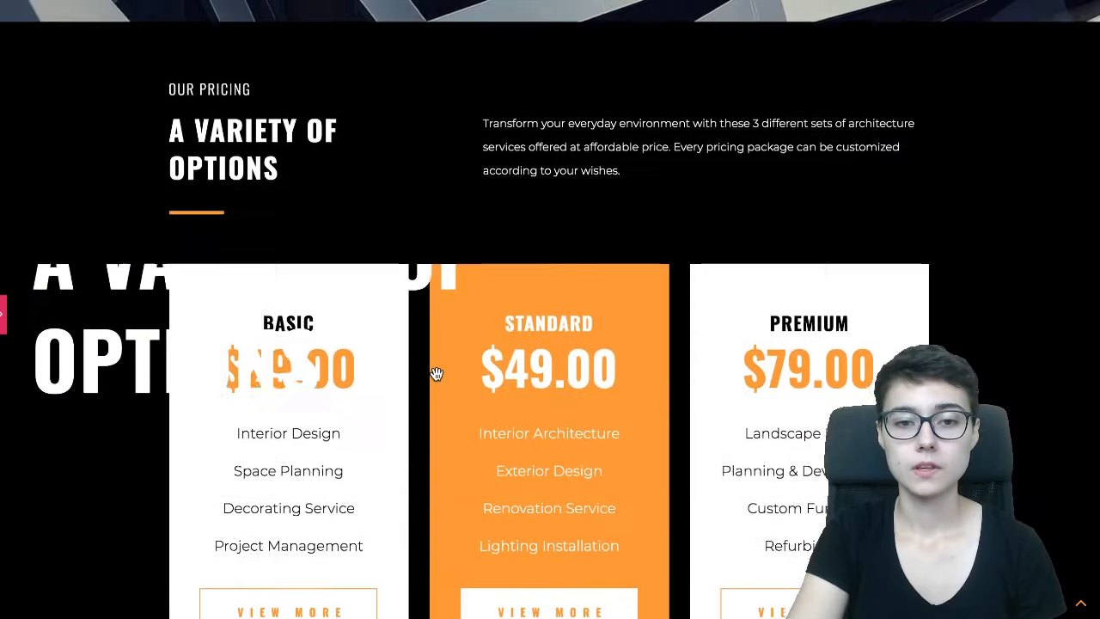
scroll(437, 375, "down", 1)
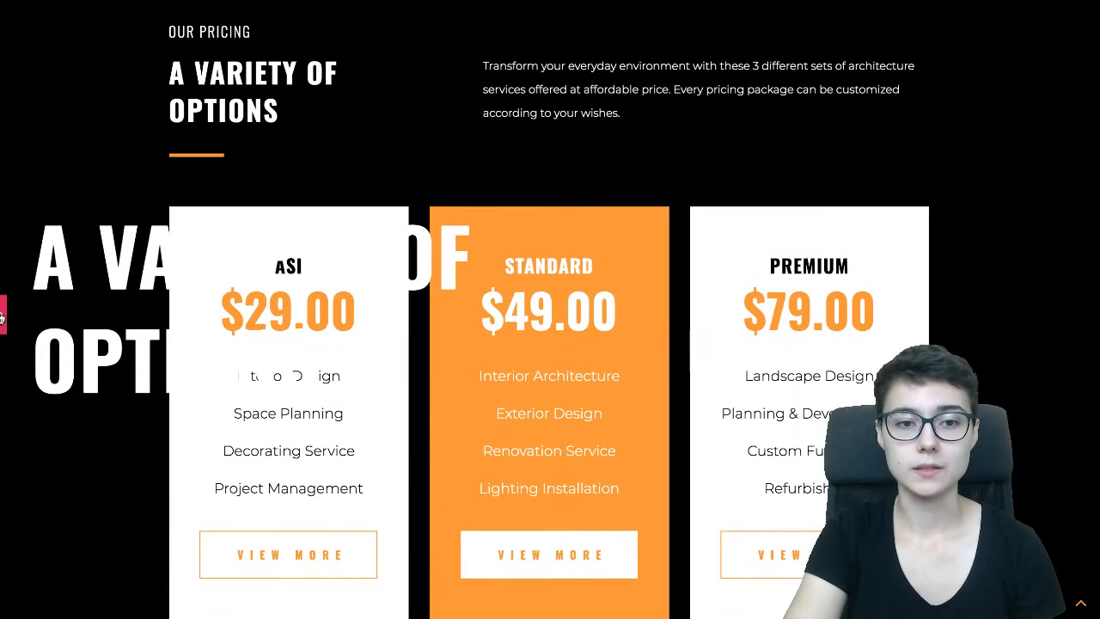
Step: Restore the settings panel and set the z-index of the pricing cards section to 1
left_click(3, 317)
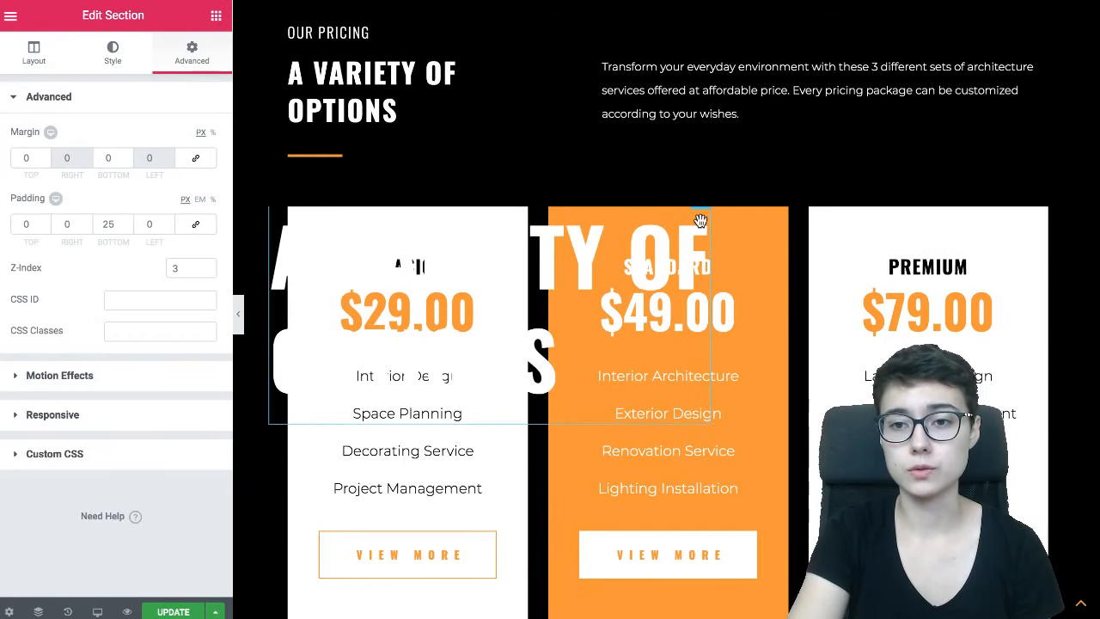
scroll(737, 230, "down", 2)
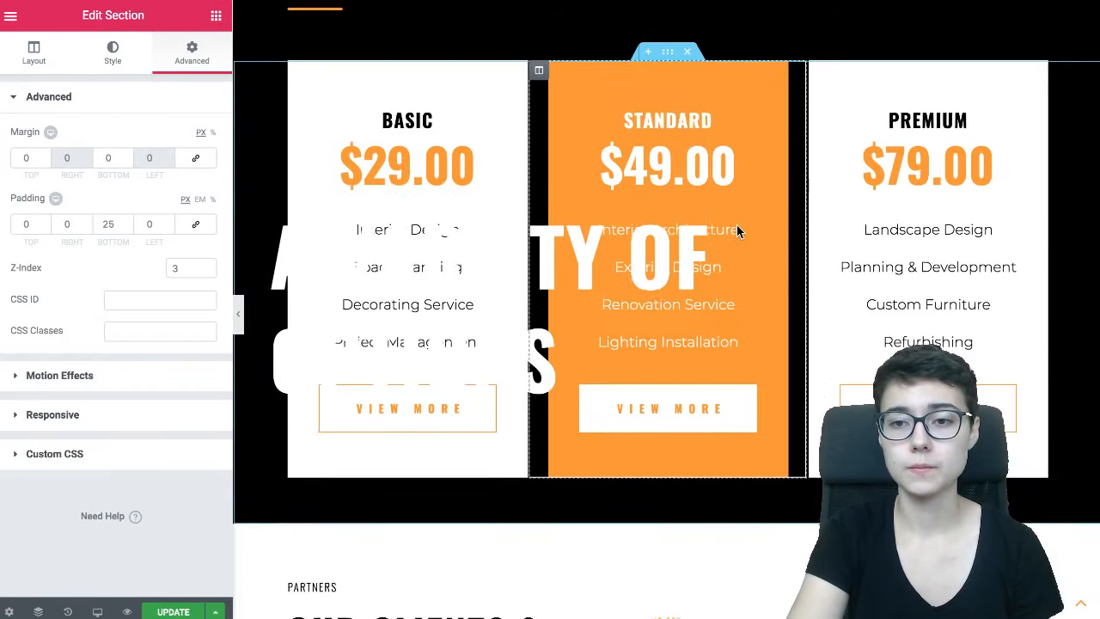
left_click(668, 49)
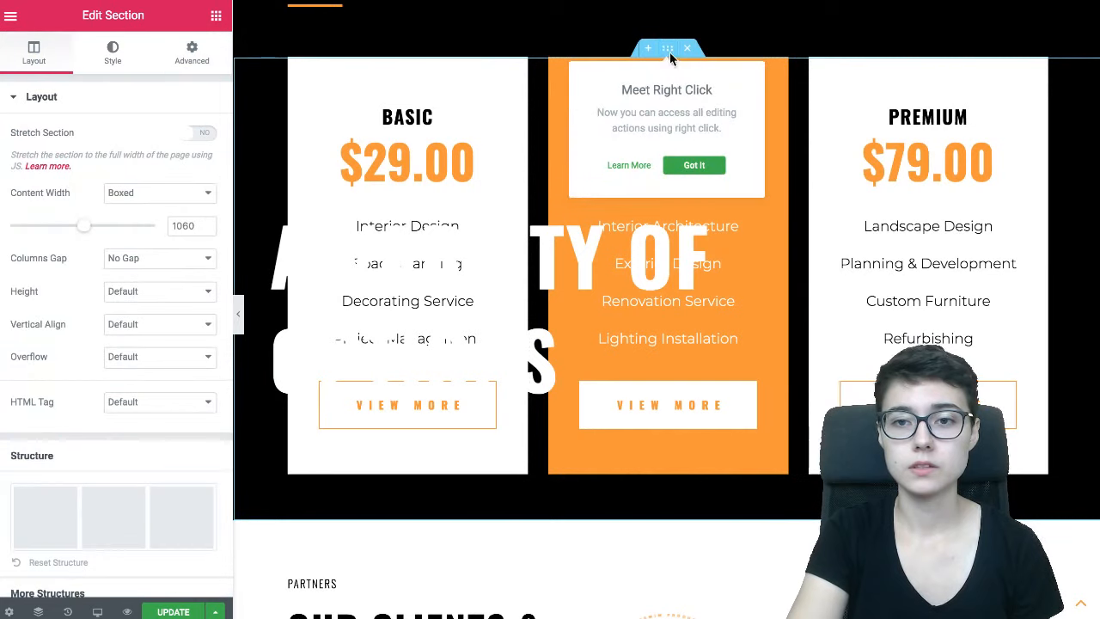
left_click(194, 56)
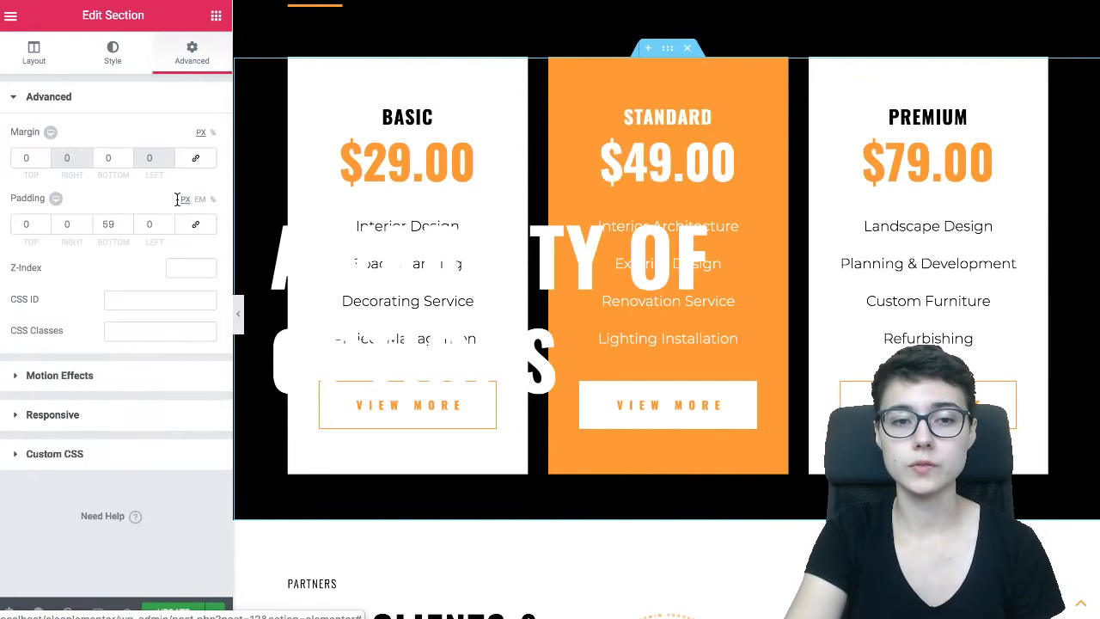
left_click(204, 269)
scroll(419, 315, "up", 2)
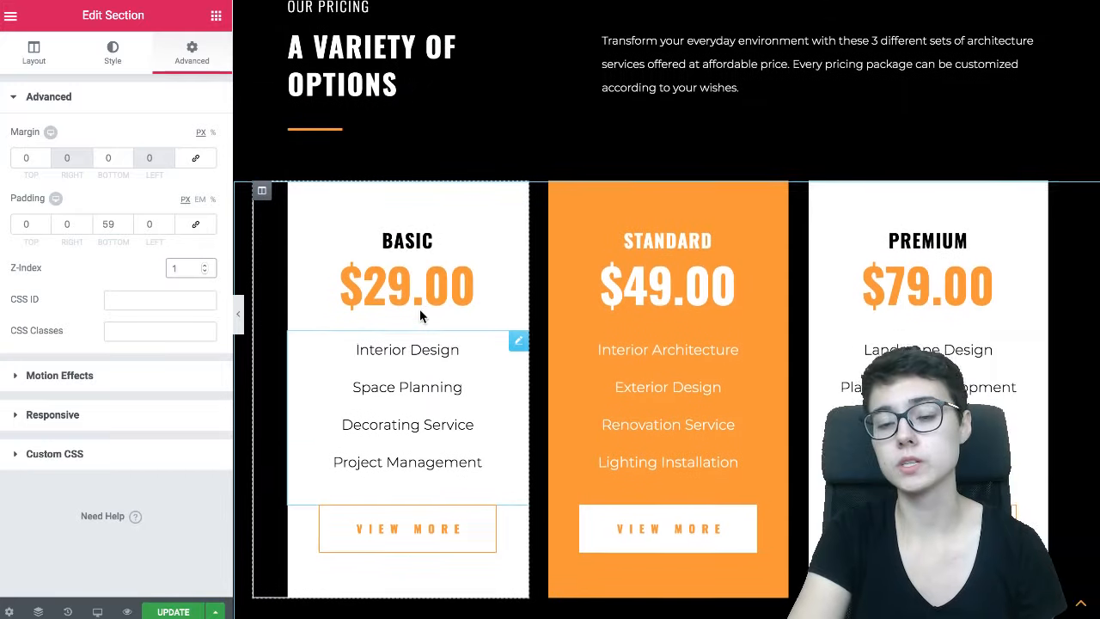
Step: Check how the fixed heading is covered by the pricing cards, the pricing introduction and the services list
scroll(506, 341, "up", 7)
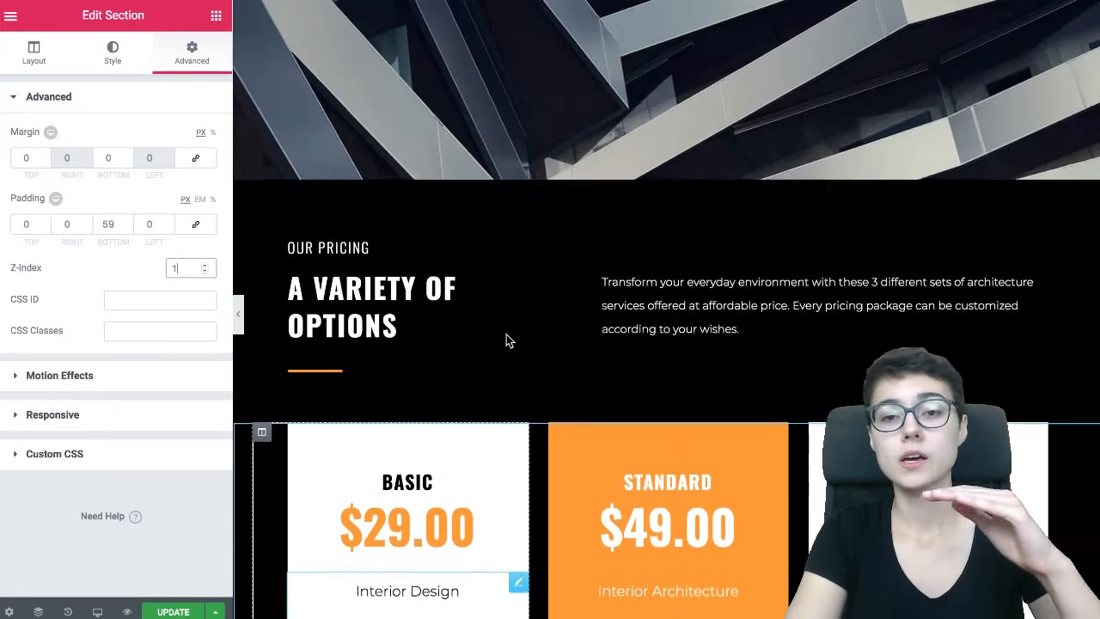
scroll(461, 288, "up", 3)
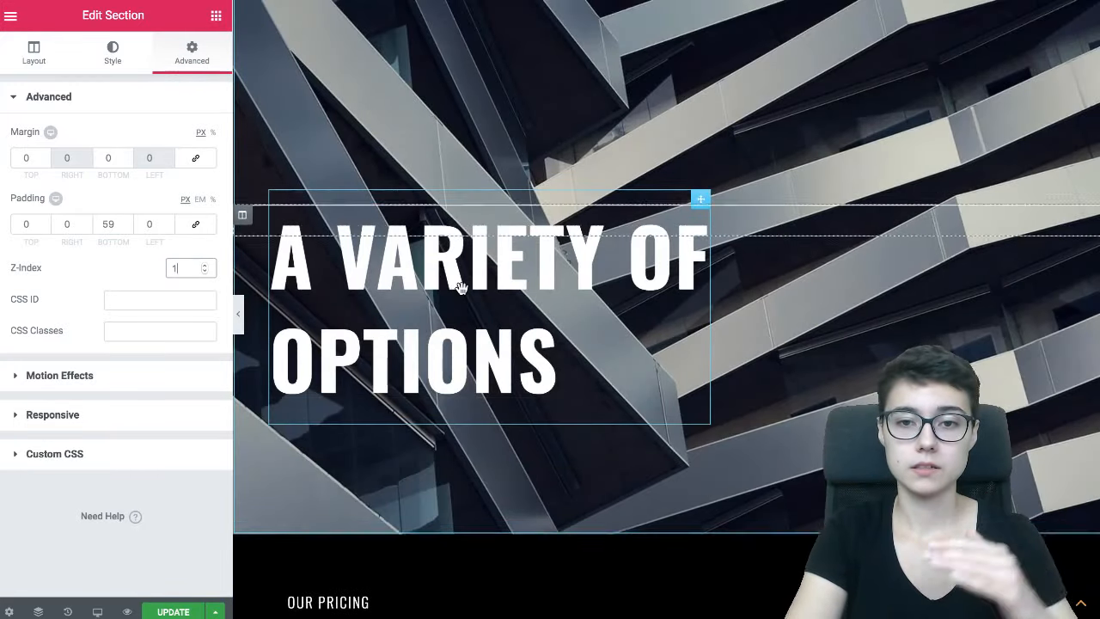
scroll(462, 288, "down", 3)
scroll(462, 288, "down", 6)
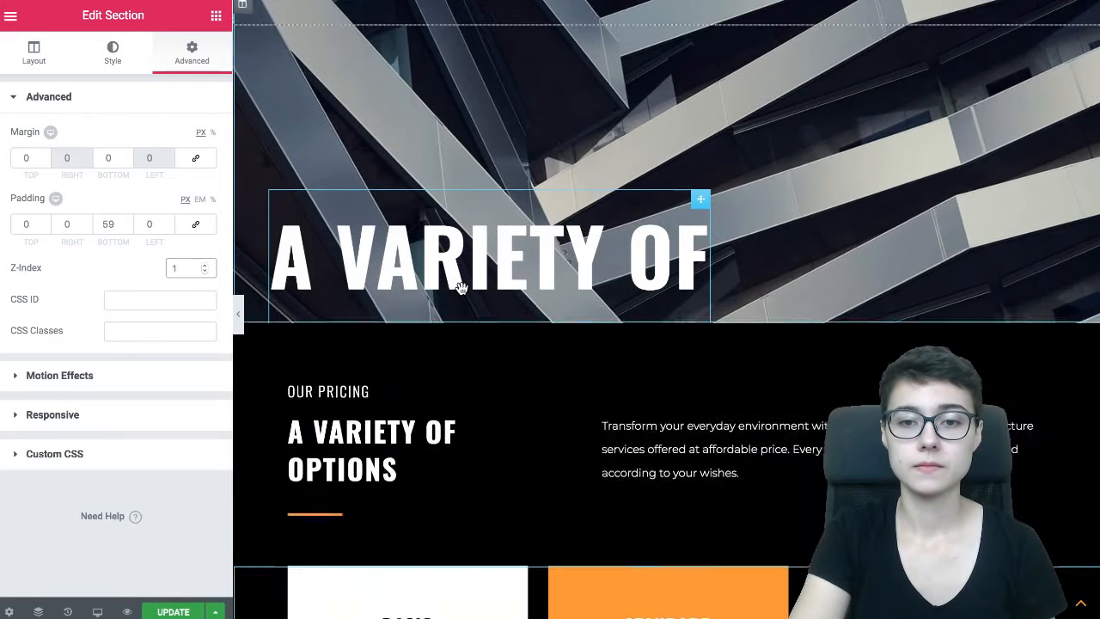
scroll(462, 294, "down", 2)
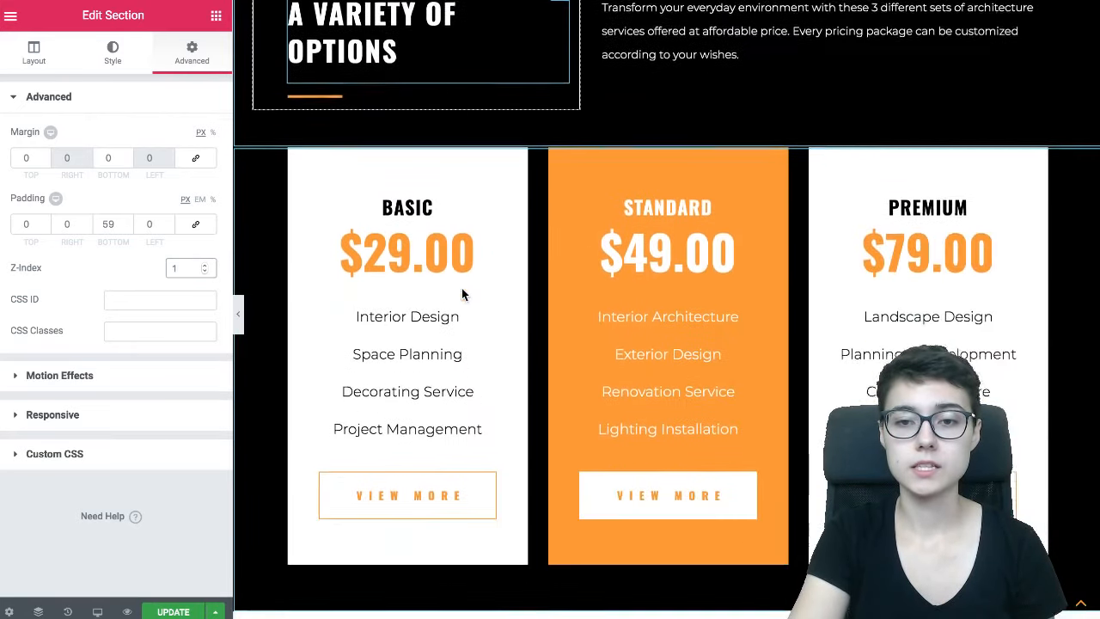
scroll(462, 294, "up", 7)
scroll(461, 288, "up", 3)
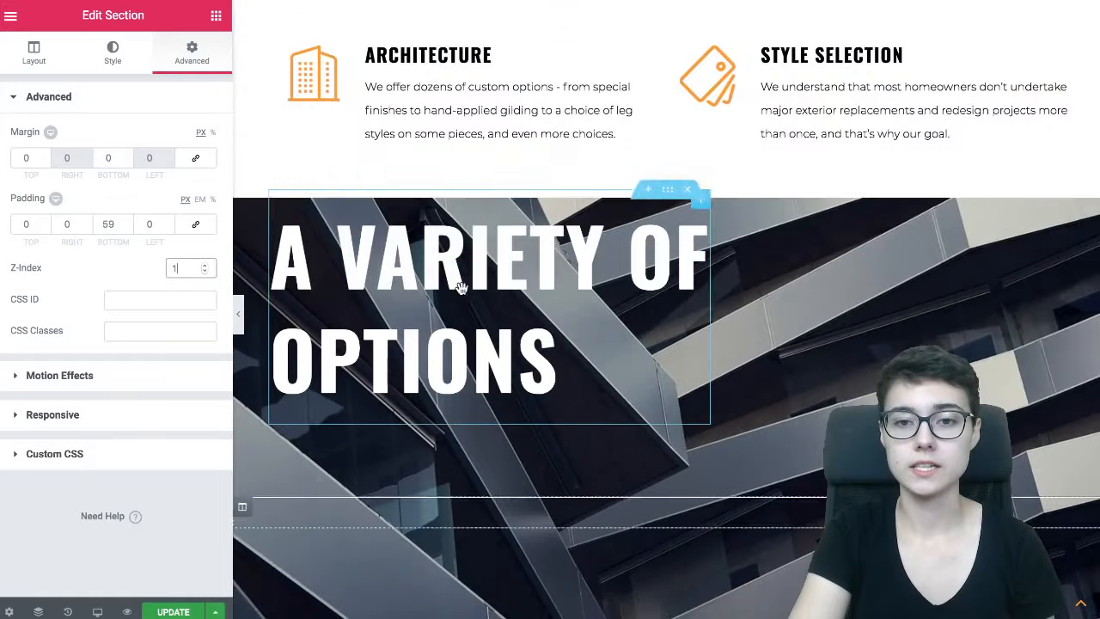
scroll(461, 288, "down", 1)
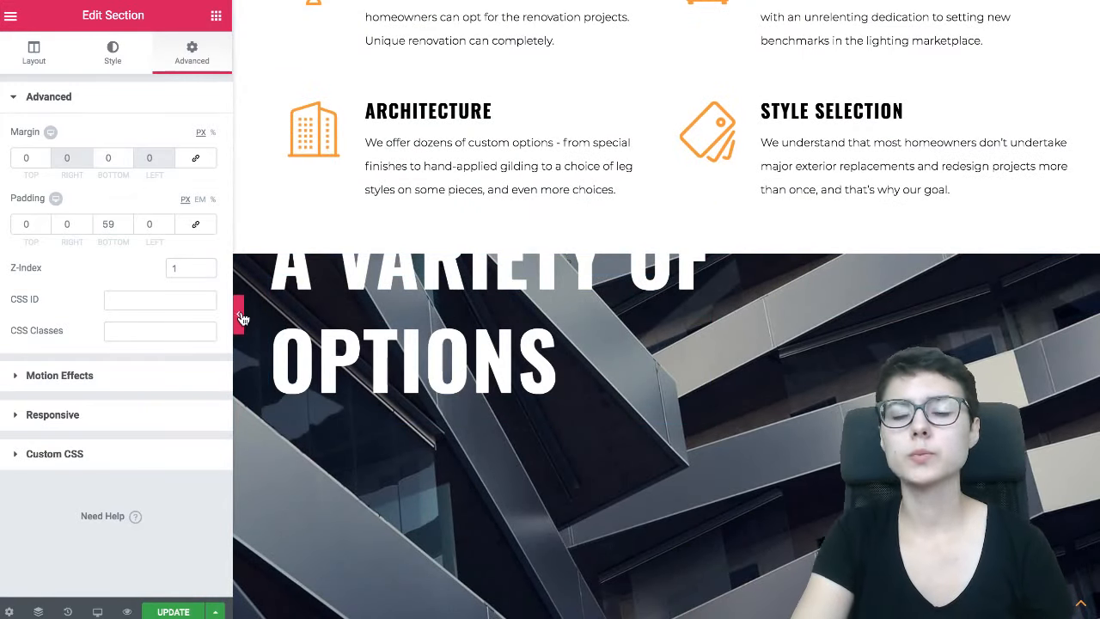
Step: View the banner without the settings panel to examine the finished fixed-heading parallax between the services and pricing sections, then restore the panel
left_click(242, 318)
scroll(344, 307, "down", 2)
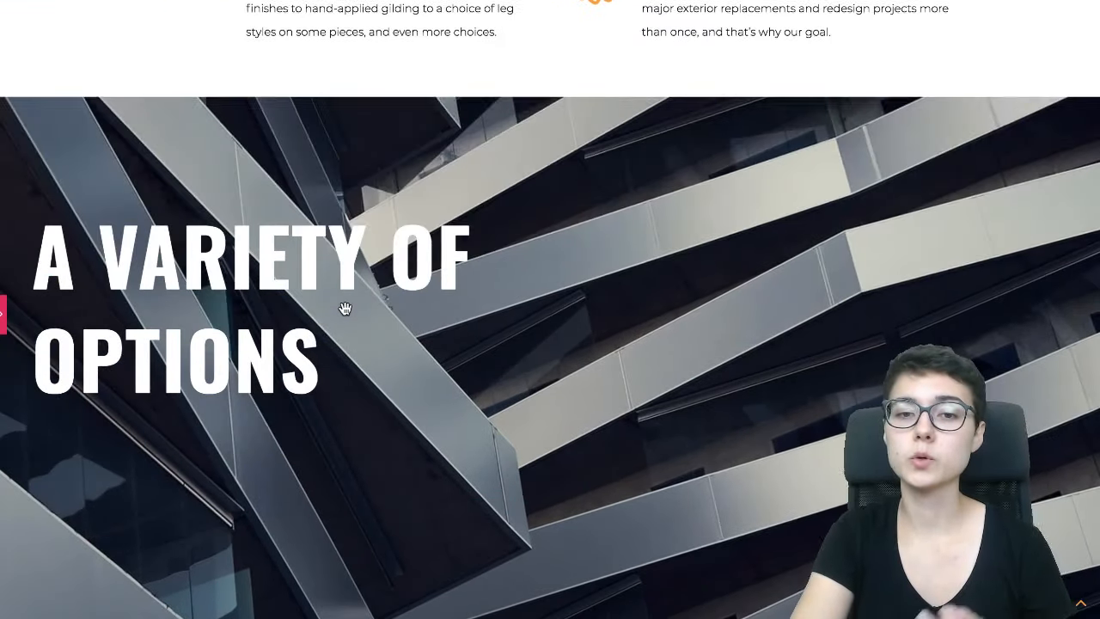
scroll(344, 308, "down", 3)
scroll(344, 308, "up", 1)
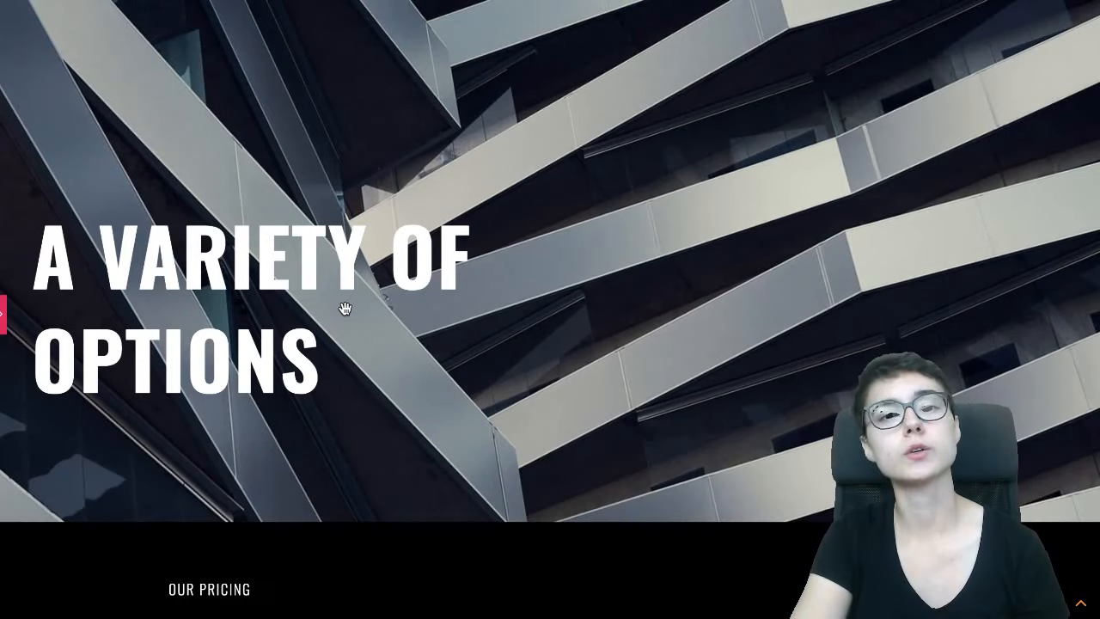
scroll(343, 308, "up", 1)
scroll(344, 308, "up", 2)
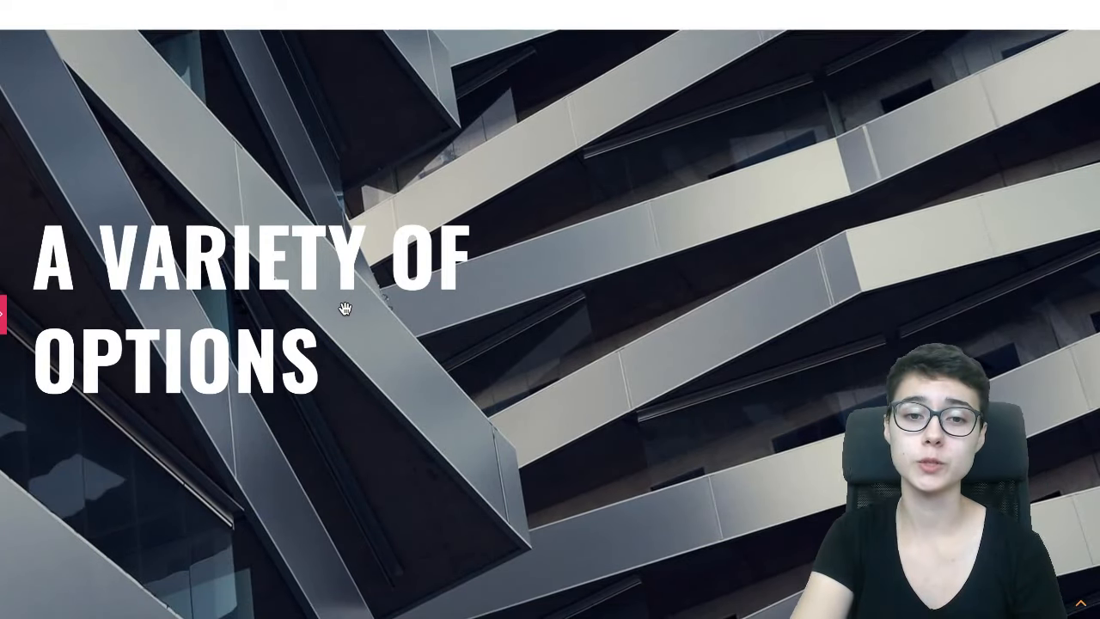
scroll(343, 308, "down", 3)
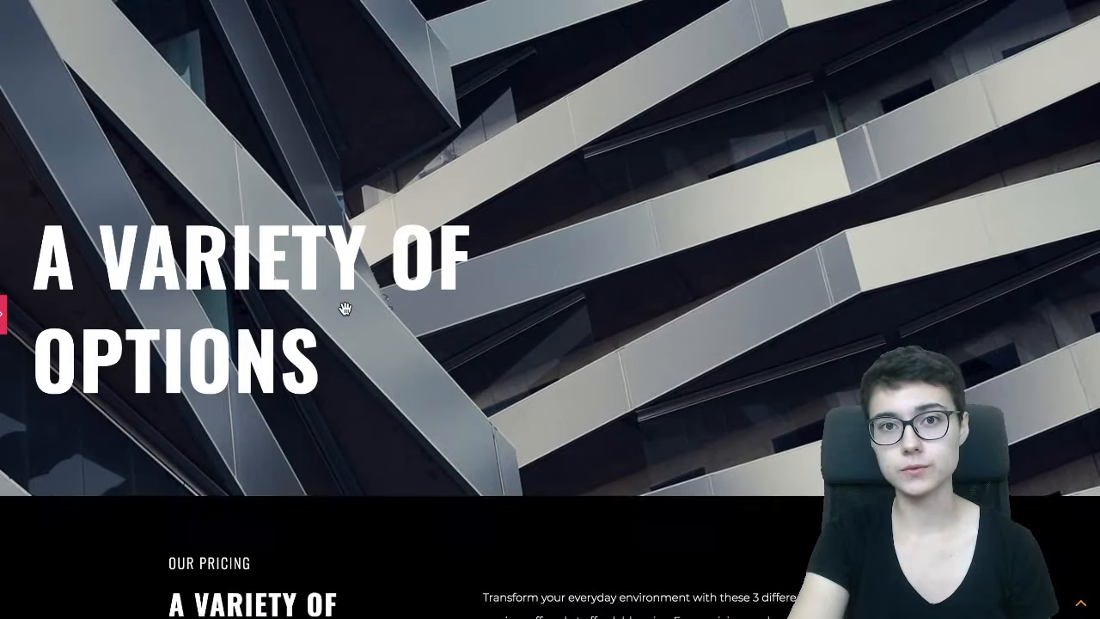
scroll(344, 308, "up", 1)
scroll(344, 308, "up", 5)
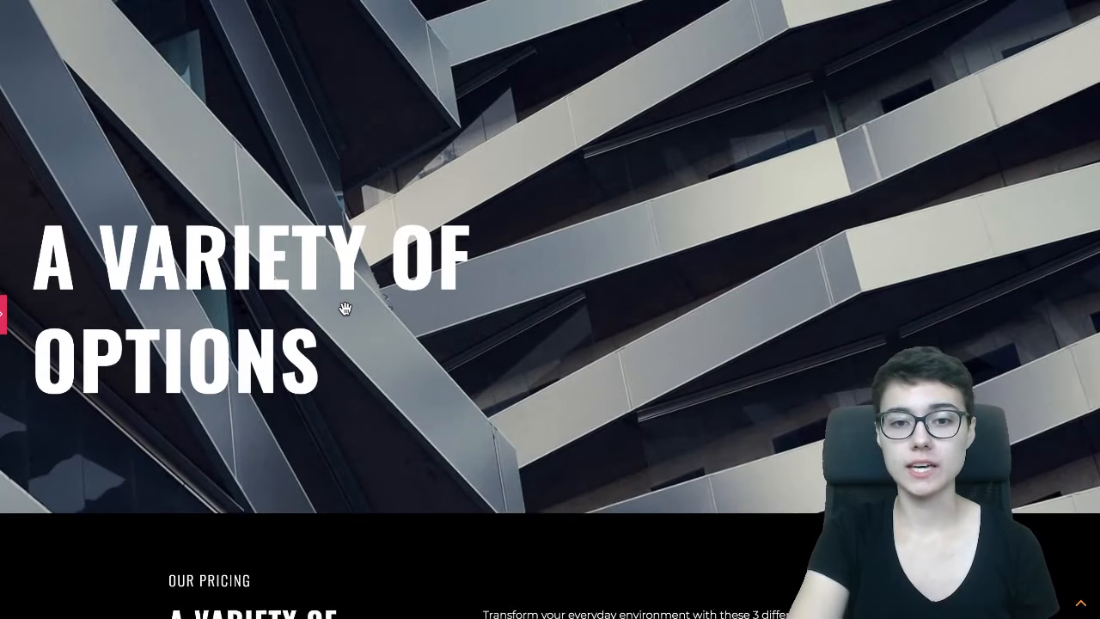
scroll(343, 308, "down", 2)
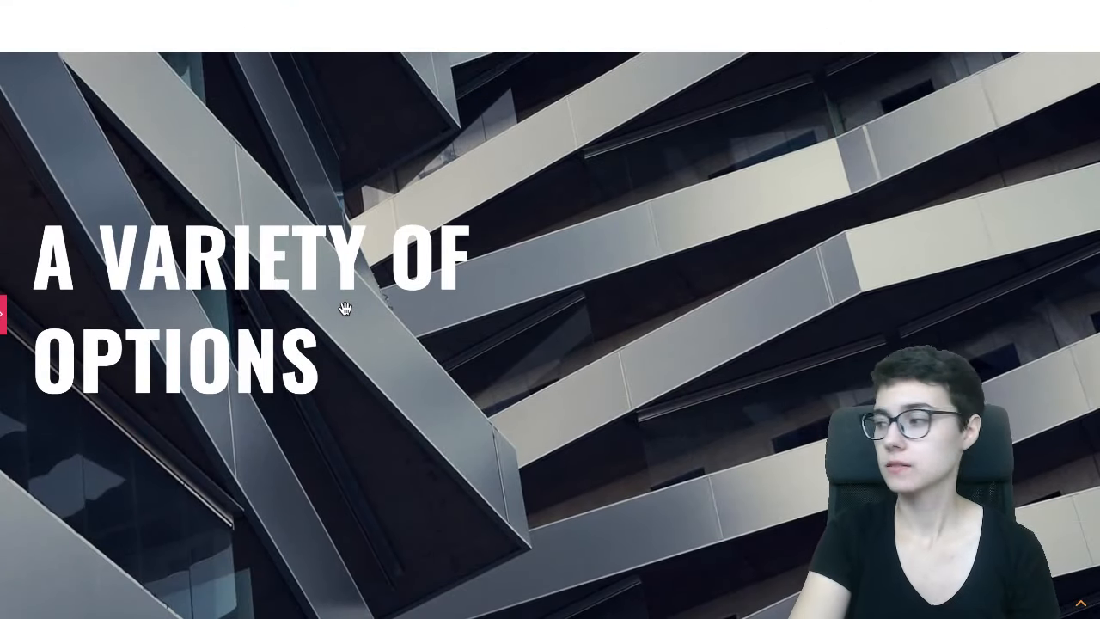
scroll(344, 308, "down", 1)
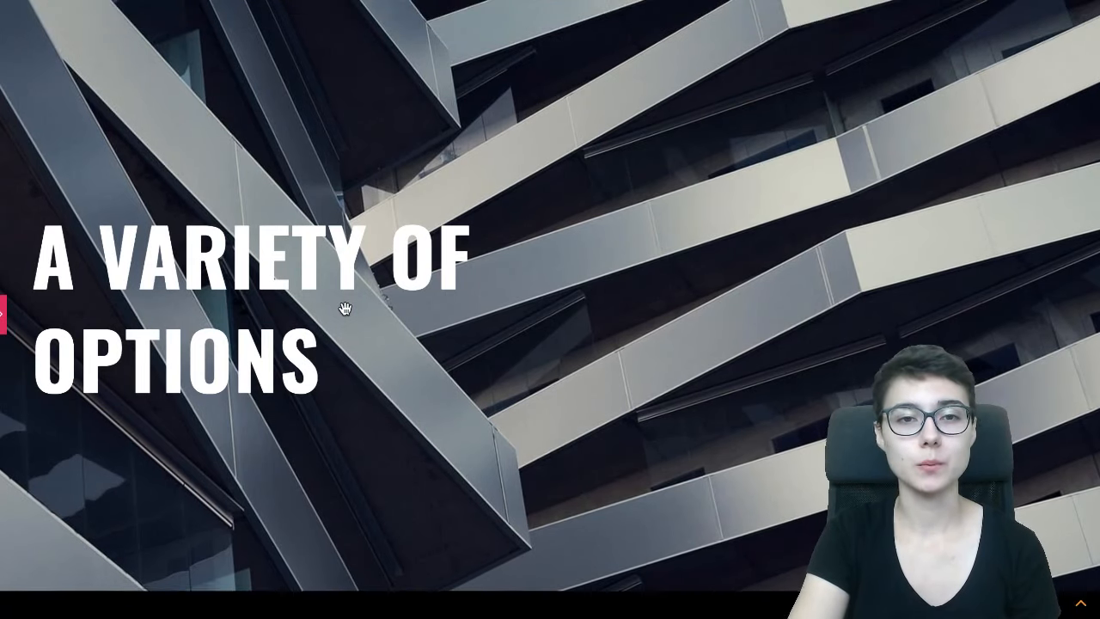
left_click(3, 320)
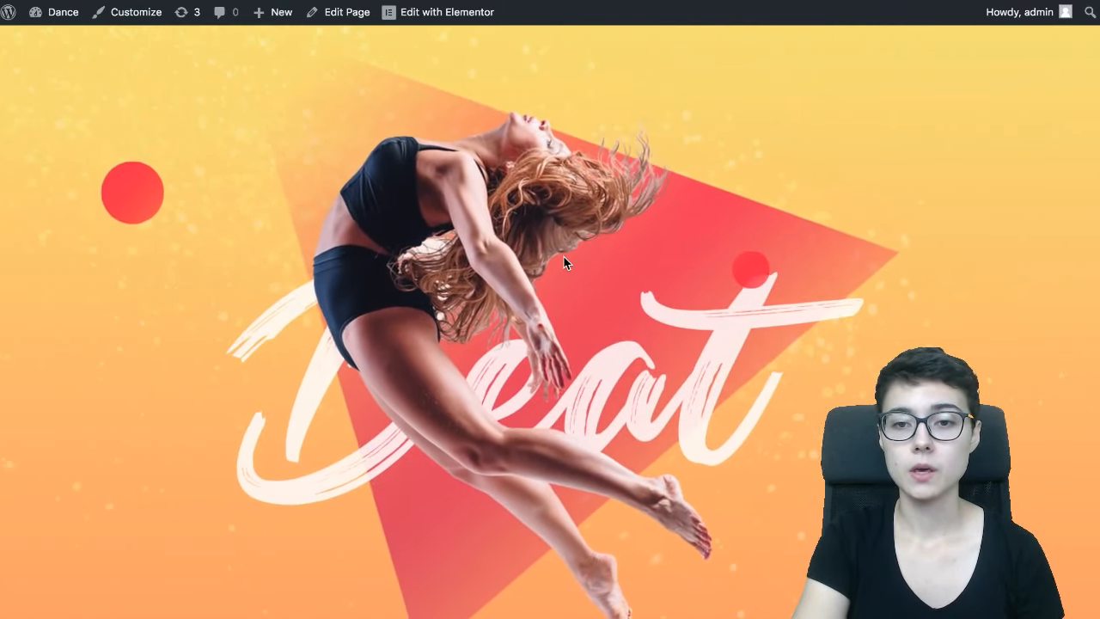
Step: Examine the layered parallax motion of the dancer, shapes and "Beat" lettering on the Dance site's finished page
scroll(564, 255, "down", 3)
scroll(564, 261, "up", 3)
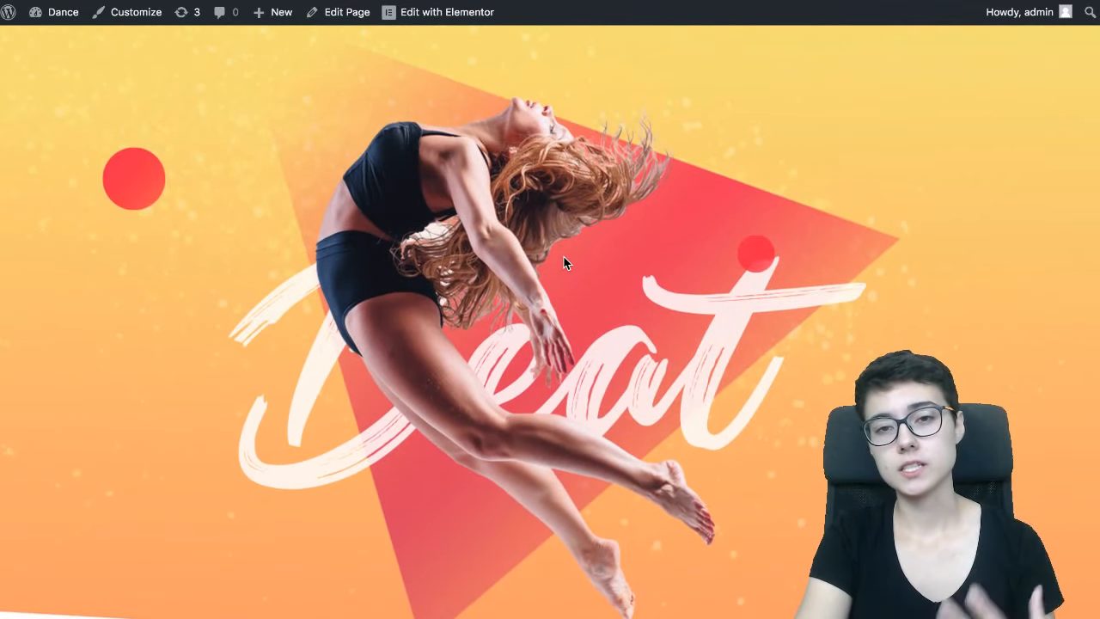
scroll(563, 256, "down", 2)
scroll(563, 256, "up", 2)
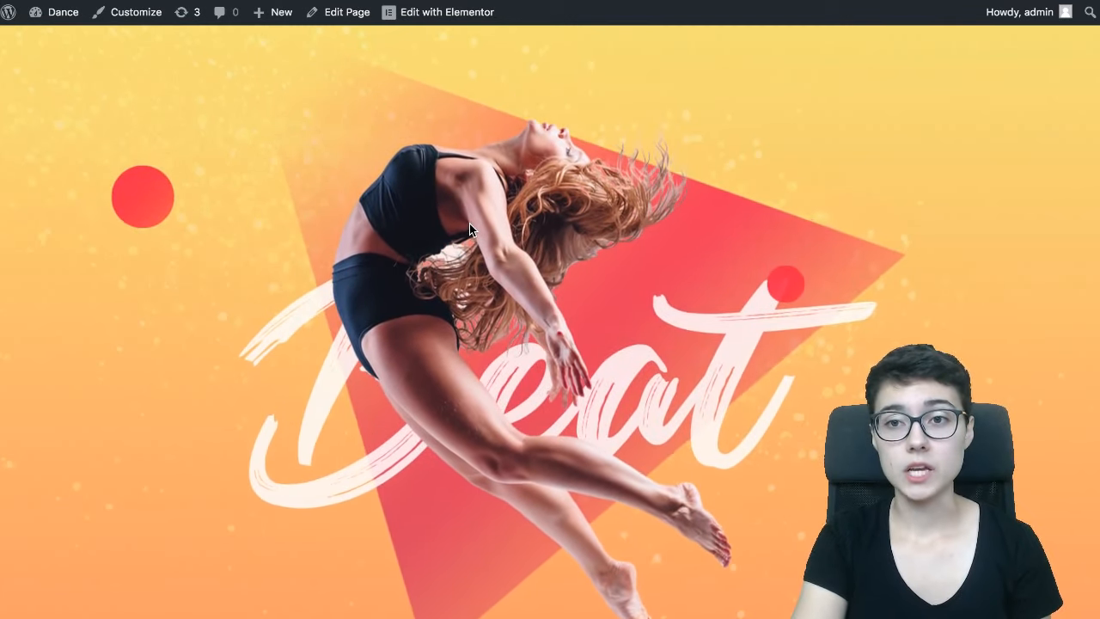
Step: Switch to TemplateMonster's JetElements add-on page and look over the plugin's product details
key("ctrl+Tab")
left_click(432, 230)
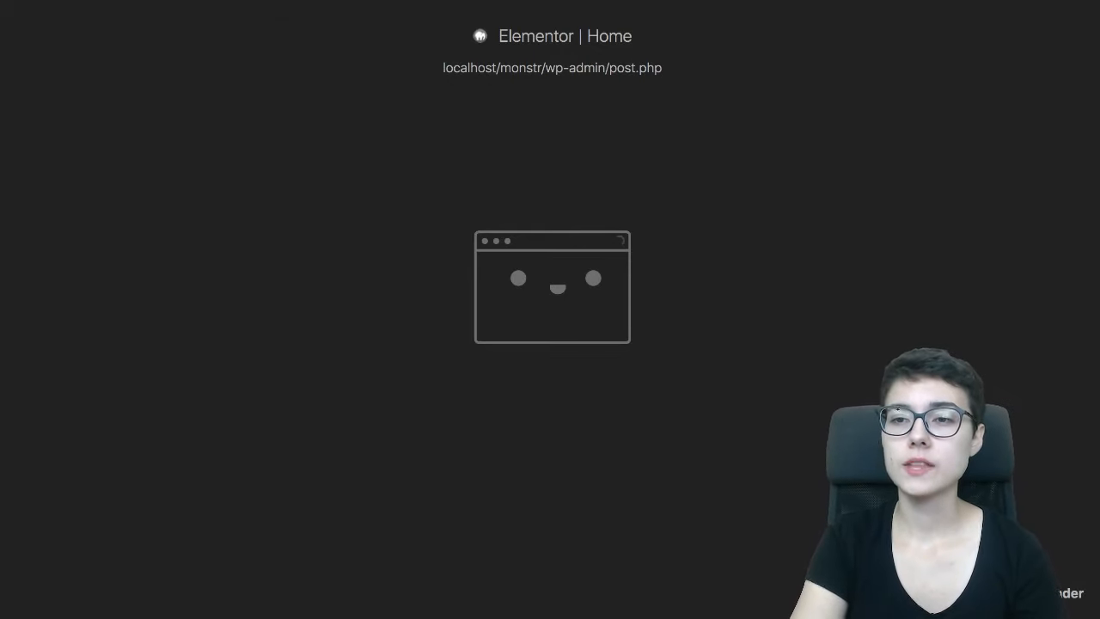
key("ctrl+Tab")
left_click(439, 91)
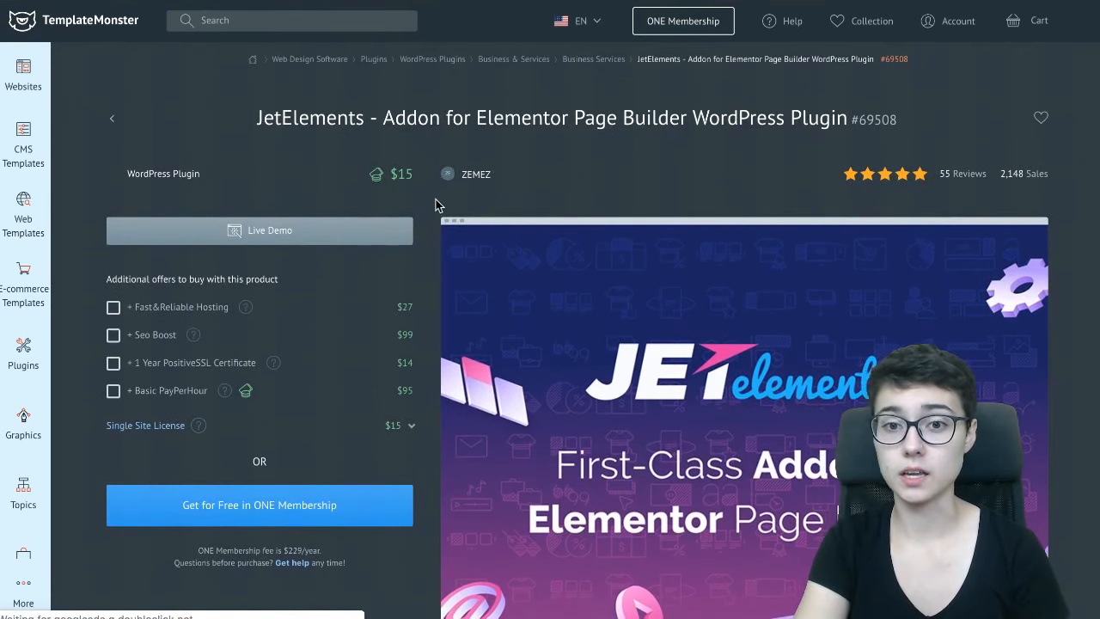
scroll(428, 213, "down", 1)
scroll(432, 220, "down", 4)
scroll(431, 220, "up", 5)
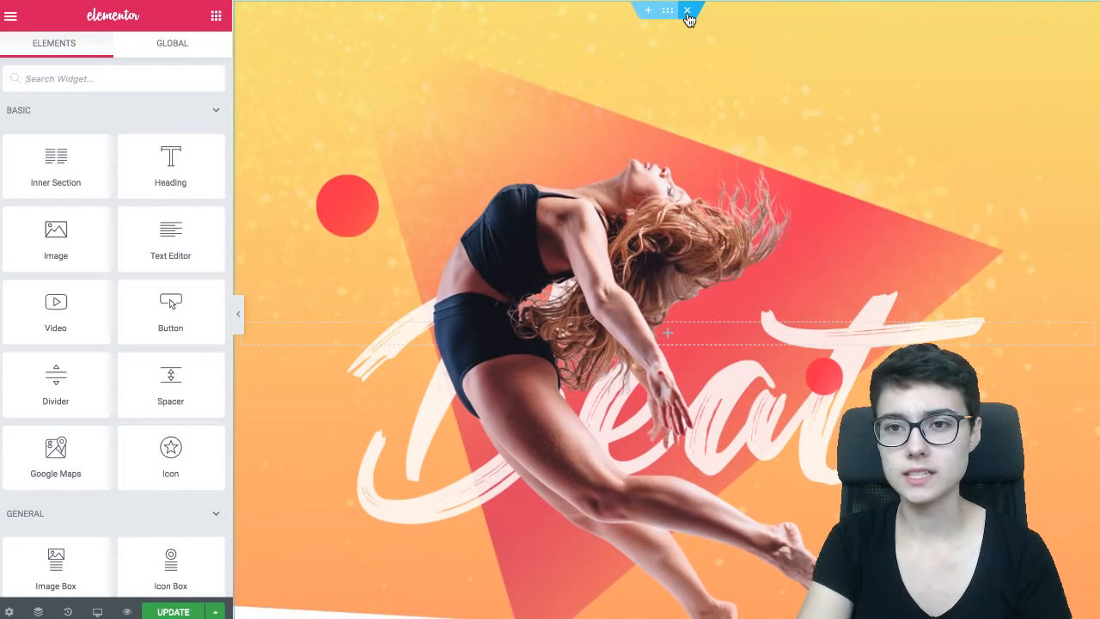
Step: Delete the existing "Beat" banner section with the dancer above the Sport Dance Class section
left_click(687, 11)
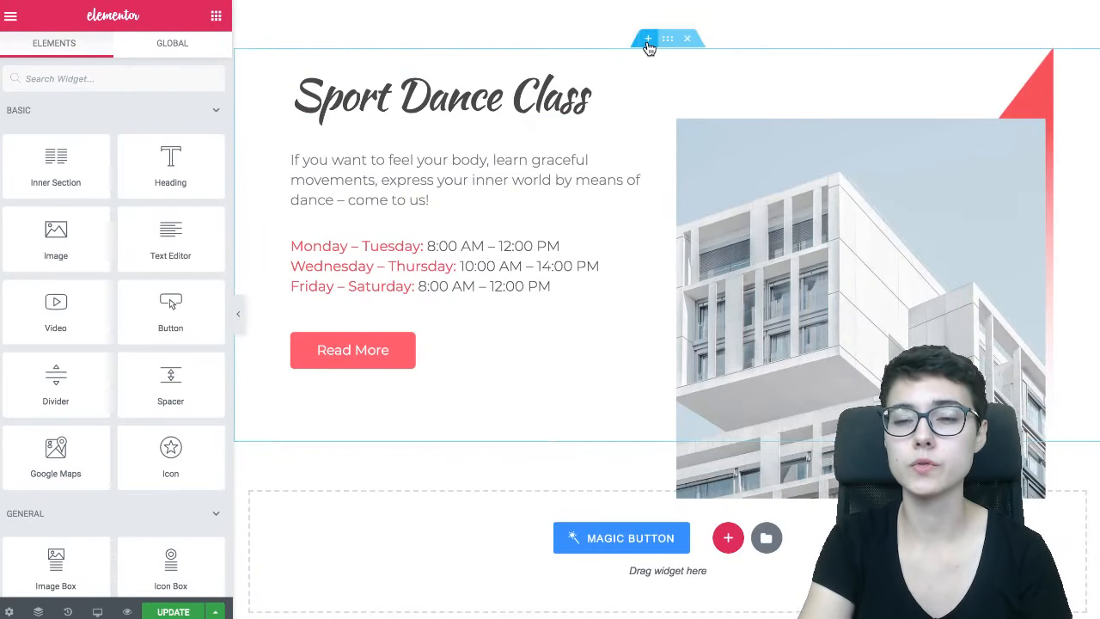
left_click(648, 40)
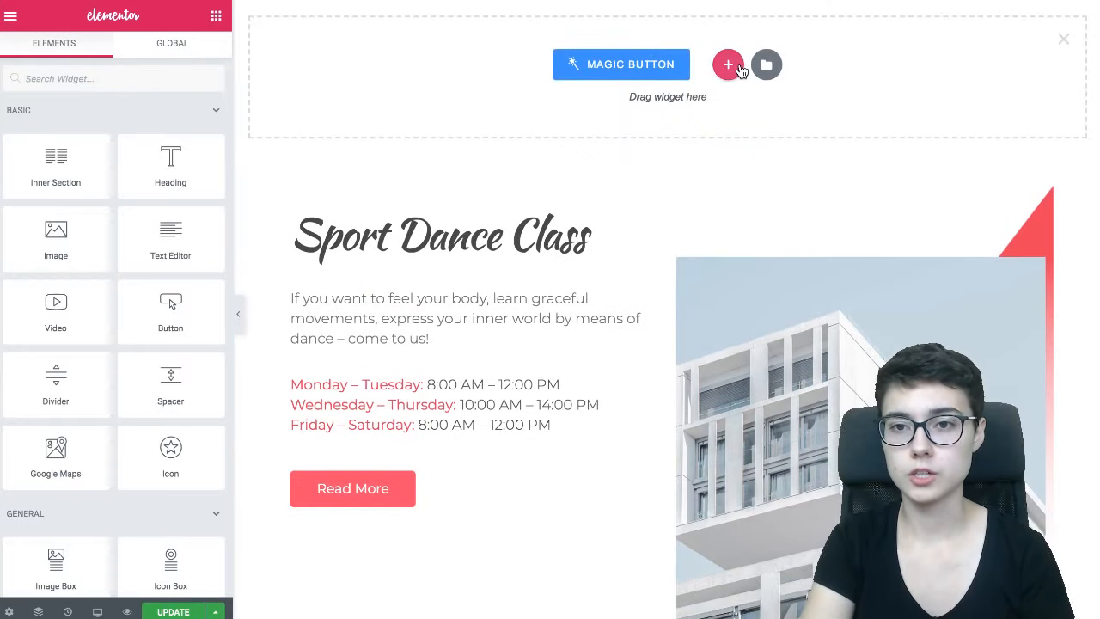
left_click(730, 67)
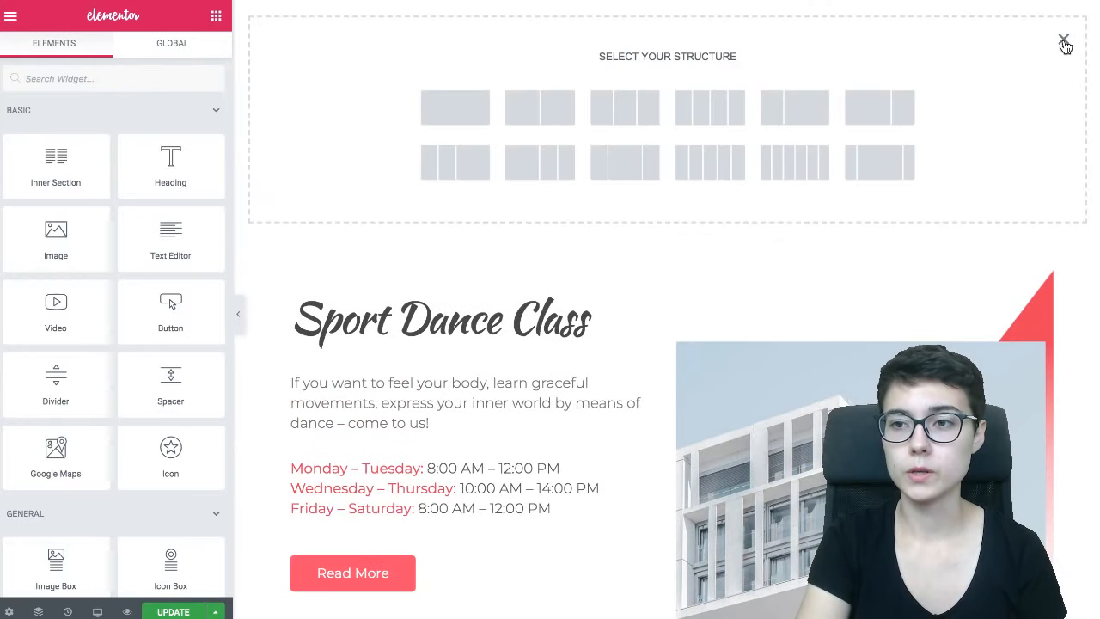
left_click(1064, 40)
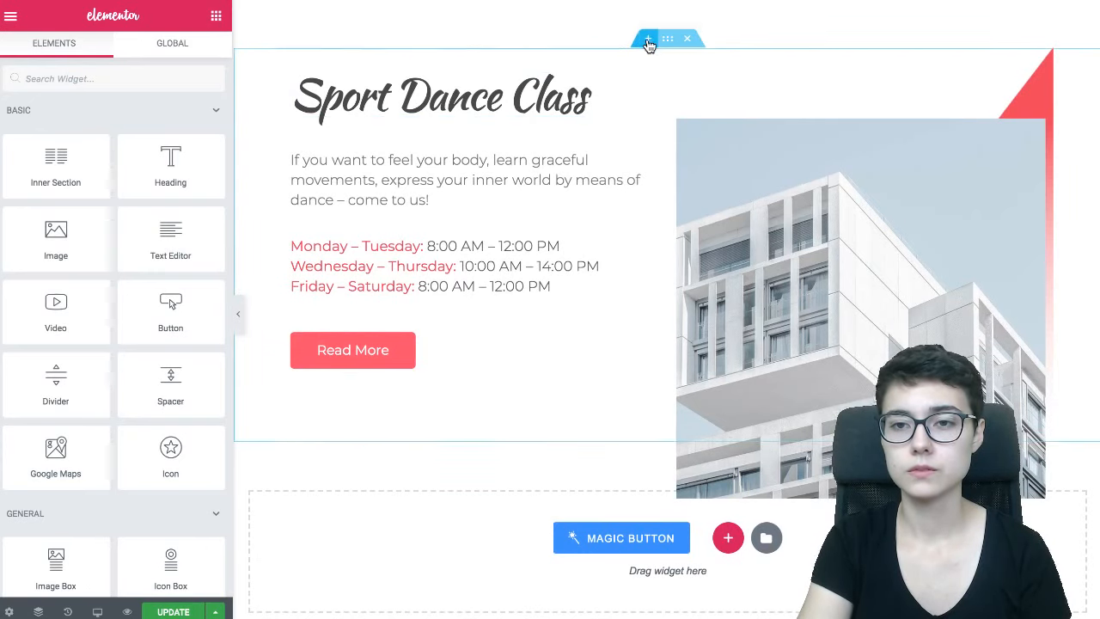
Step: Add a single-column section above the Sport Dance Class section and set its height to Fit To Screen
left_click(646, 40)
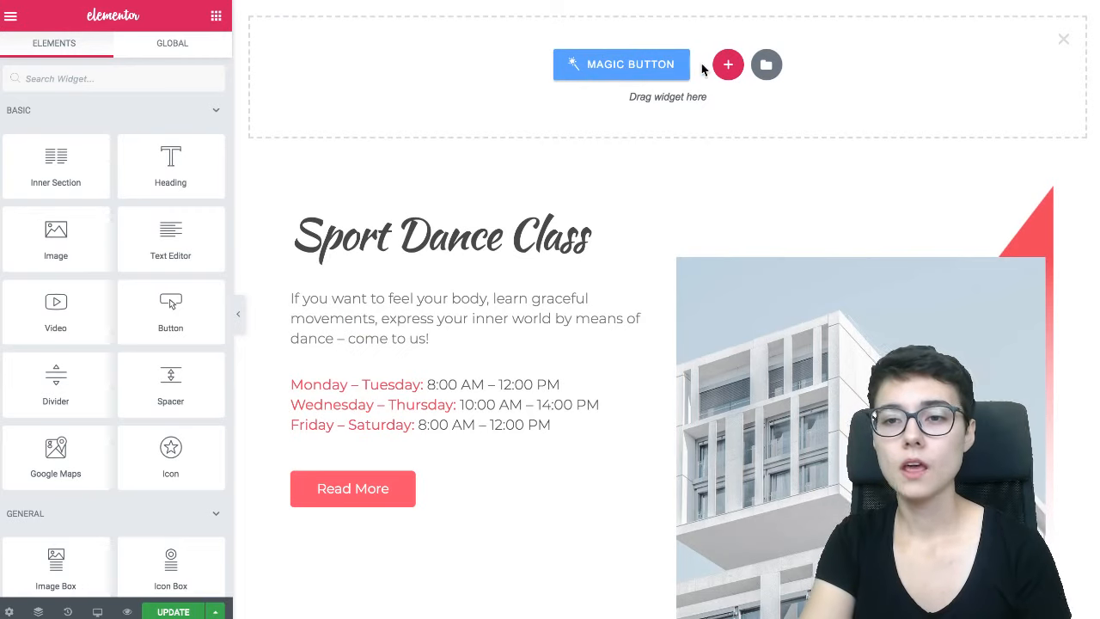
left_click(728, 66)
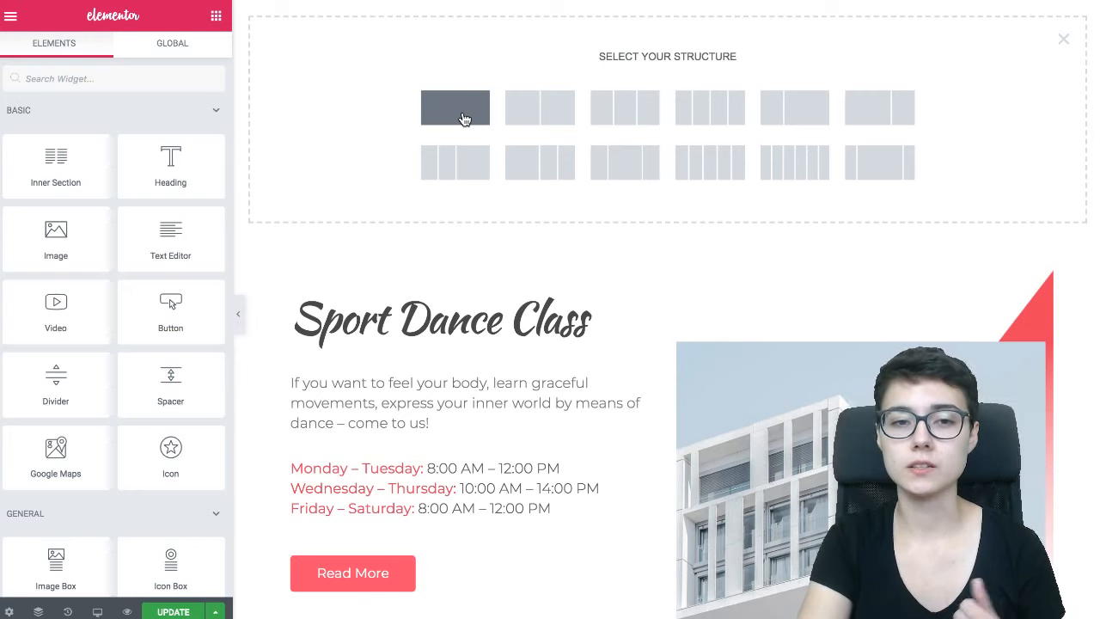
left_click(461, 113)
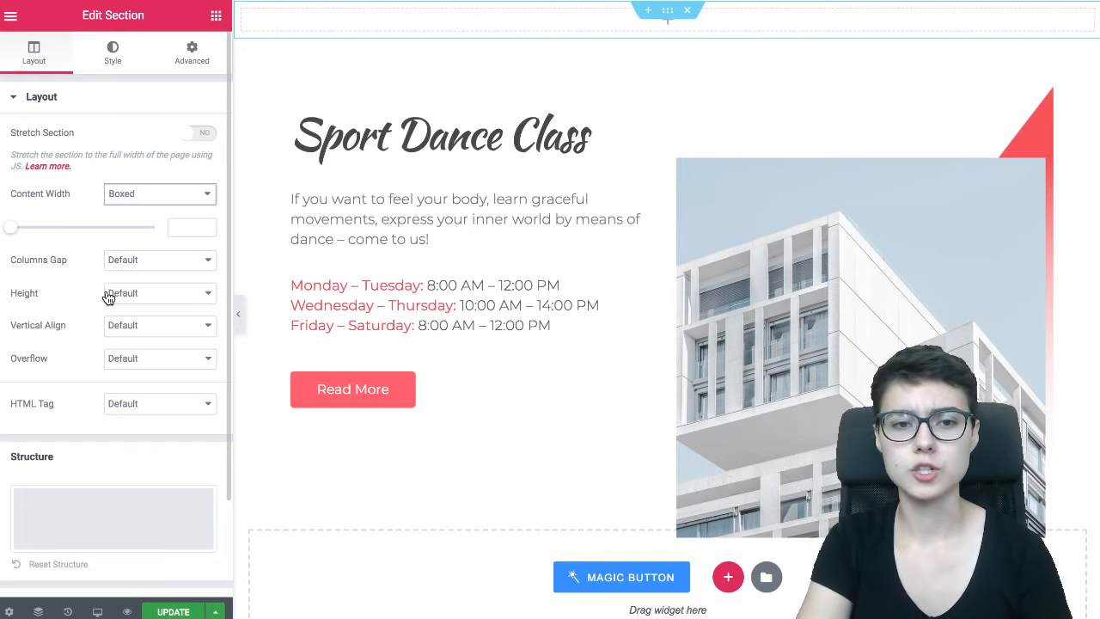
left_click(167, 295)
left_click(163, 300)
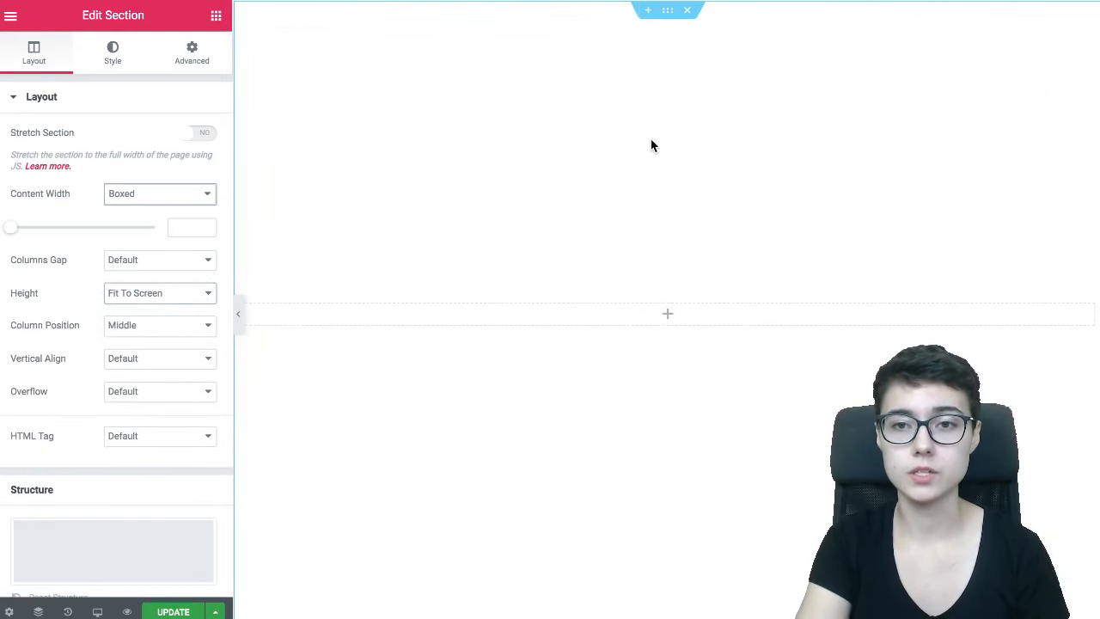
Step: Look over the Jet Parallax options offered for the new section's first layer item
left_click(100, 108)
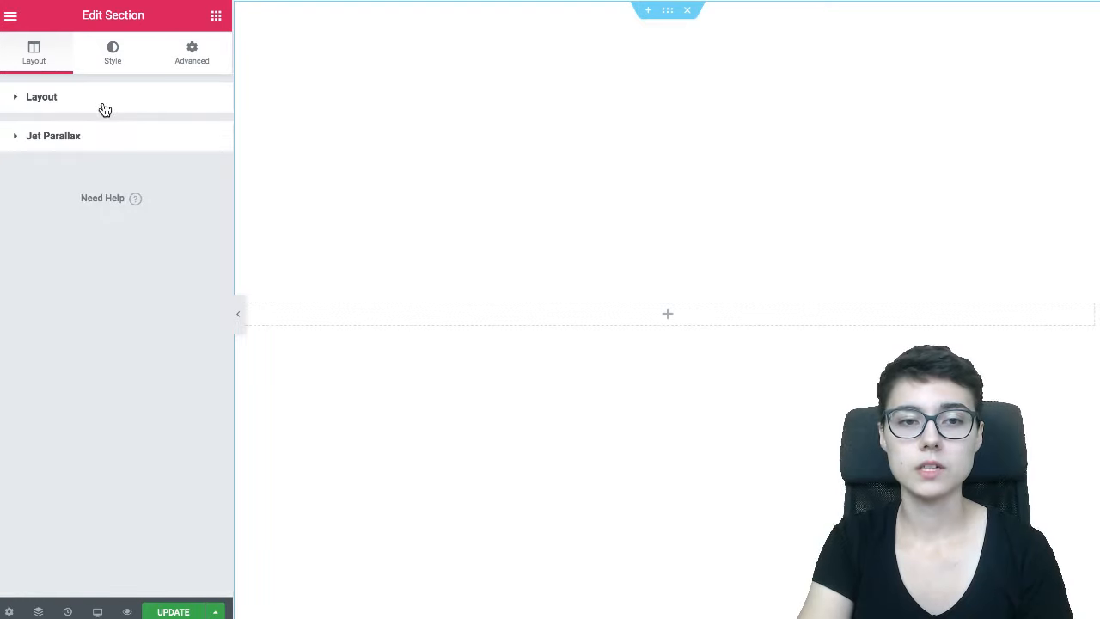
left_click(40, 137)
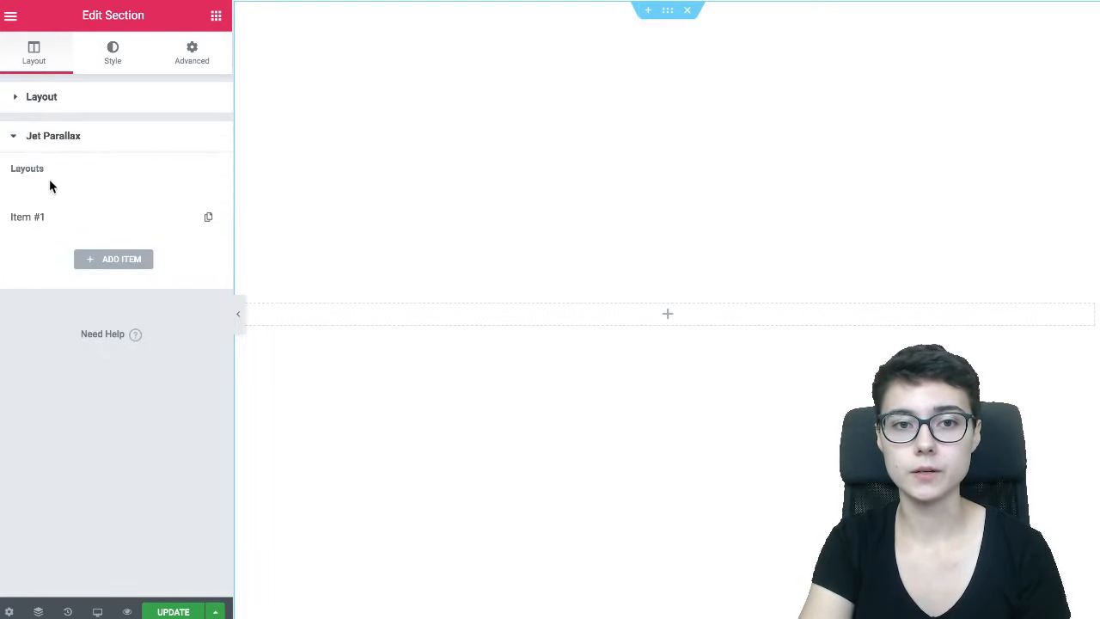
left_click(102, 223)
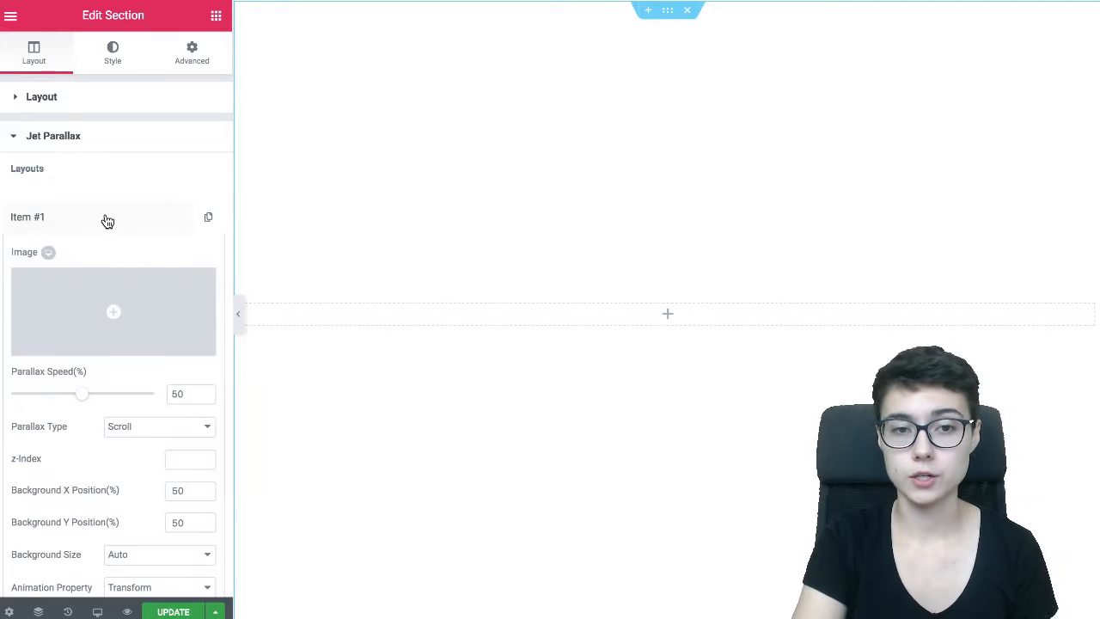
left_click(108, 220)
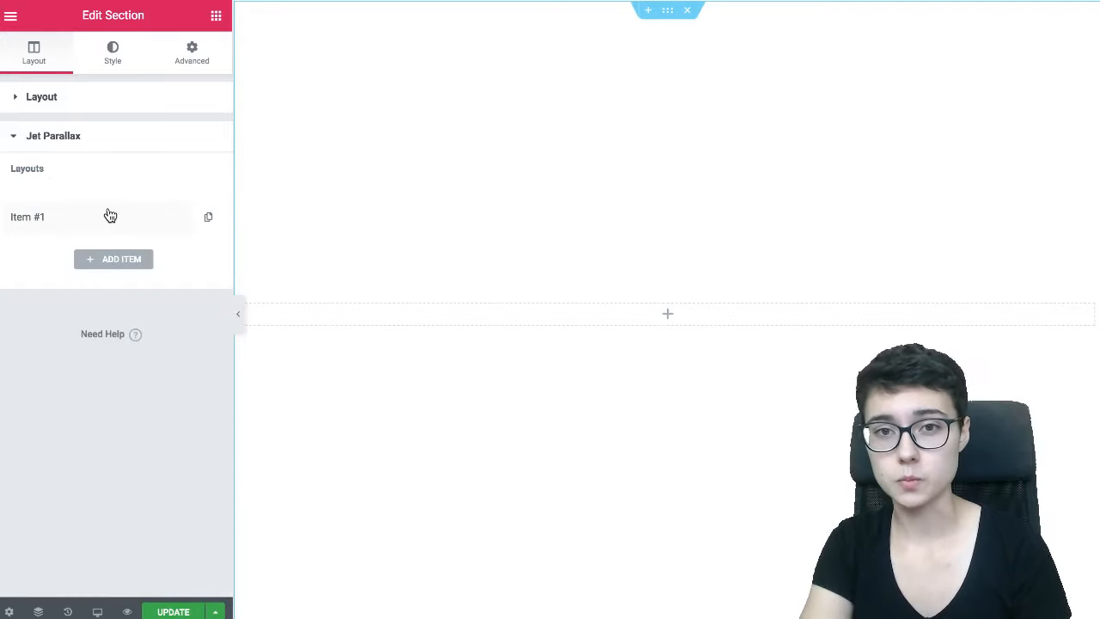
Step: Set the section's background type to Classic and insert header-bg-1.jpg from the media library as its image
left_click(117, 53)
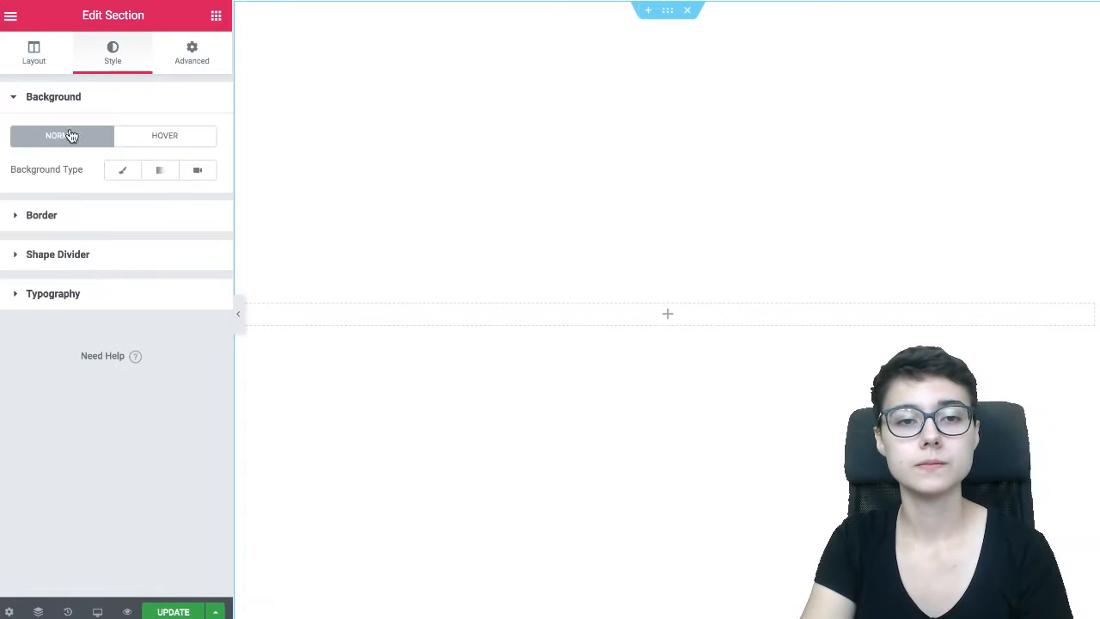
left_click(122, 173)
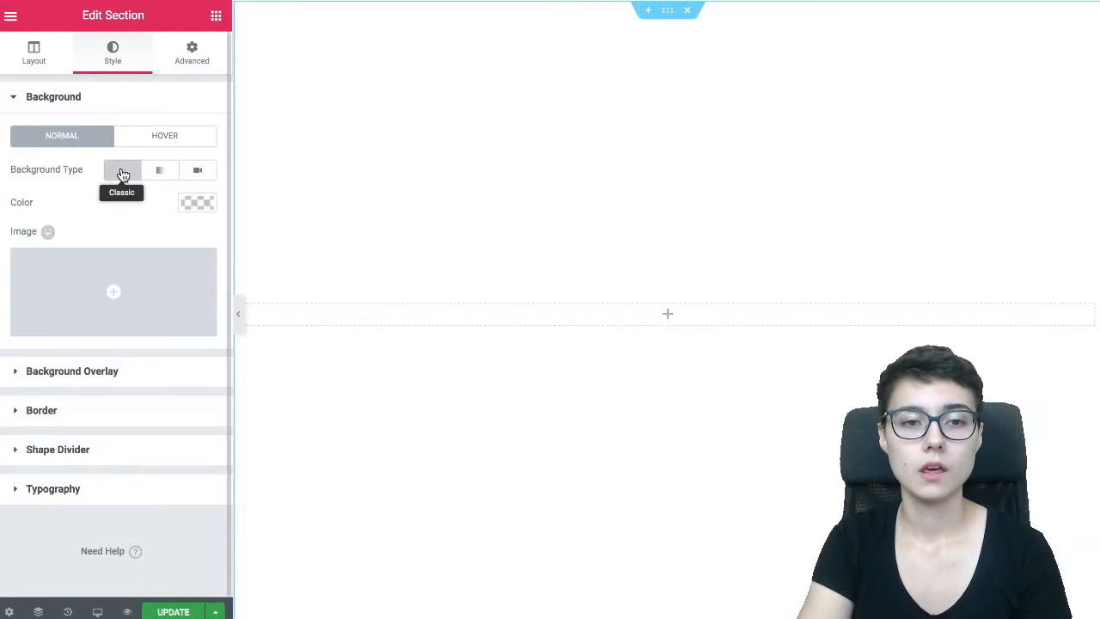
left_click(121, 274)
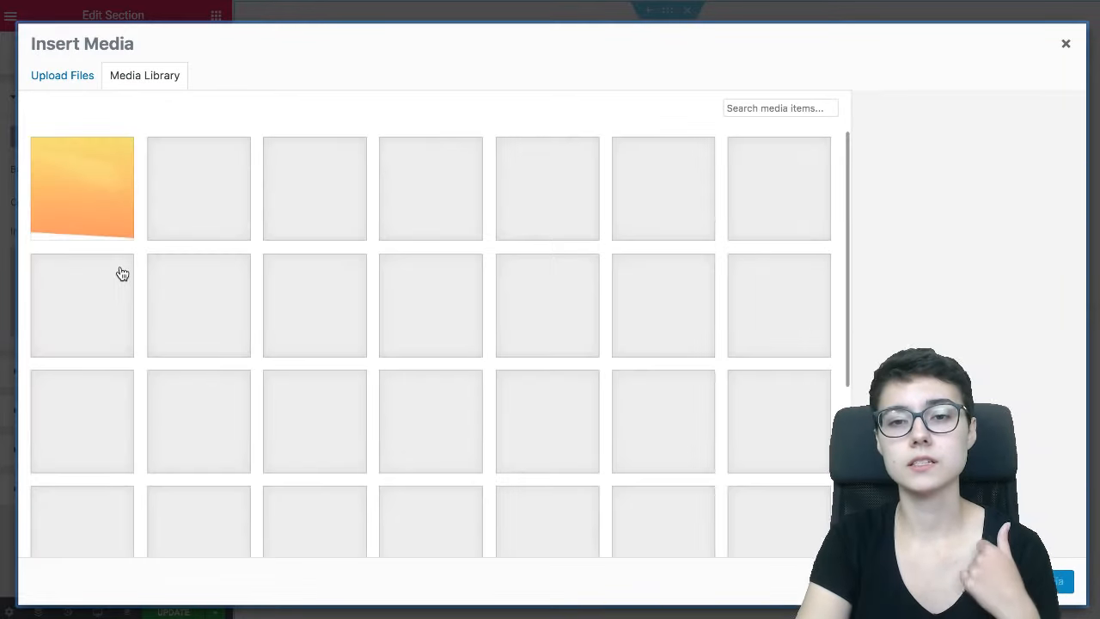
left_click(102, 195)
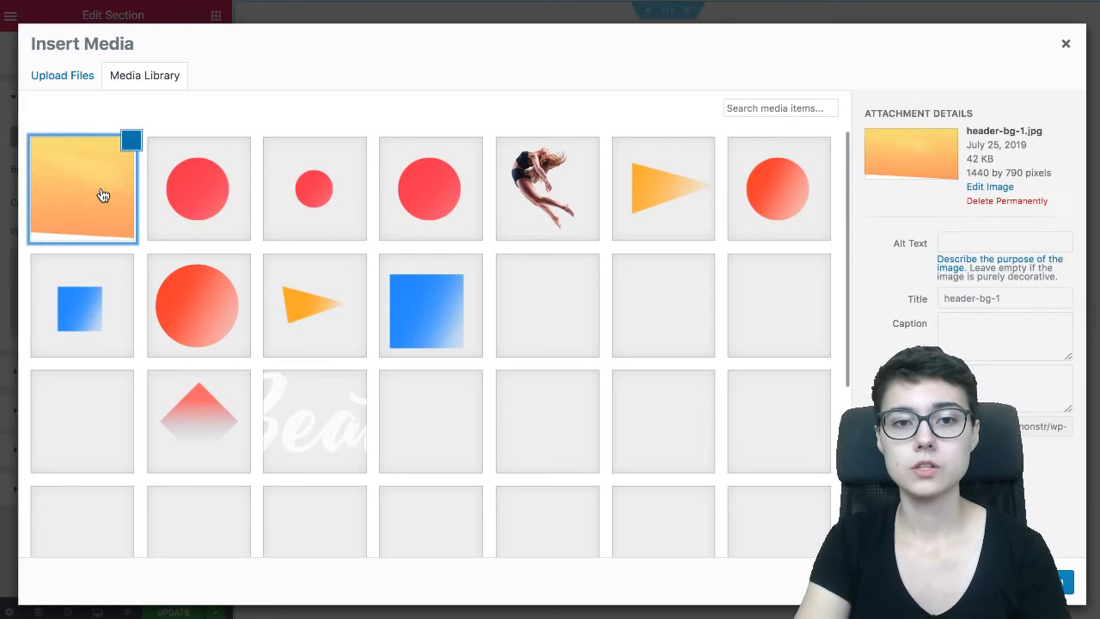
left_click(1051, 581)
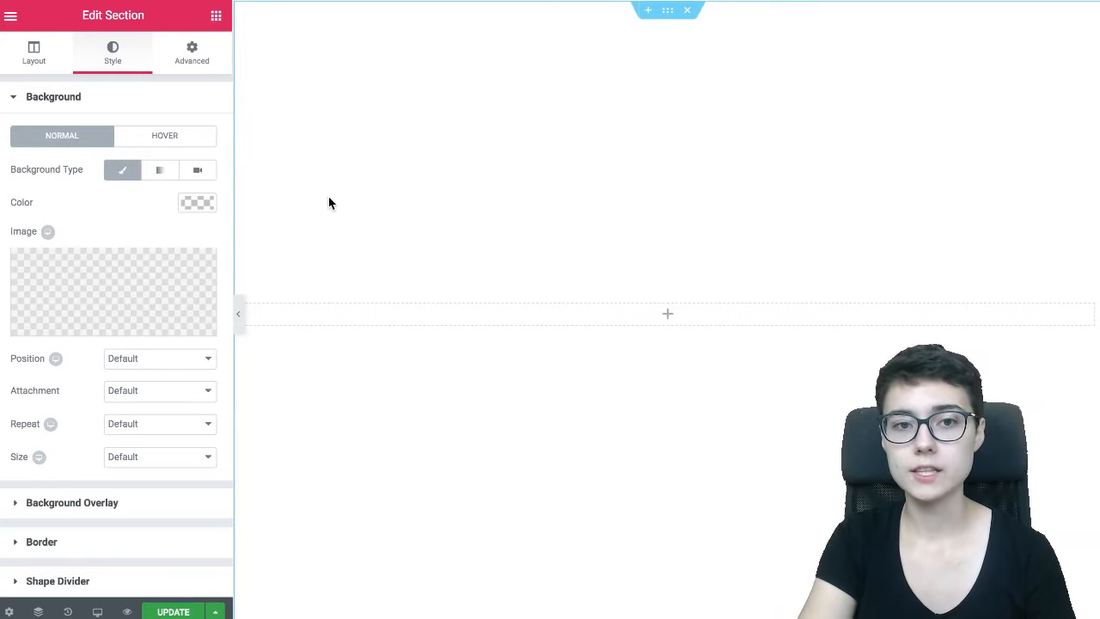
Step: Review the section's layout and Jet Parallax item settings, and check the section with the settings panel temporarily hidden
mouse_move(135, 280)
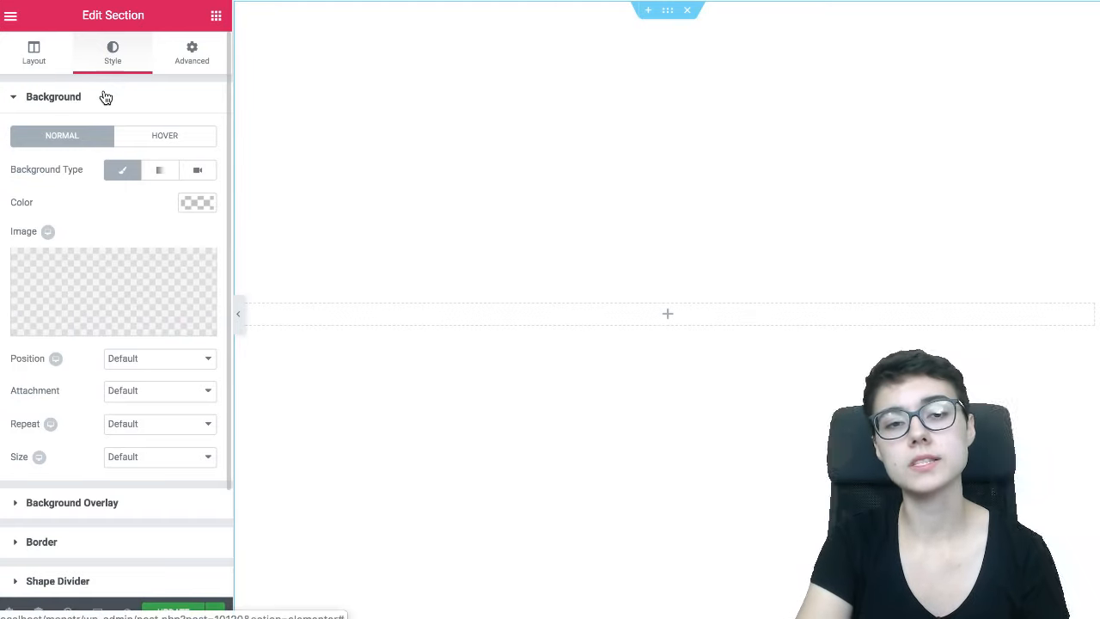
left_click(75, 91)
left_click(49, 69)
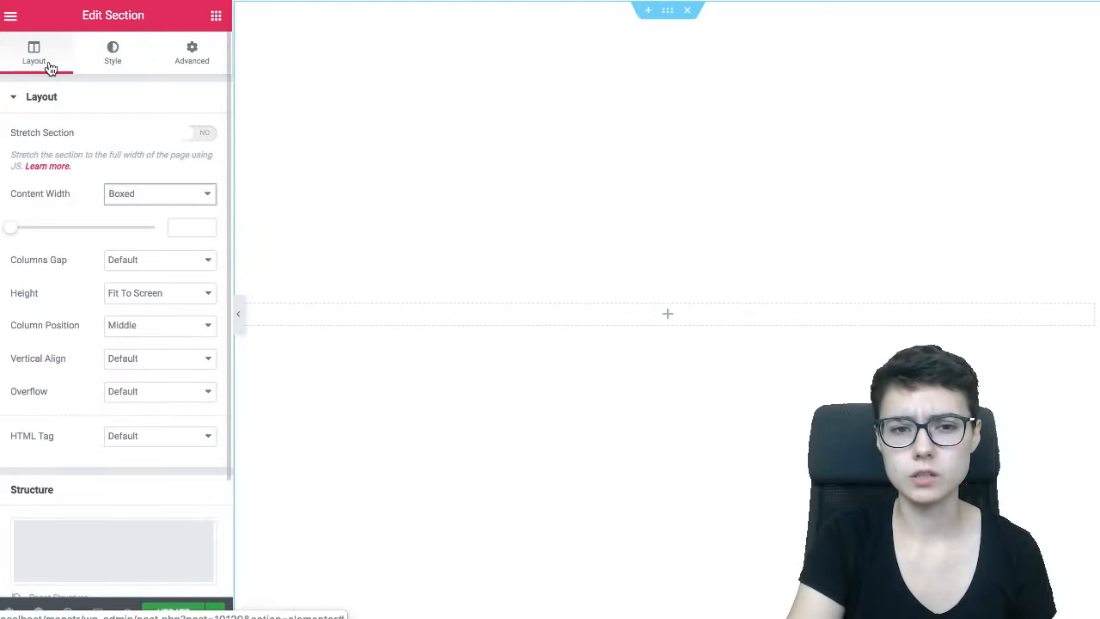
scroll(94, 311, "down", 2)
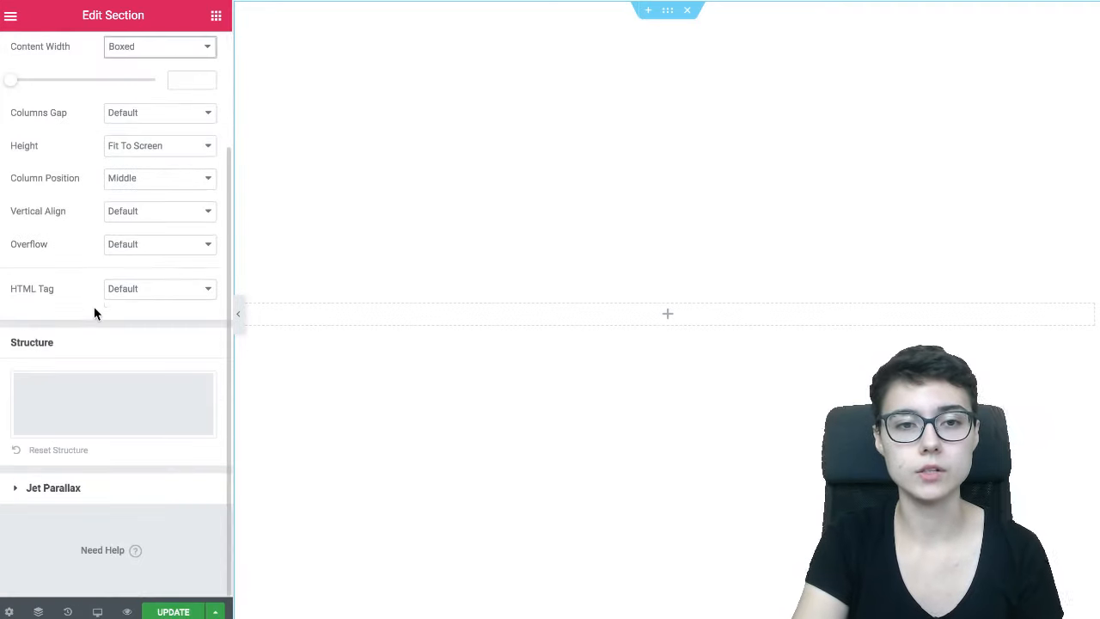
left_click(92, 486)
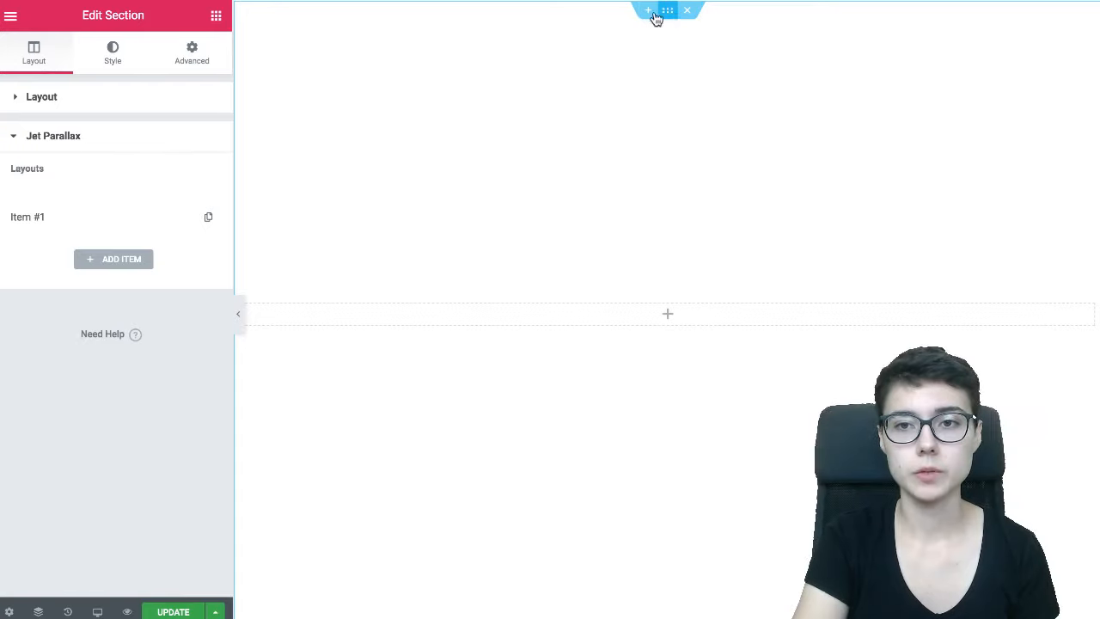
left_click(148, 225)
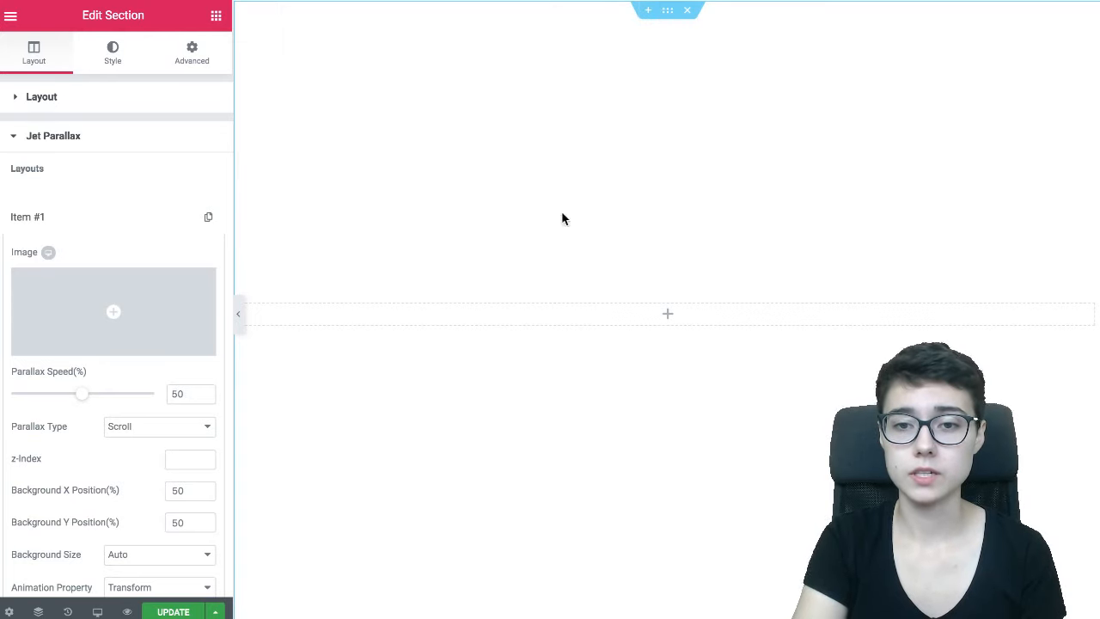
left_click(236, 315)
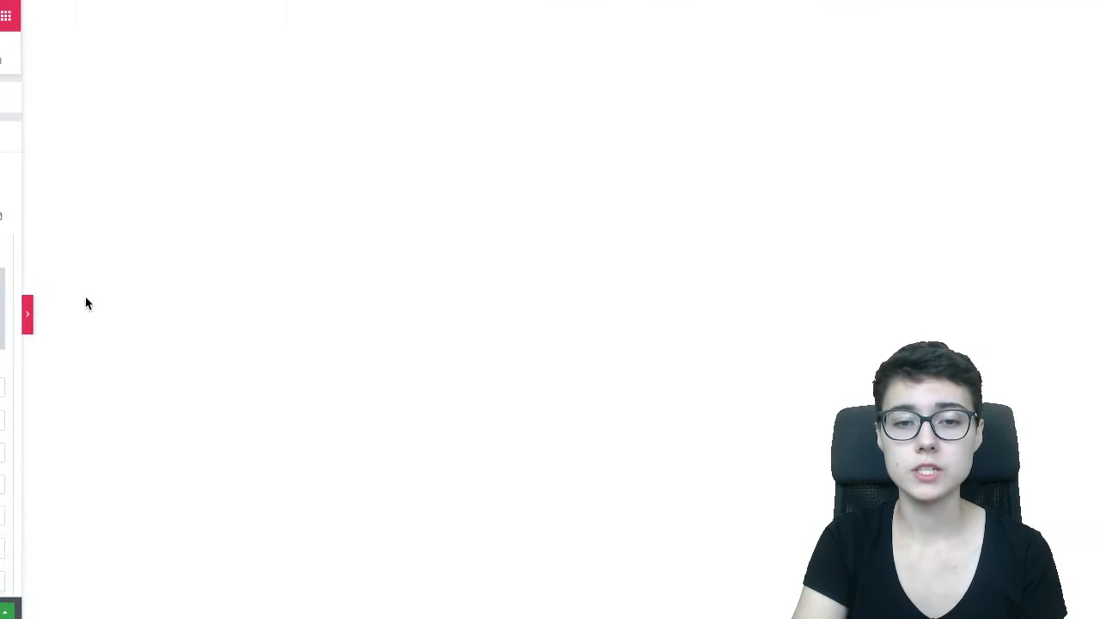
left_click(242, 313)
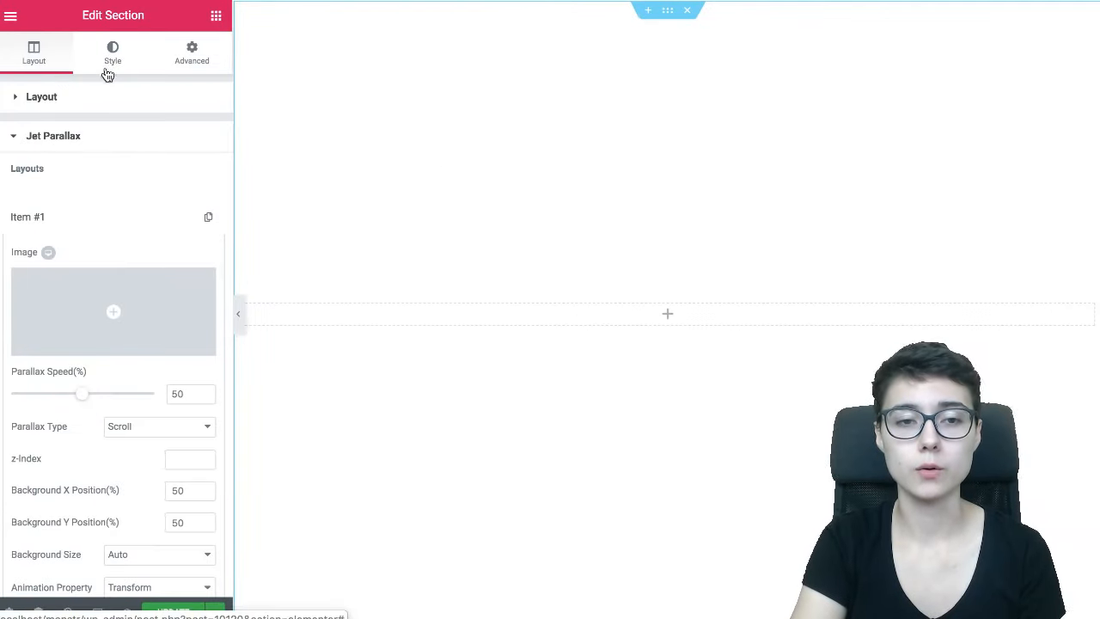
Step: Choose the orange header background image for the section again, with size Cover and position Center Center
left_click(112, 72)
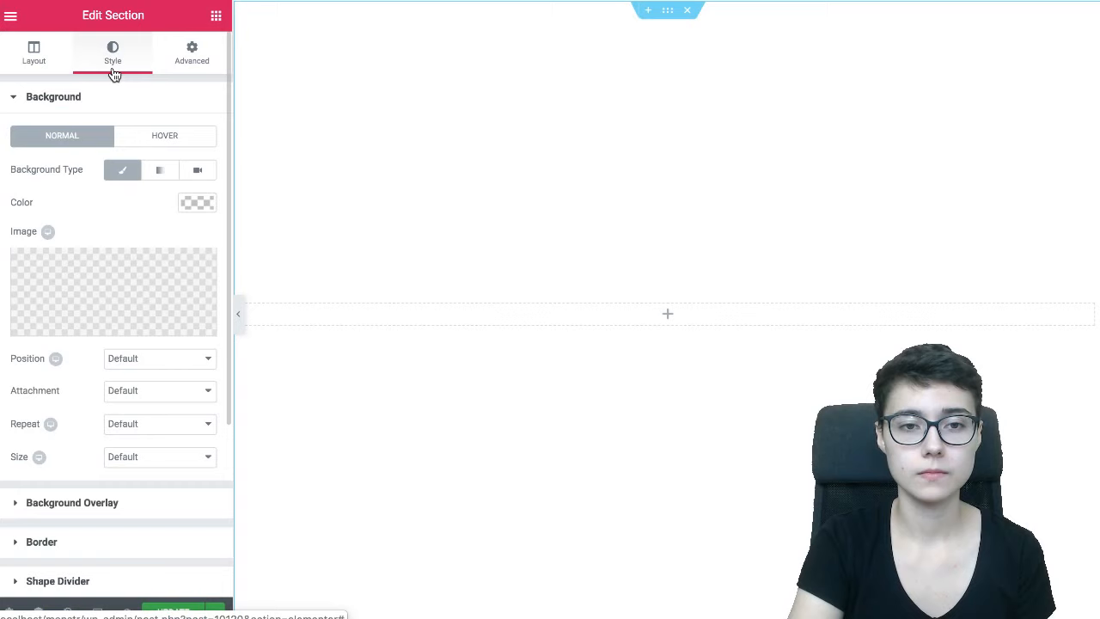
left_click(112, 280)
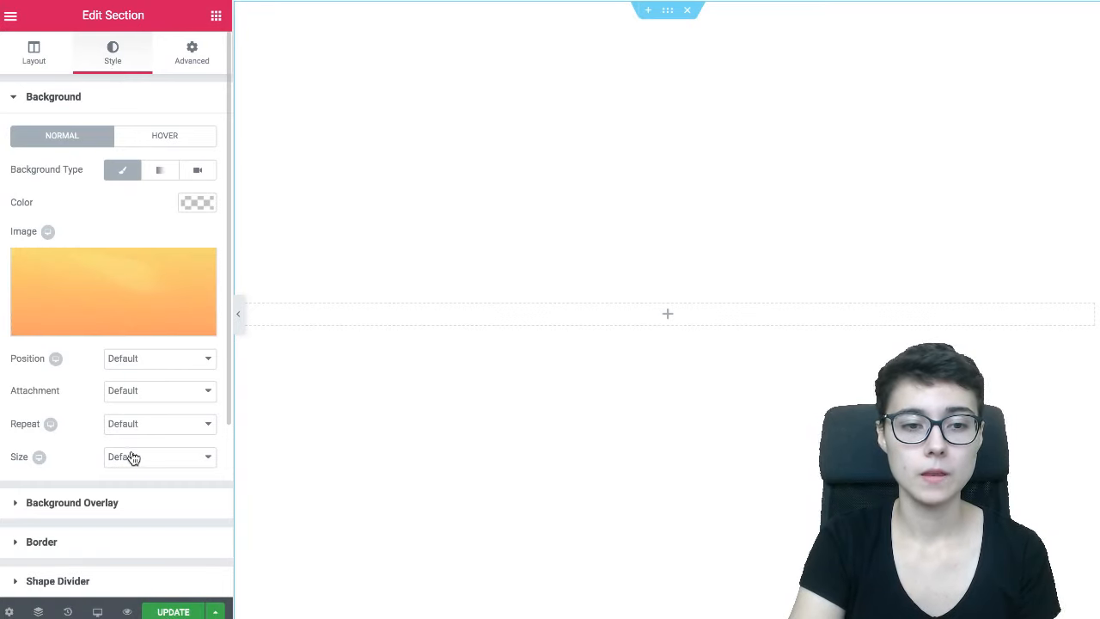
left_click(146, 457)
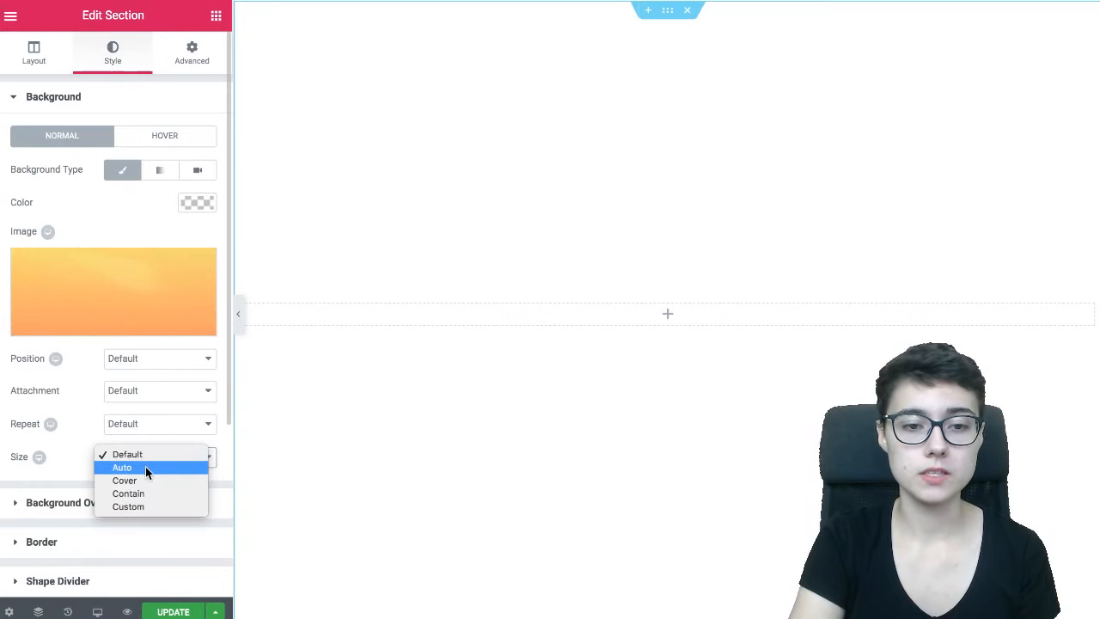
left_click(145, 481)
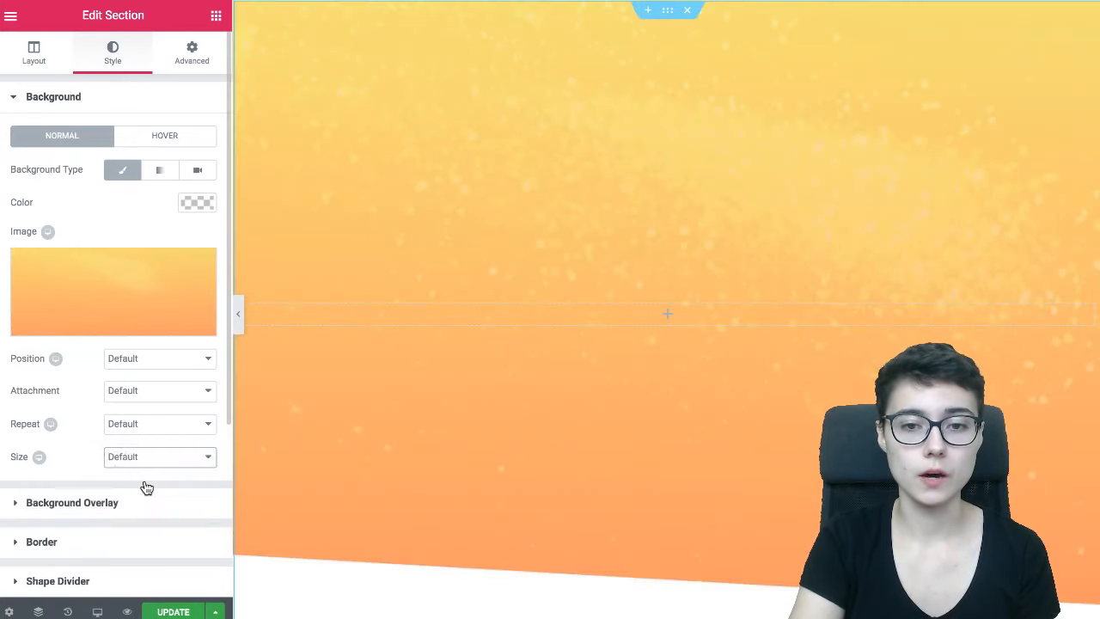
left_click(136, 395)
left_click(54, 387)
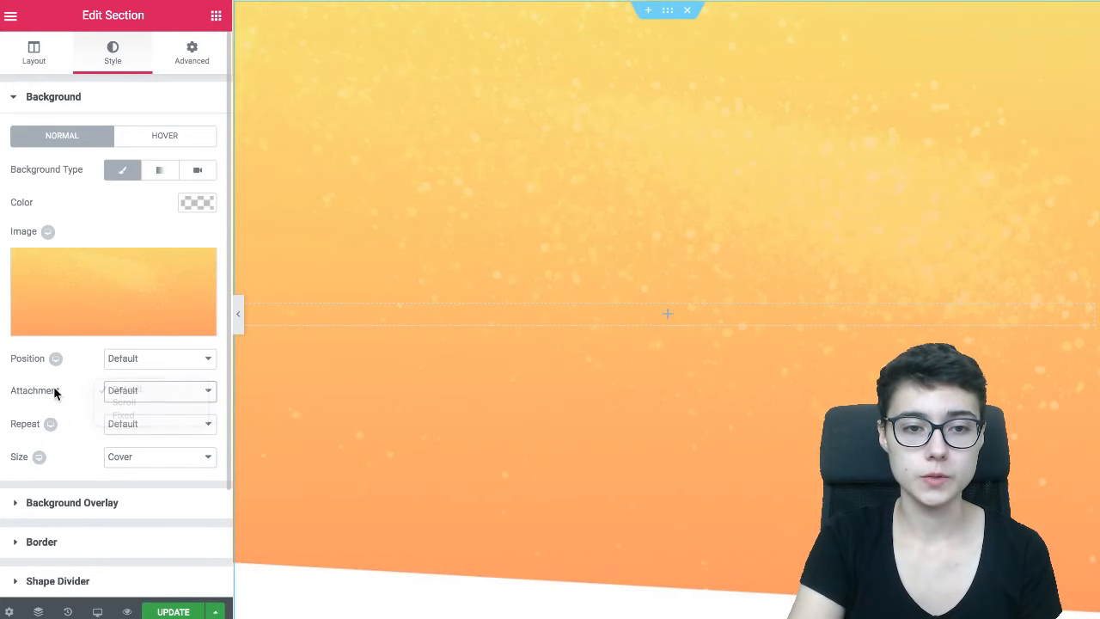
left_click(135, 359)
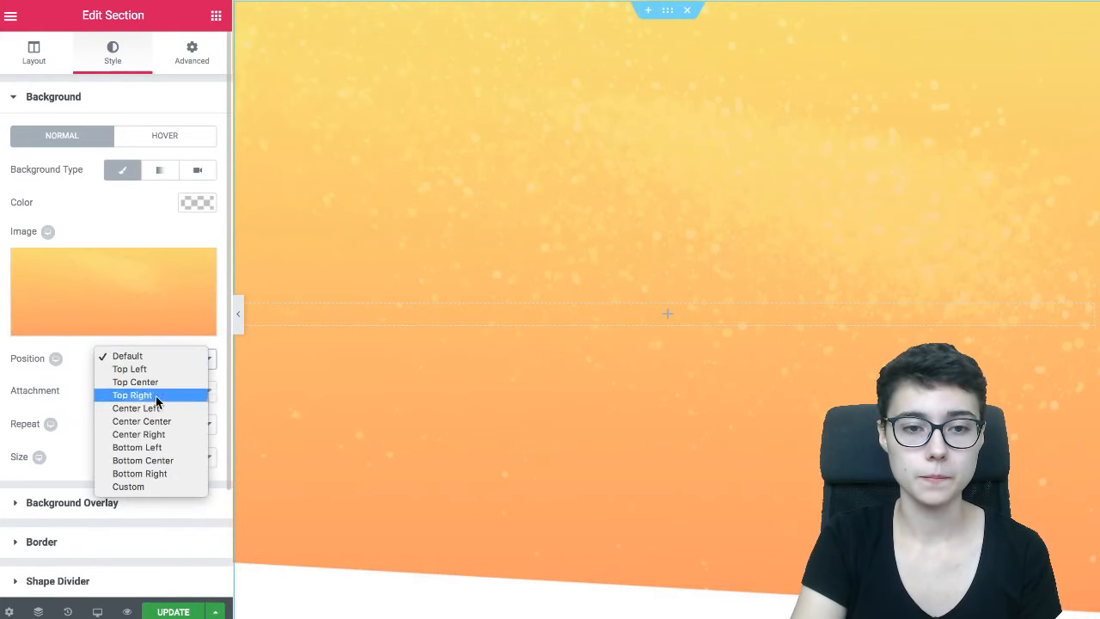
left_click(168, 421)
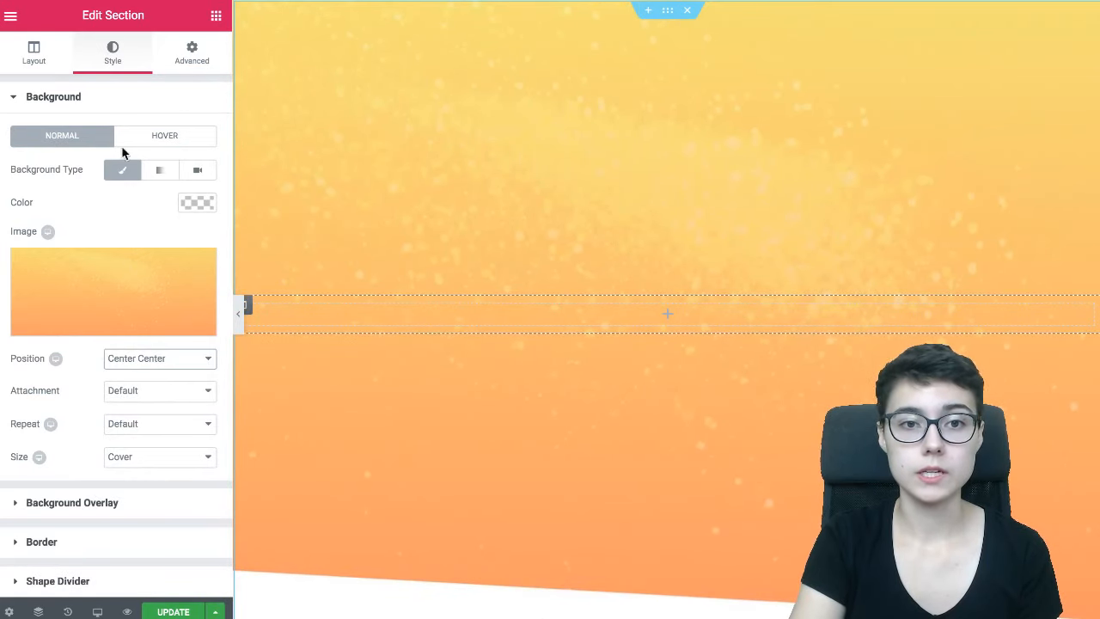
Step: Insert girls.png from the media library as the image of the section's first Jet Parallax item
left_click(49, 65)
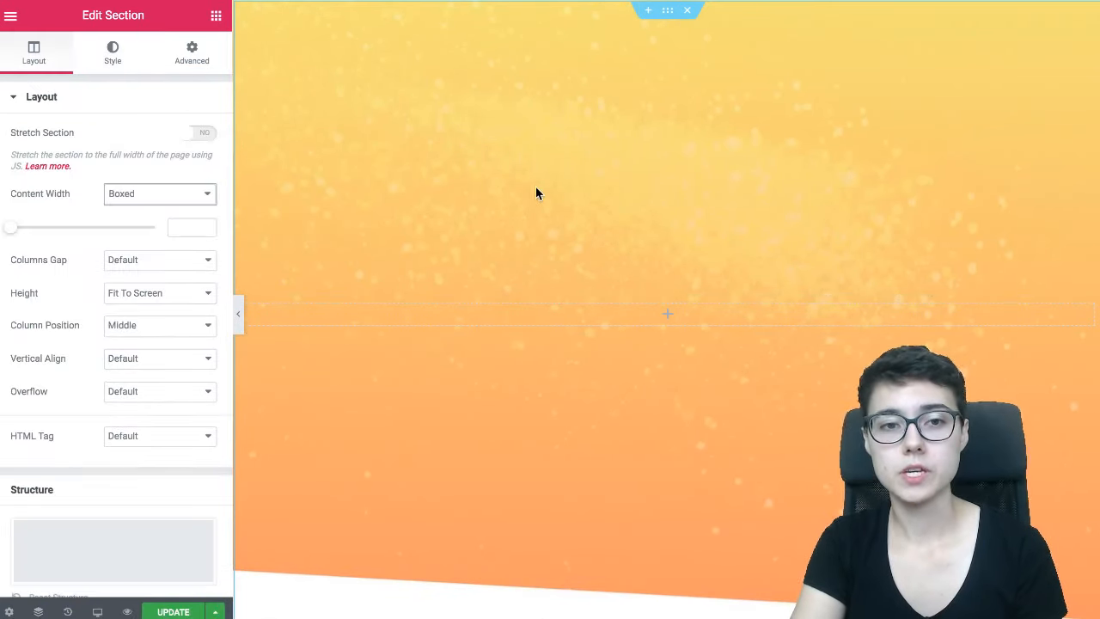
left_click(114, 101)
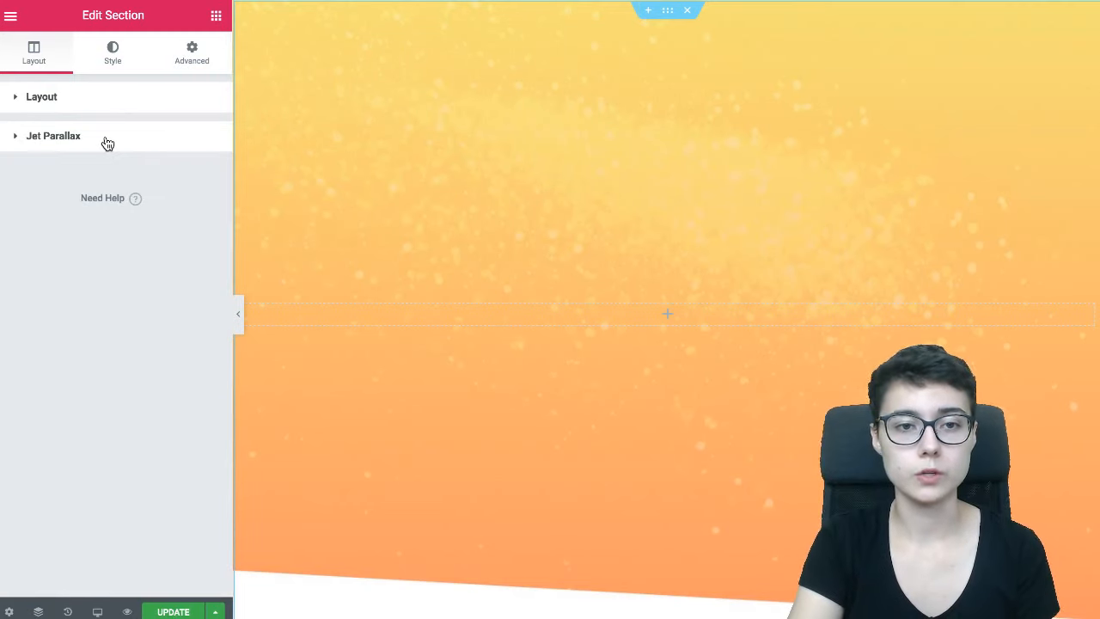
left_click(106, 141)
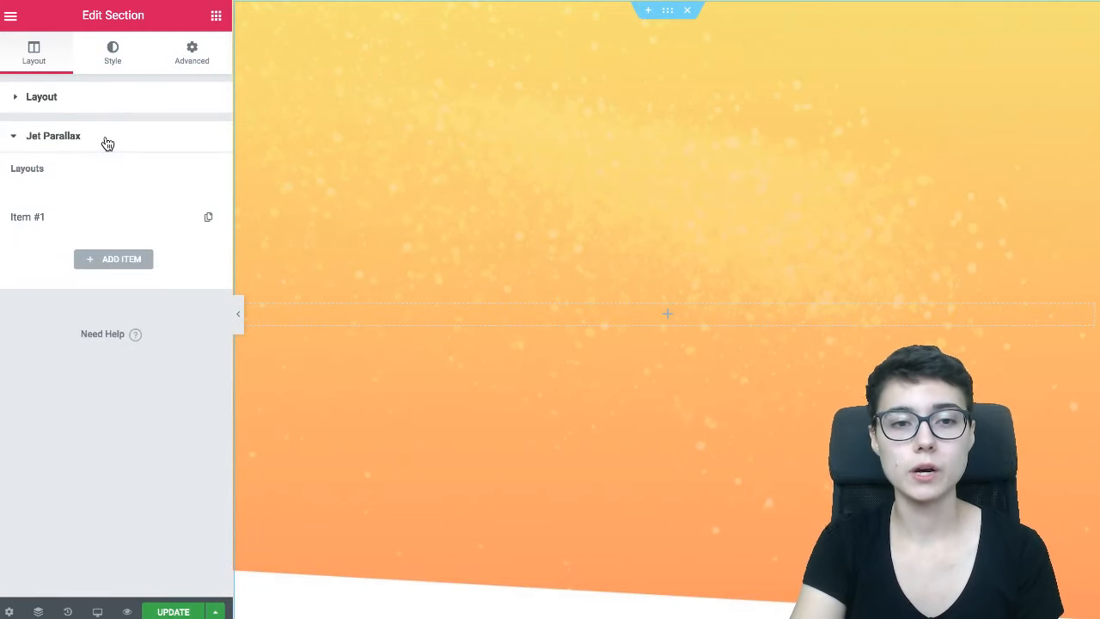
left_click(40, 220)
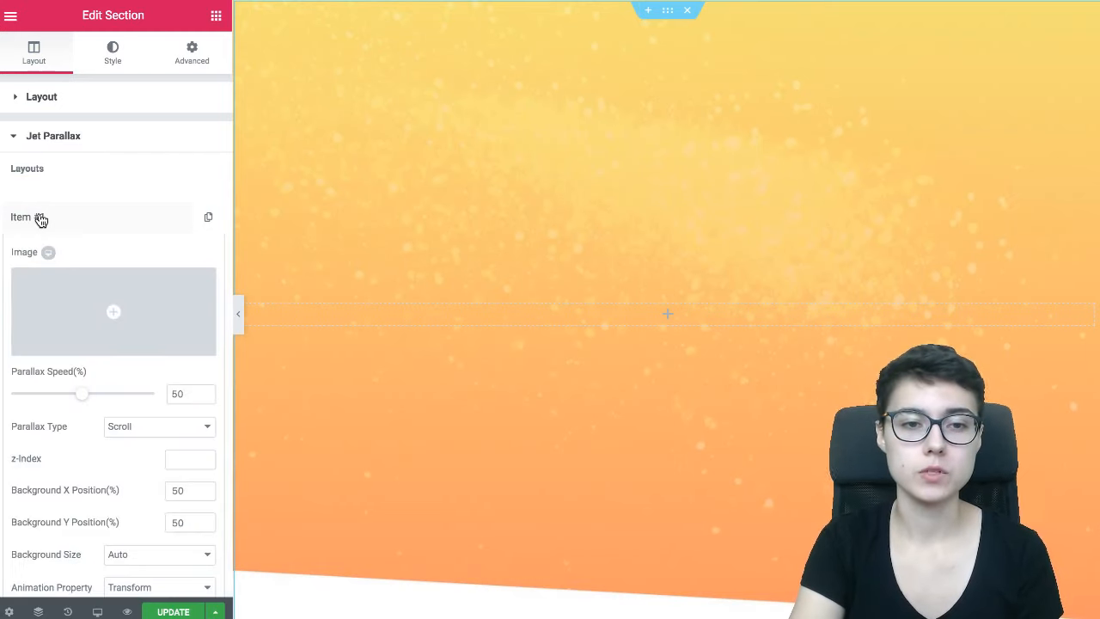
left_click(120, 300)
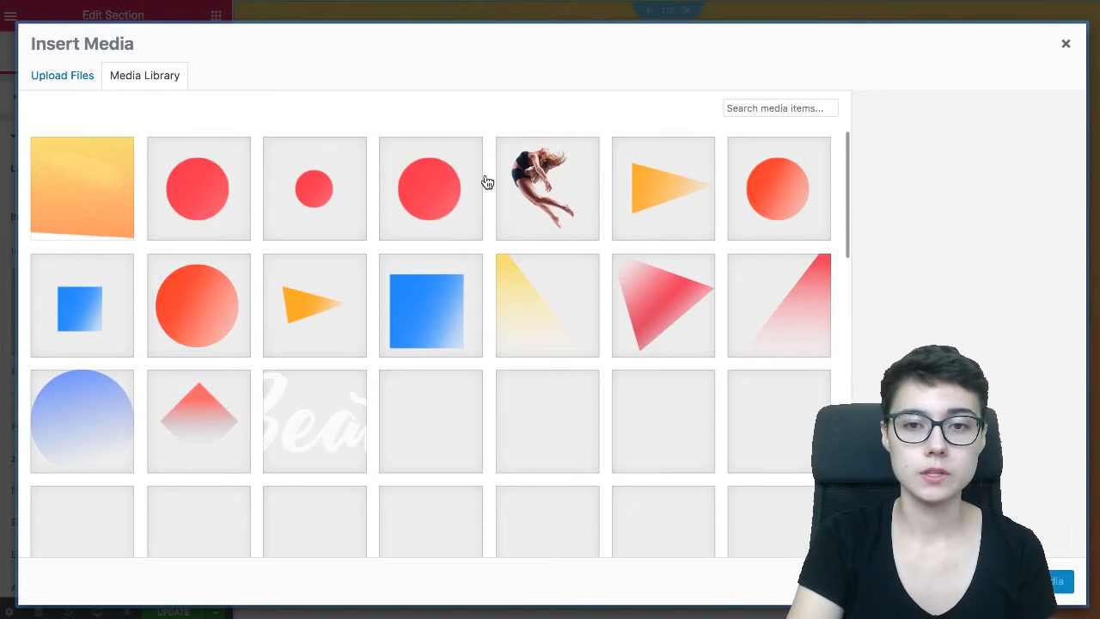
left_click(574, 155)
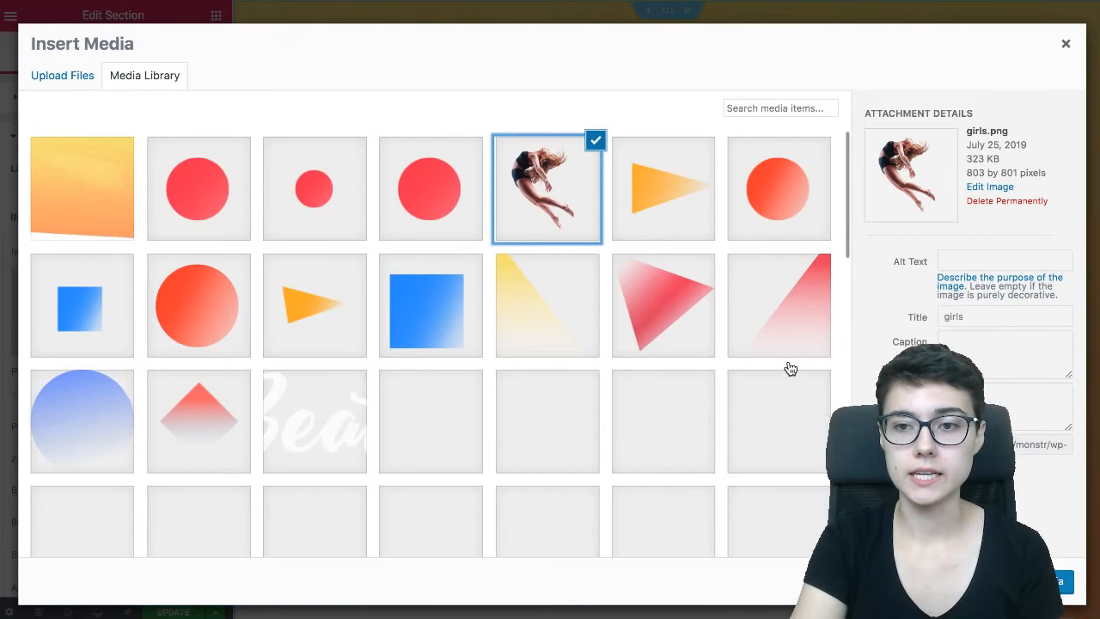
left_click(1060, 581)
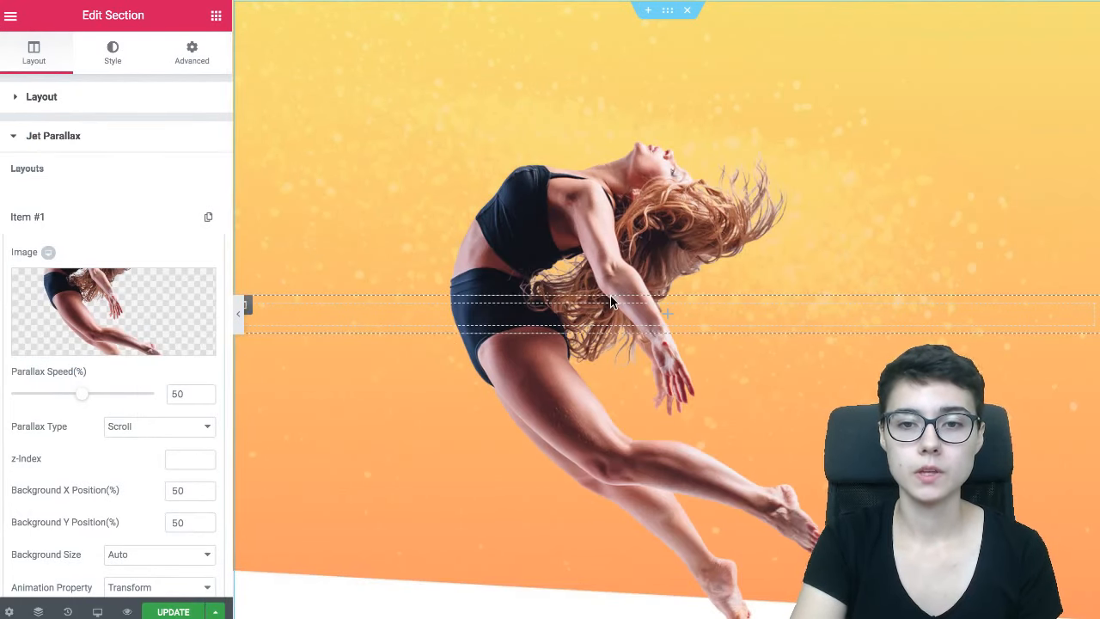
Step: Examine how the dancer layer moves with the Scroll parallax type while the page scrolls, and review the available parallax types
scroll(610, 299, "down", 1)
scroll(611, 298, "down", 5)
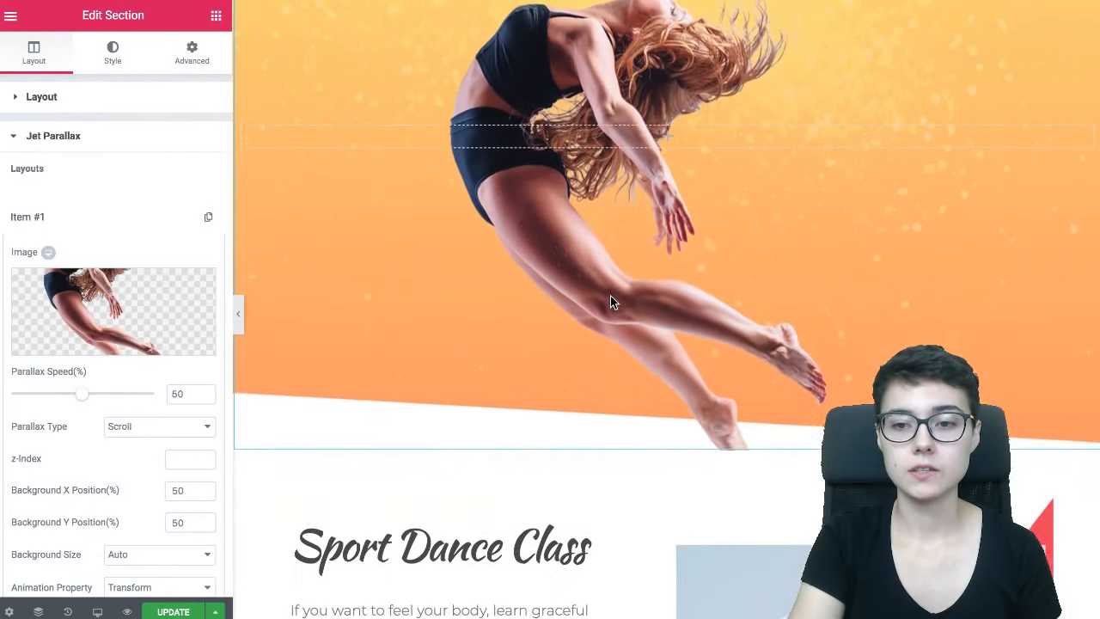
scroll(611, 296, "up", 6)
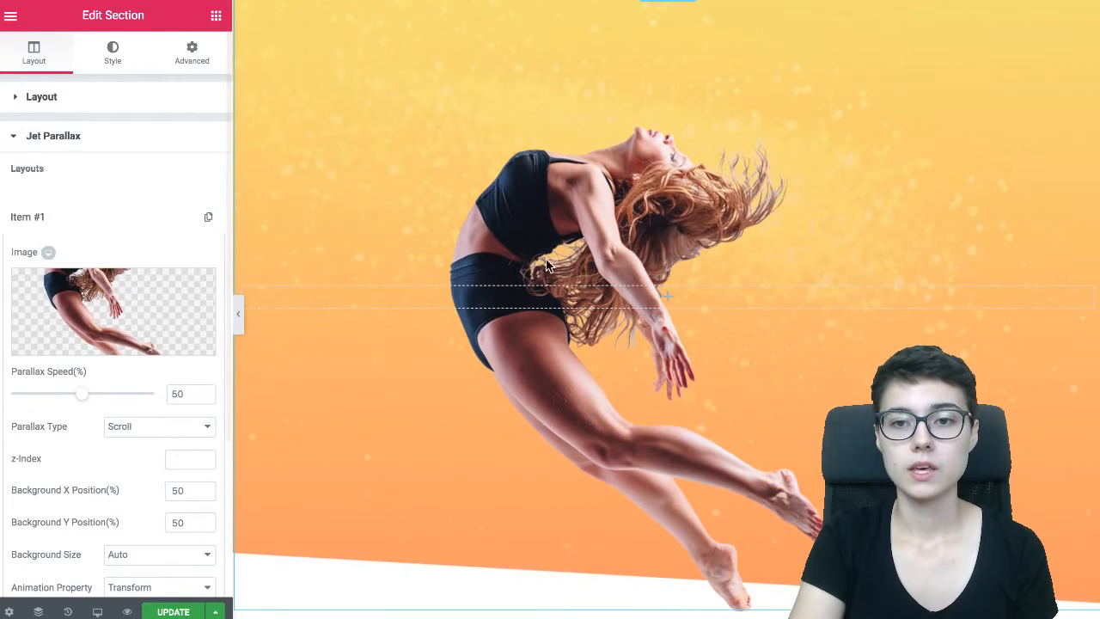
scroll(556, 192, "down", 4)
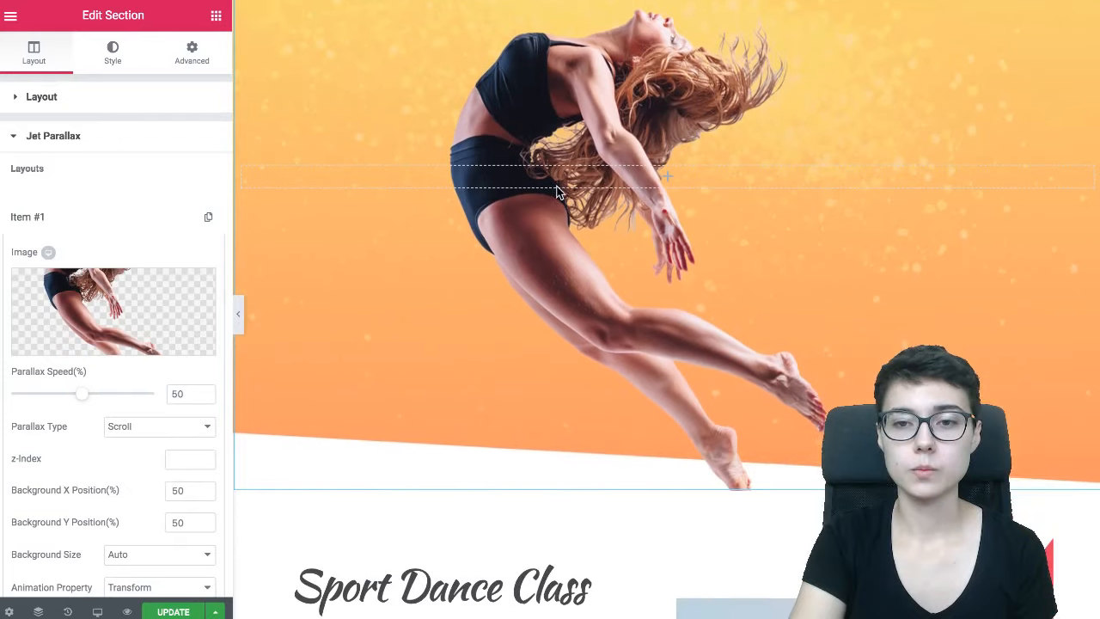
scroll(556, 192, "down", 5)
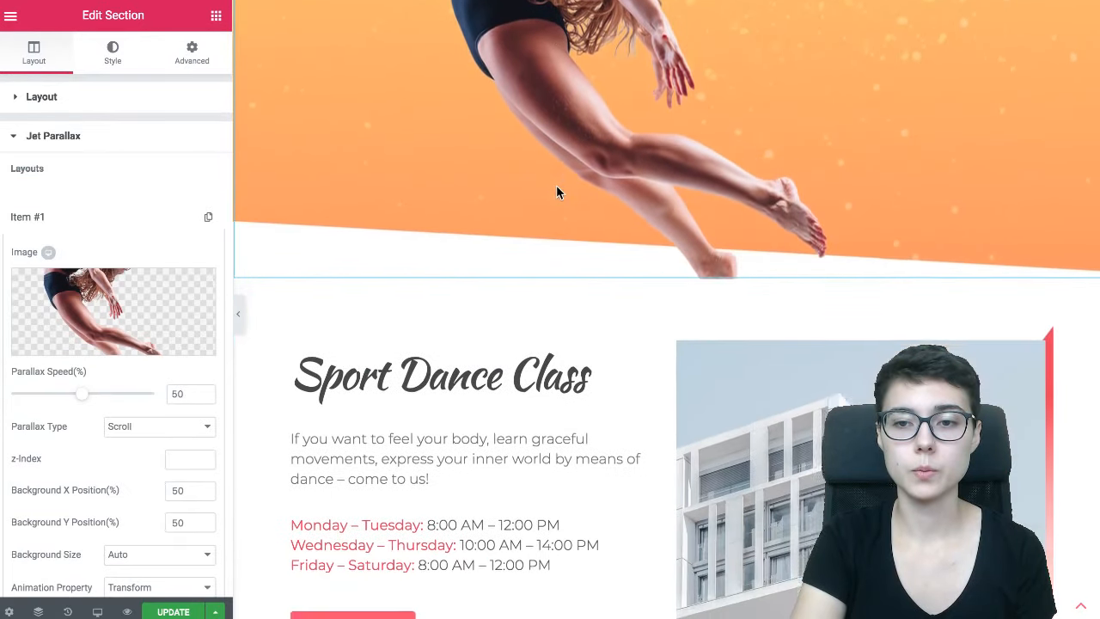
scroll(557, 193, "up", 2)
scroll(556, 192, "up", 5)
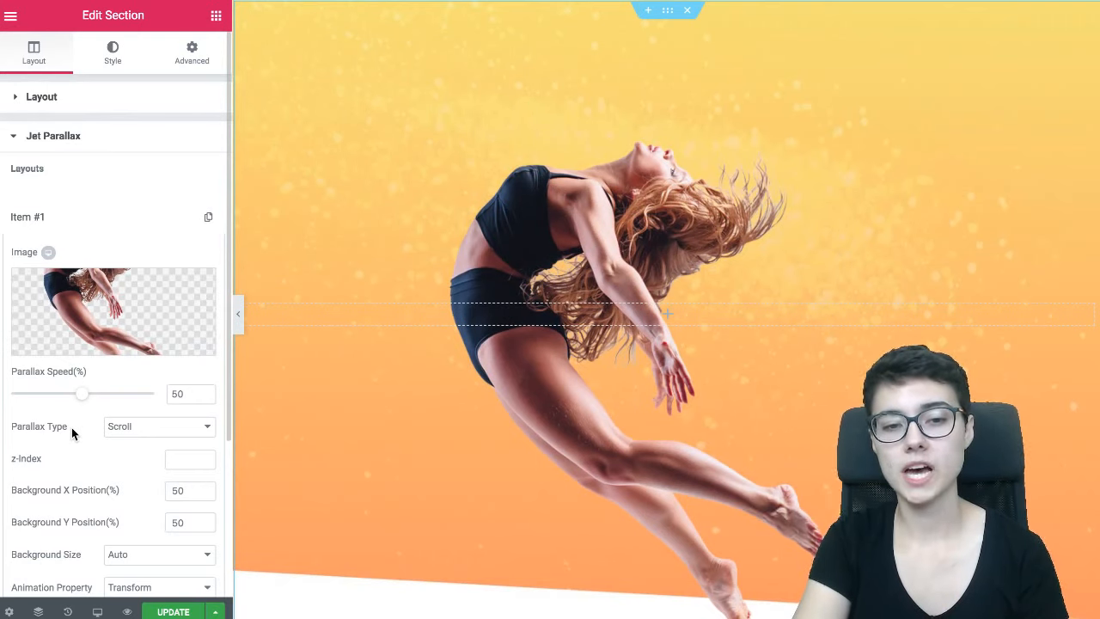
left_click(111, 428)
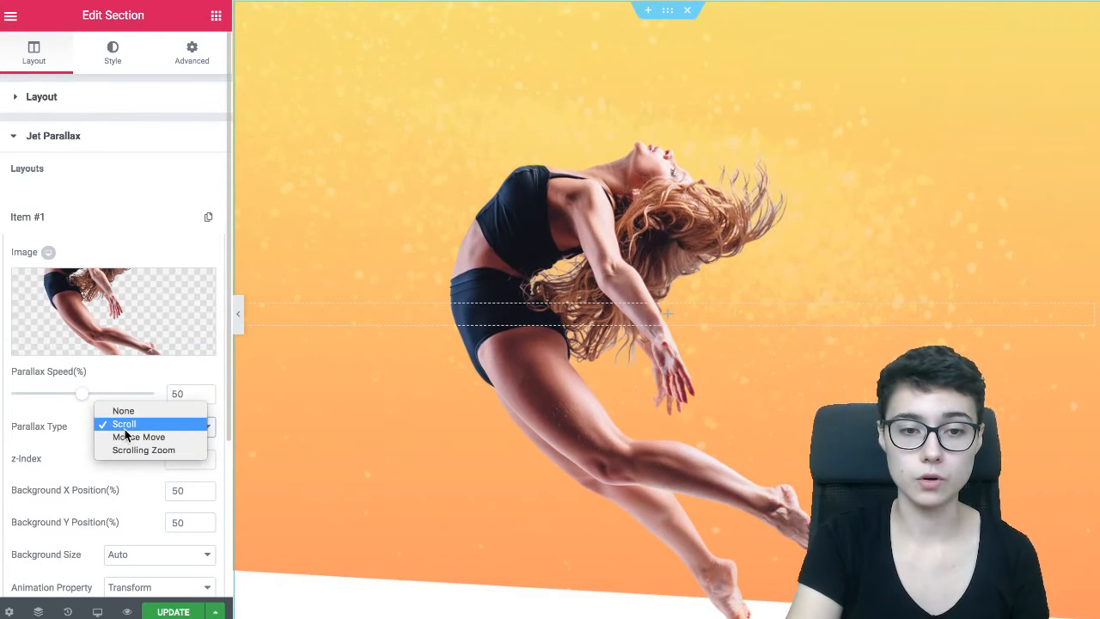
left_click(99, 430)
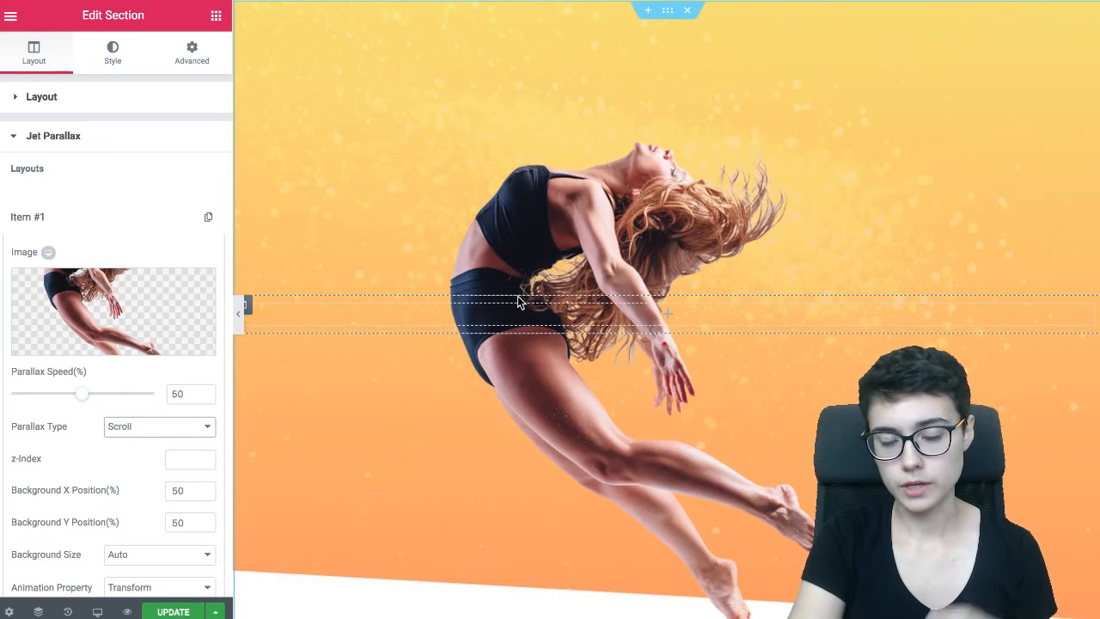
Step: Try the Scrolling Zoom parallax type on the dancer layer, reduce its parallax speed to 12%, and check the zoom while scrolling
left_click(146, 426)
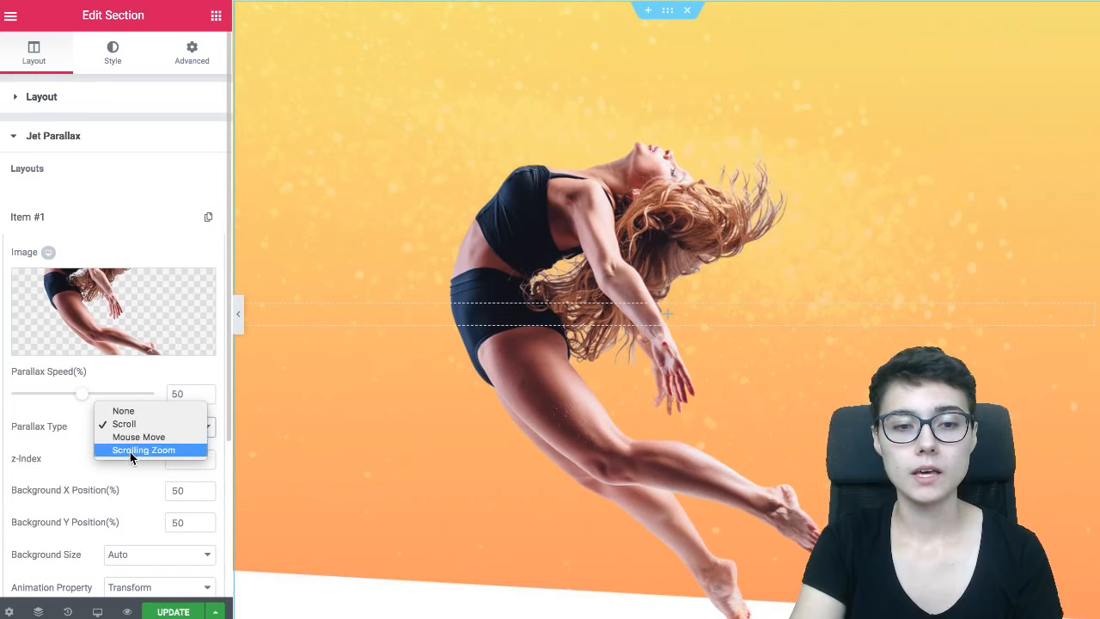
left_click(134, 450)
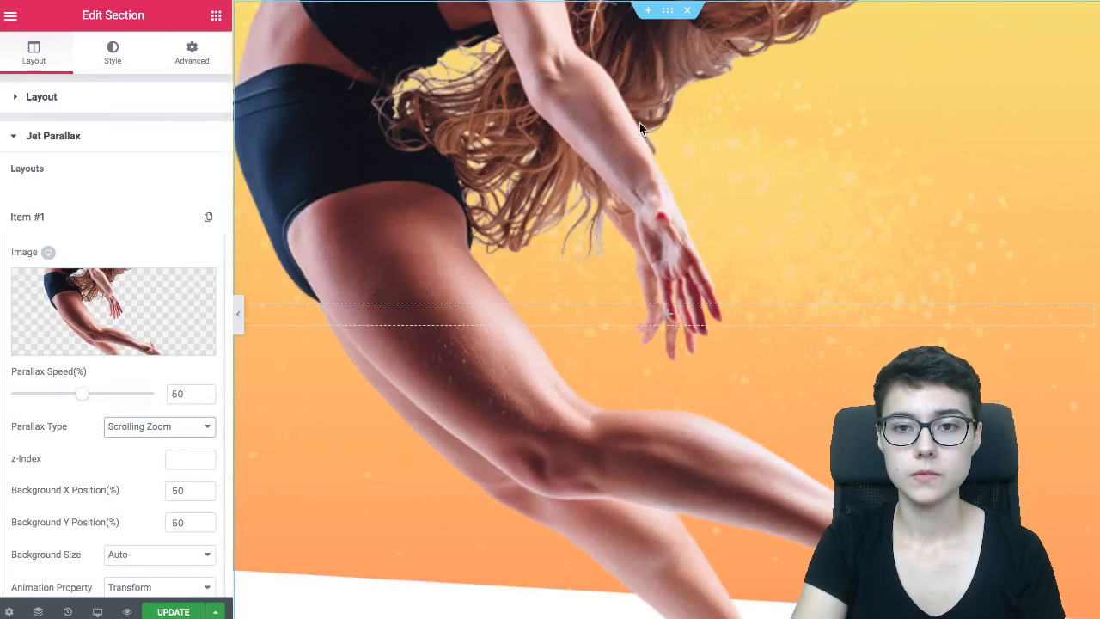
scroll(640, 122, "down", 2)
scroll(640, 128, "up", 2)
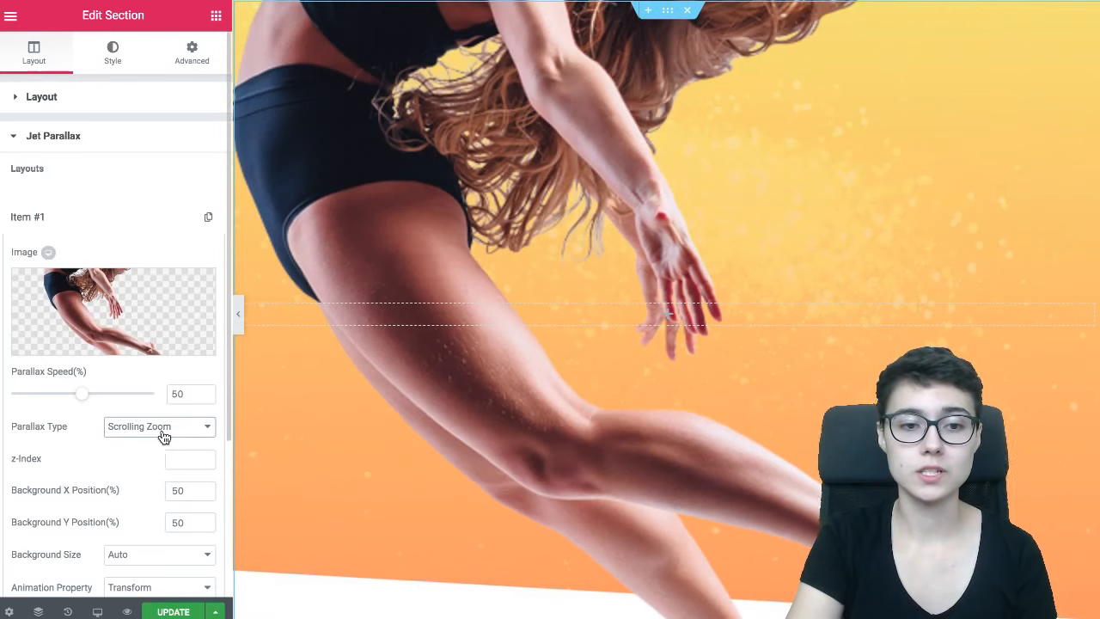
left_click(29, 396)
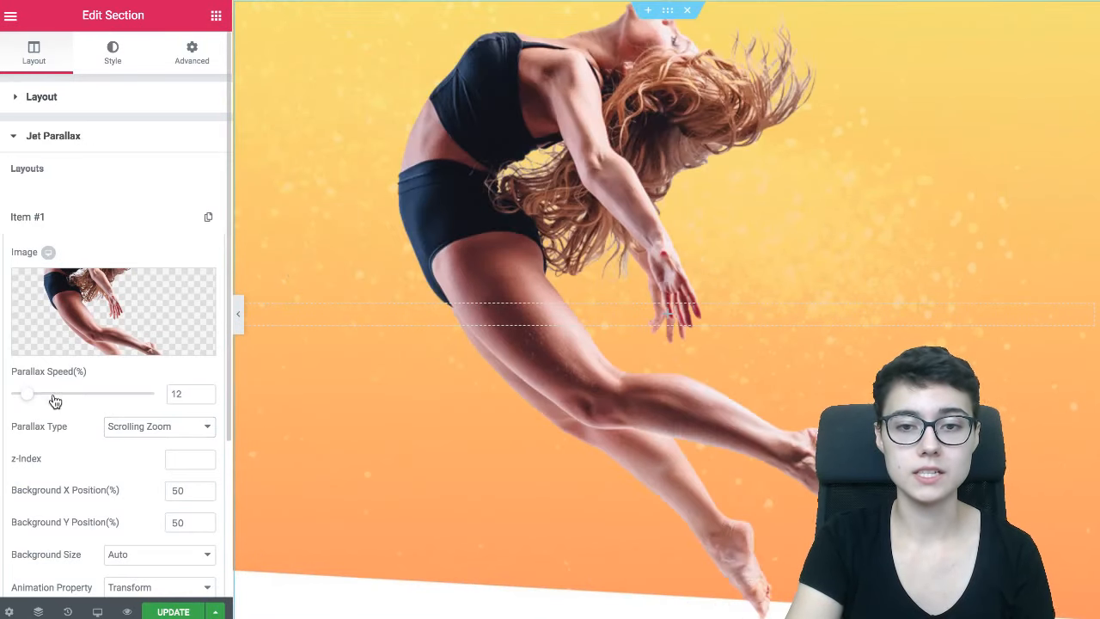
scroll(451, 375, "down", 3)
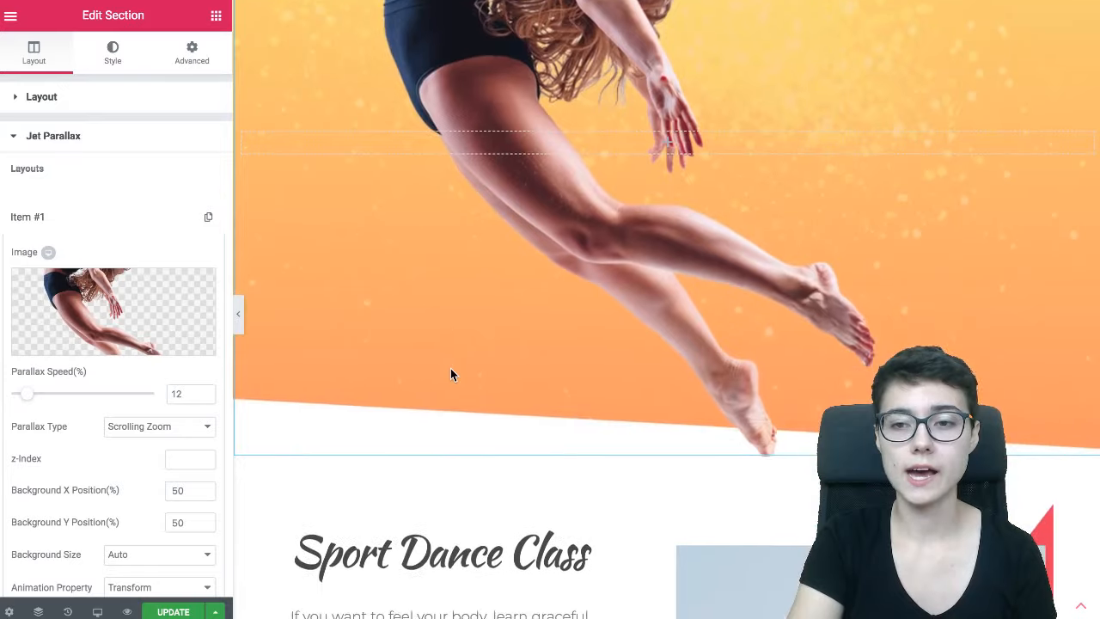
scroll(451, 374, "up", 3)
scroll(450, 375, "up", 2)
scroll(450, 375, "down", 2)
scroll(450, 375, "up", 2)
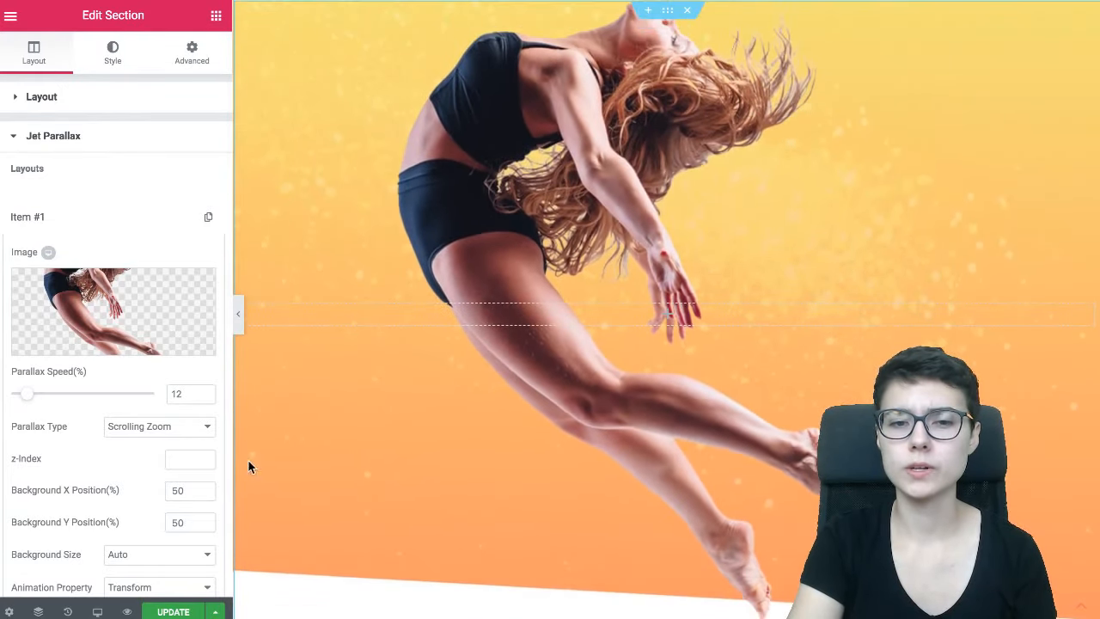
Step: Set the dancer layer's parallax type to Mouse Move and review its background size options, keeping Auto
left_click(164, 429)
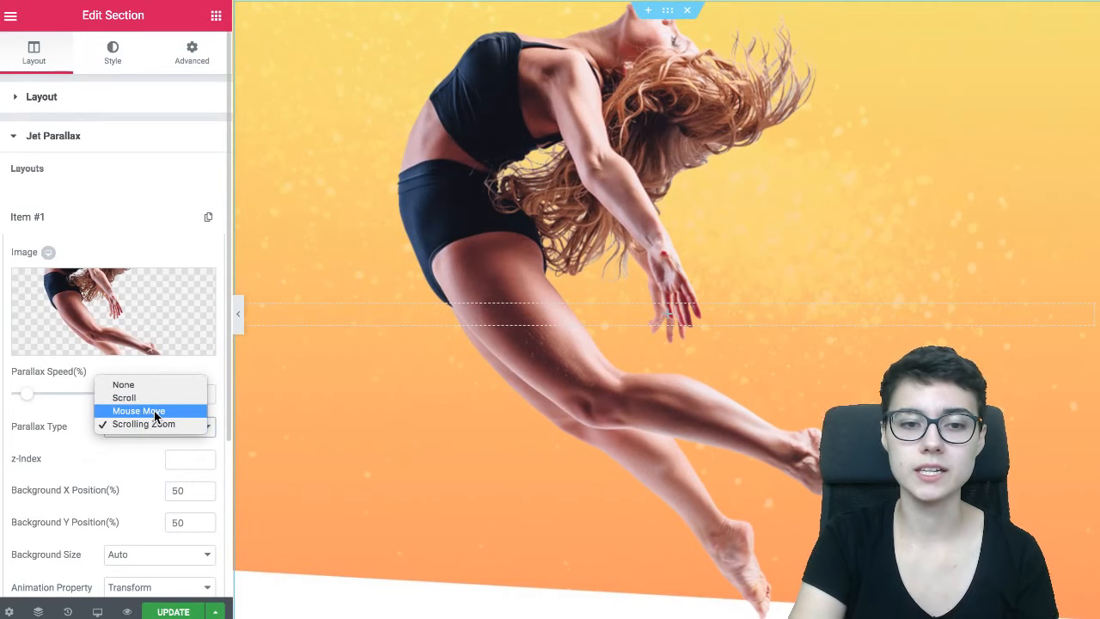
left_click(157, 419)
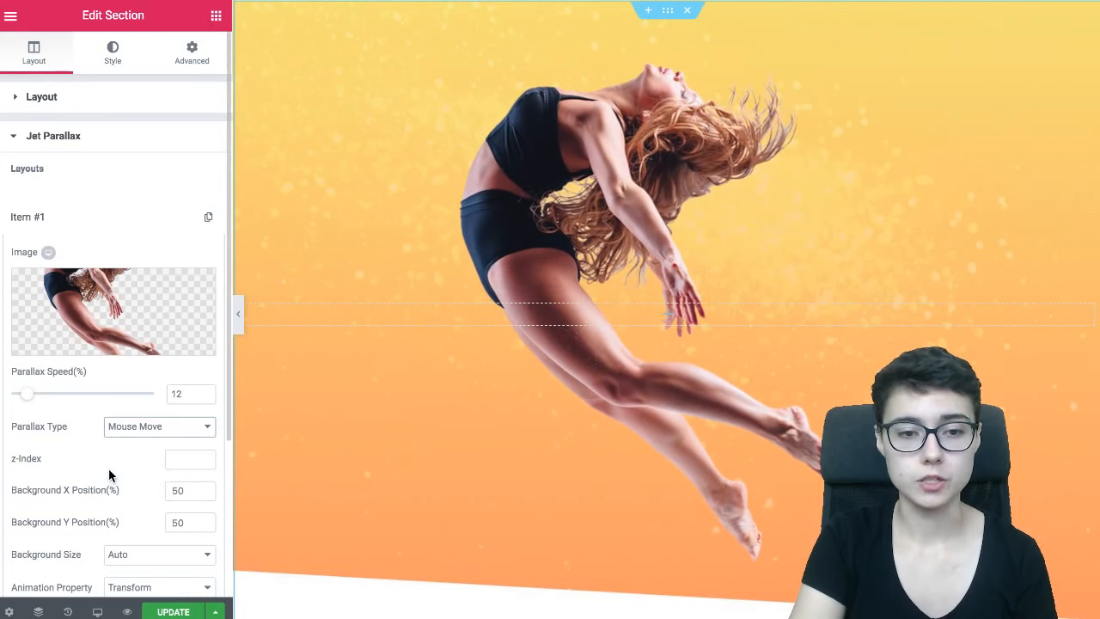
scroll(109, 475, "down", 1)
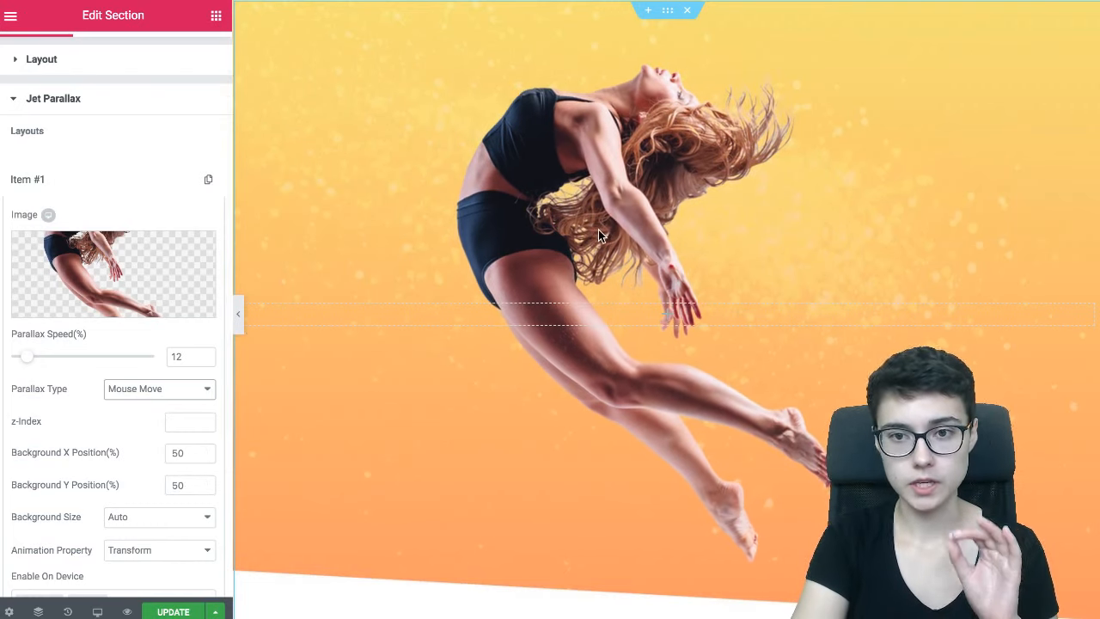
scroll(54, 460, "down", 1)
left_click(111, 456)
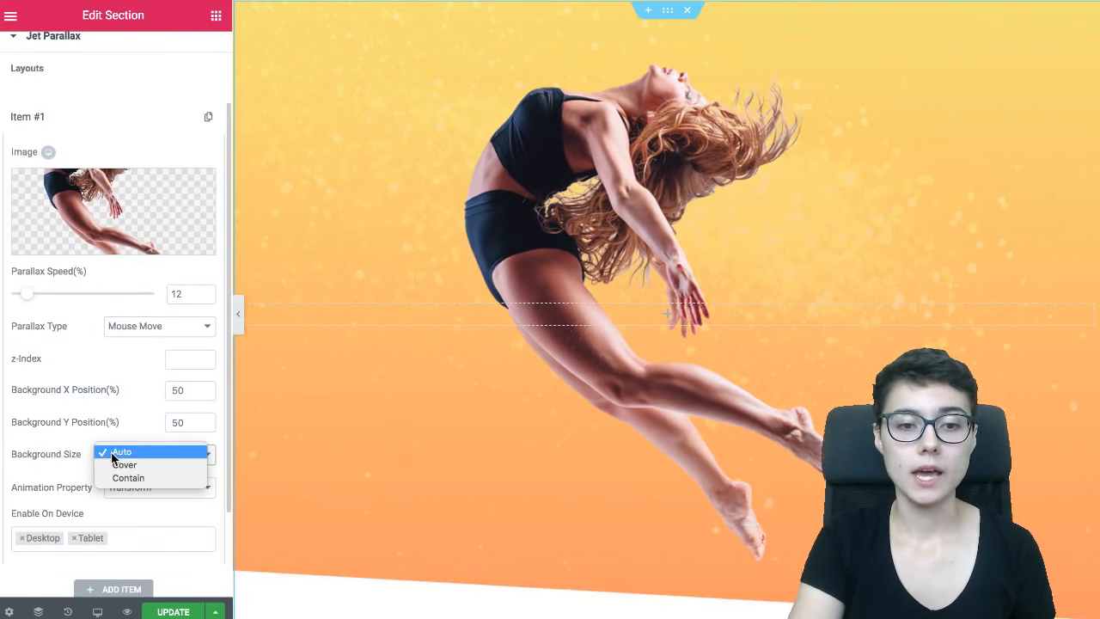
left_click(54, 456)
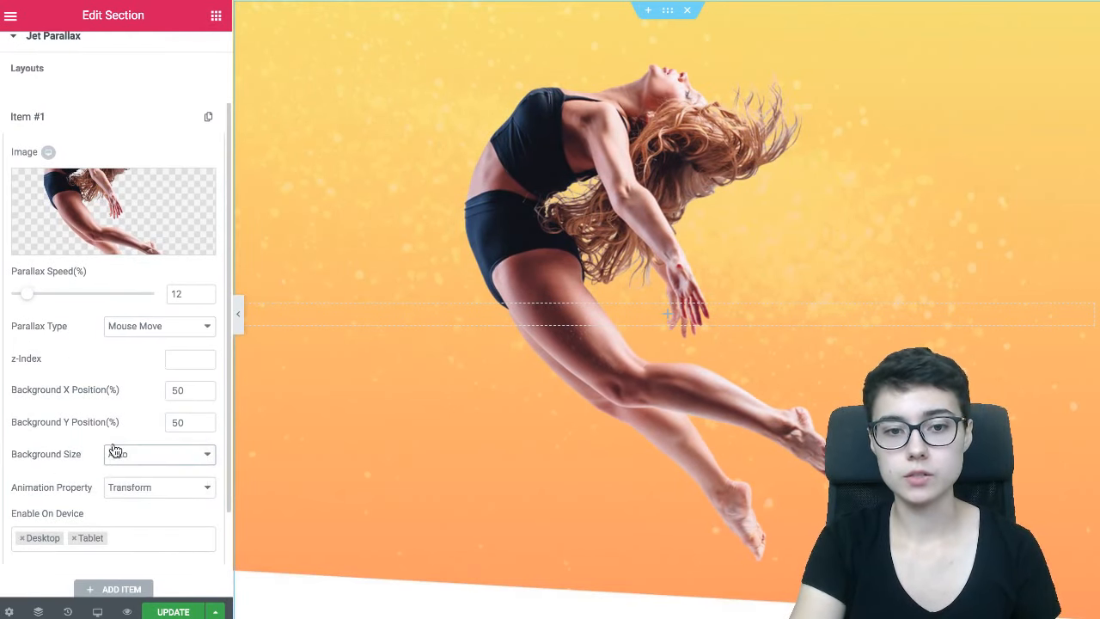
scroll(100, 430, "down", 1)
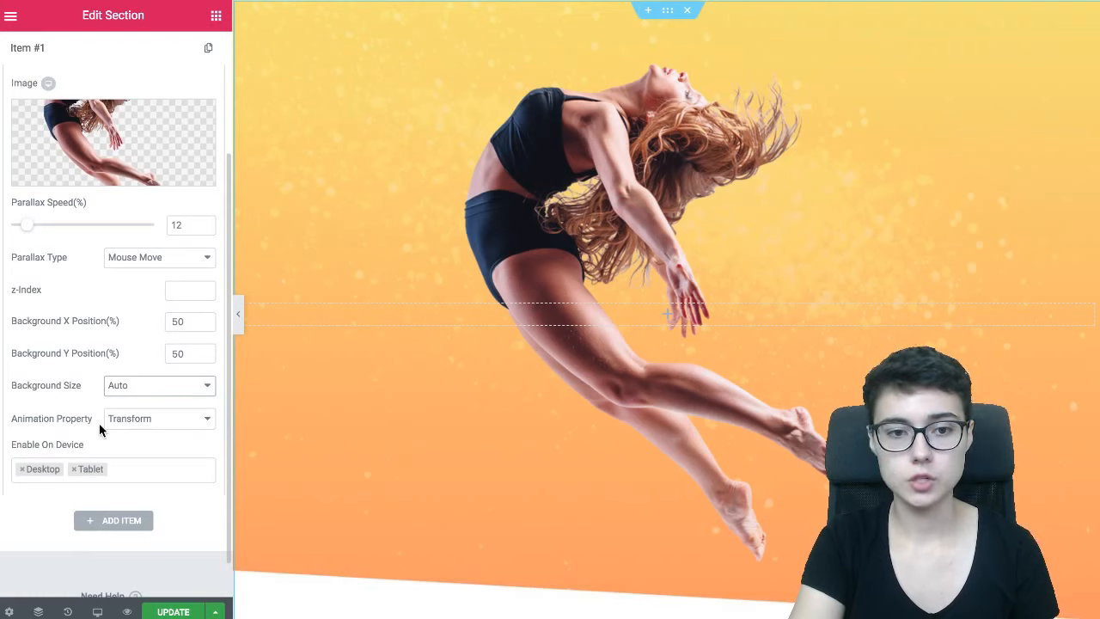
Step: Try the Transform 3D animation property on the dancer layer with parallax speeds of 85% and 57%
left_click(134, 419)
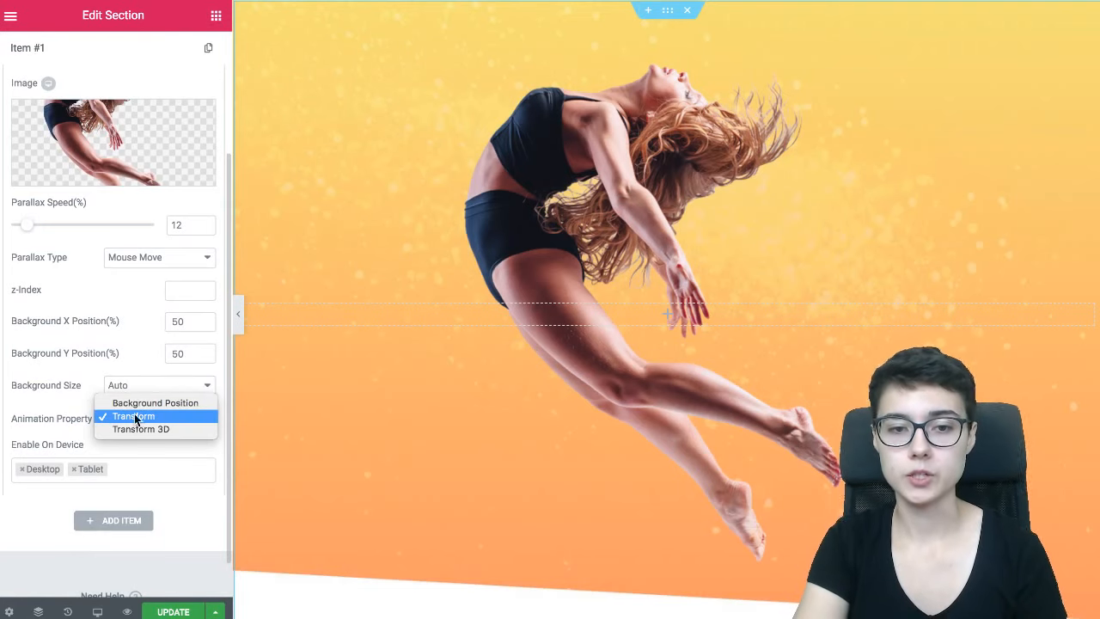
left_click(141, 428)
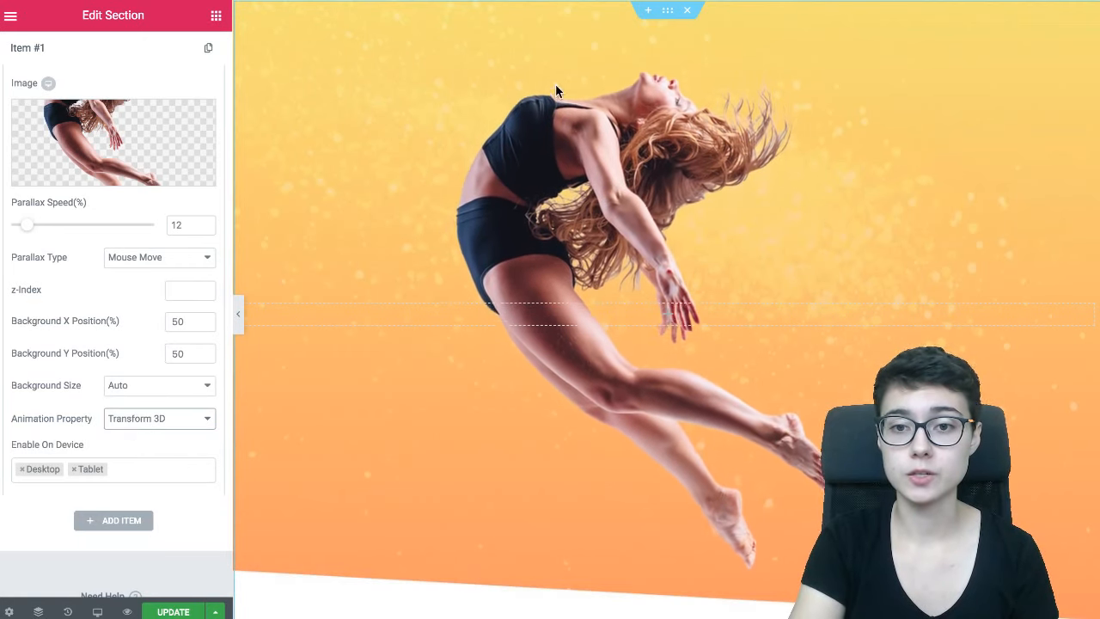
left_click(133, 233)
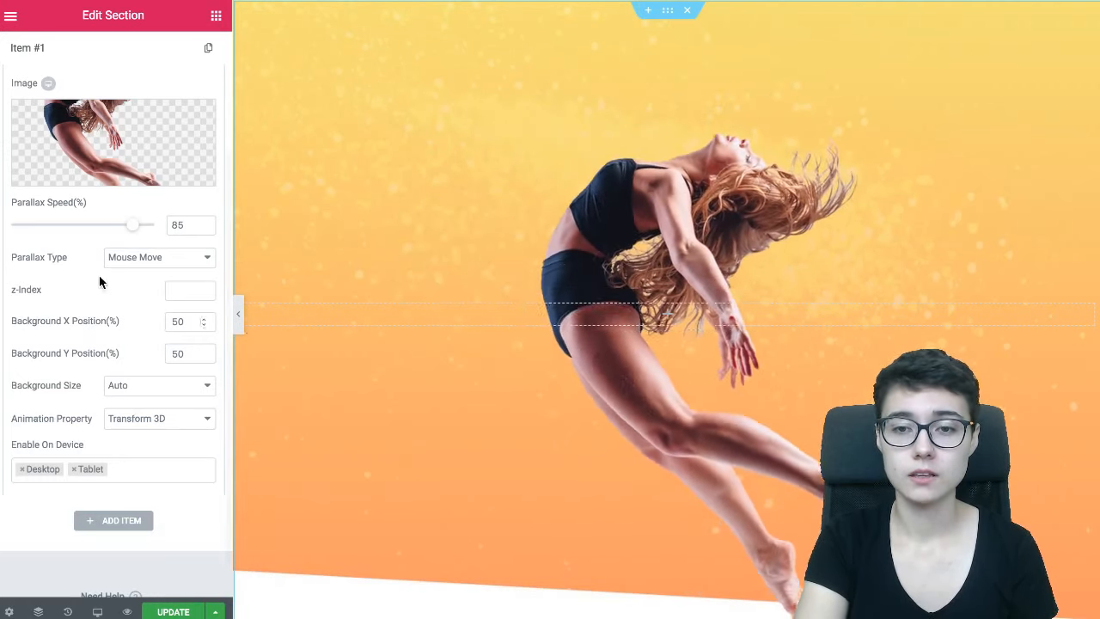
left_click(93, 225)
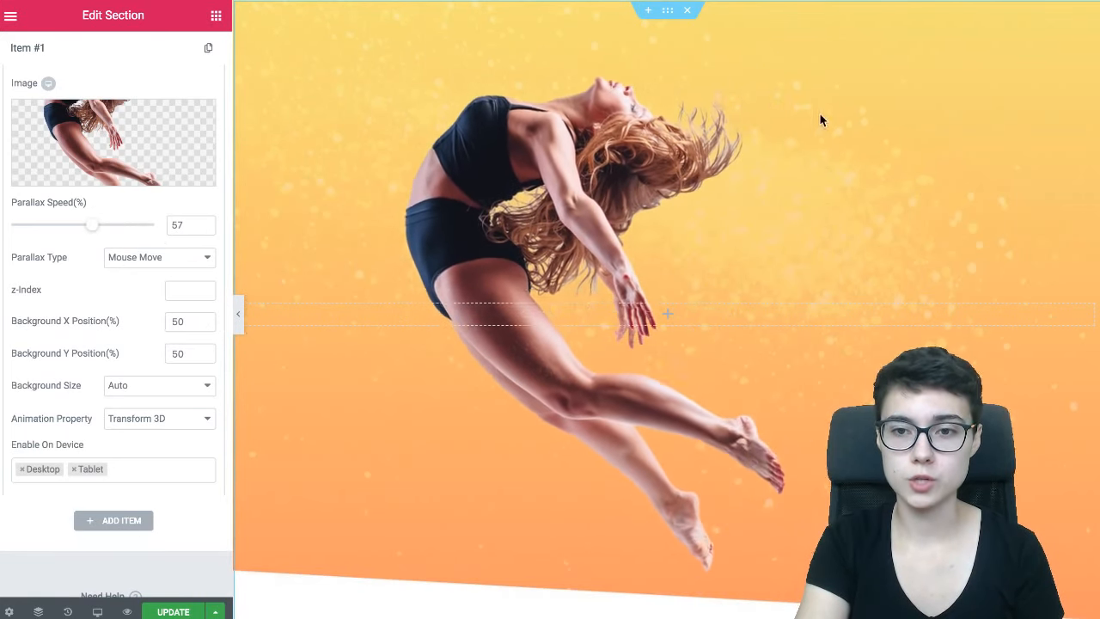
Step: Set the dancer layer's animation property to Transform, try parallax speeds of 83% and 100%, and settle on 56%
left_click(148, 414)
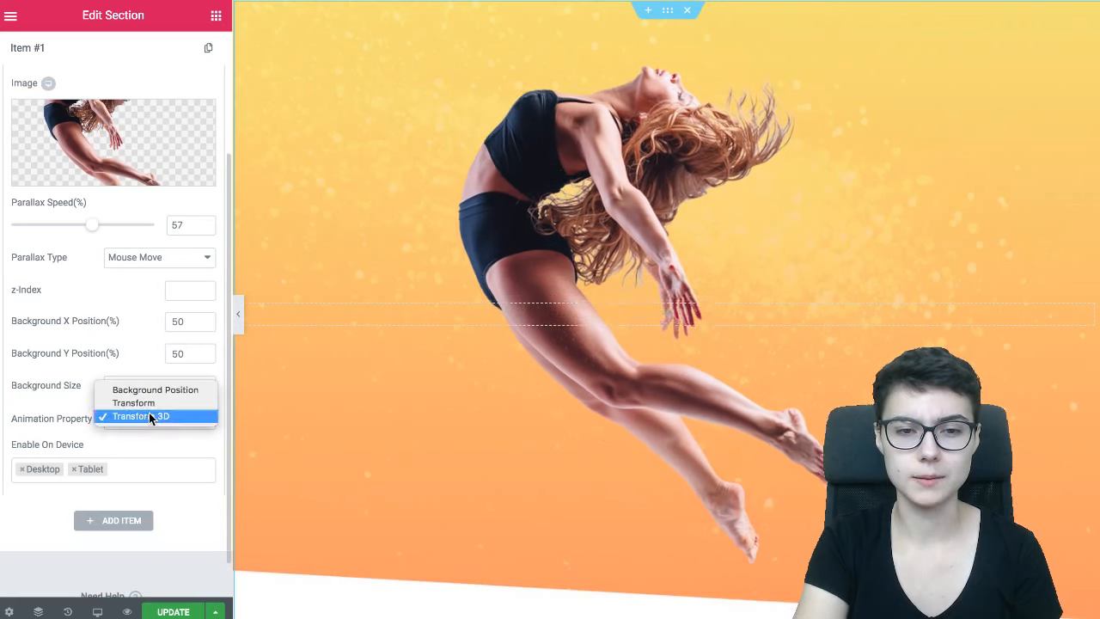
left_click(152, 403)
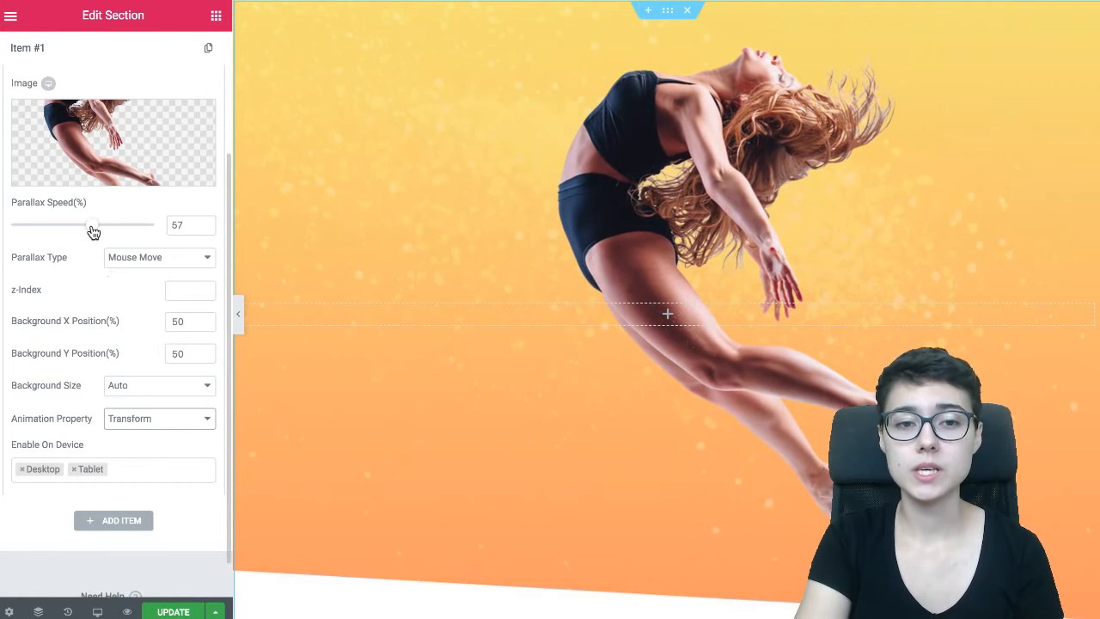
left_click(129, 229)
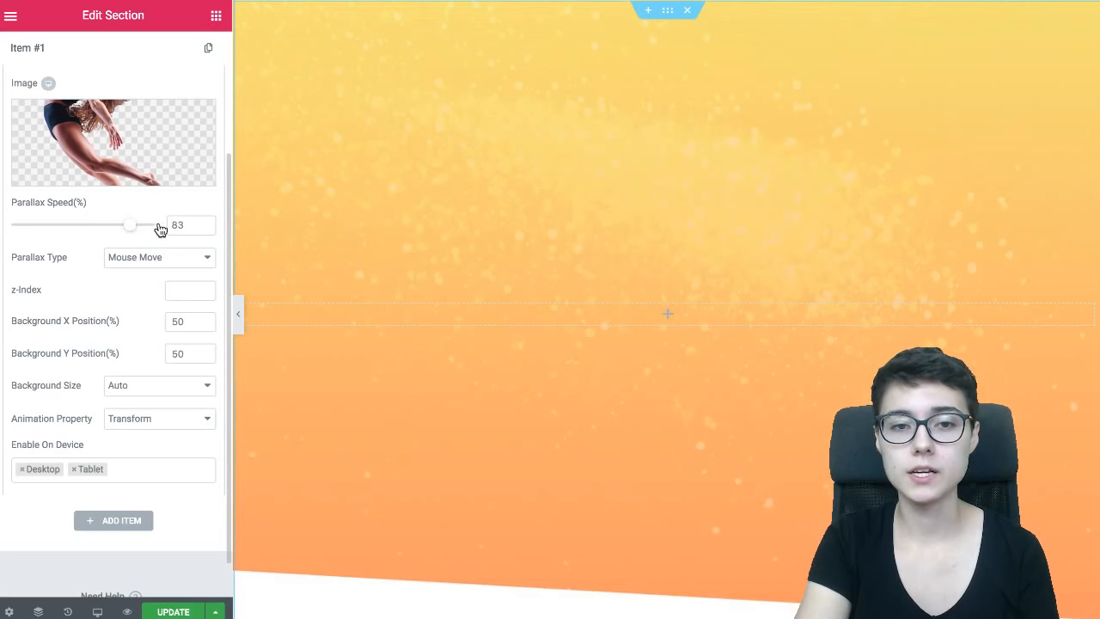
left_click_drag(131, 227, 135, 227)
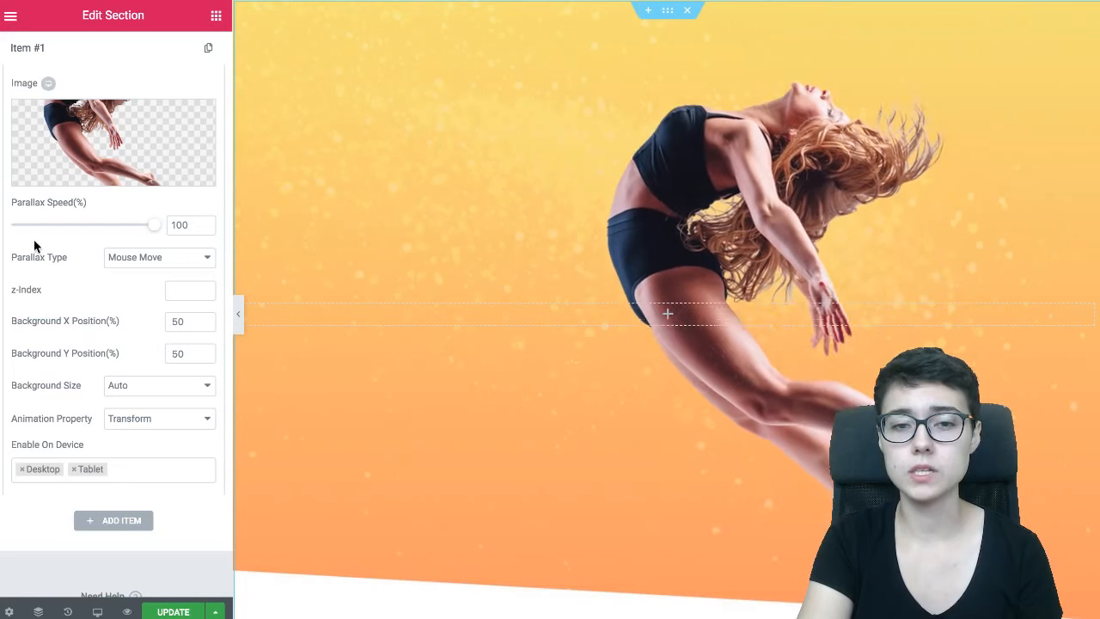
left_click_drag(98, 225, 91, 225)
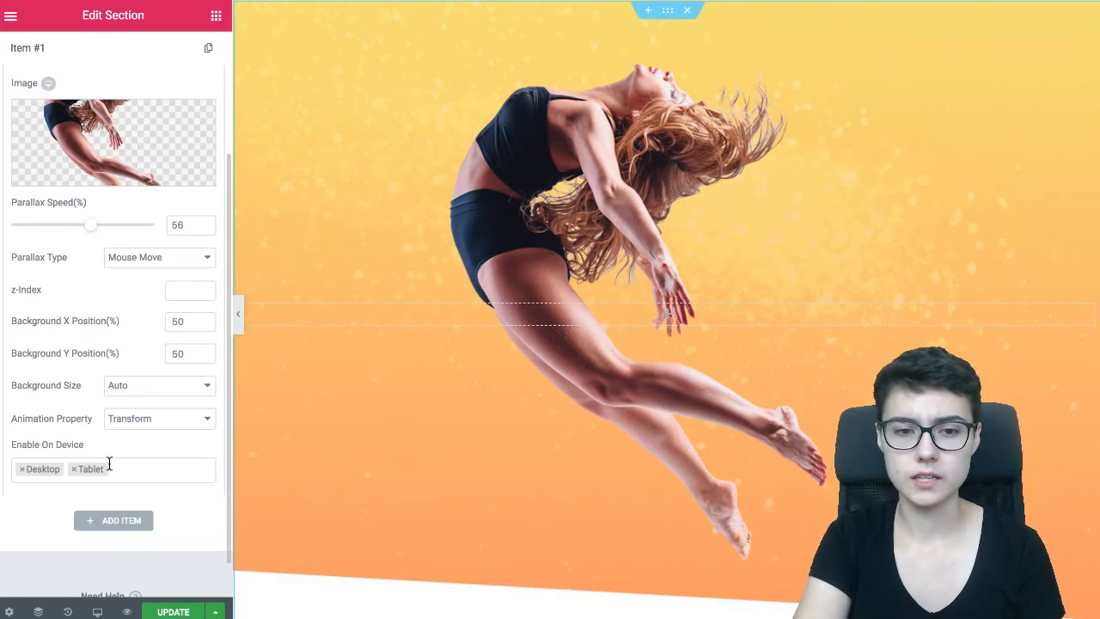
Step: Add a second Jet Parallax layer and insert the red triangle image triangle-1.png from the media library
left_click(111, 521)
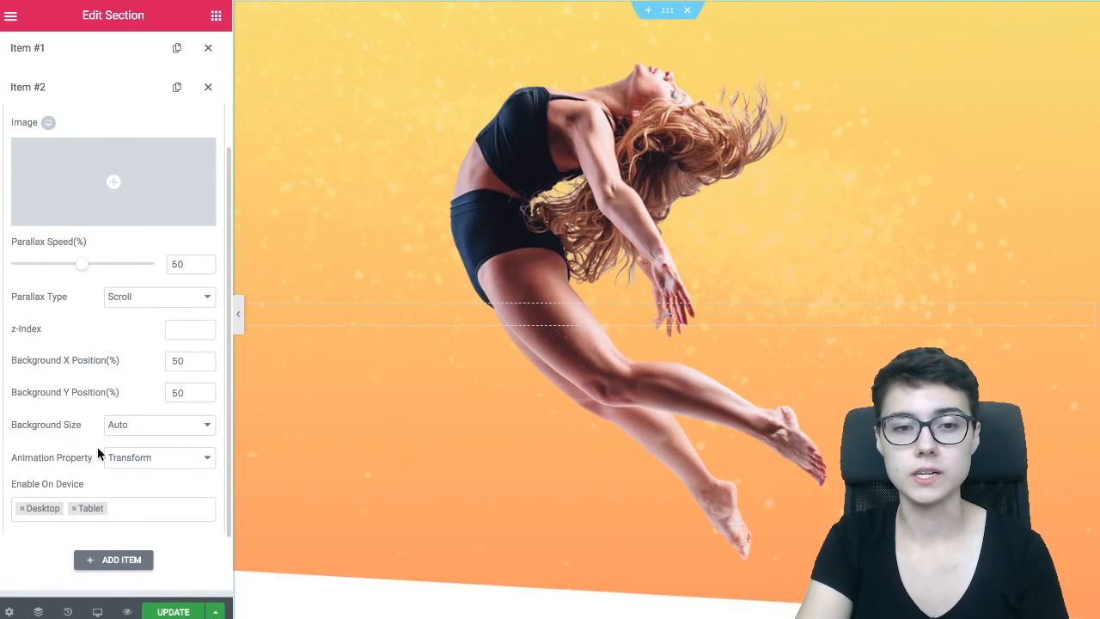
left_click(119, 191)
left_click(655, 286)
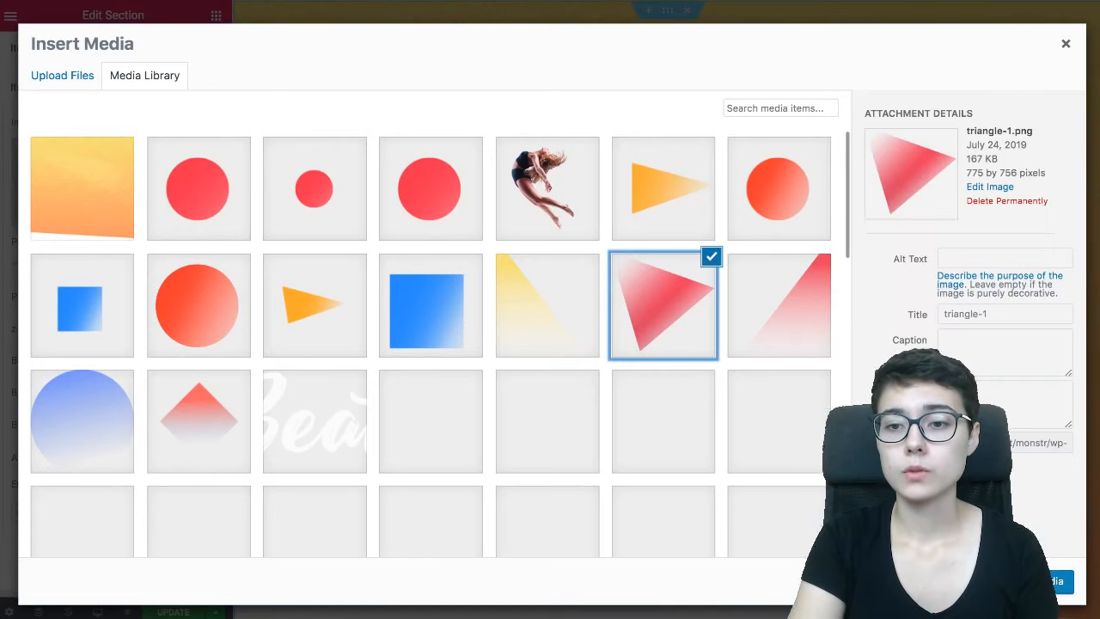
left_click(1039, 583)
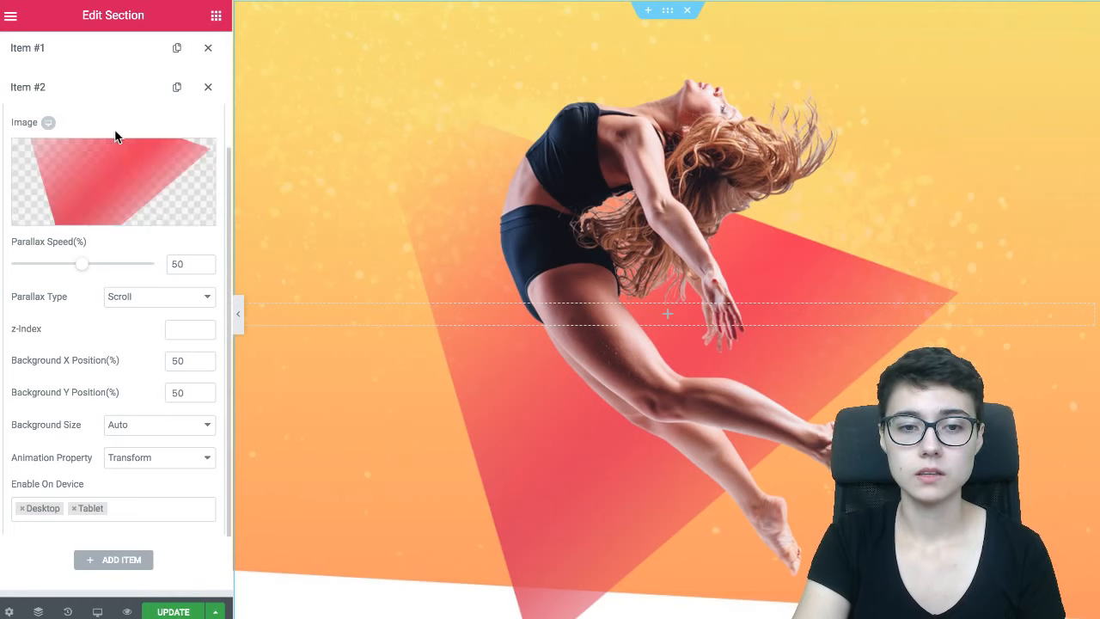
Step: Try a z-index of 2 on the triangle layer, lower it to 0, and collapse the layer's settings
scroll(136, 204, "up", 1)
scroll(146, 223, "down", 1)
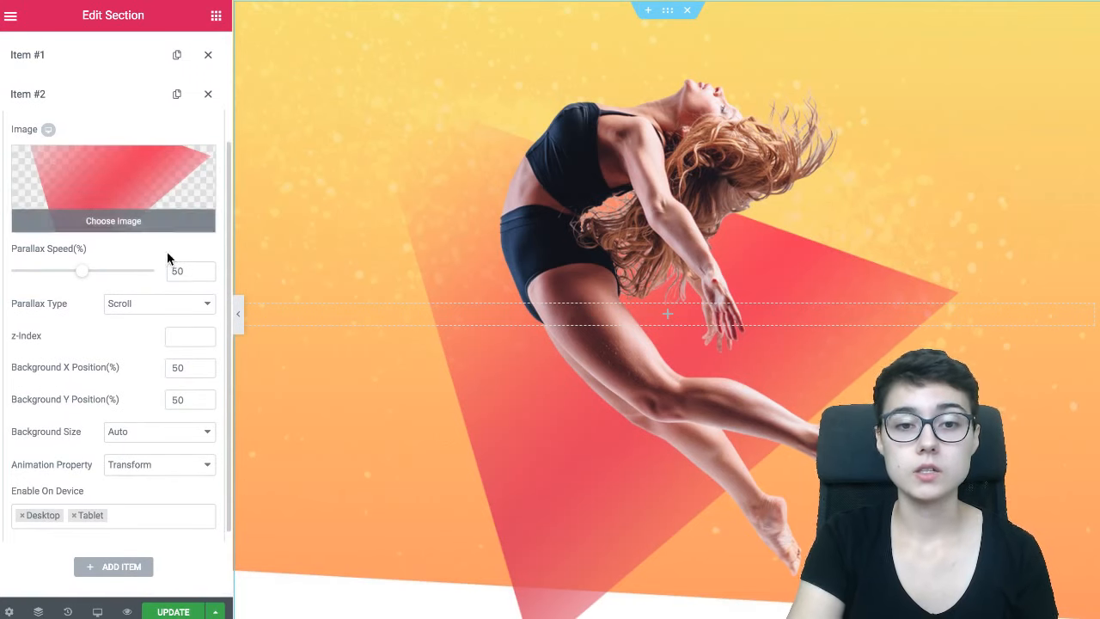
left_click(204, 337)
left_click(204, 337)
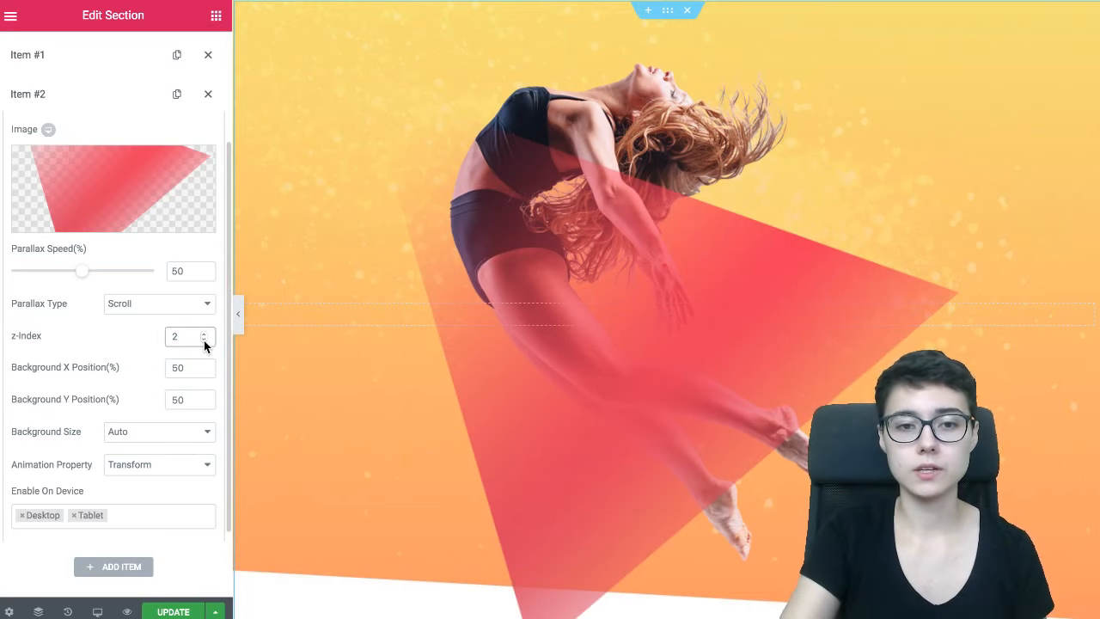
left_click(204, 341)
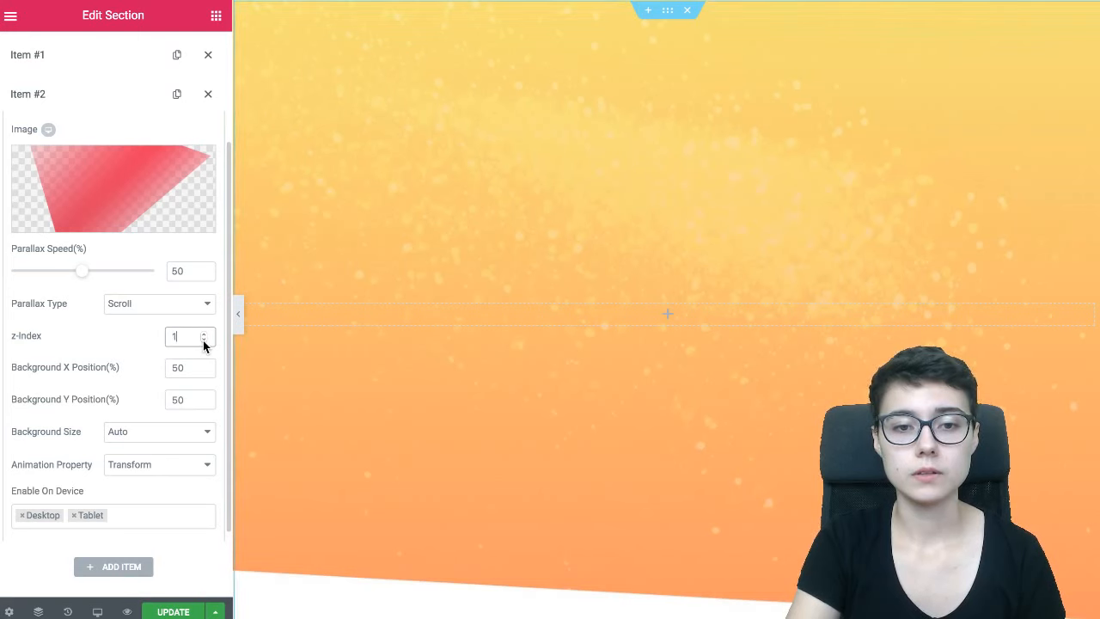
left_click(203, 342)
scroll(125, 114, "up", 1)
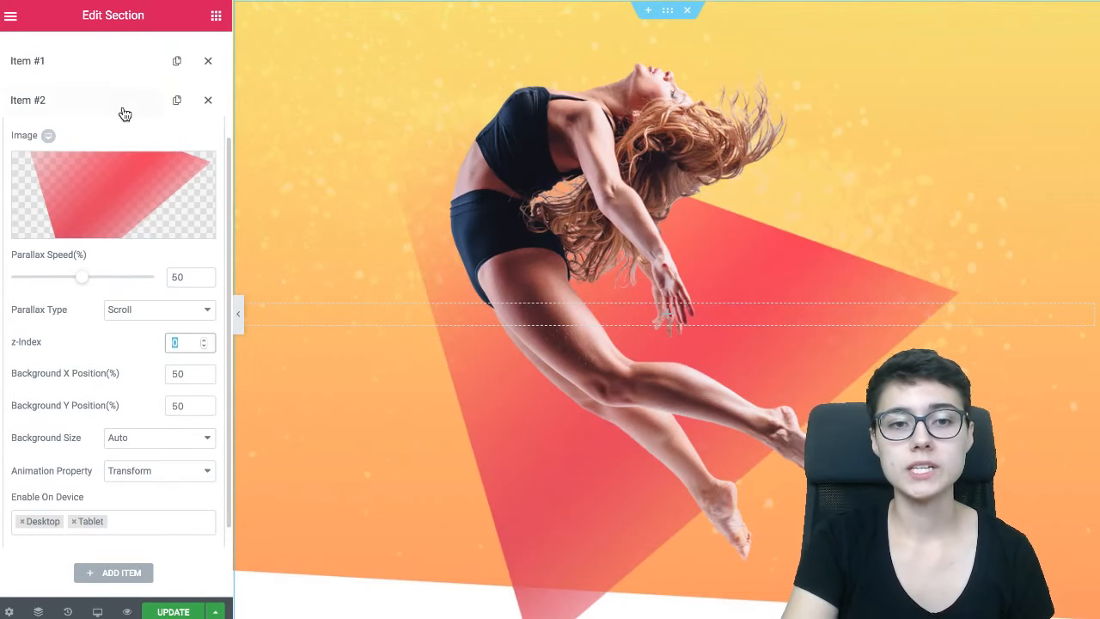
left_click(124, 111)
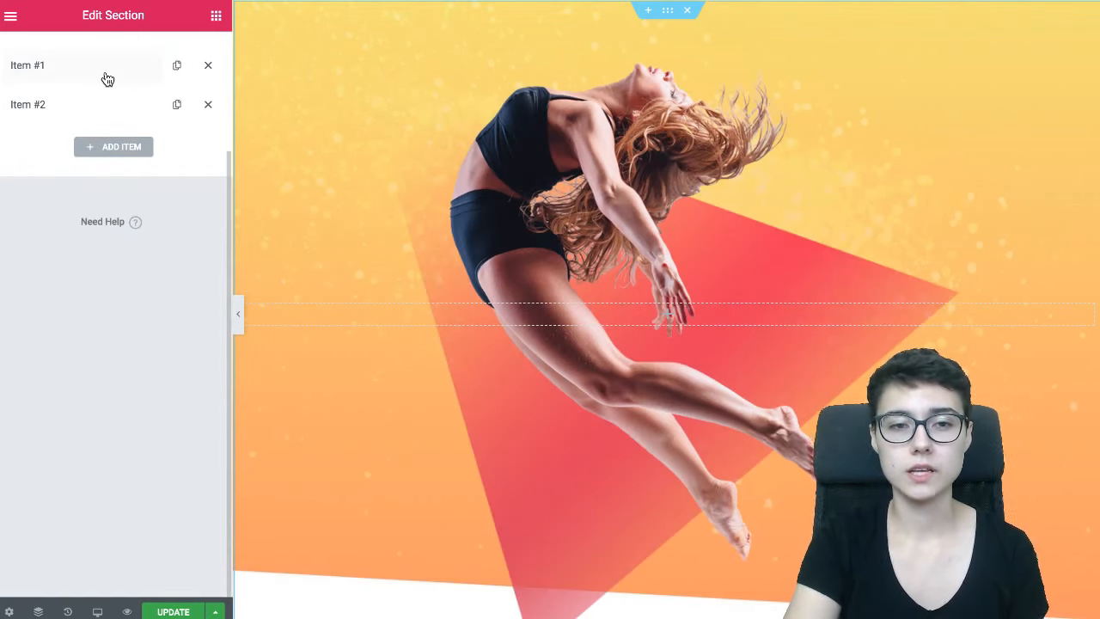
Step: Reopen the triangle layer's settings and set its parallax type to Mouse Move
scroll(82, 72, "up", 1)
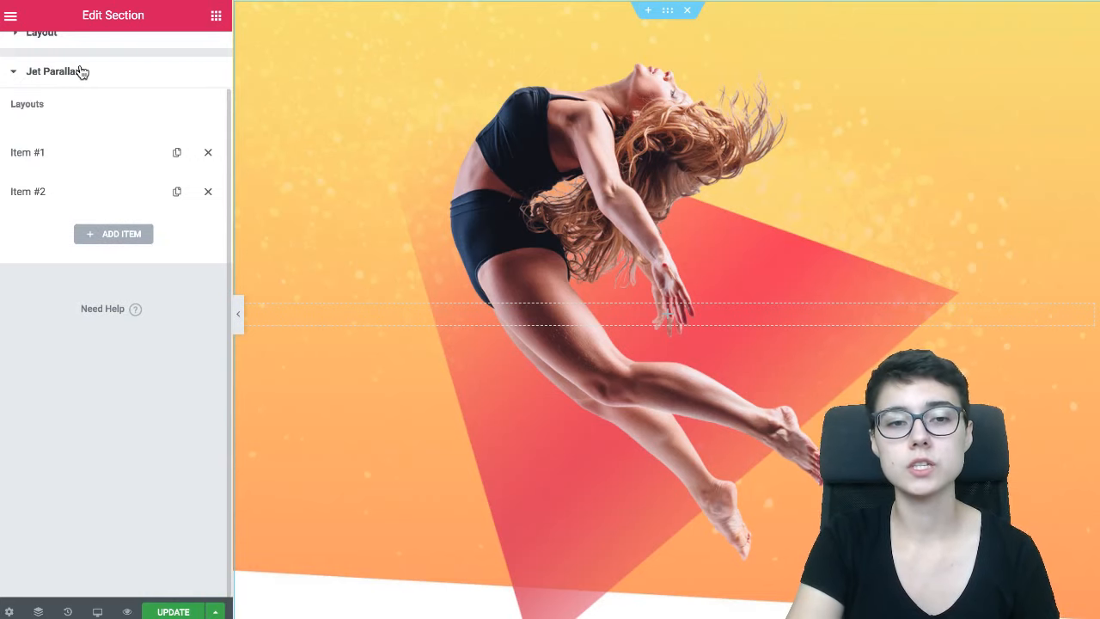
scroll(71, 152, "up", 1)
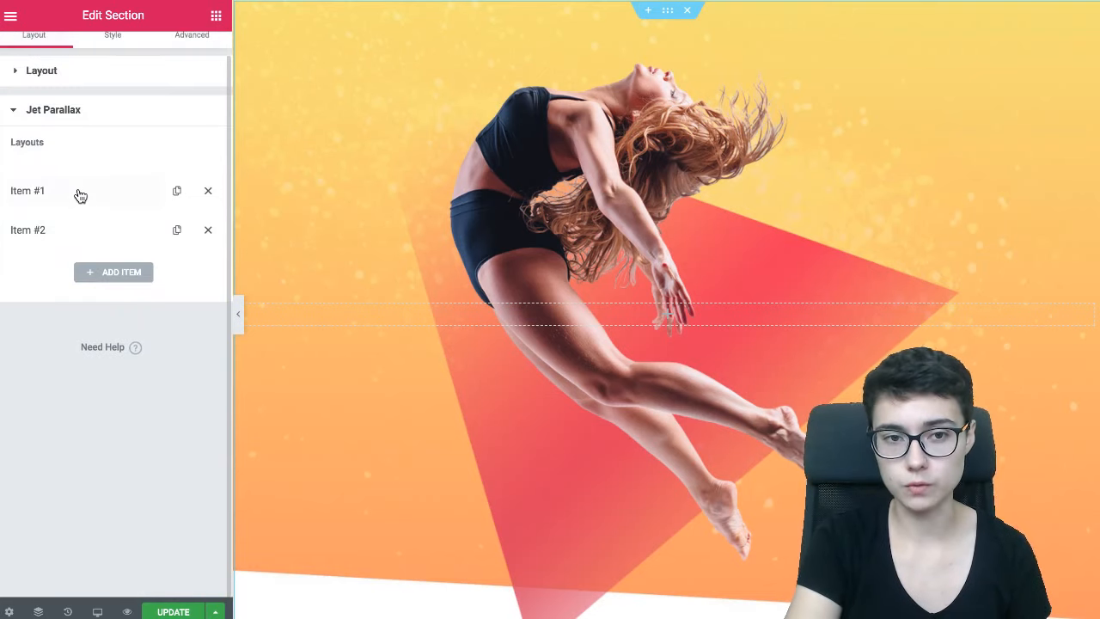
left_click(94, 238)
scroll(142, 362, "down", 1)
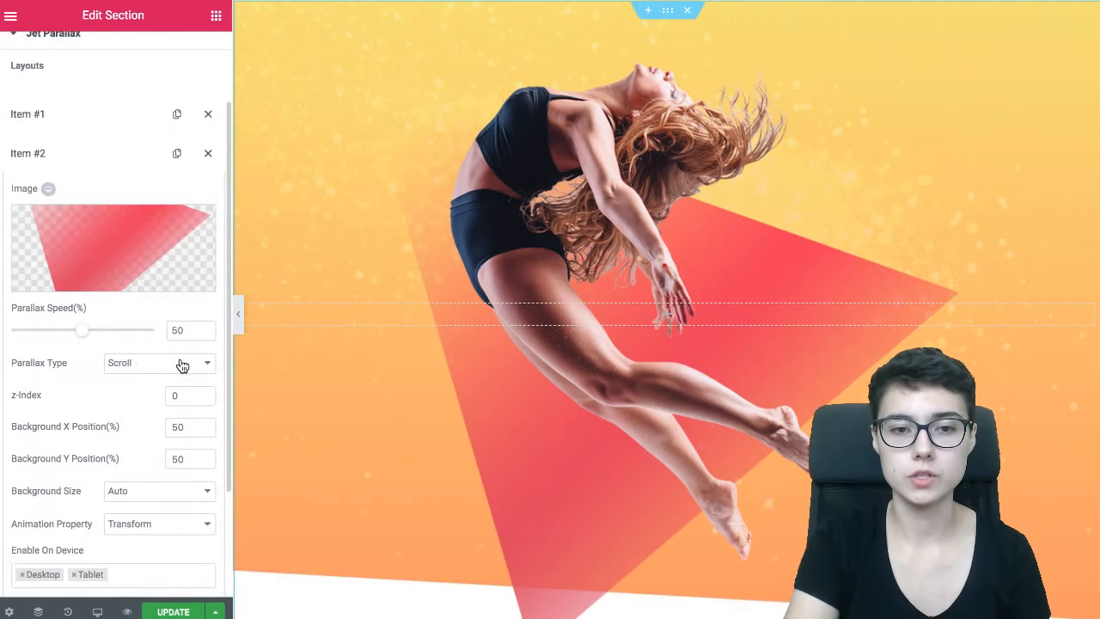
left_click(182, 365)
left_click(160, 373)
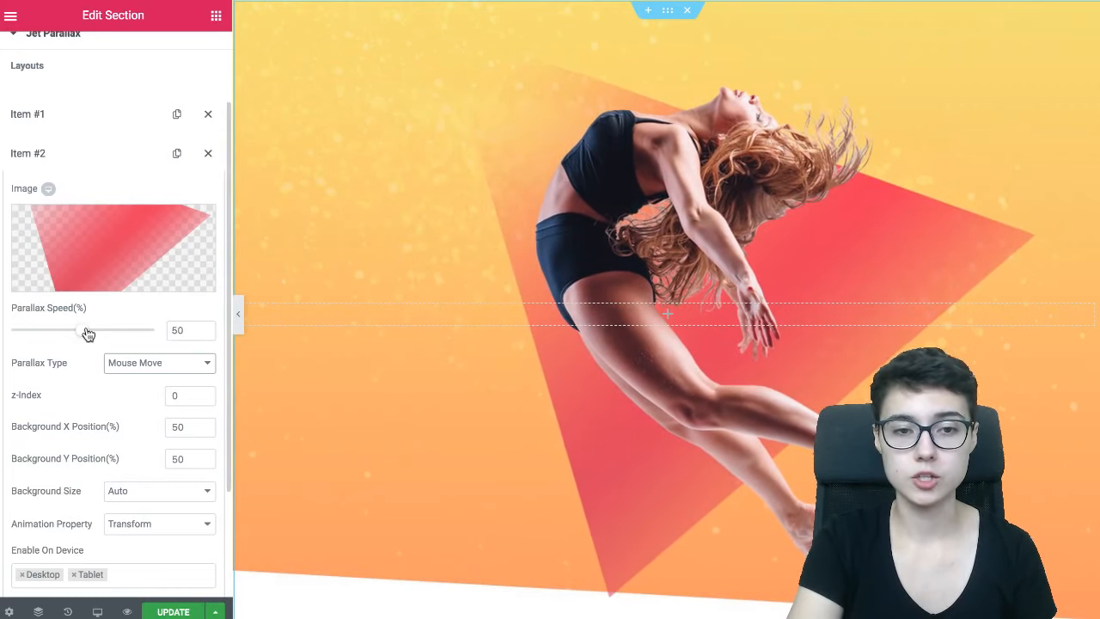
Step: Check the dancer layer's settings for comparison and reduce the triangle layer's parallax speed to 33%
left_click(103, 121)
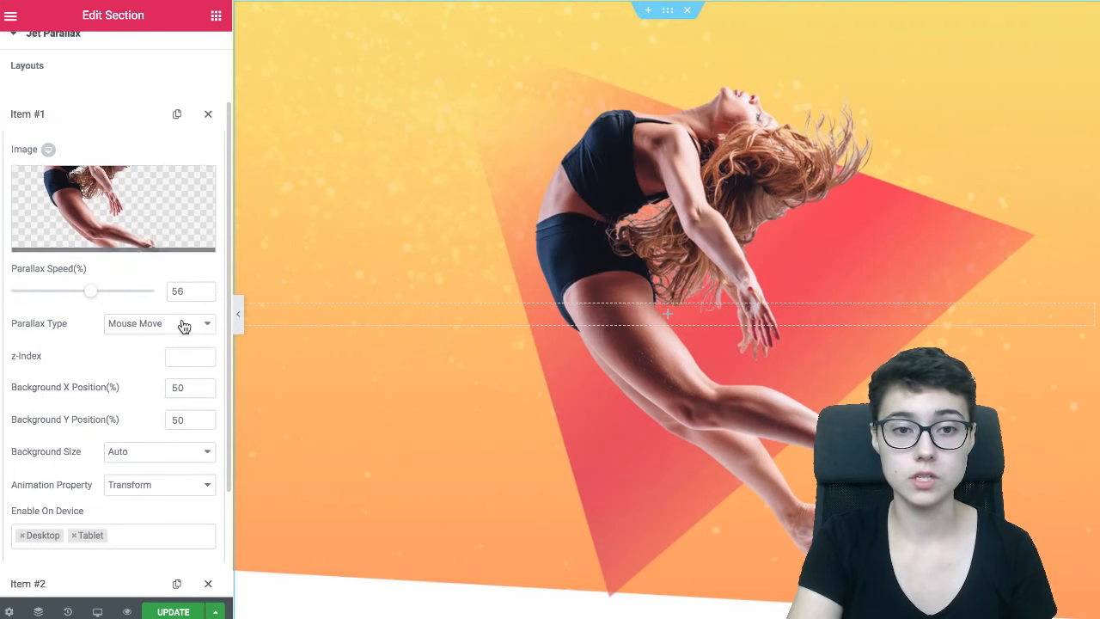
left_click(101, 125)
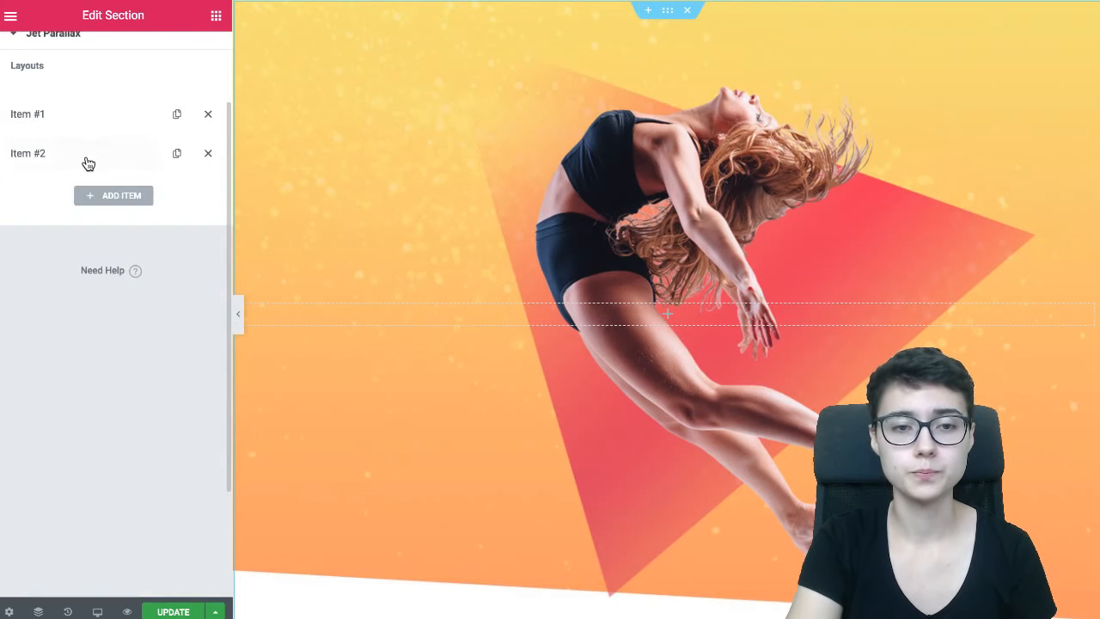
left_click(86, 160)
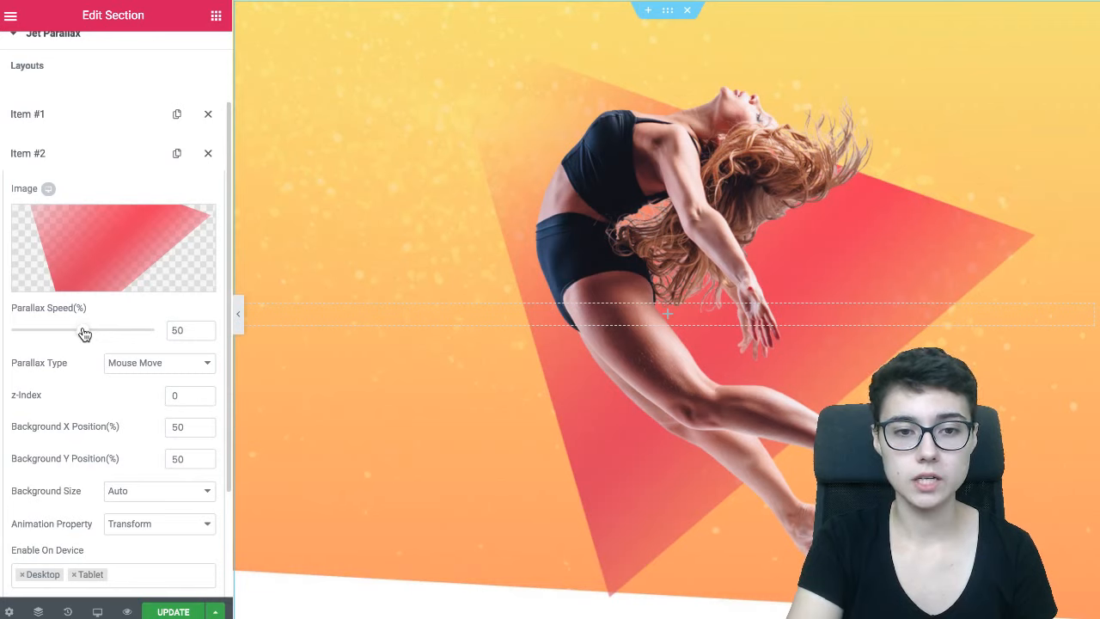
left_click_drag(85, 333, 62, 334)
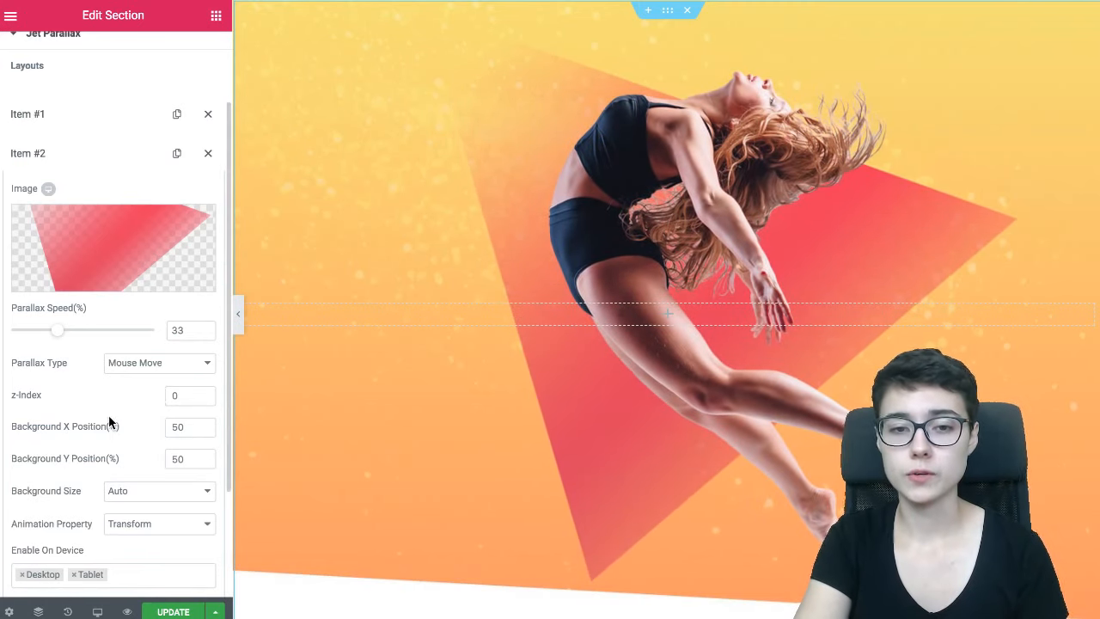
Step: Review the triangle layer's remaining settings and its background size options, keeping Auto
scroll(109, 422, "down", 2)
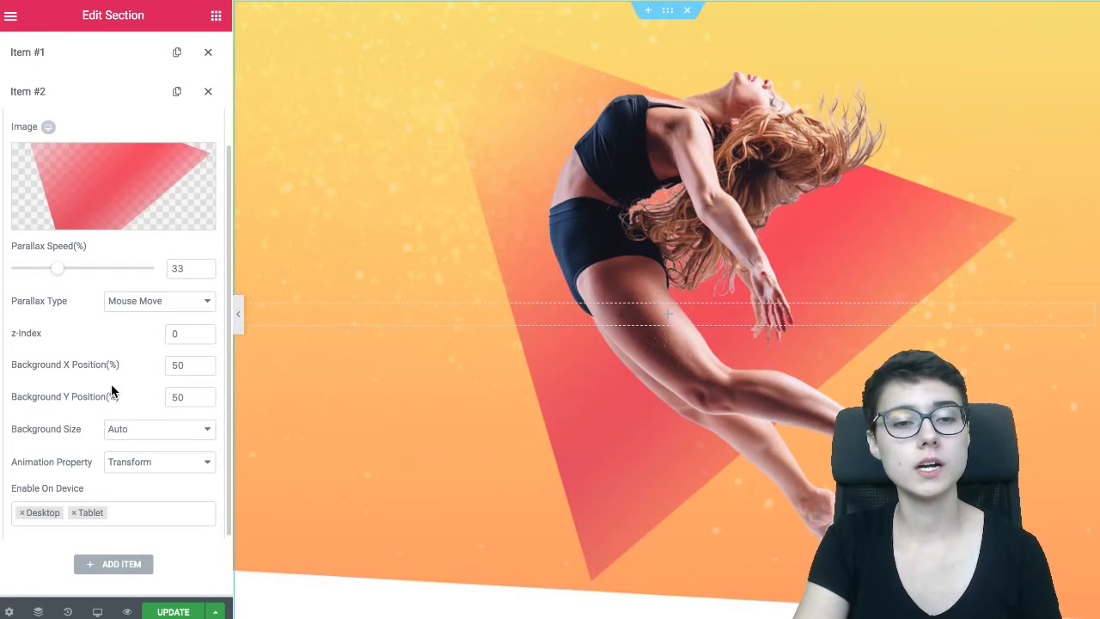
scroll(110, 364, "up", 1)
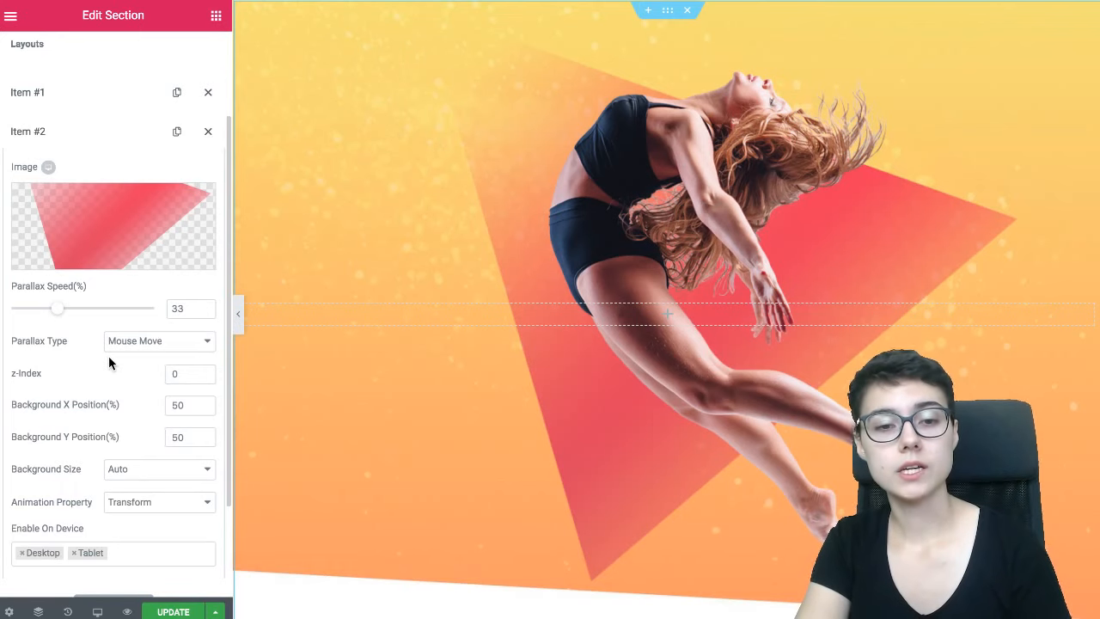
scroll(92, 367, "down", 1)
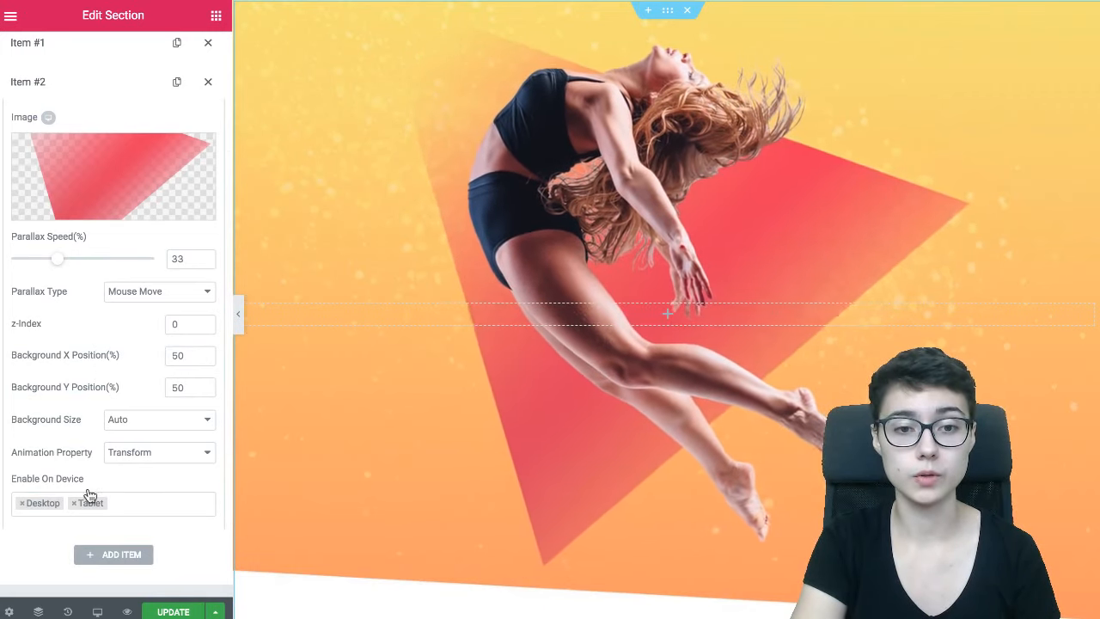
left_click(137, 427)
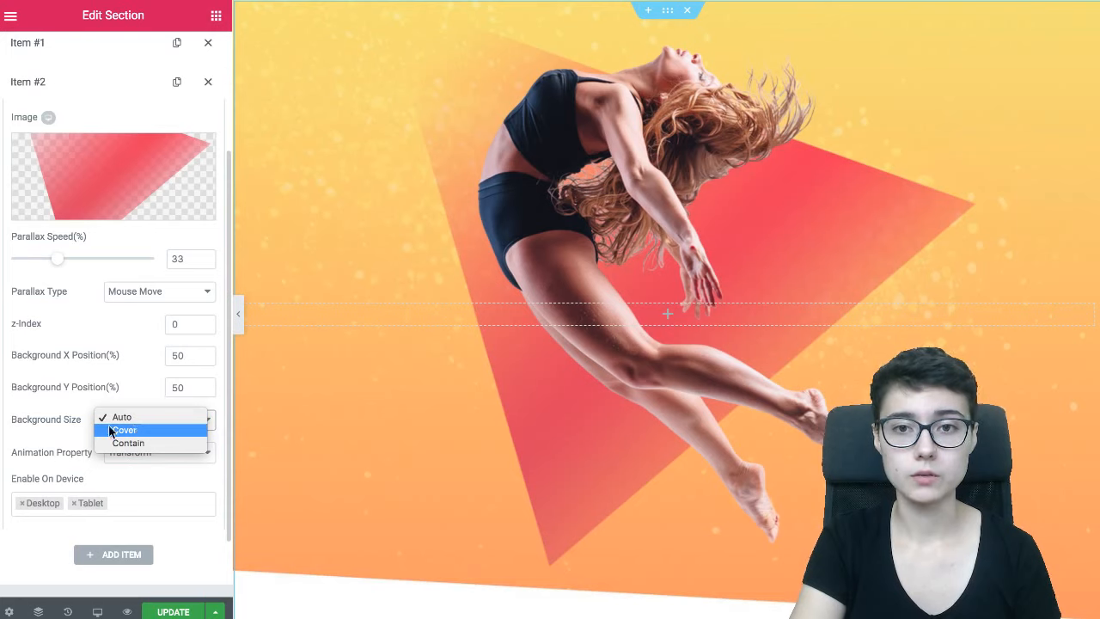
left_click(60, 427)
scroll(73, 421, "up", 1)
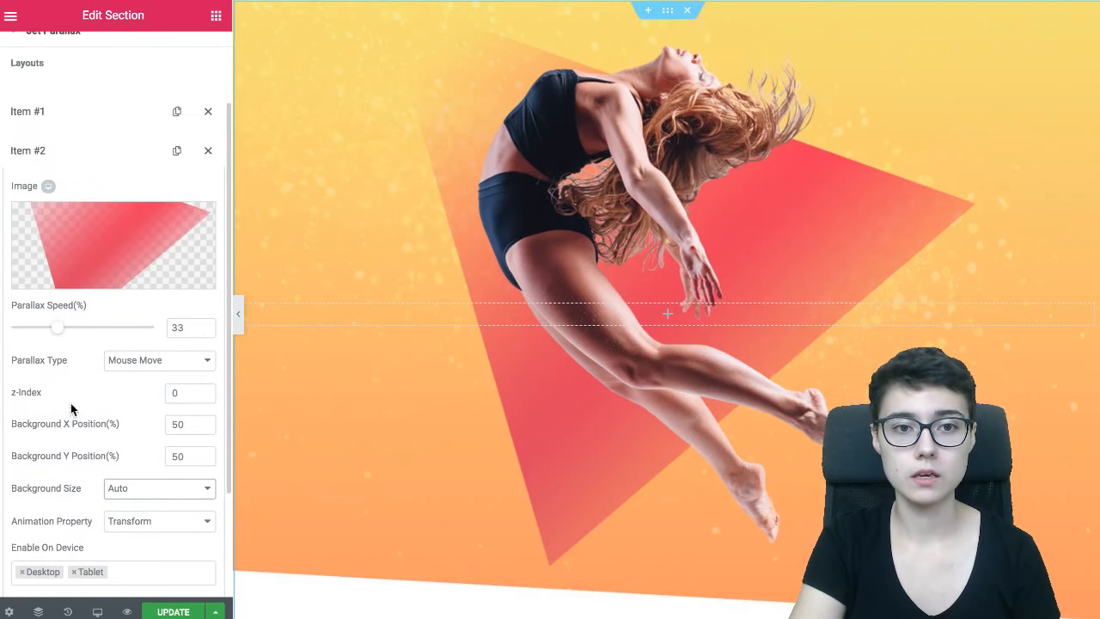
Step: Add a third parallax layer and insert the red circle image 100-1.png from the media library
left_click(88, 157)
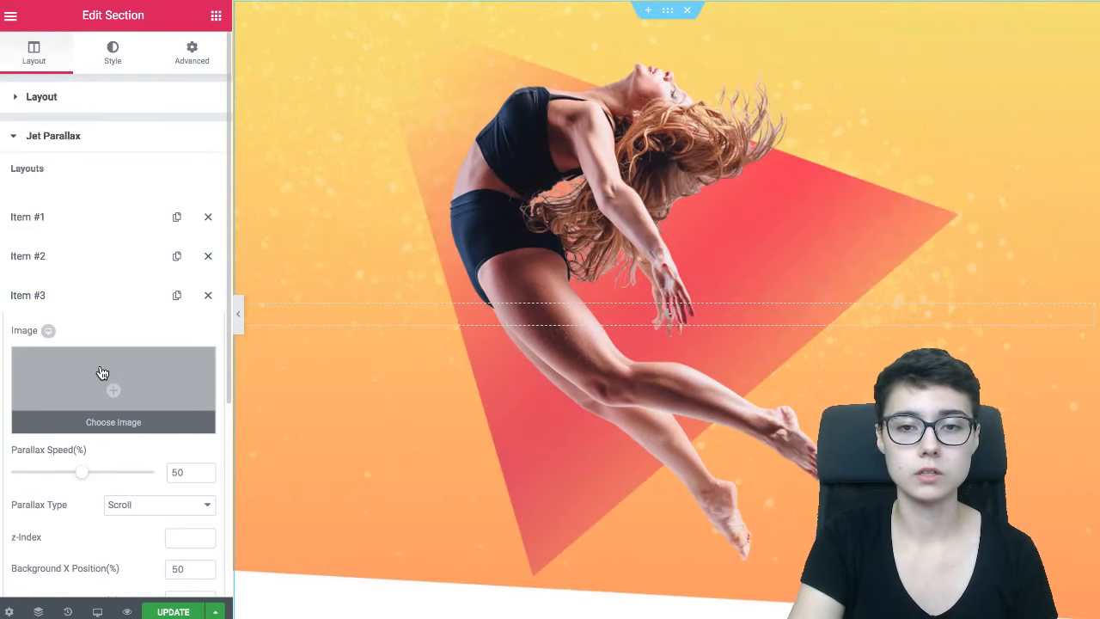
left_click(102, 372)
left_click(199, 188)
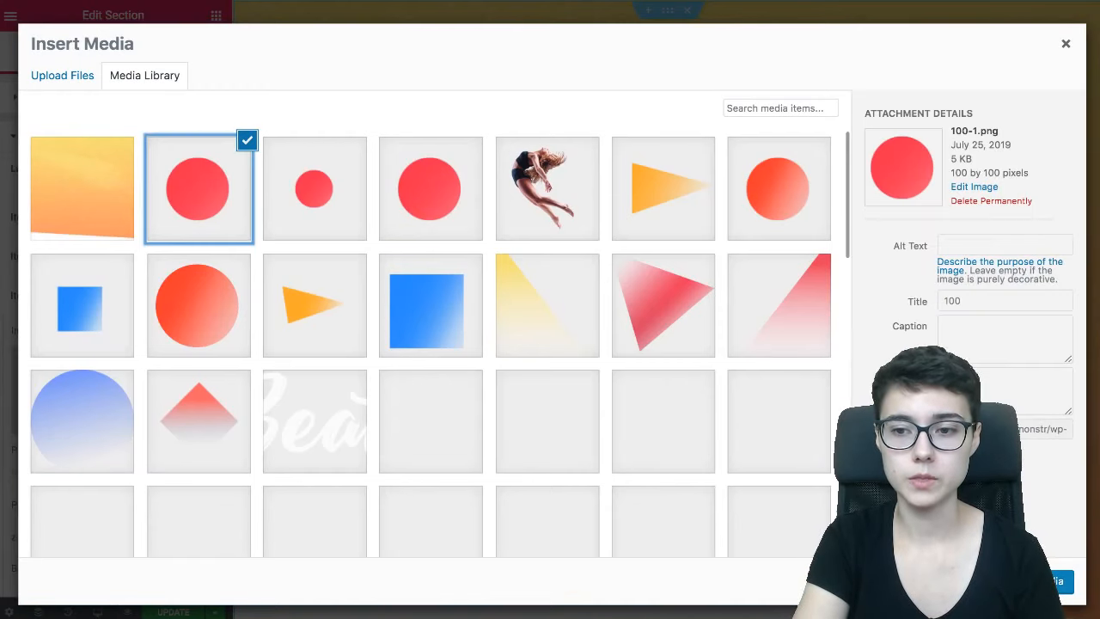
left_click(1037, 582)
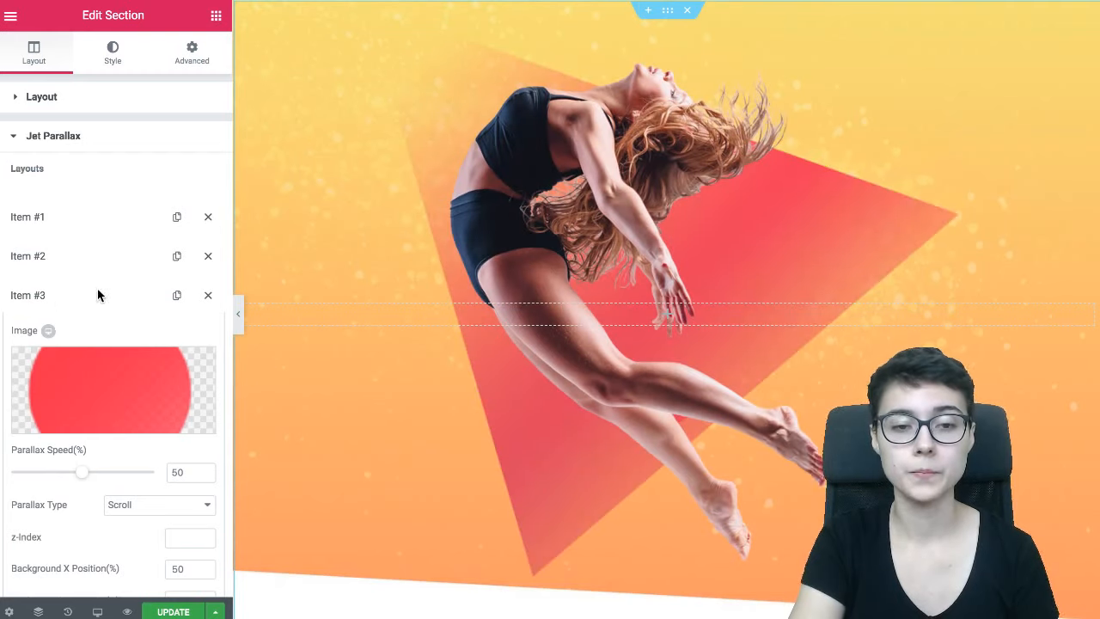
Step: Set the red circle layer's z-index to 3, background X position to 80%, and background Y position to 60%
scroll(107, 311, "down", 1)
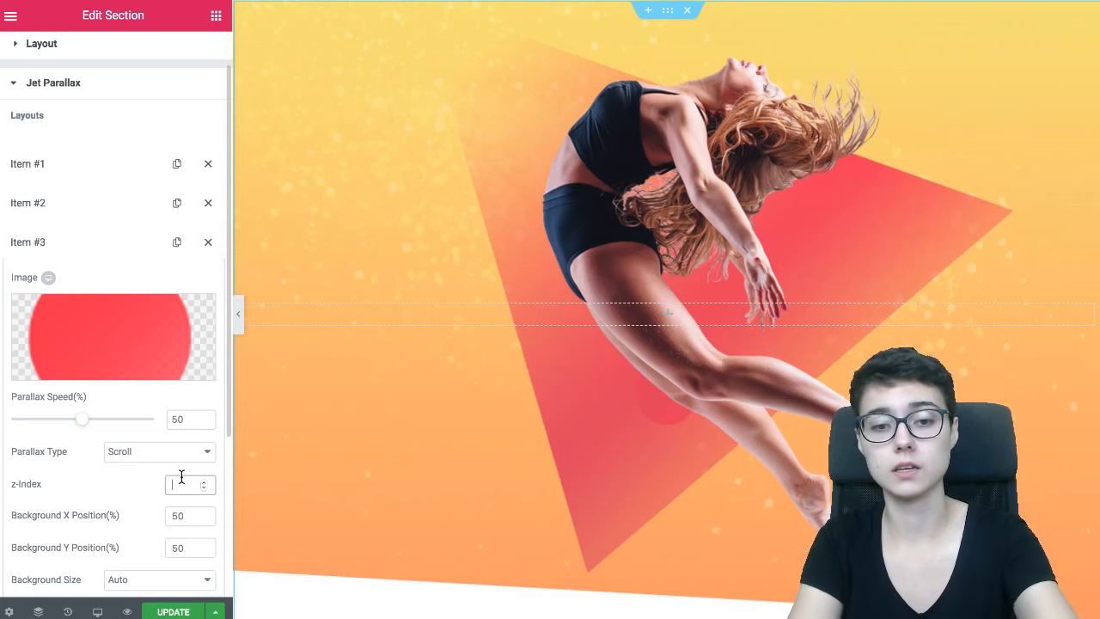
type("3")
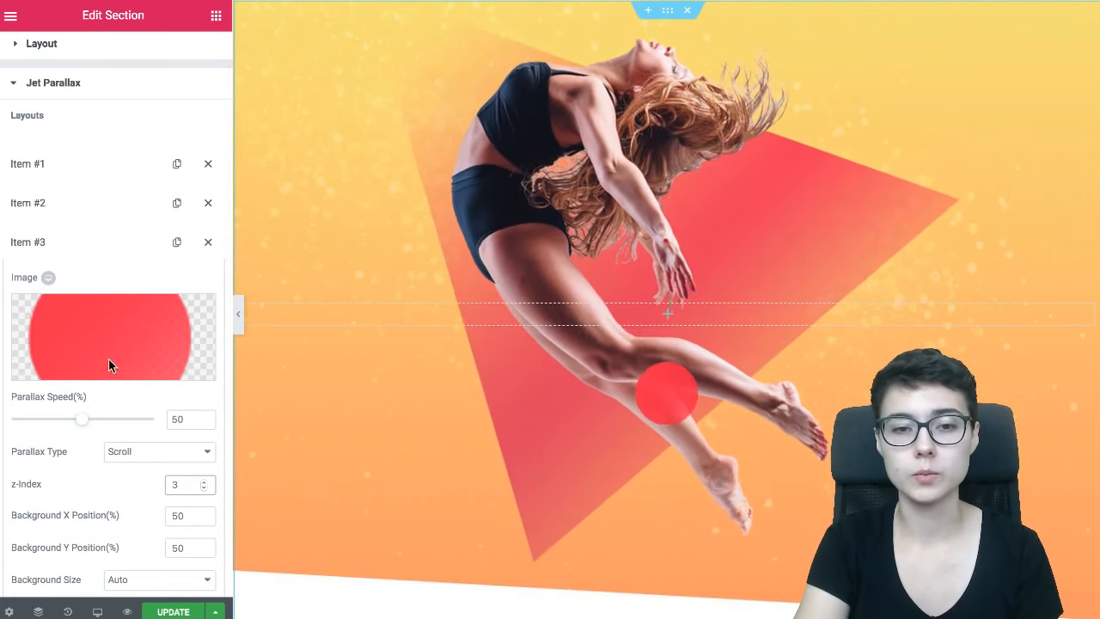
left_click(190, 519)
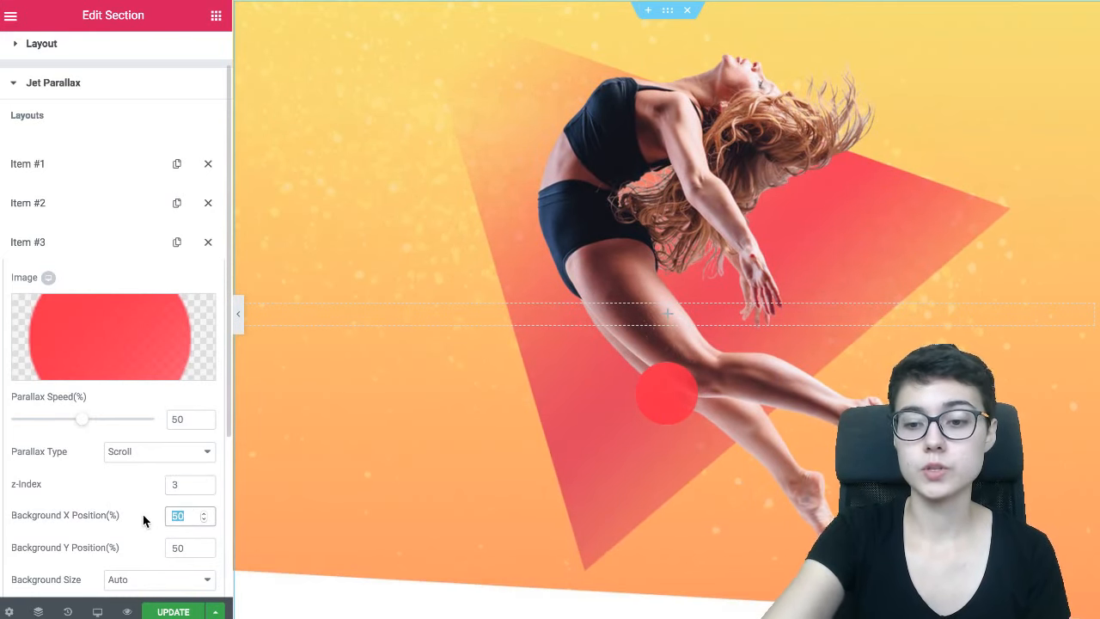
type("80")
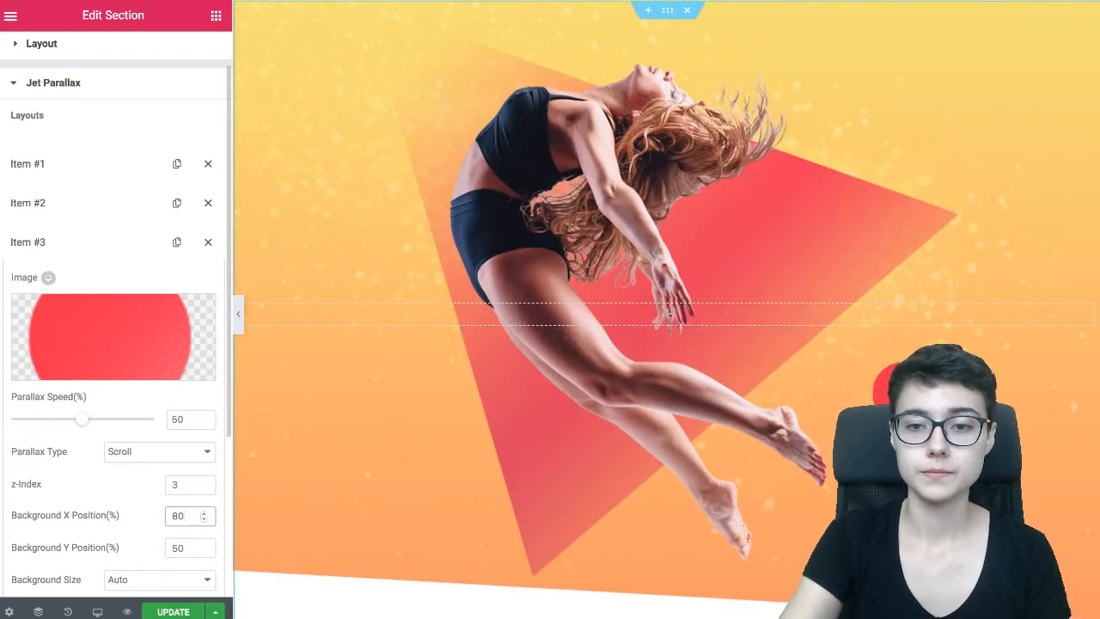
left_click_drag(177, 548, 162, 549)
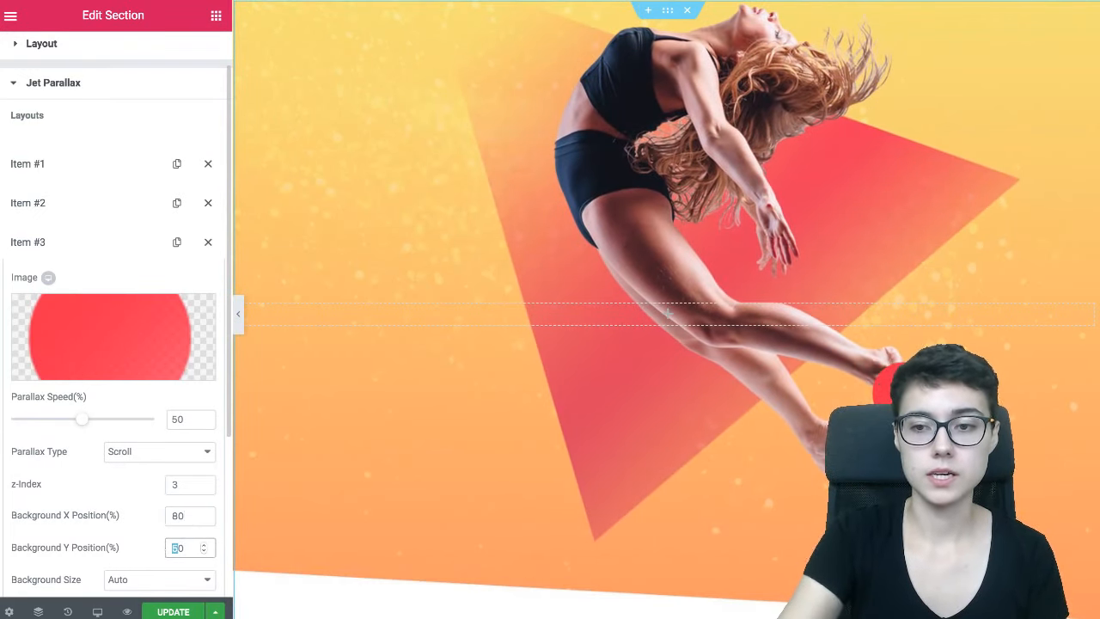
type("6")
Step: Set the red circle layer's parallax speed to 75% and its parallax type to Mouse Move, and collapse its settings
left_click_drag(120, 428, 128, 425)
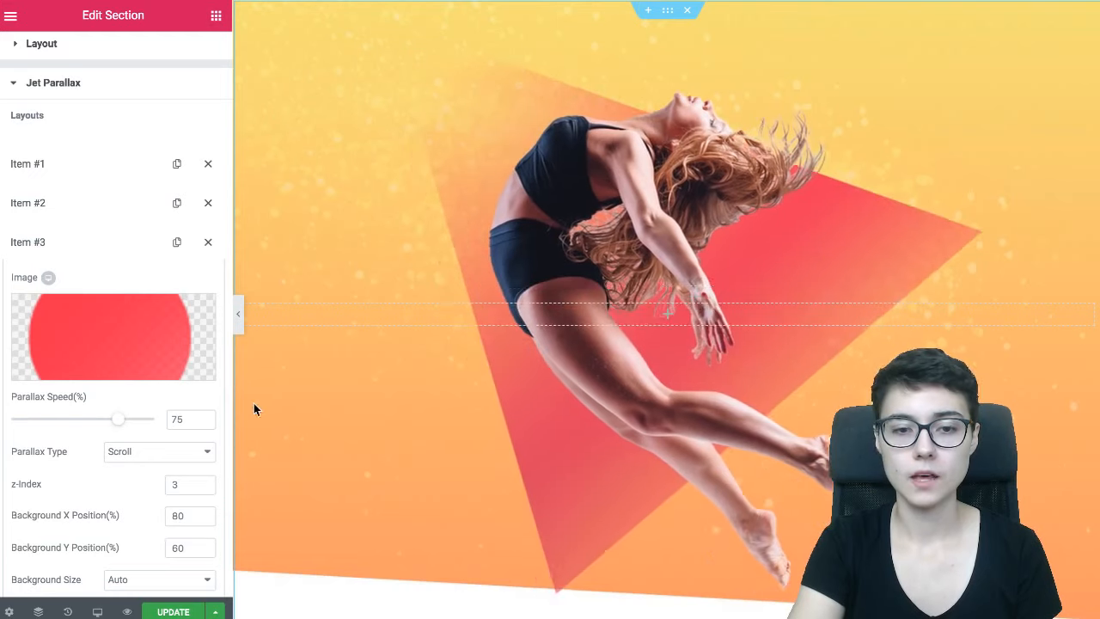
left_click(170, 452)
left_click(168, 464)
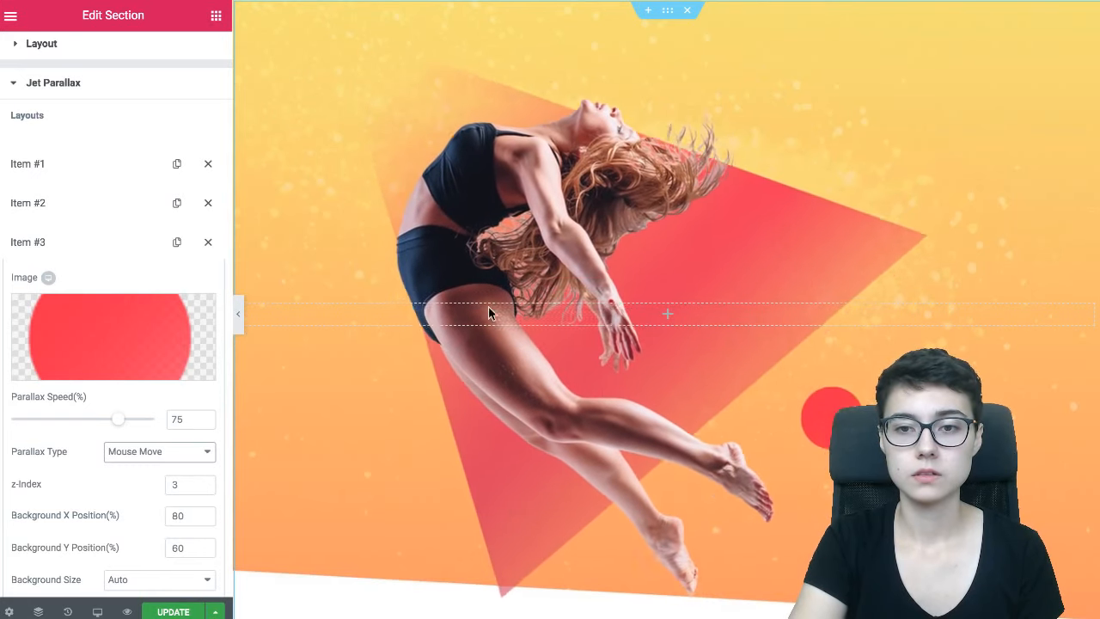
left_click(74, 247)
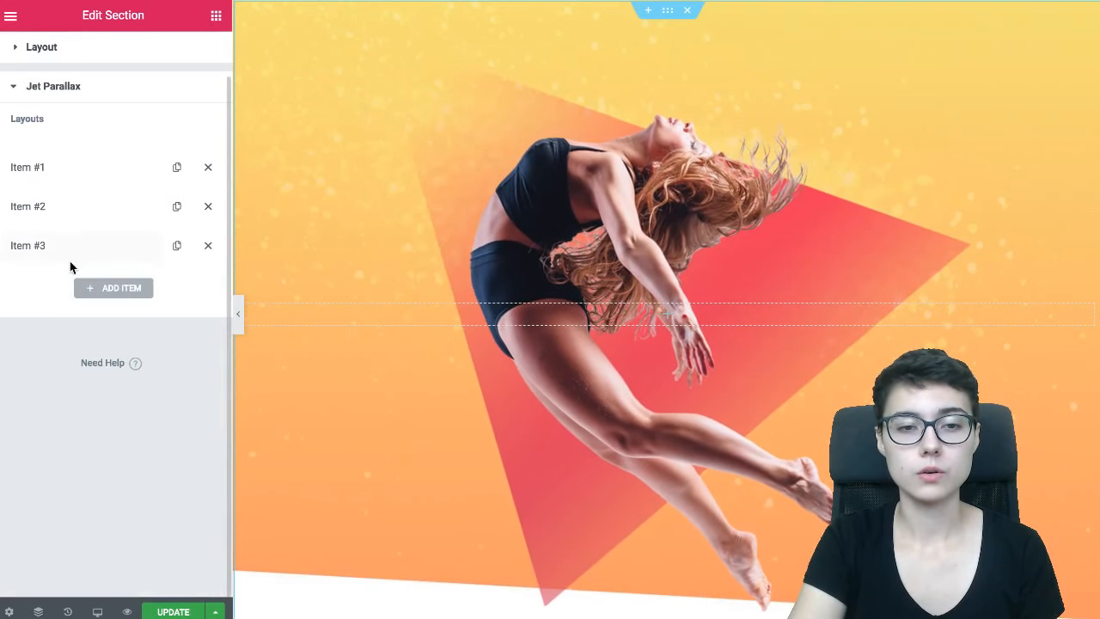
Step: Add a fourth parallax layer and insert the smallest red circle image from the media library
left_click(113, 289)
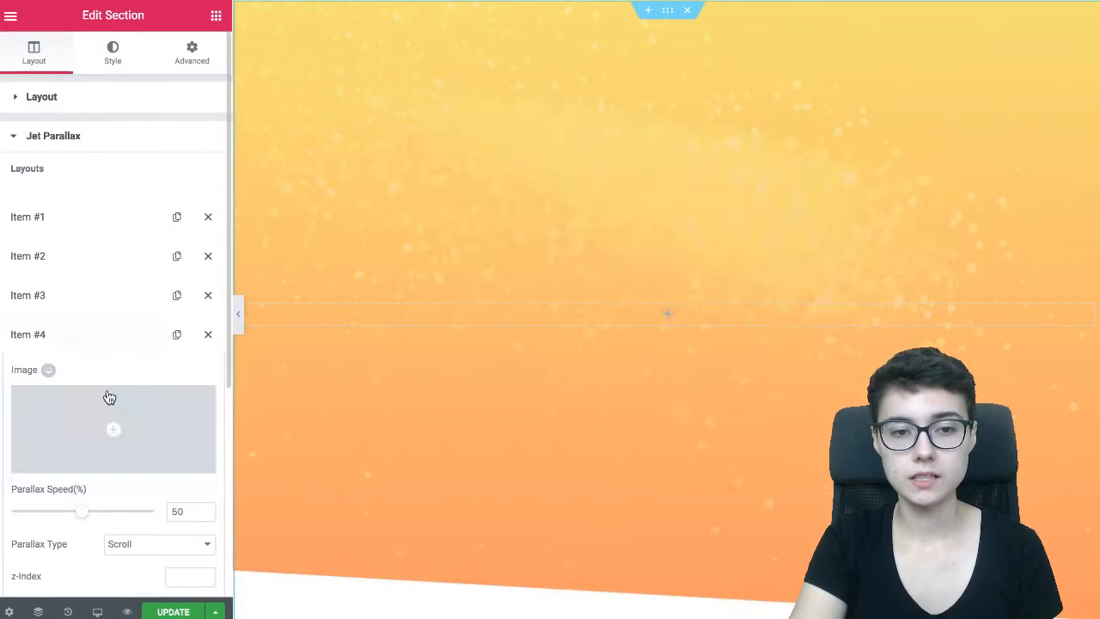
left_click(113, 419)
left_click(355, 199)
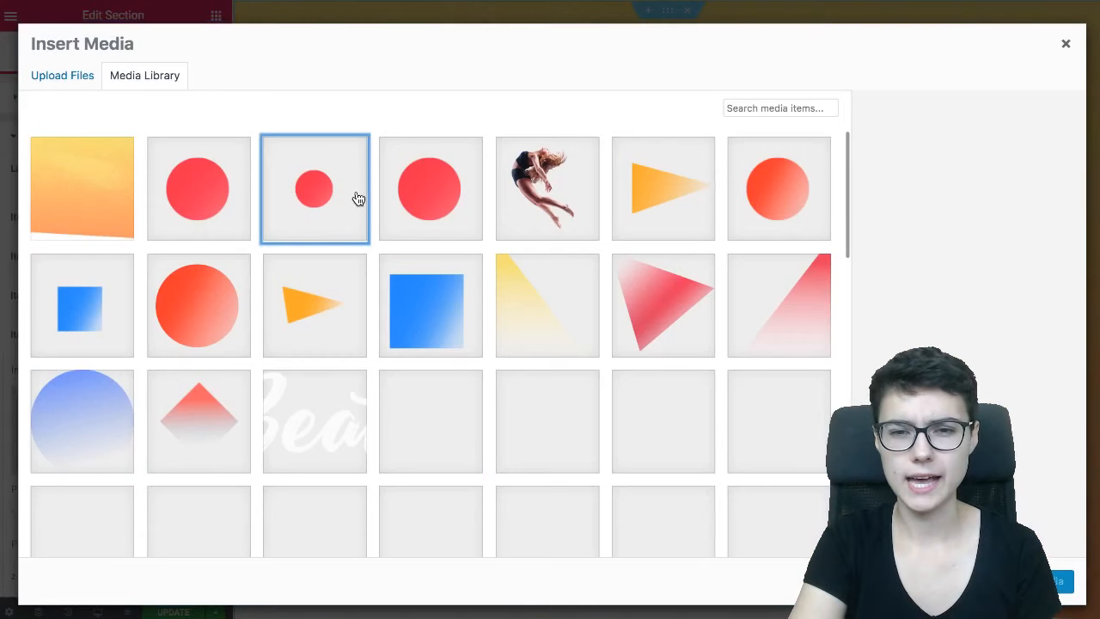
left_click(1042, 582)
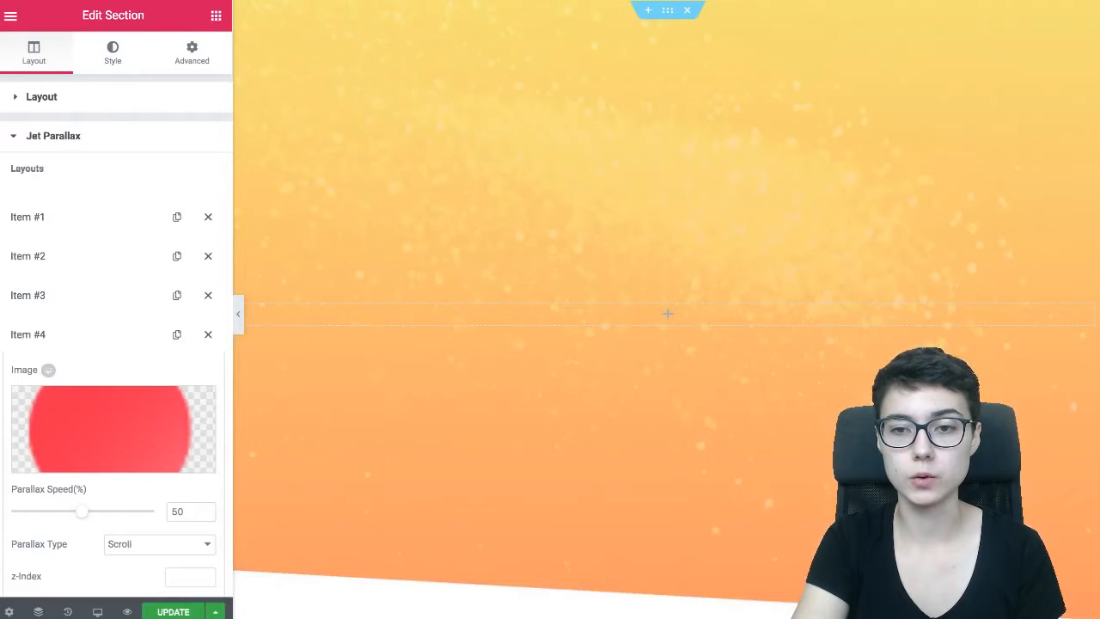
Step: Set the fourth parallax layer's parallax type to Mouse Move for the smallest red circle
scroll(437, 296, "down", 1)
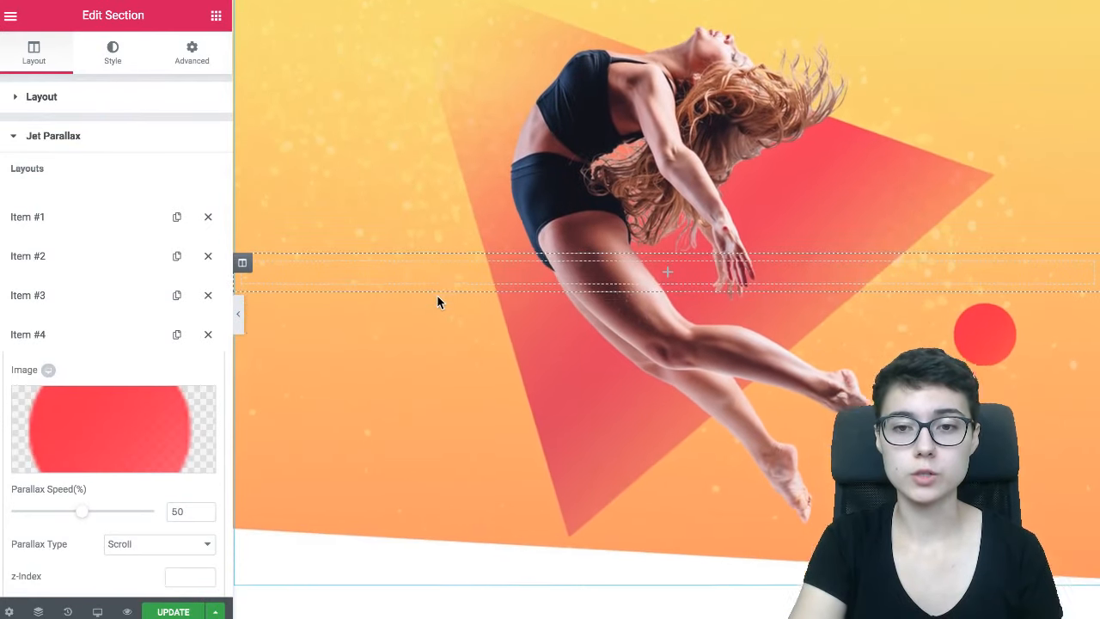
scroll(421, 275, "up", 1)
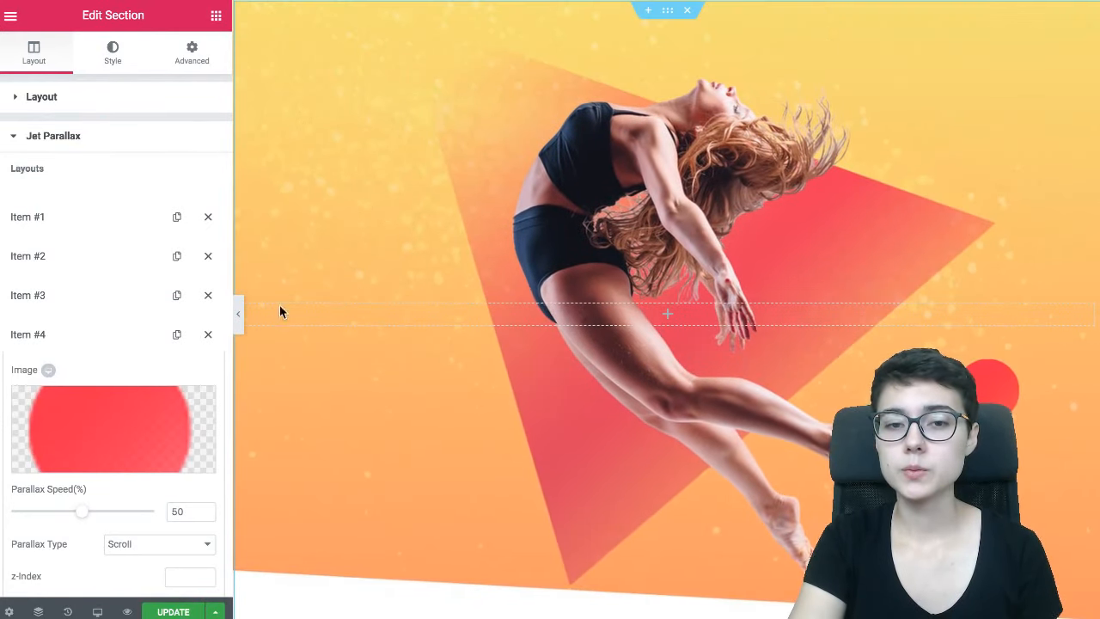
scroll(115, 316, "down", 5)
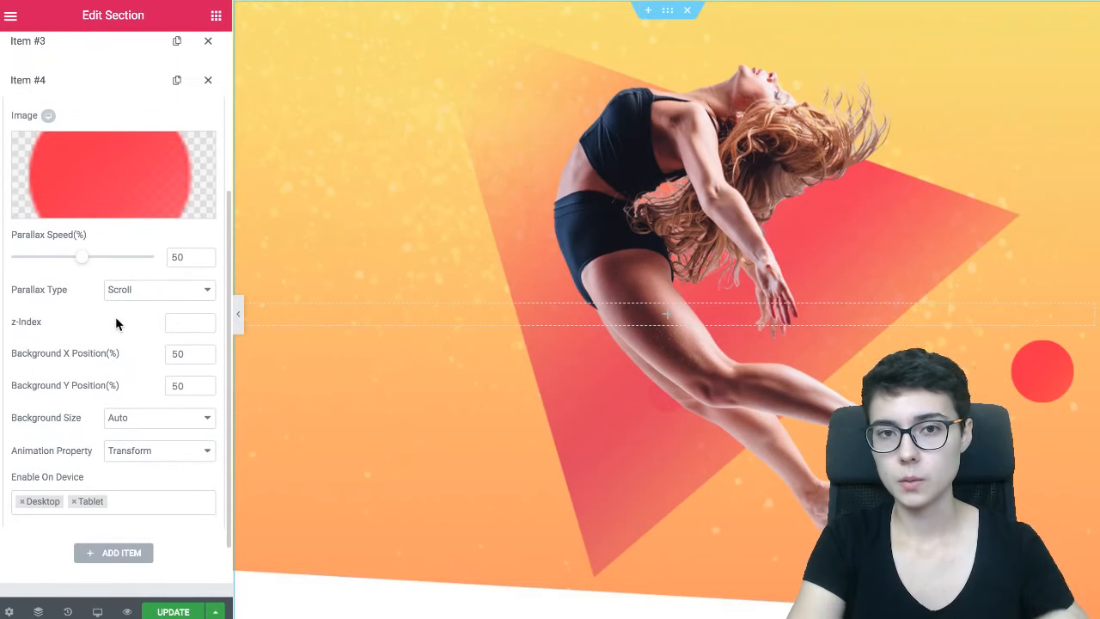
left_click(126, 296)
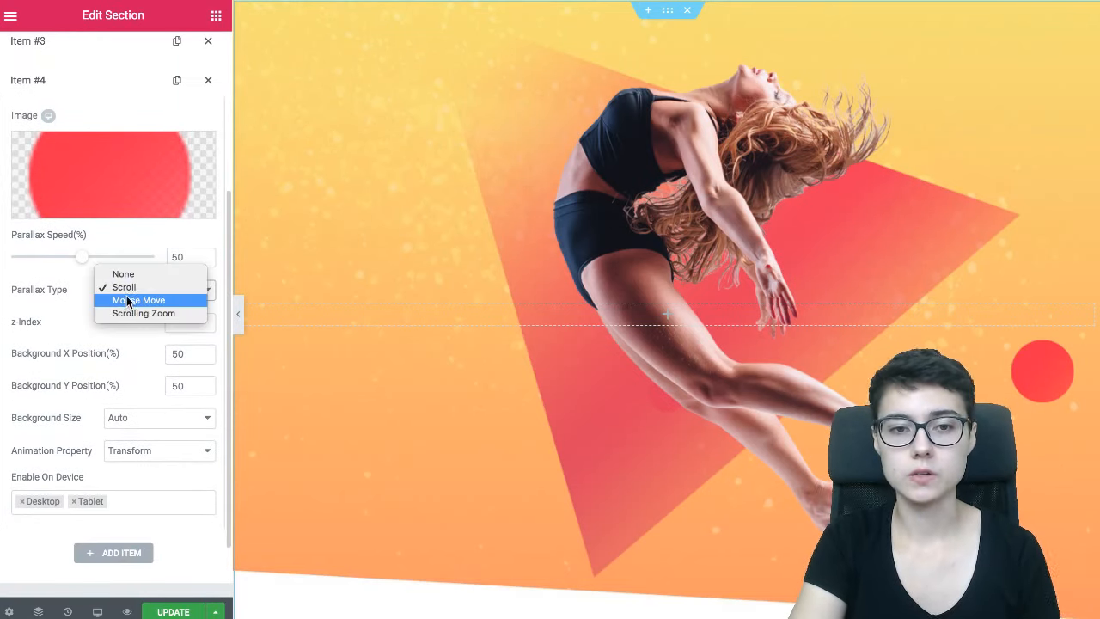
left_click(127, 301)
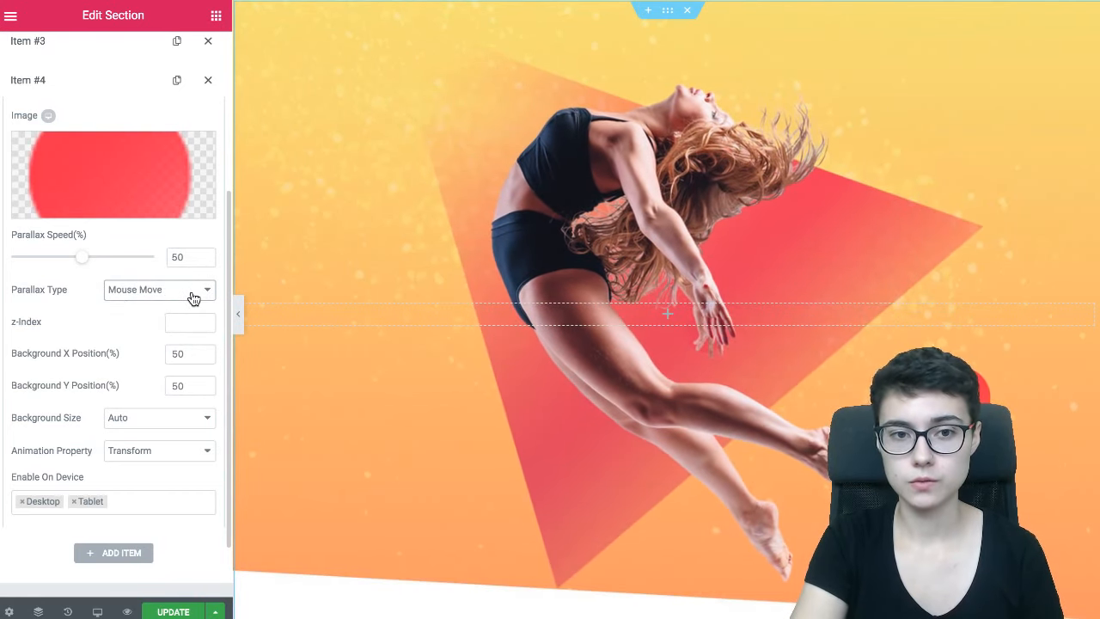
left_click(135, 297)
left_click(136, 291)
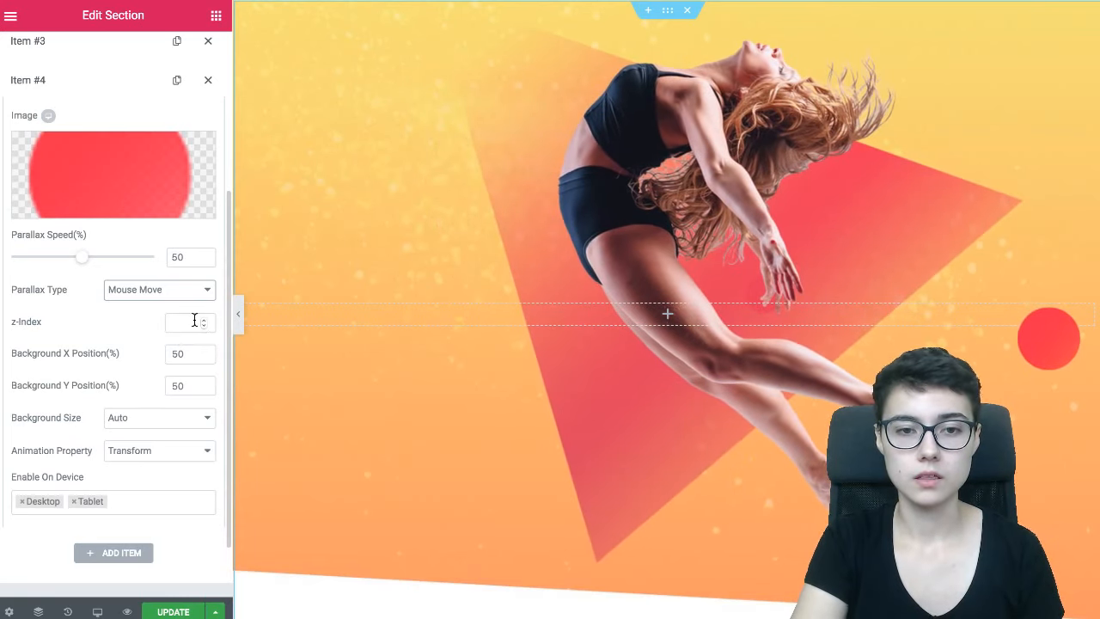
Step: Set the small circle layer's z-index to 4, background X position to 20%, and background Y position to 70%
left_click(194, 320)
type("4")
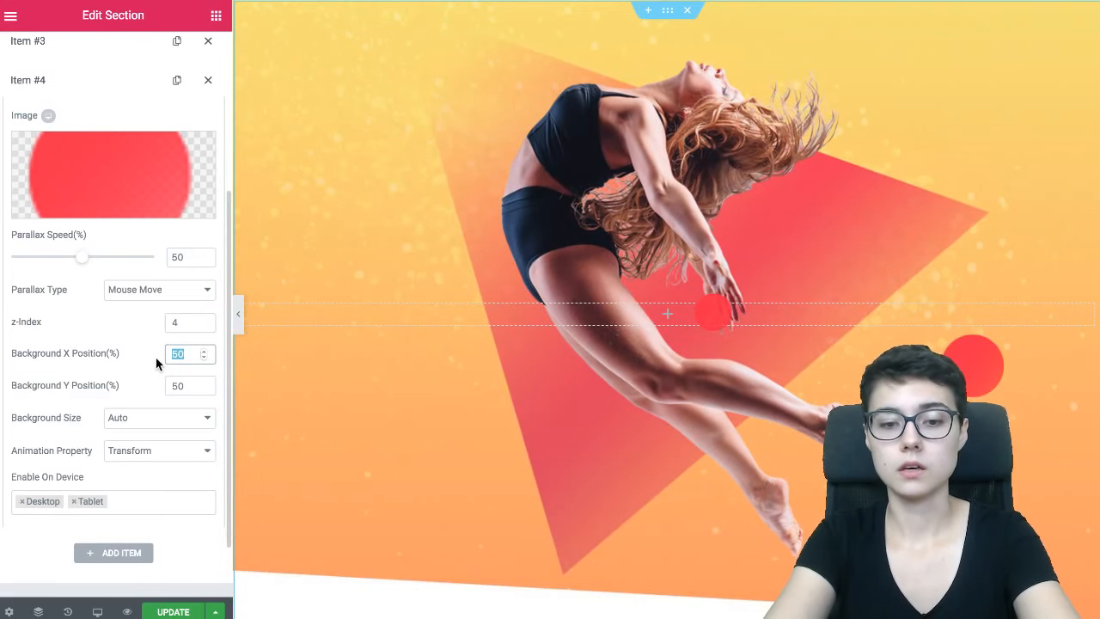
type("20")
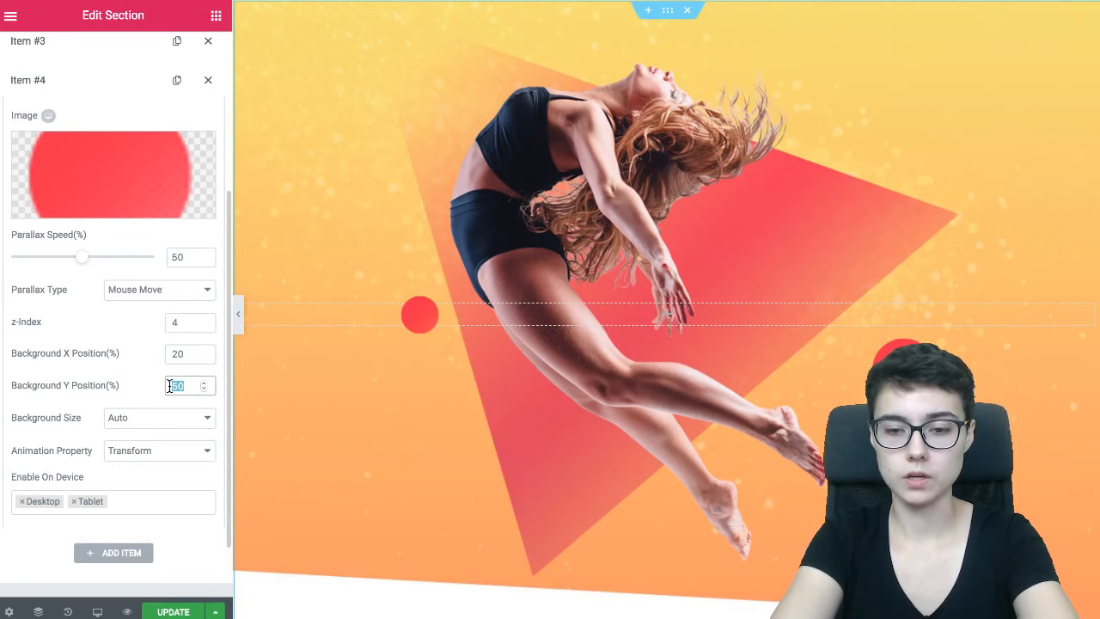
type("70")
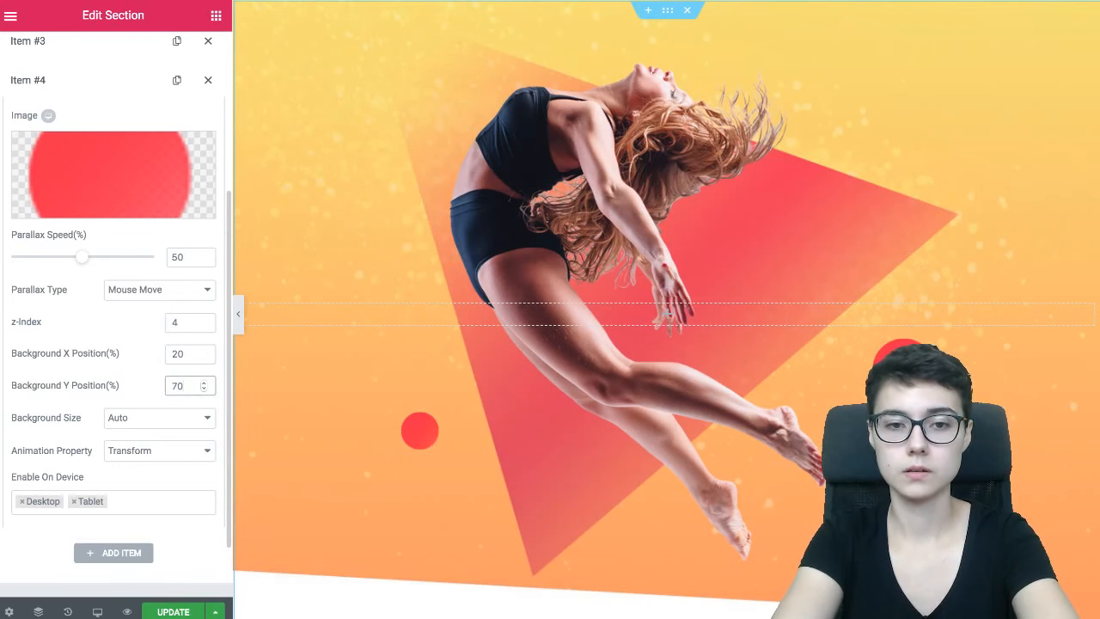
Step: Set Item #4's background Y position to 20%, its parallax speed to 90% and its parallax type to Scroll
key("BackSpace")
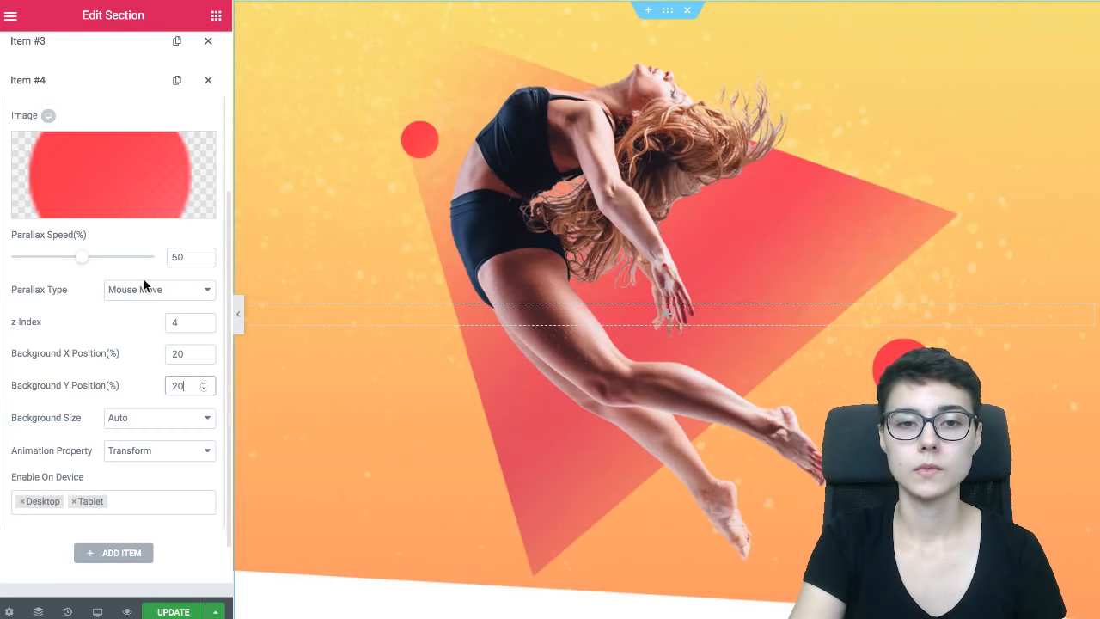
left_click(141, 257)
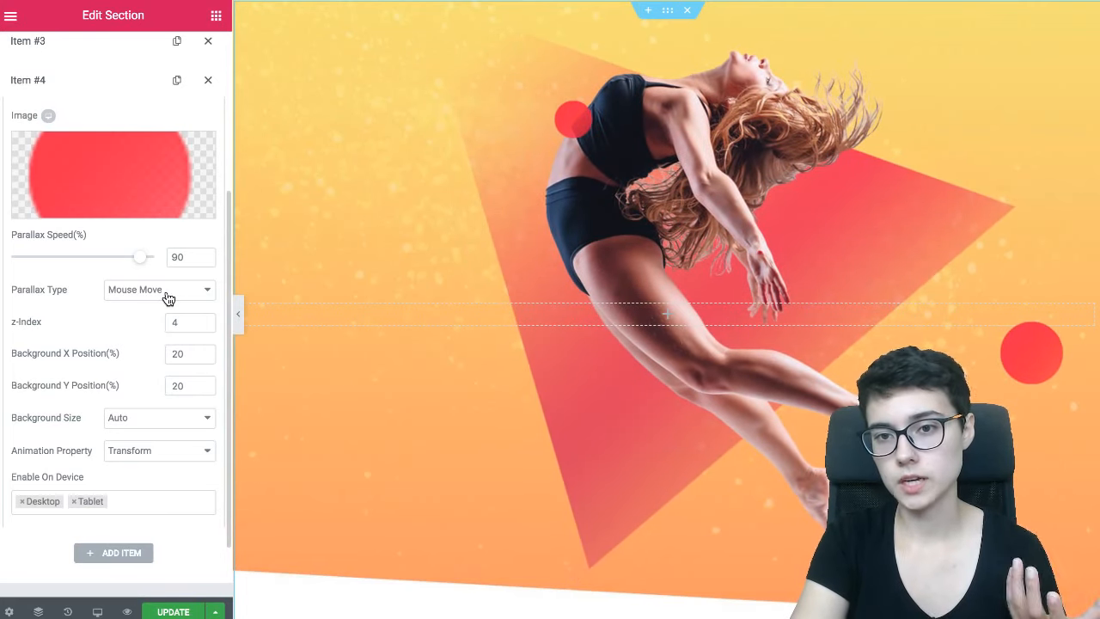
left_click(167, 298)
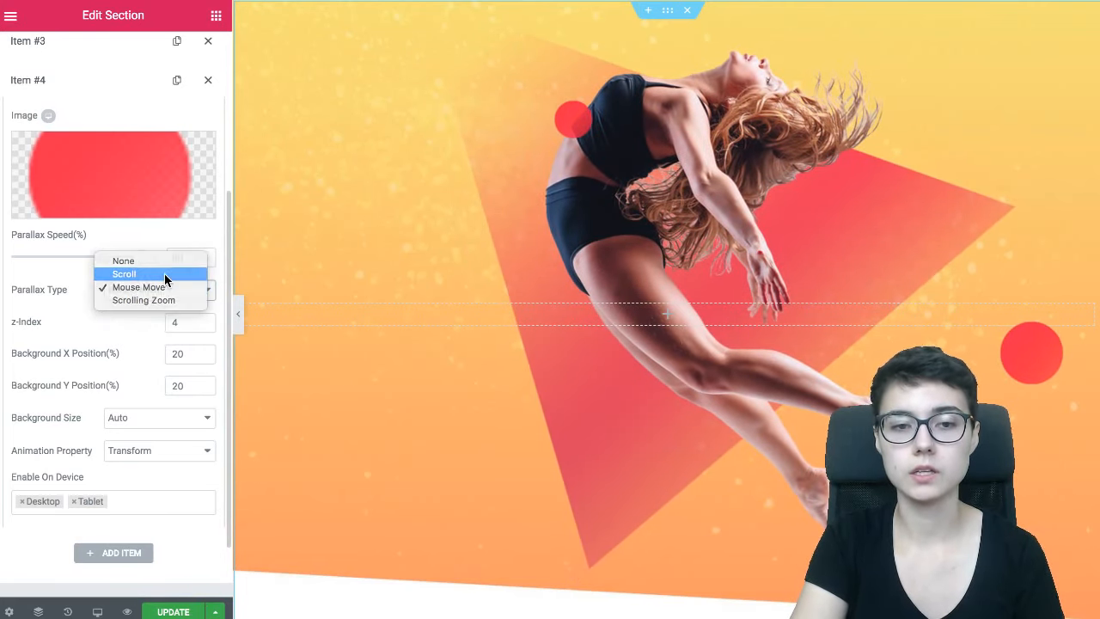
left_click(163, 274)
Step: Change the parallax type of Item #3 to Scroll
left_click(117, 49)
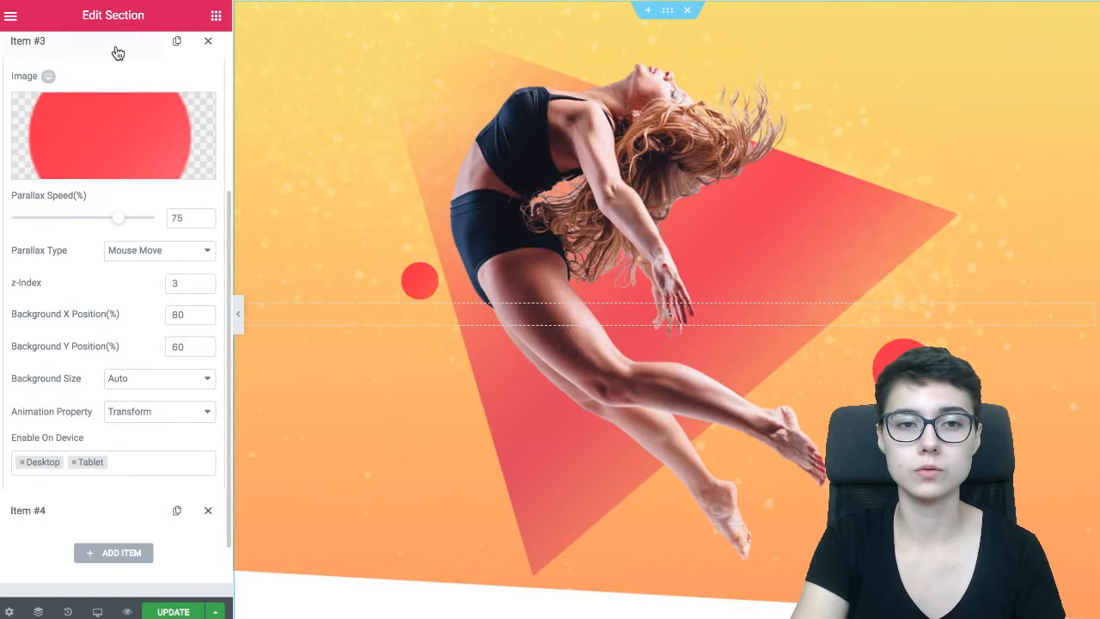
left_click(185, 248)
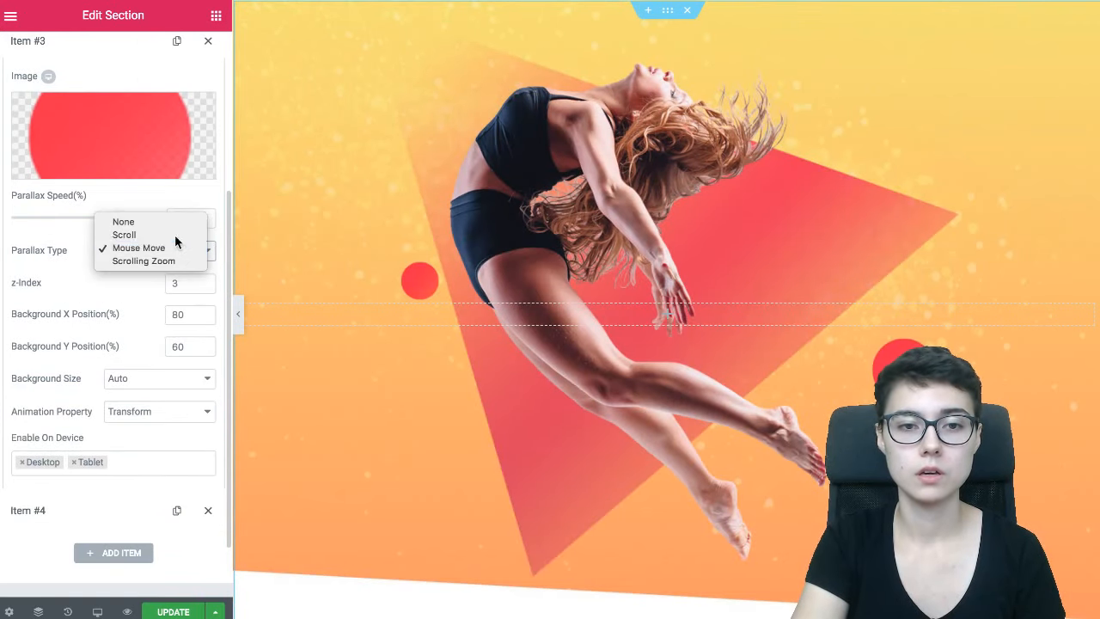
left_click(365, 254)
key("Up")
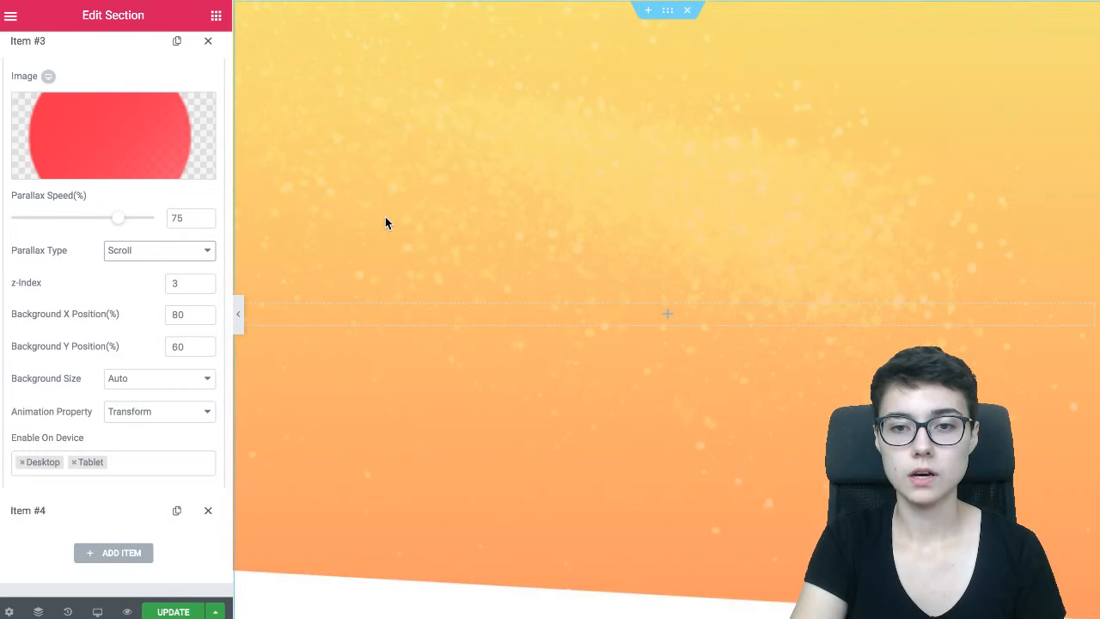
Step: Preview how the two red circles move in the hero section while the page scrolls
scroll(385, 223, "down", 3)
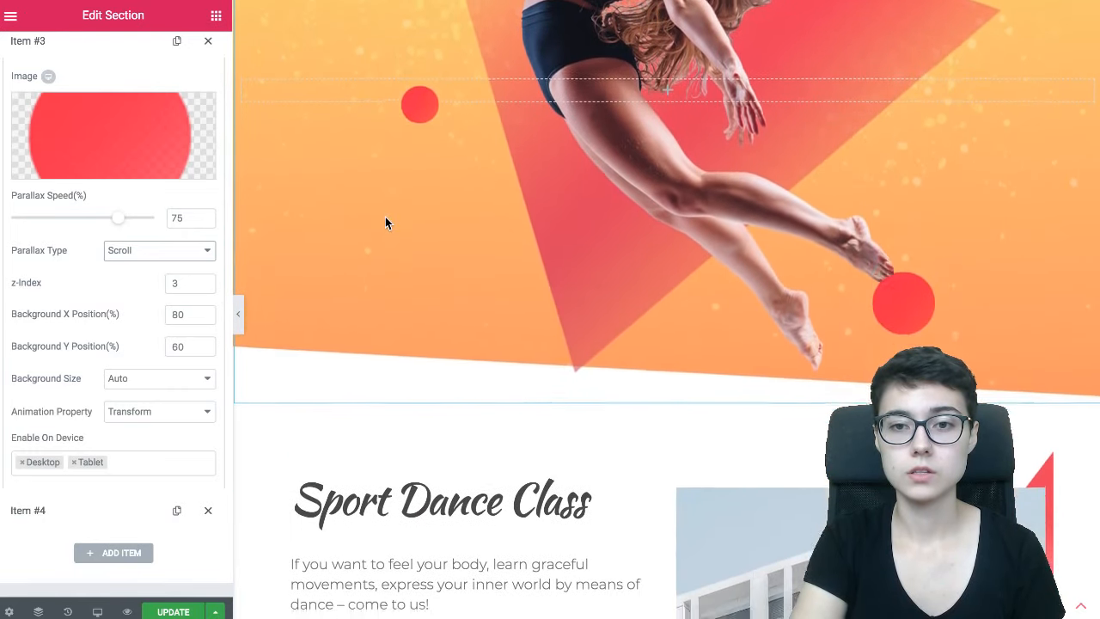
scroll(385, 222, "up", 5)
scroll(386, 222, "down", 3)
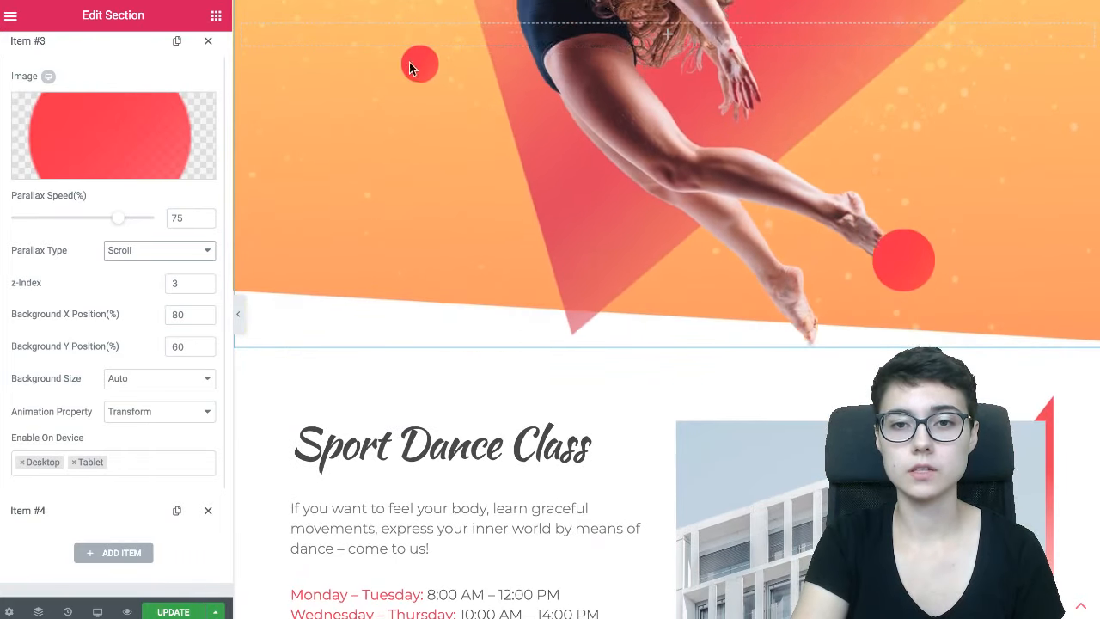
scroll(365, 186, "up", 4)
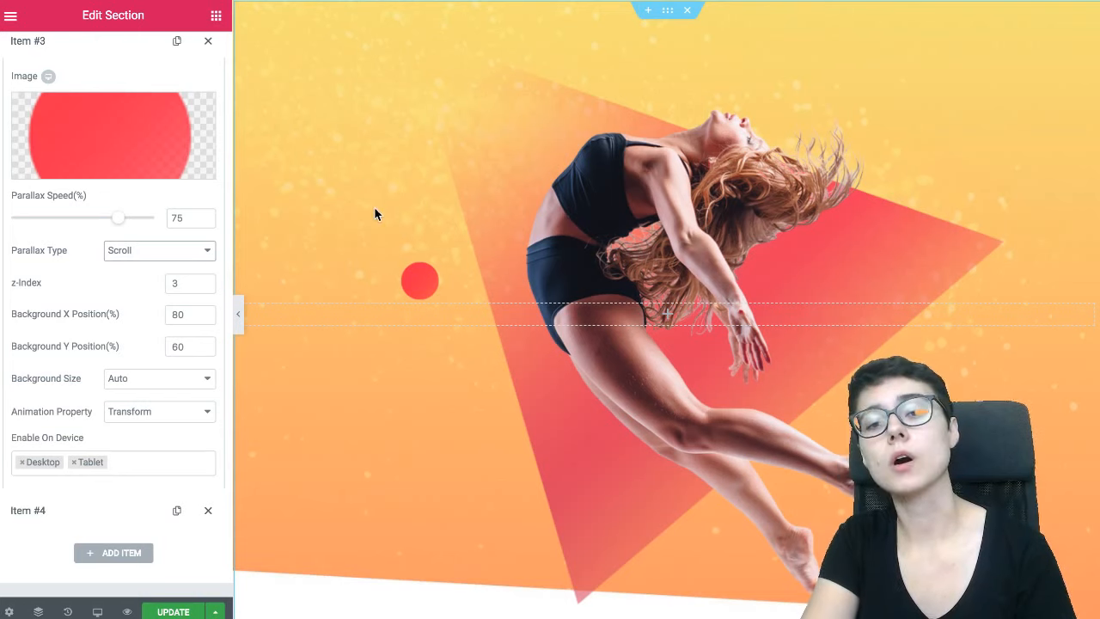
scroll(494, 330, "down", 1)
scroll(494, 329, "down", 5)
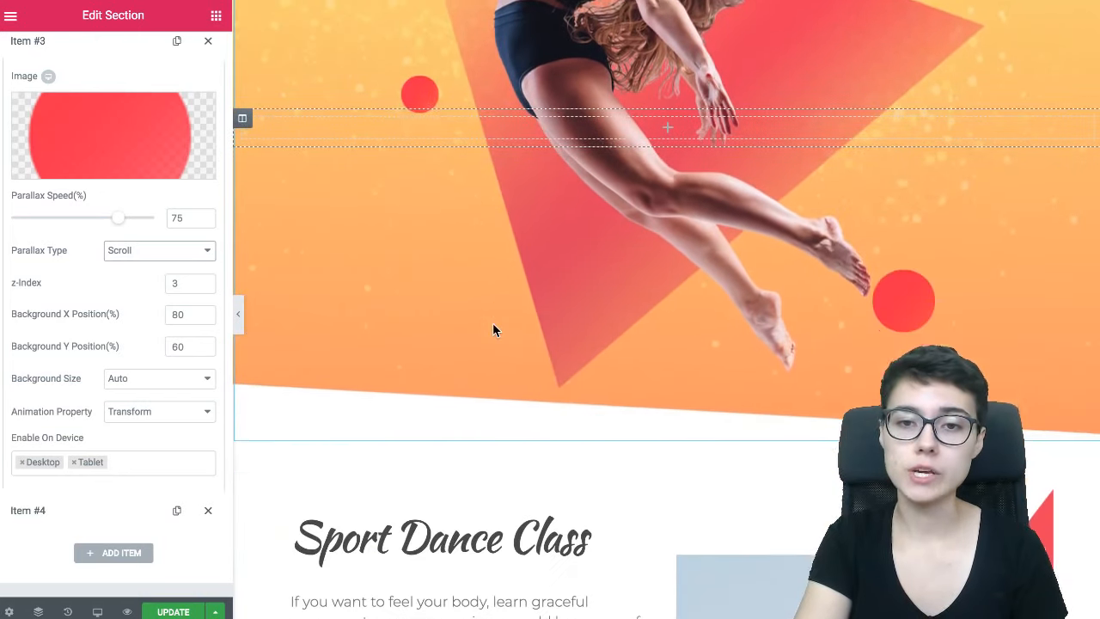
scroll(493, 329, "up", 5)
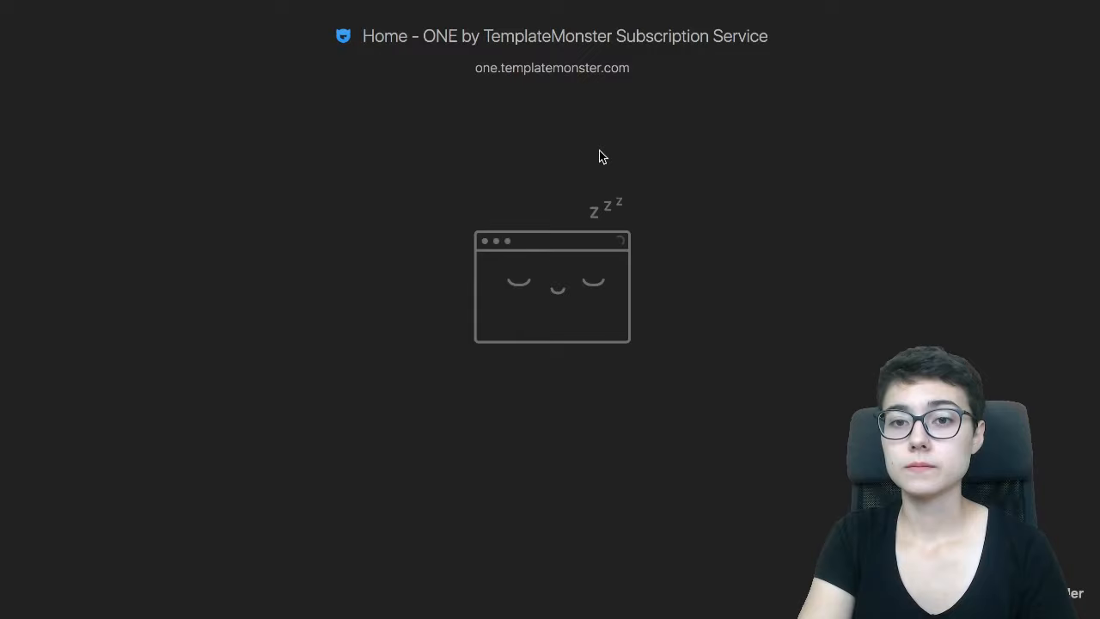
Step: Switch to the ONE by TemplateMonster site and look over the membership offer and the most downloaded products
left_click(565, 192)
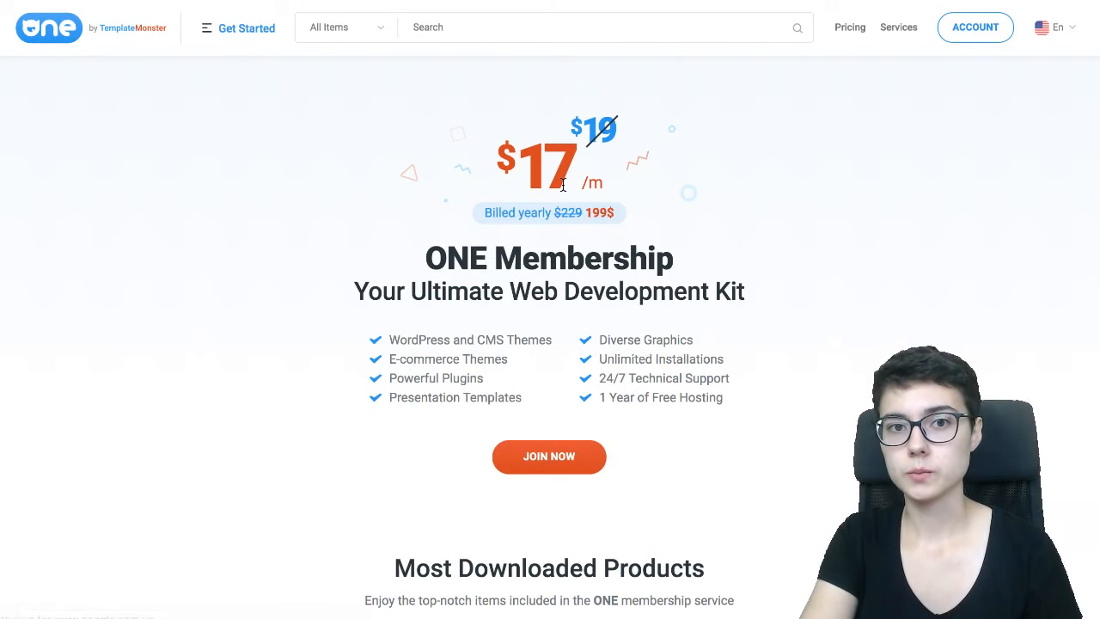
scroll(434, 170, "down", 2)
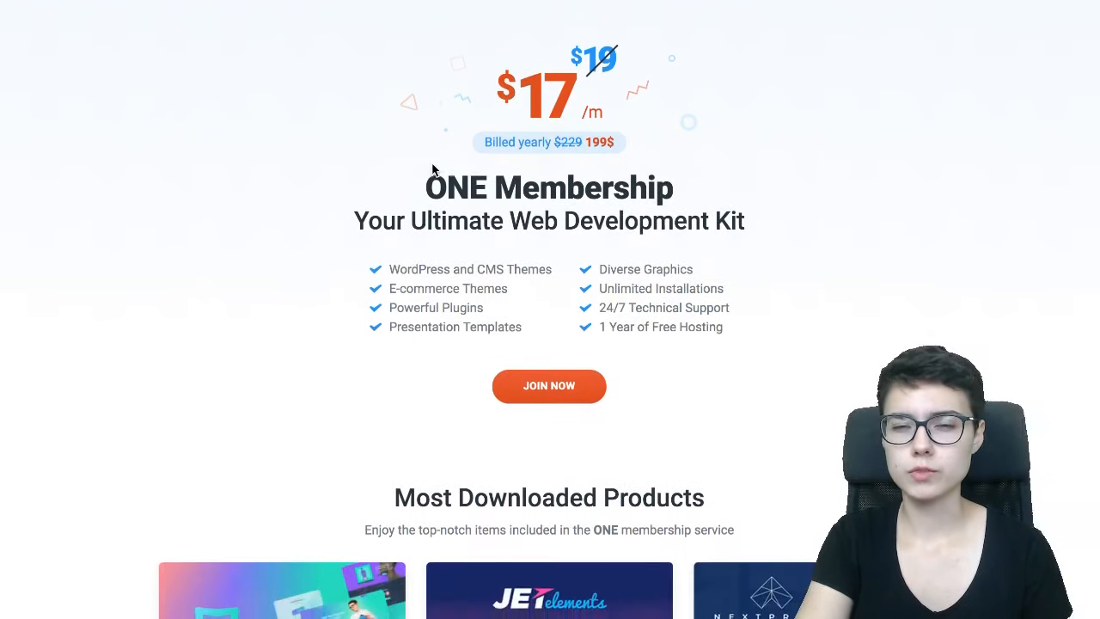
scroll(435, 170, "up", 2)
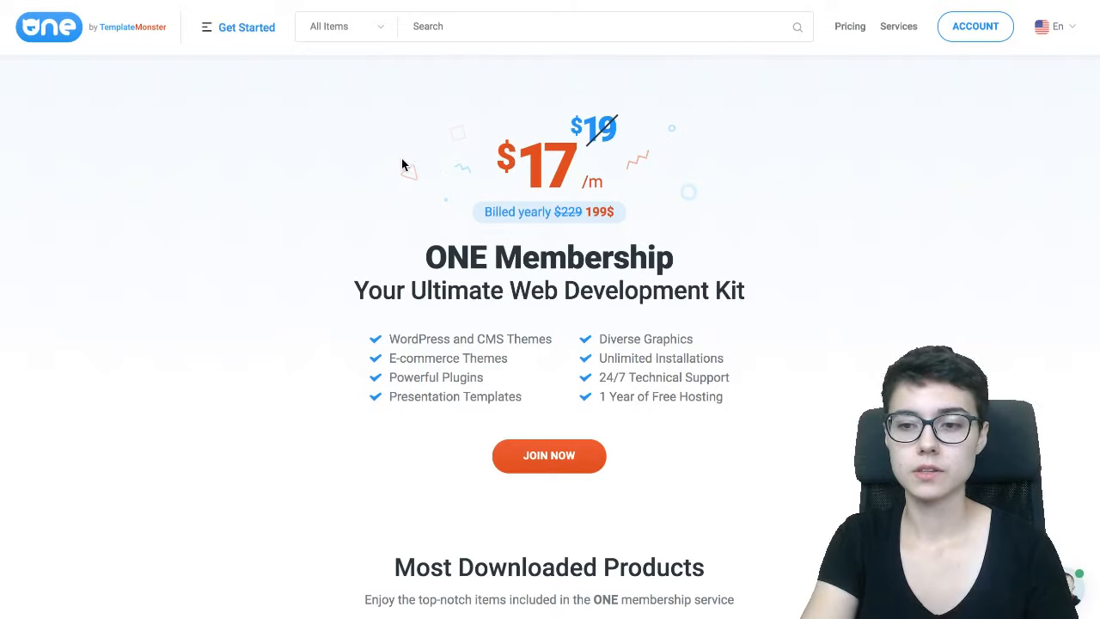
scroll(401, 163, "down", 7)
scroll(401, 161, "up", 7)
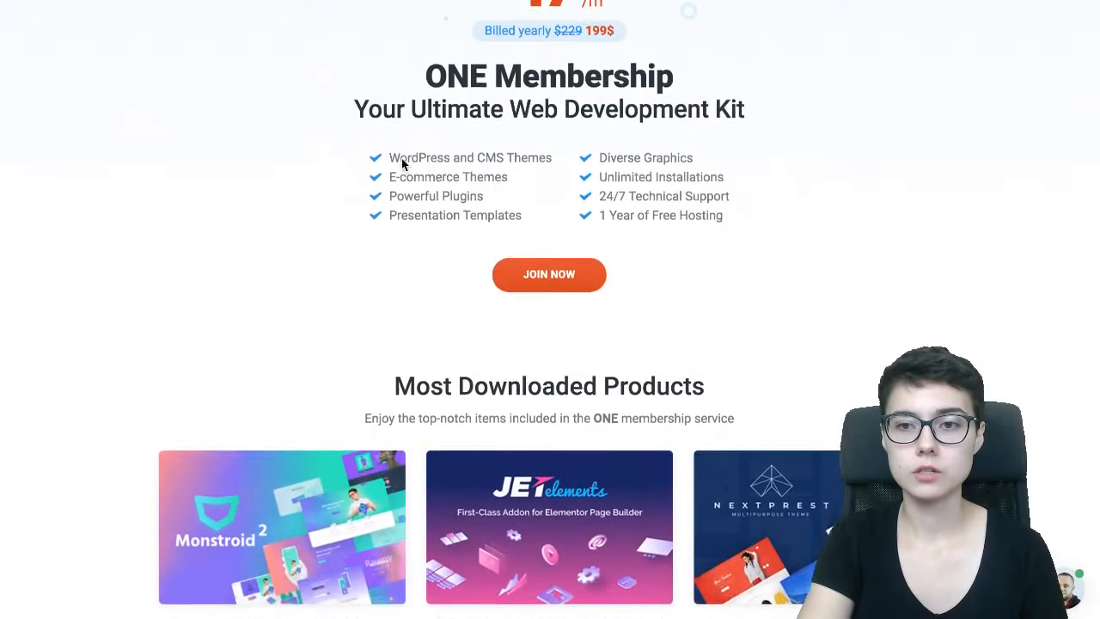
scroll(402, 163, "down", 4)
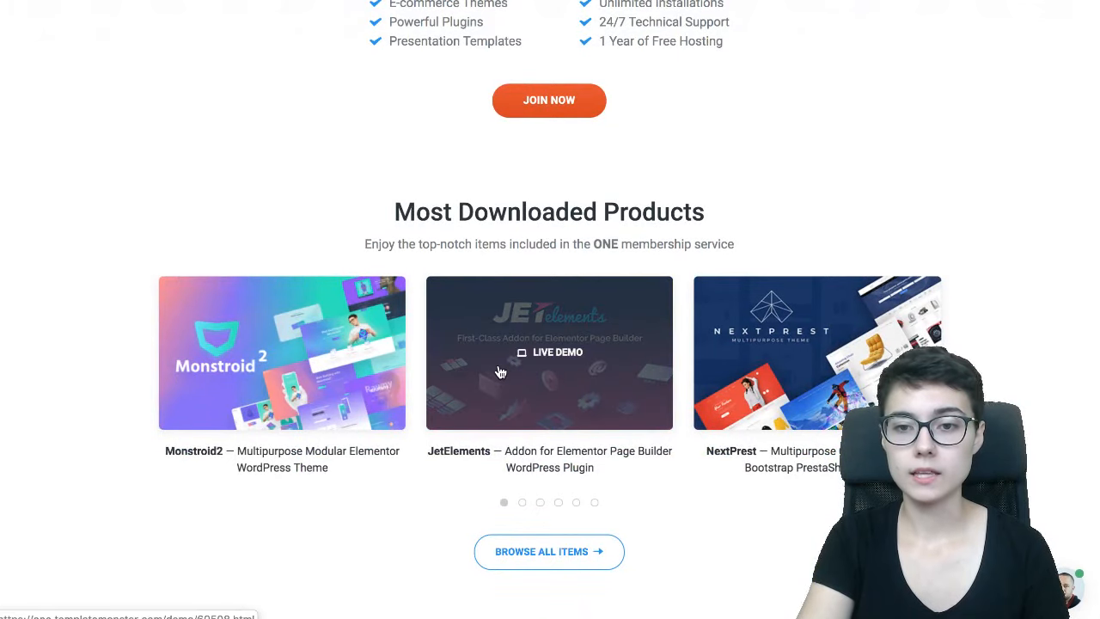
Step: Try to download the JetElements plugin as a Zip archive from its live demo page
left_click(498, 373)
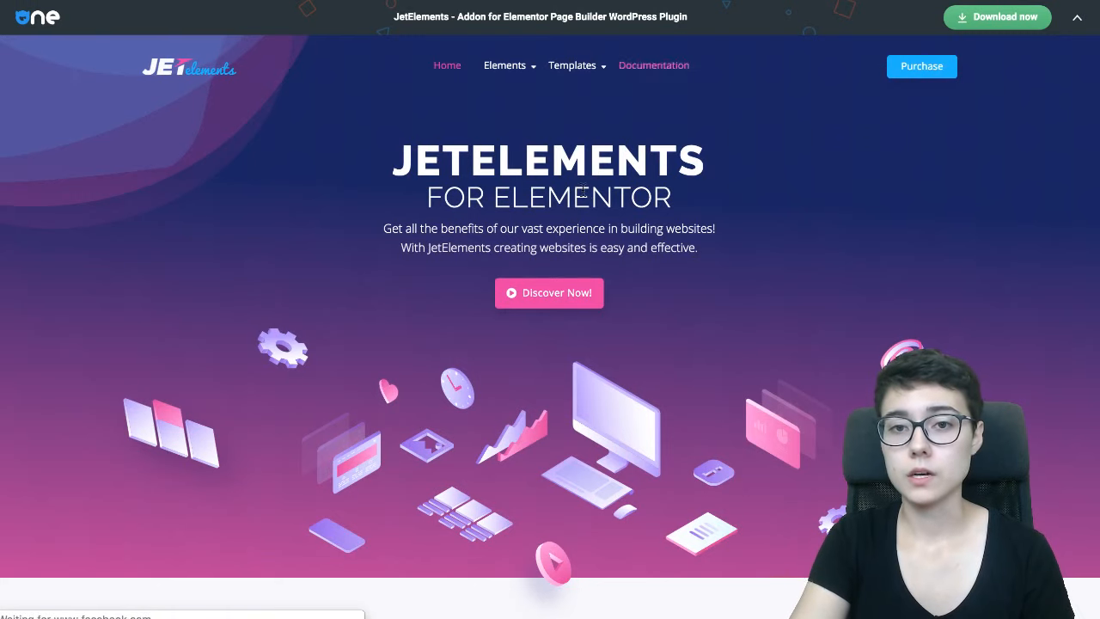
left_click(987, 26)
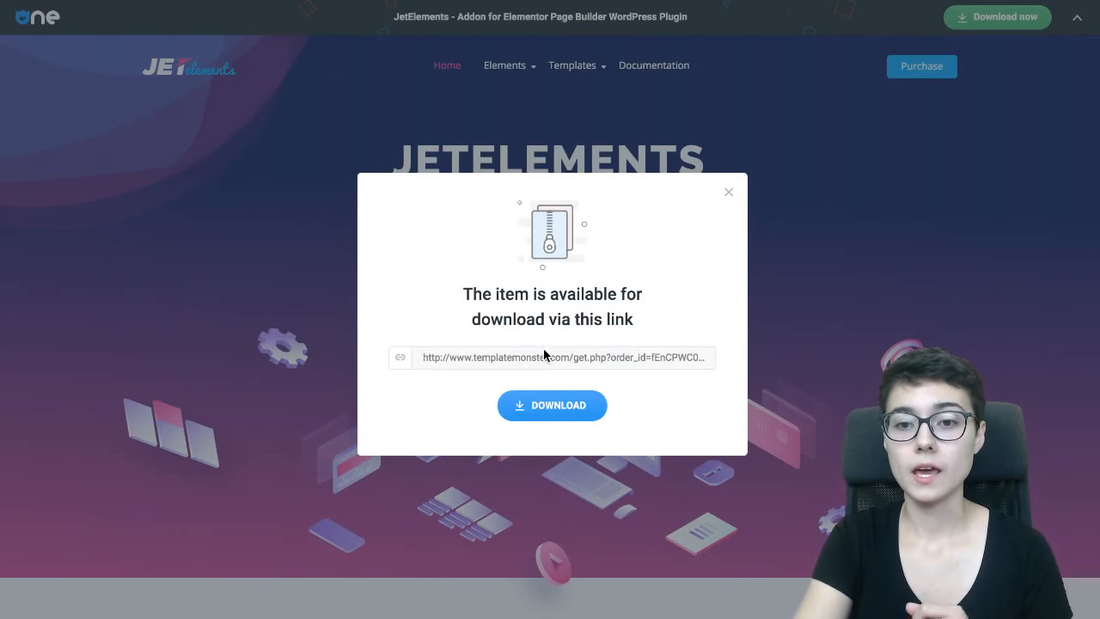
left_click(532, 416)
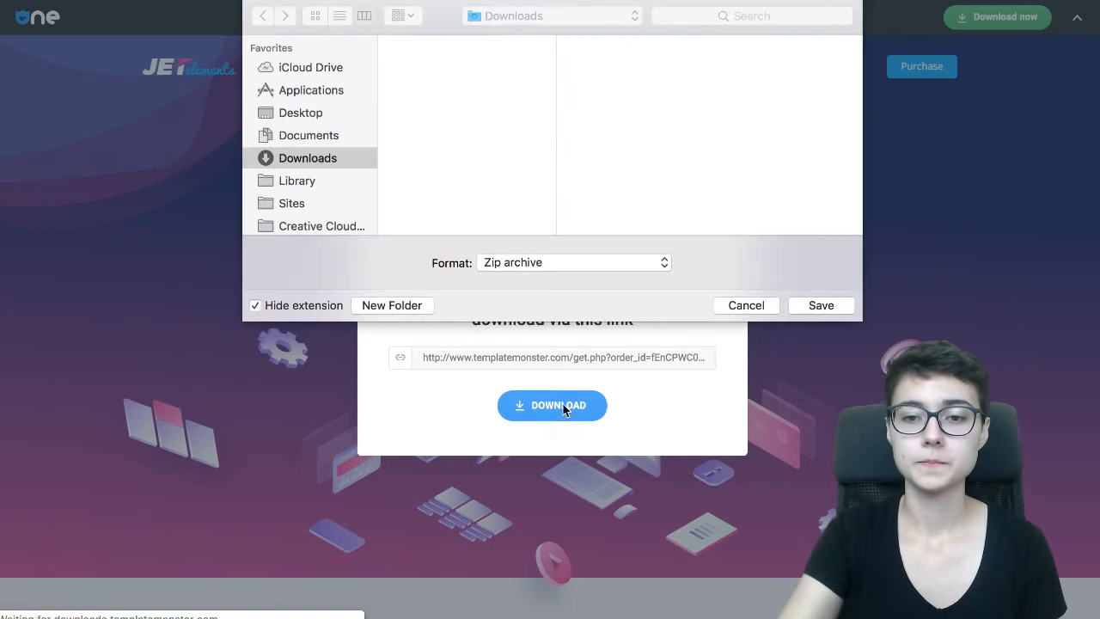
left_click(746, 305)
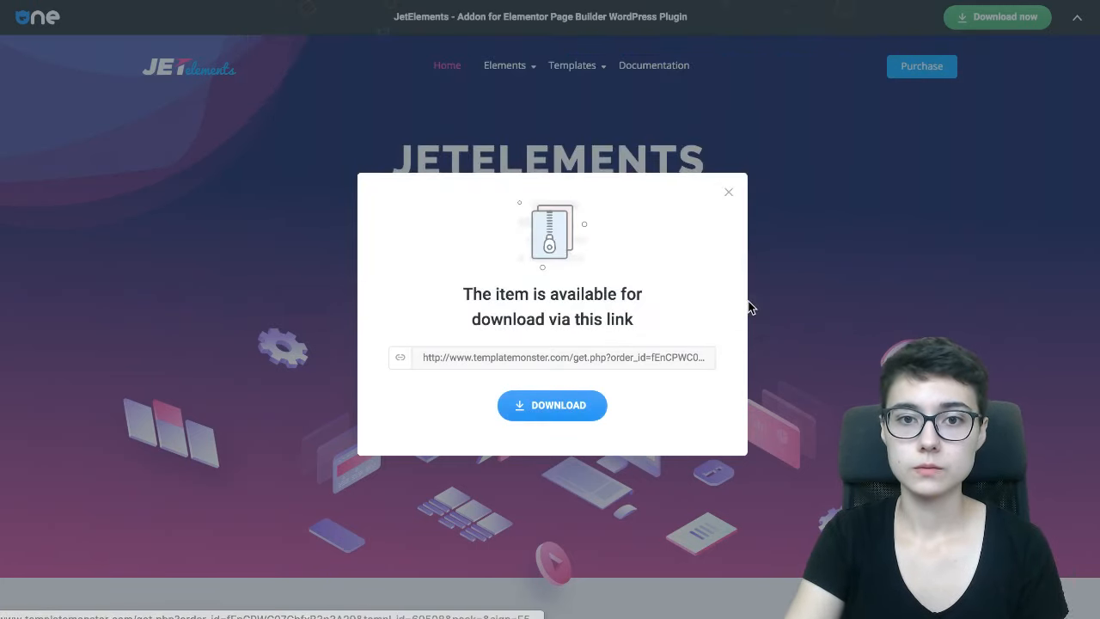
left_click(728, 193)
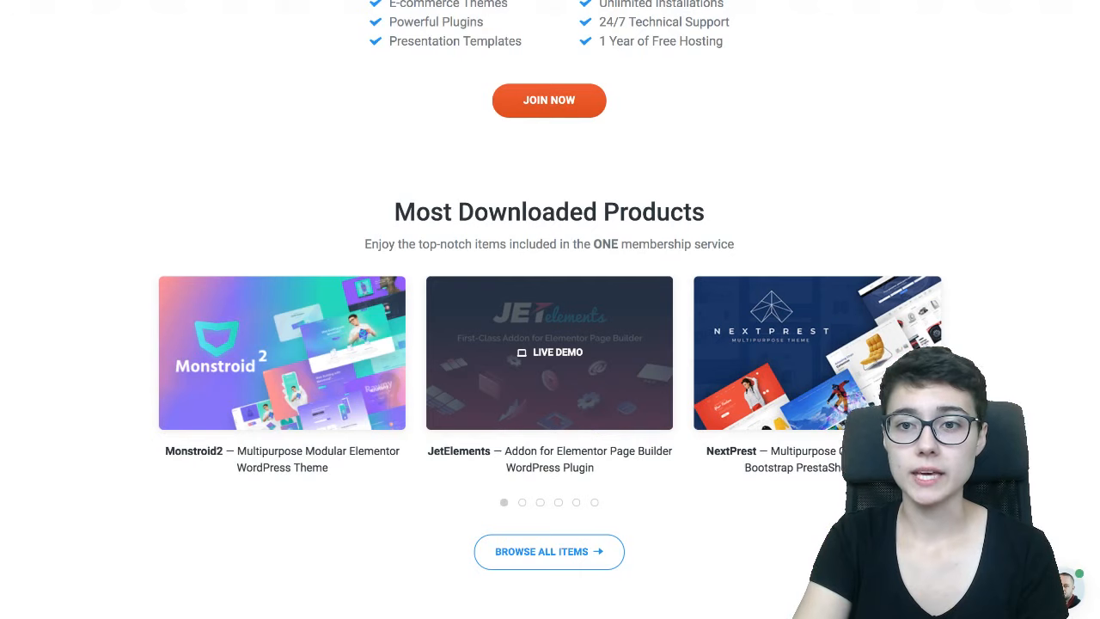
Step: Go to the JetParallax plugin's product page on TemplateMonster and examine its price, additional offers and ONE Membership option
scroll(787, 17, "up", 3)
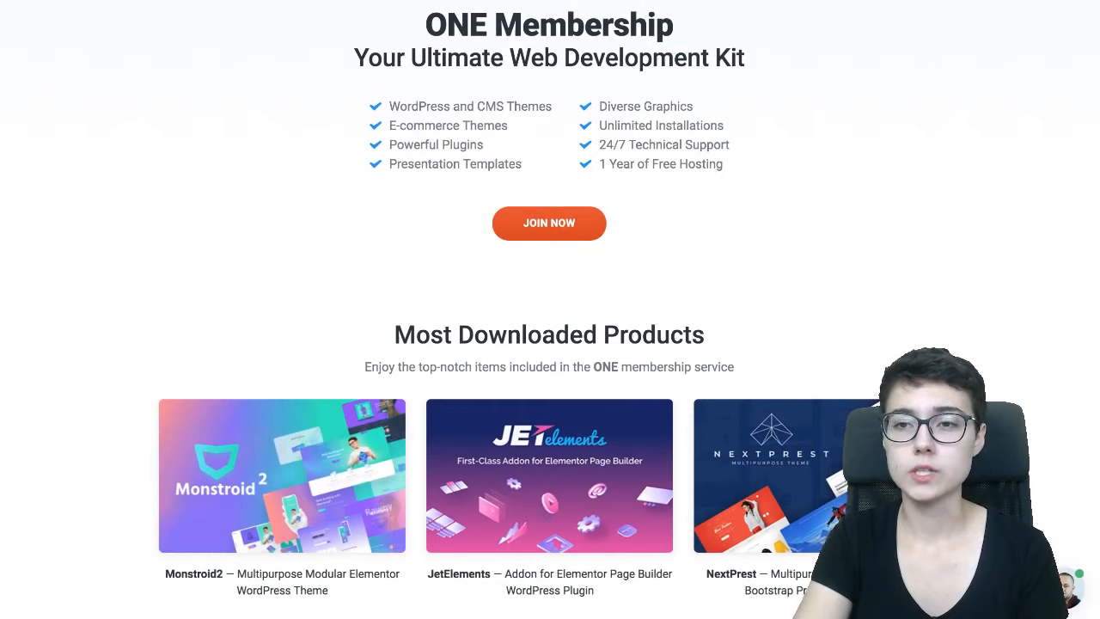
left_click(516, 0)
left_click(369, 0)
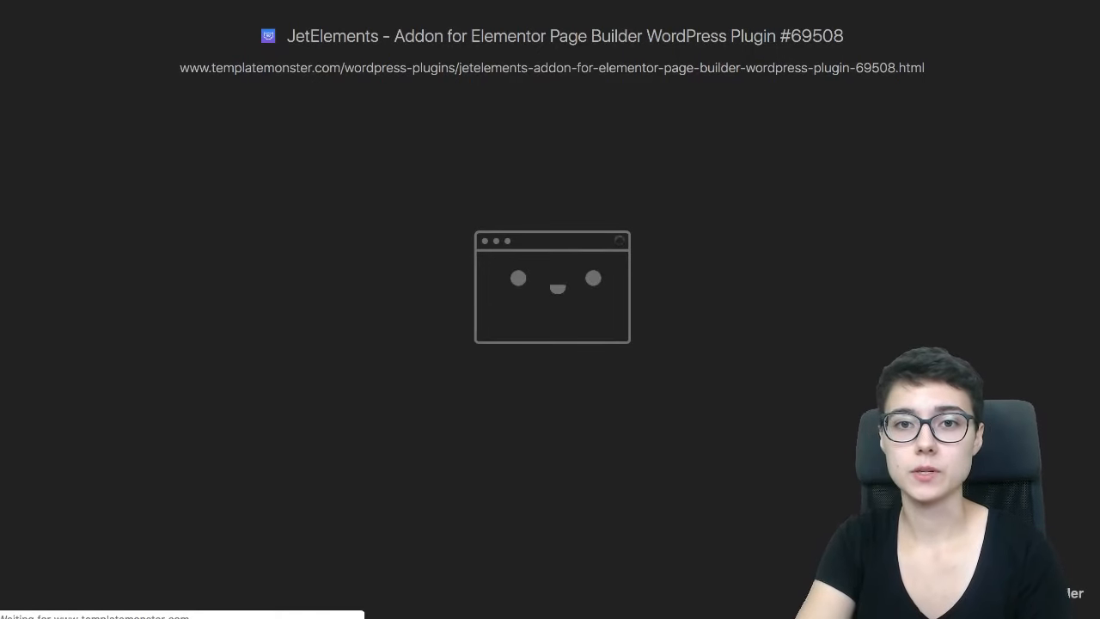
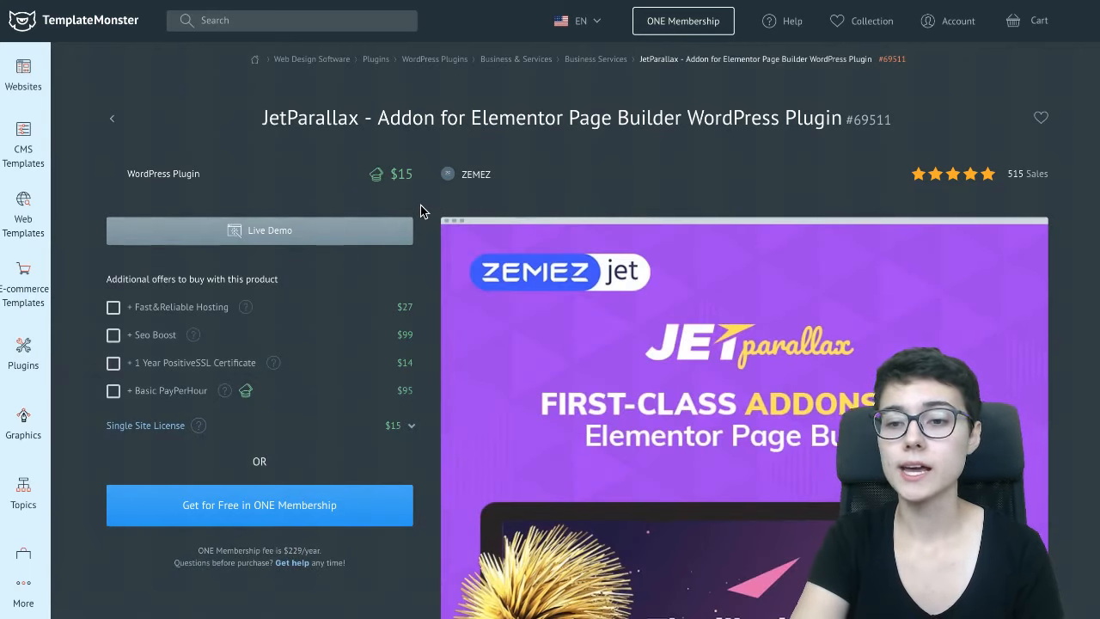
scroll(421, 212, "down", 4)
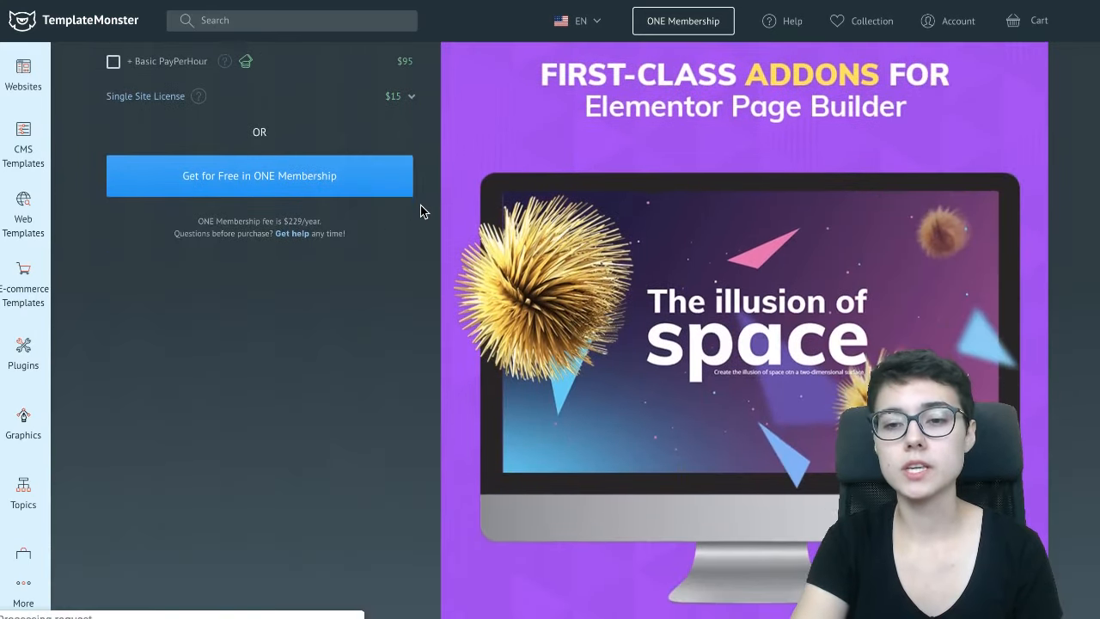
scroll(421, 212, "up", 4)
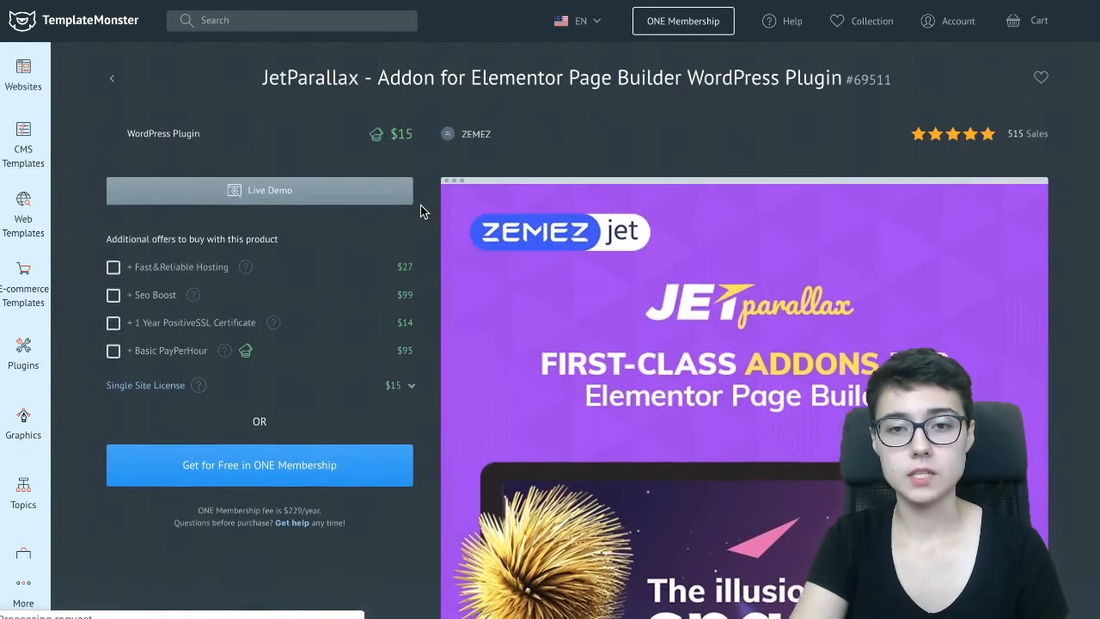
scroll(421, 211, "down", 2)
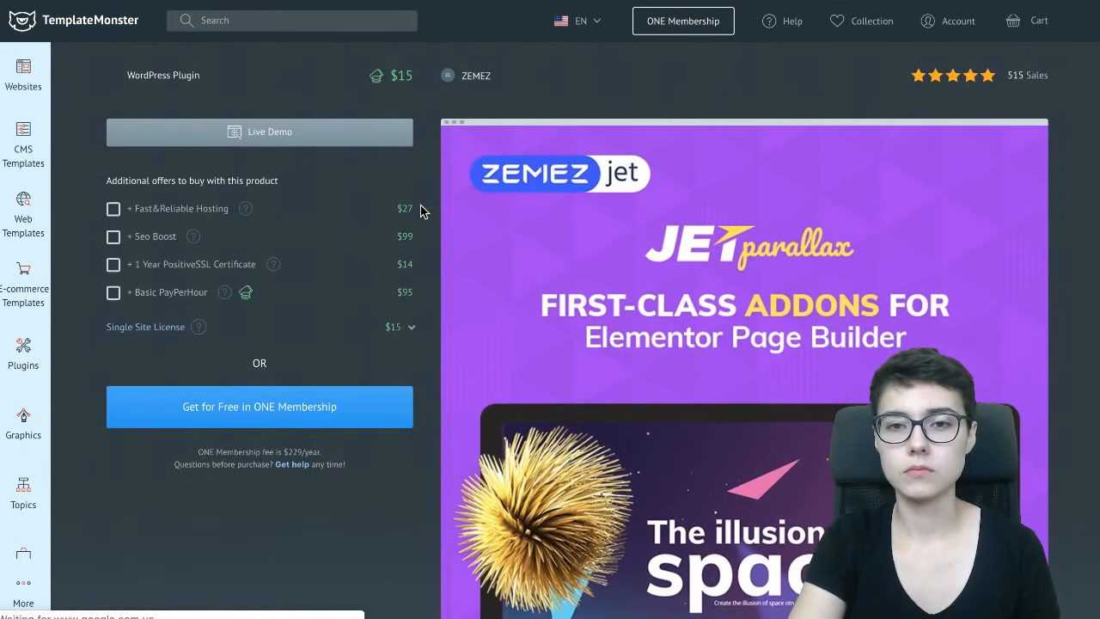
scroll(421, 212, "down", 1)
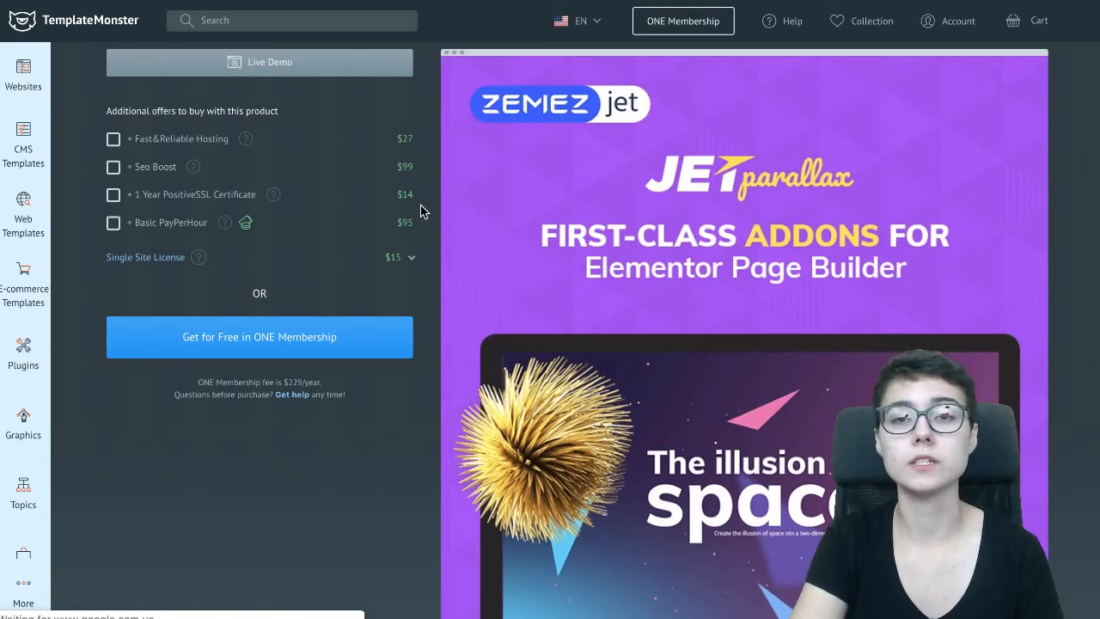
scroll(421, 212, "up", 2)
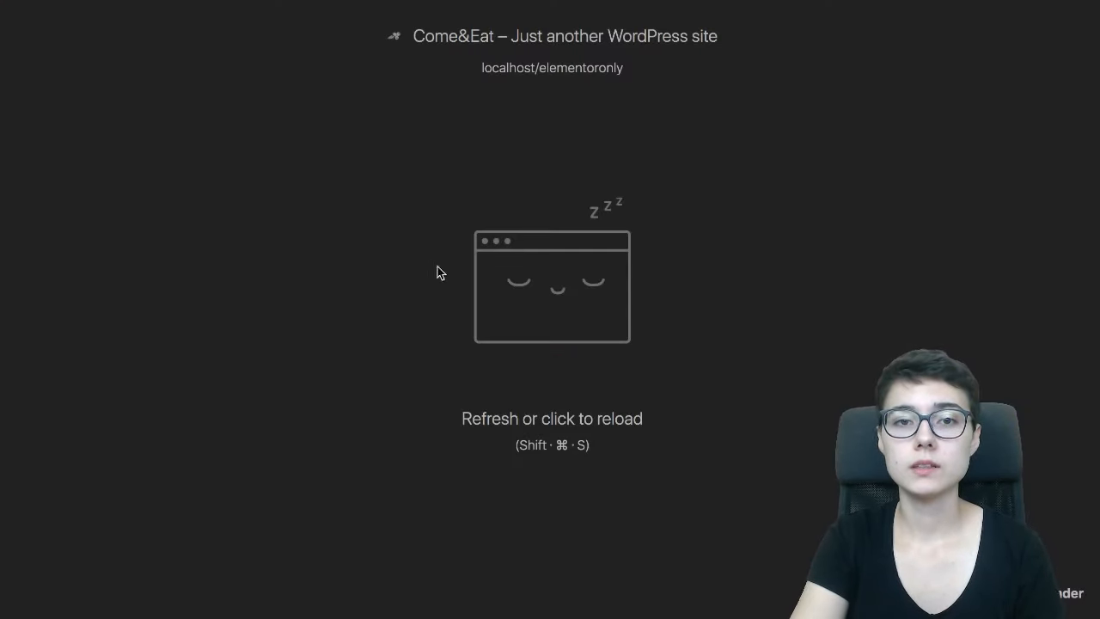
Step: Reload the Come&Eat WordPress site and examine its home page from the hero section to the welcome text
left_click(439, 274)
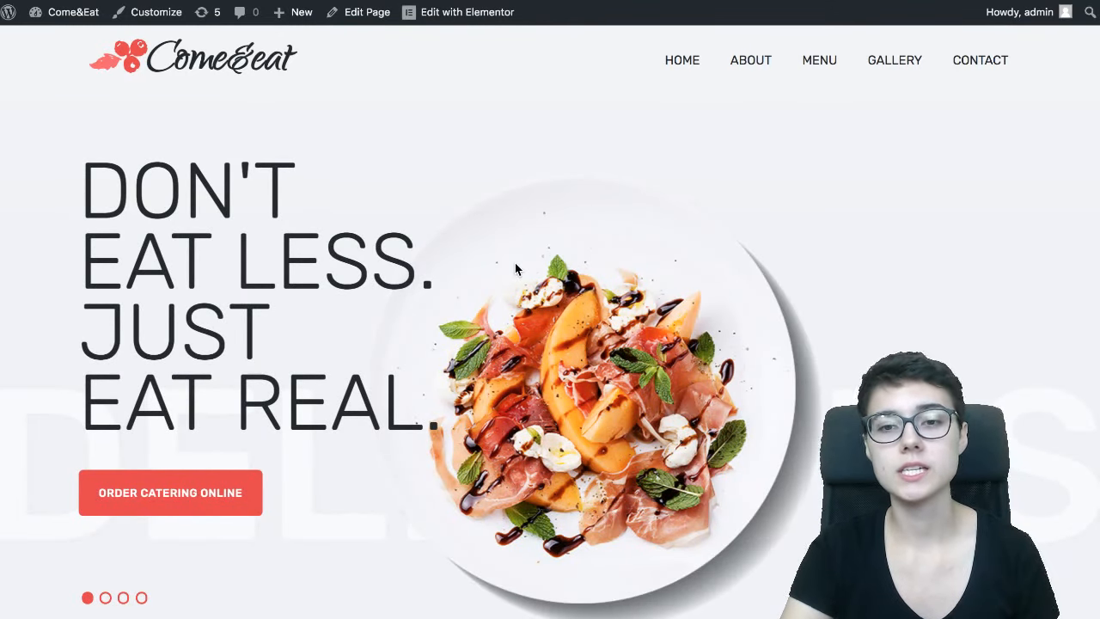
scroll(519, 269, "down", 2)
scroll(515, 269, "down", 3)
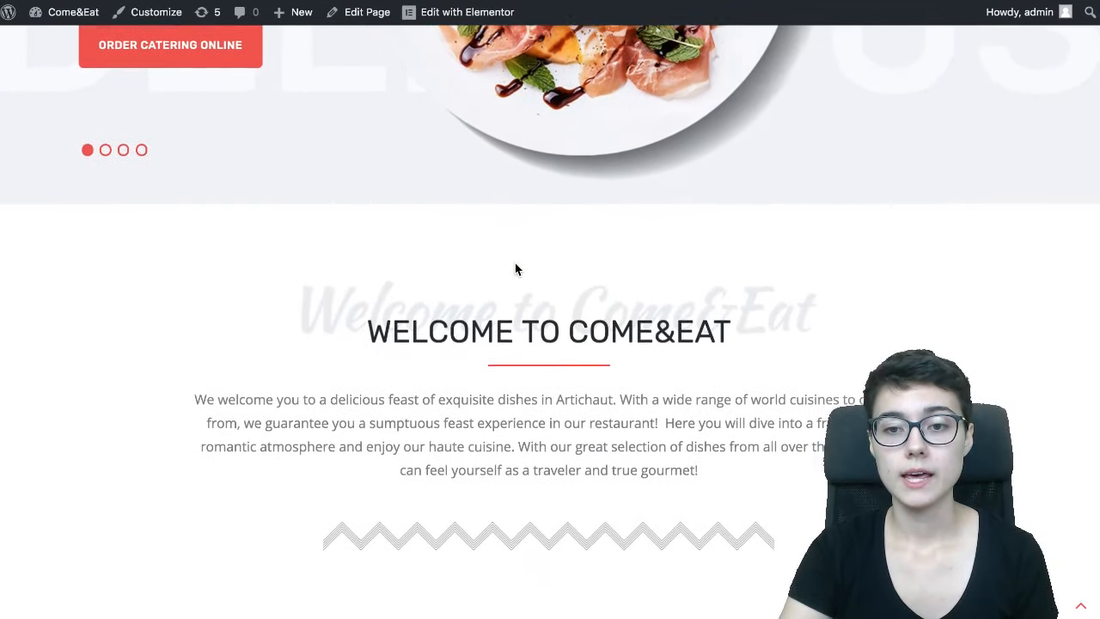
scroll(515, 269, "up", 4)
scroll(515, 269, "up", 2)
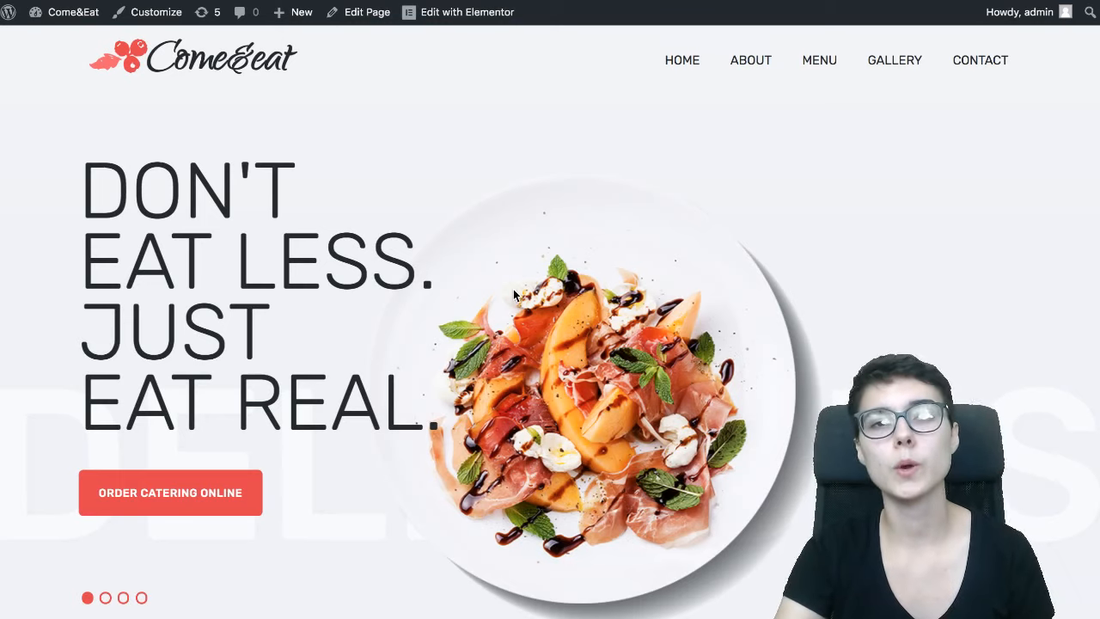
scroll(525, 290, "down", 4)
scroll(541, 288, "down", 3)
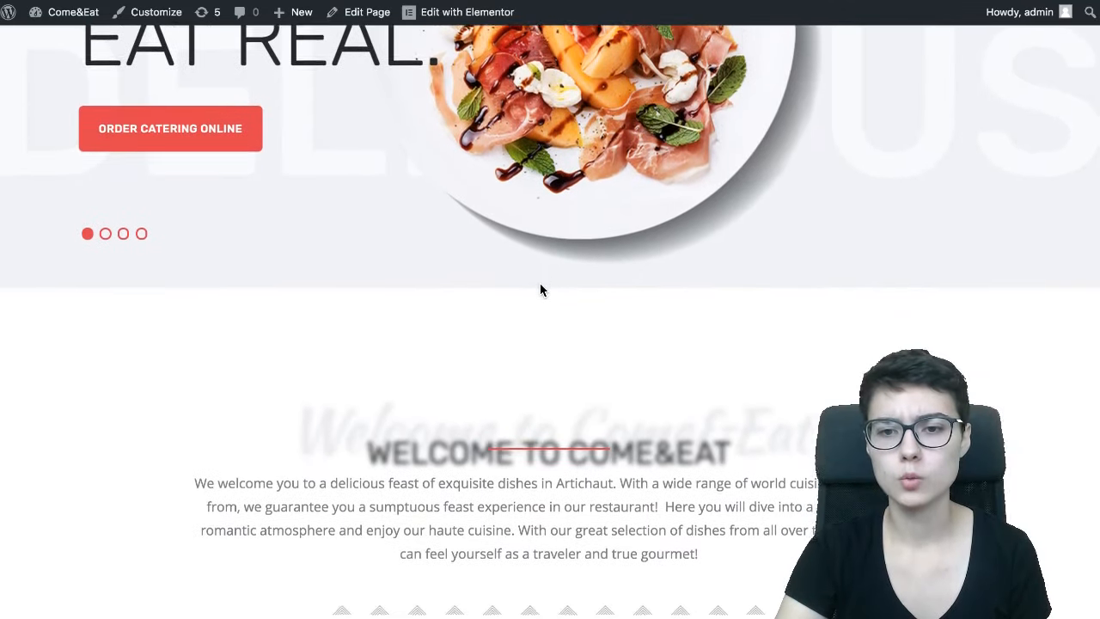
scroll(541, 288, "up", 4)
scroll(541, 289, "up", 3)
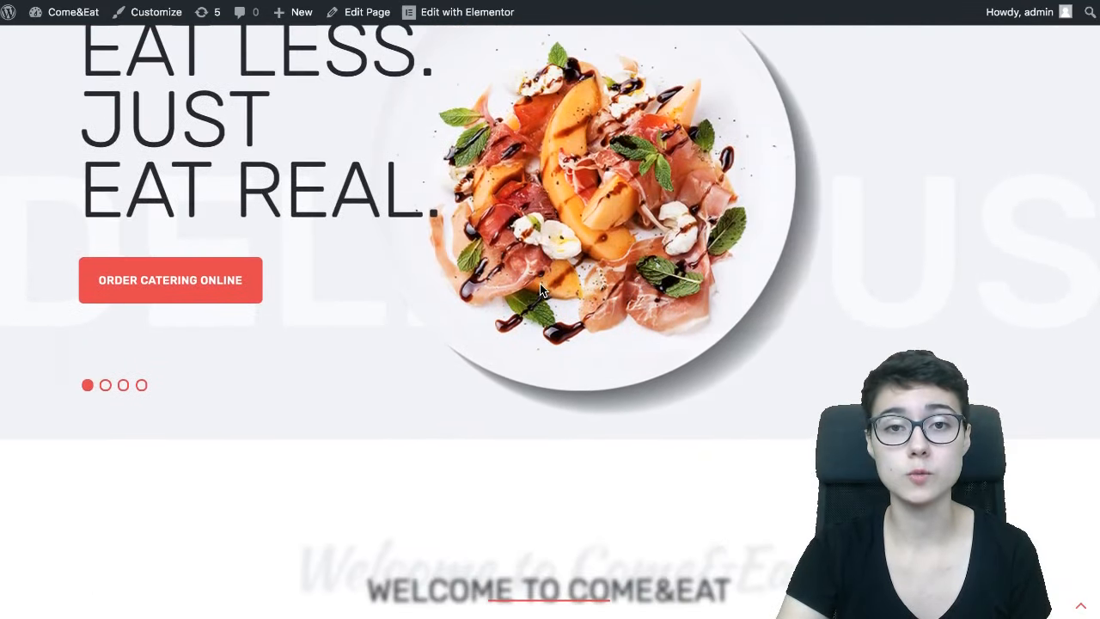
scroll(540, 290, "up", 1)
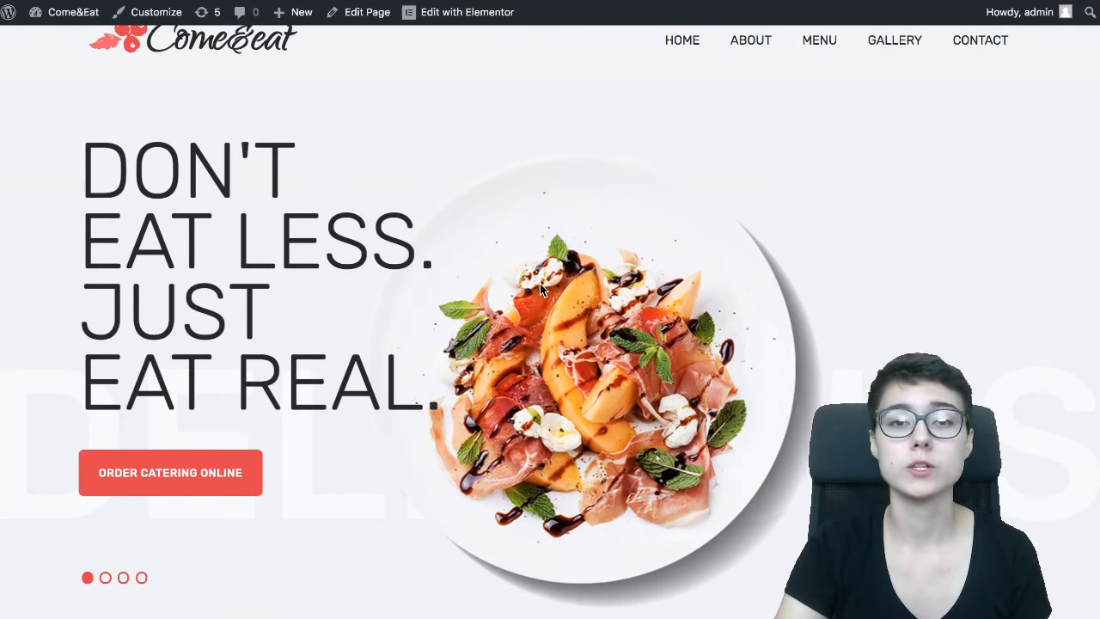
Step: Examine the parallax behaviour of the hero section's layers and the transition to the "Welcome to Come&Eat" heading
scroll(541, 289, "down", 3)
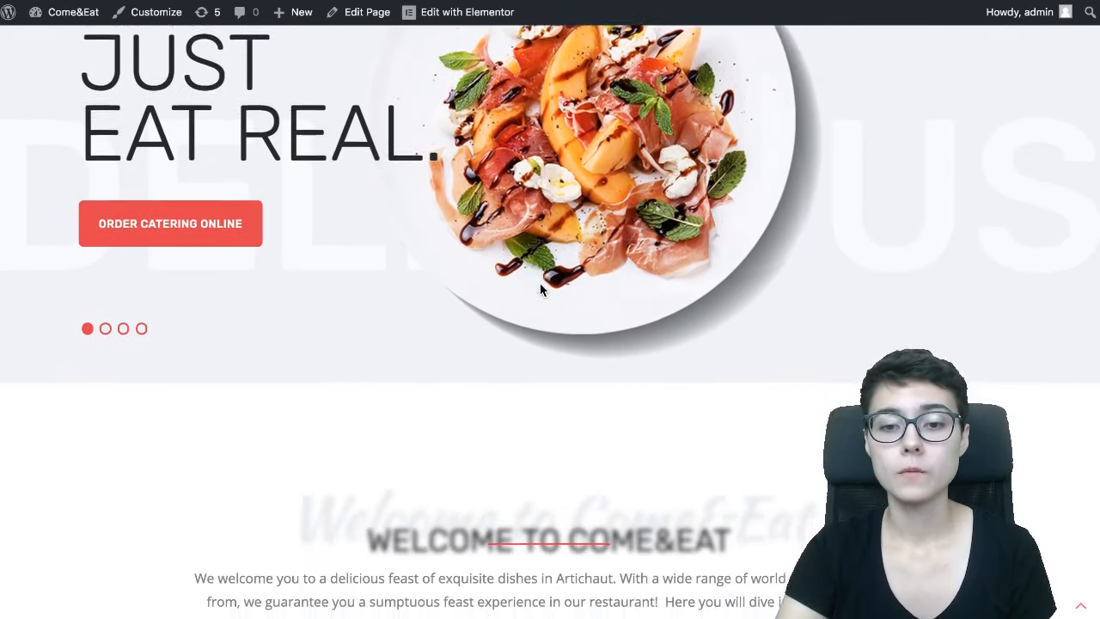
scroll(541, 290, "down", 2)
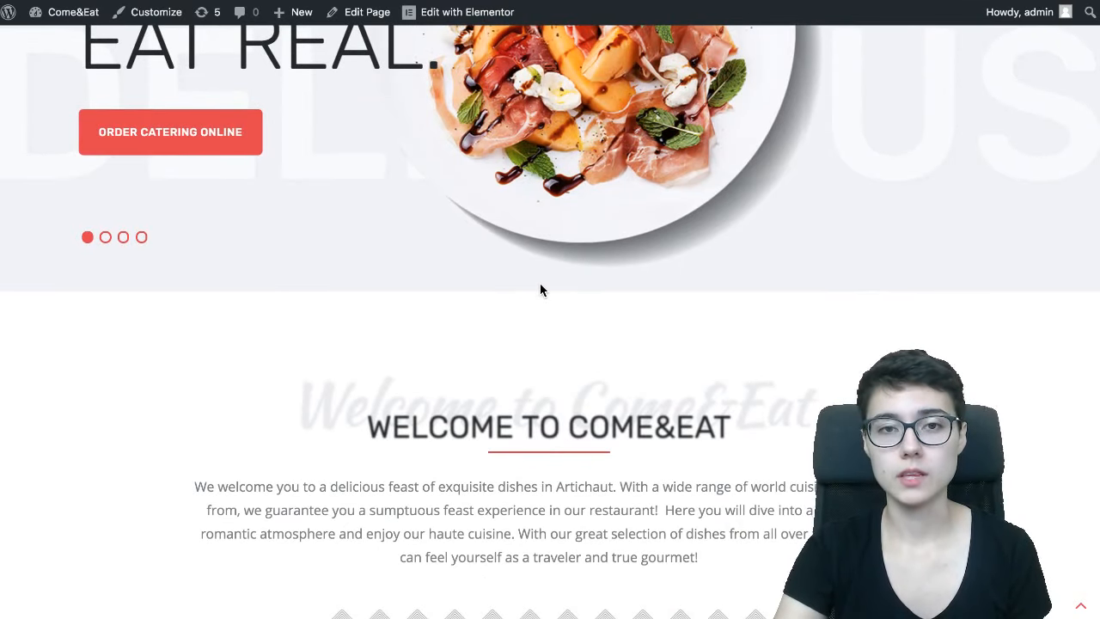
scroll(540, 289, "down", 2)
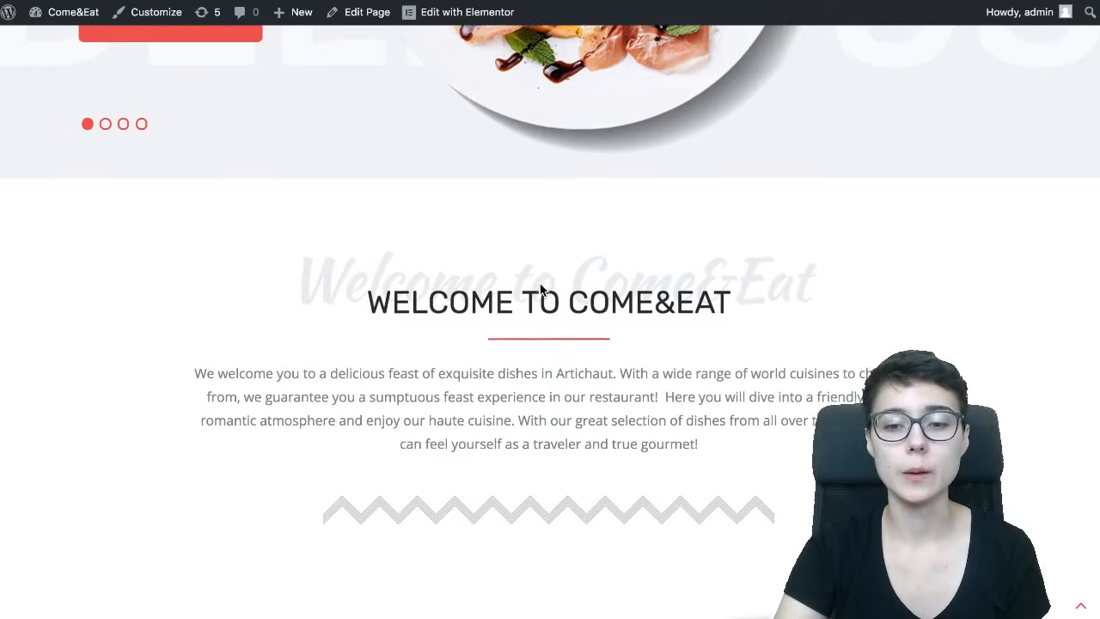
scroll(541, 290, "up", 5)
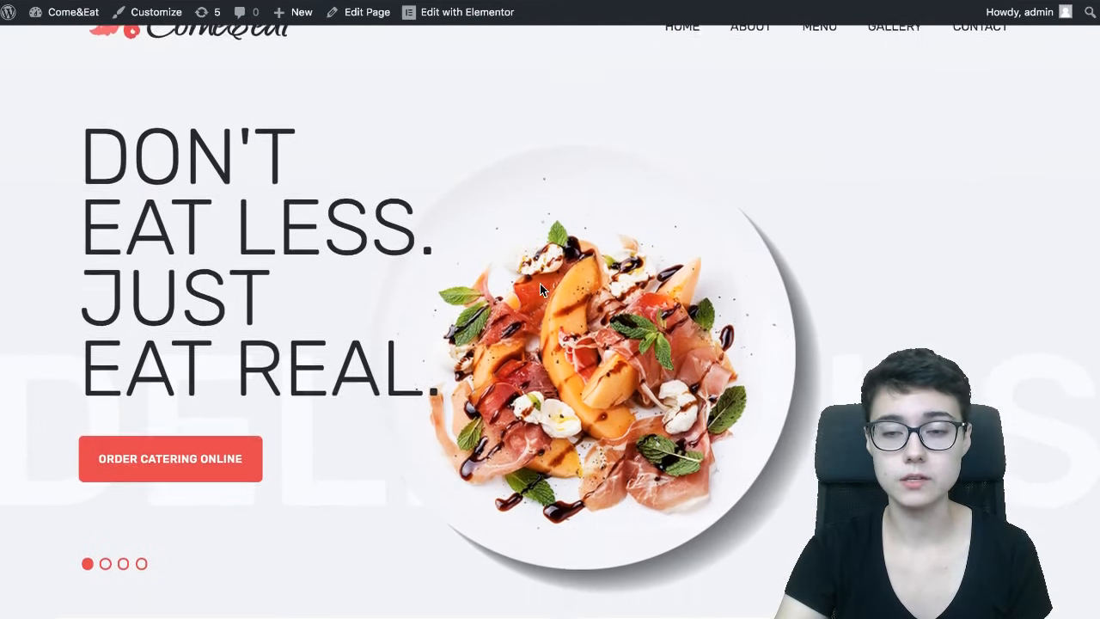
scroll(540, 289, "down", 3)
scroll(540, 290, "up", 4)
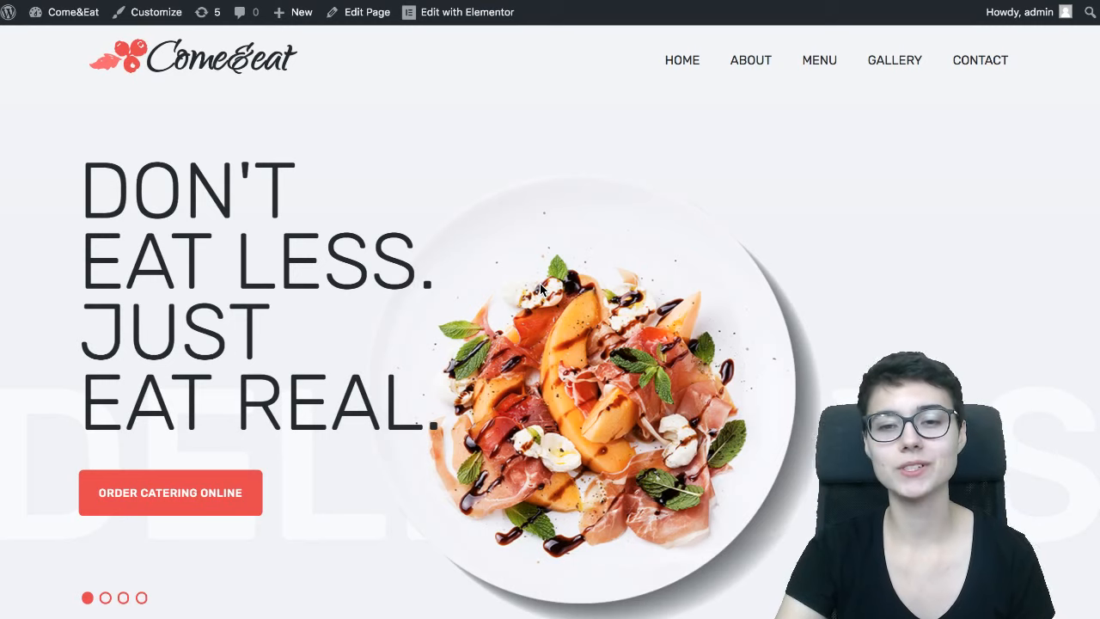
scroll(540, 288, "down", 1)
scroll(540, 288, "up", 1)
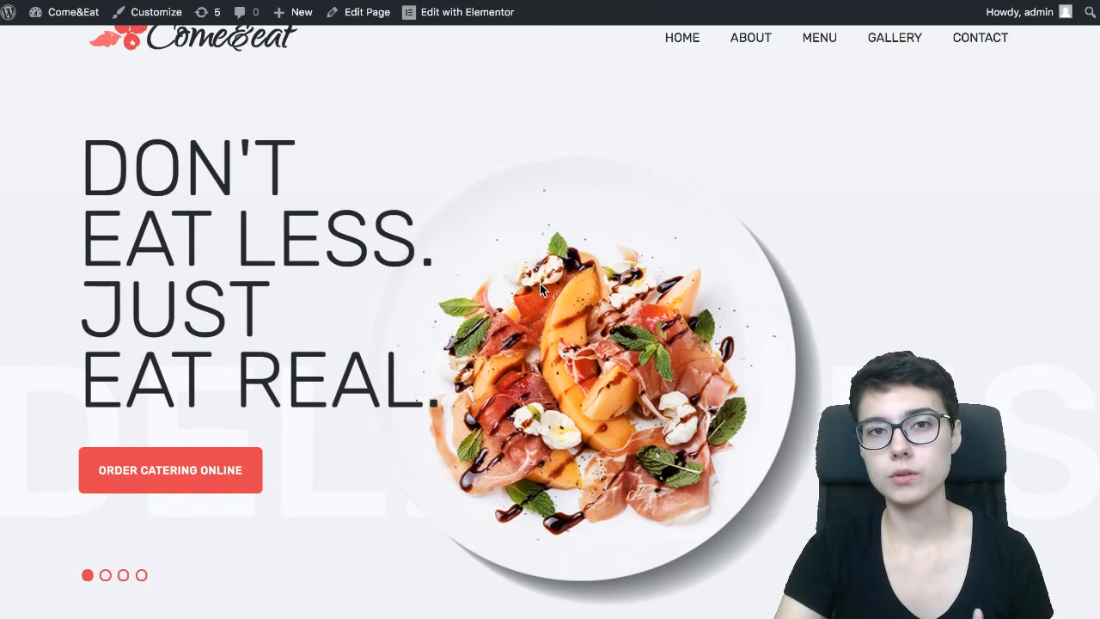
scroll(539, 288, "down", 1)
scroll(540, 290, "down", 1)
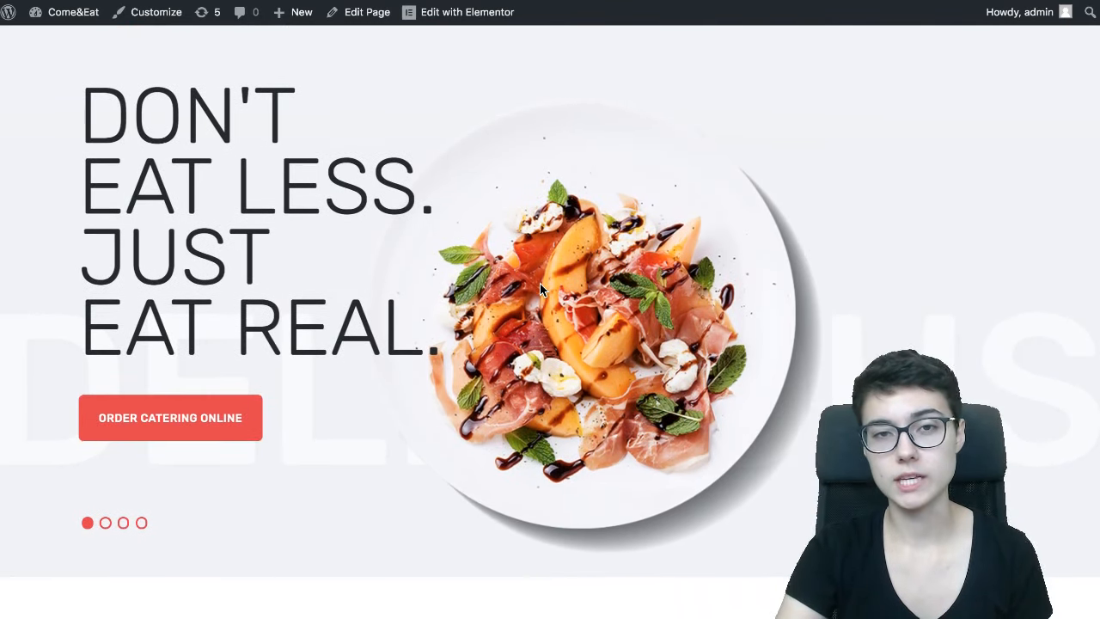
Step: Look through the home page's welcome text, Main Menu, Dinner and Wine Collection sections to examine their scroll effects
scroll(540, 290, "down", 5)
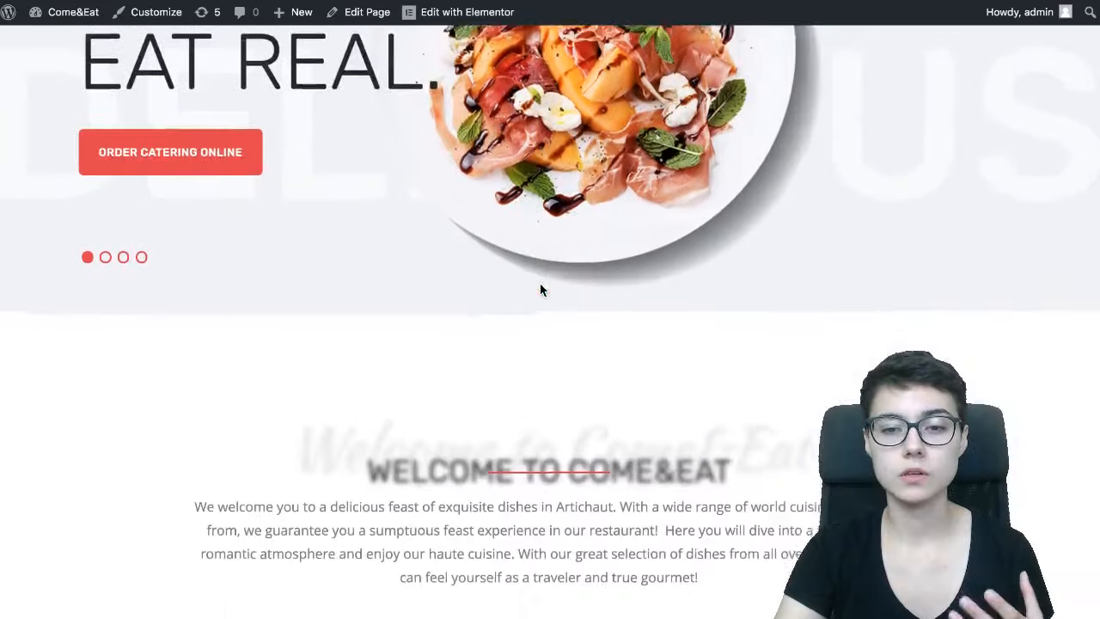
scroll(540, 290, "down", 3)
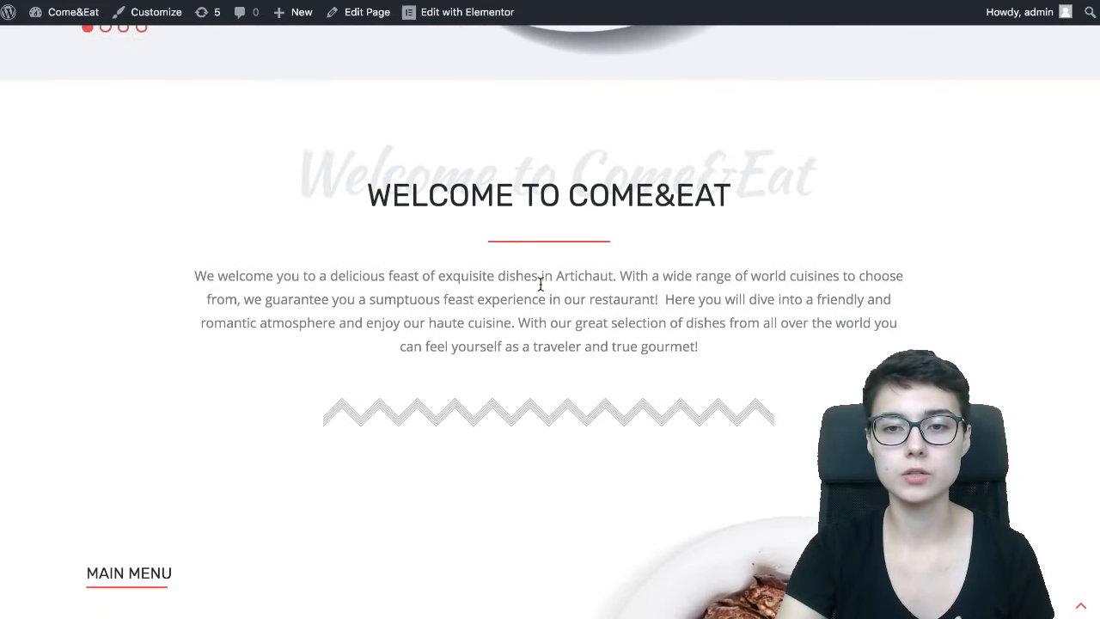
scroll(540, 285, "down", 7)
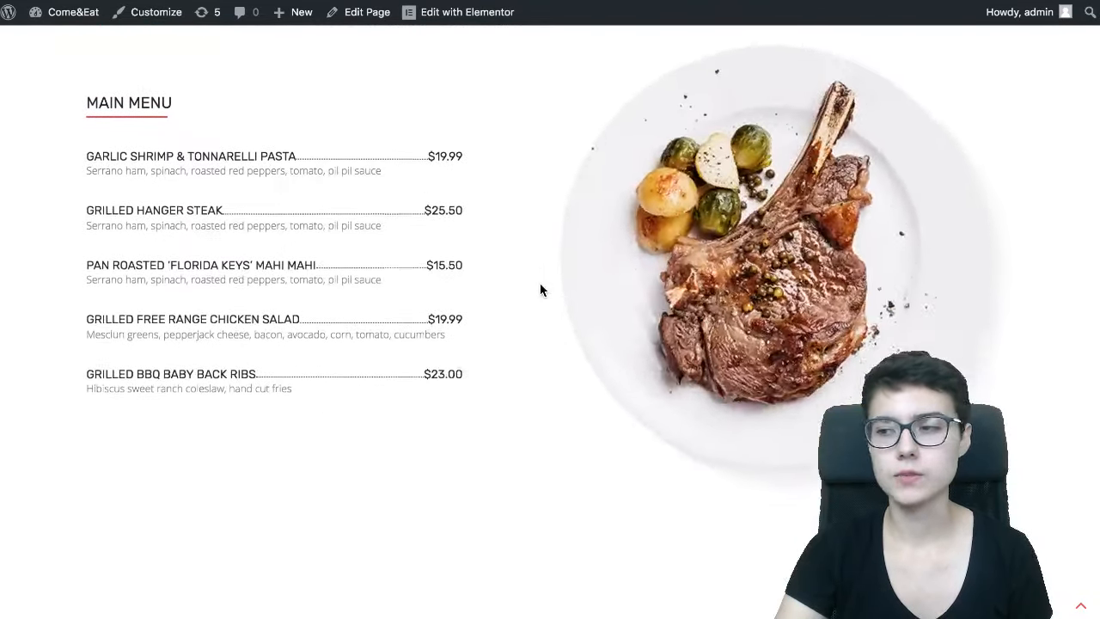
scroll(540, 290, "down", 2)
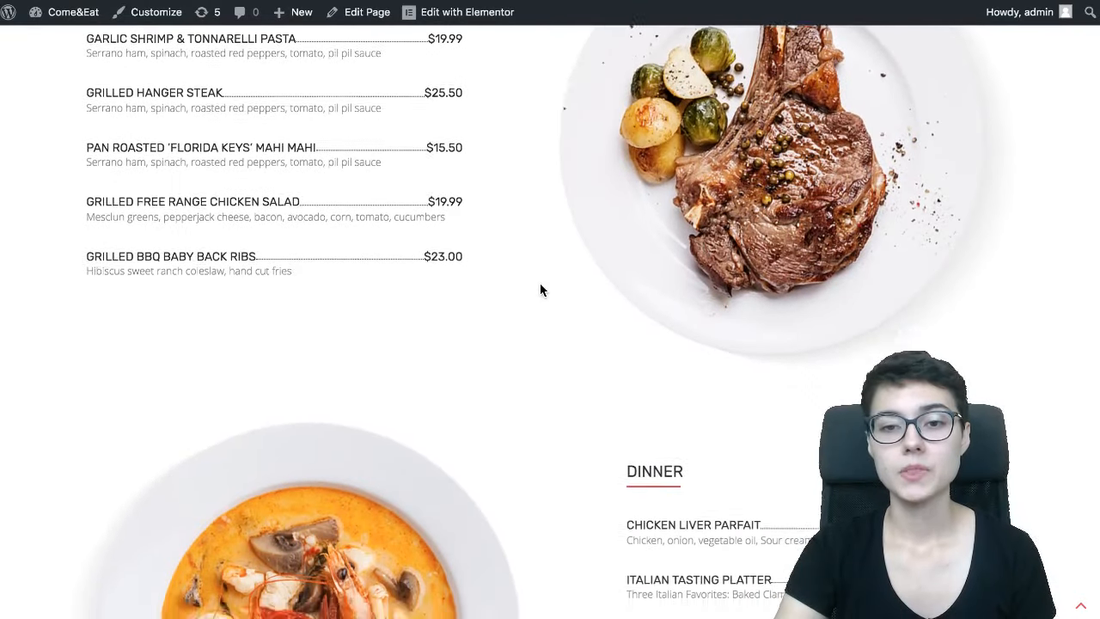
scroll(540, 289, "down", 5)
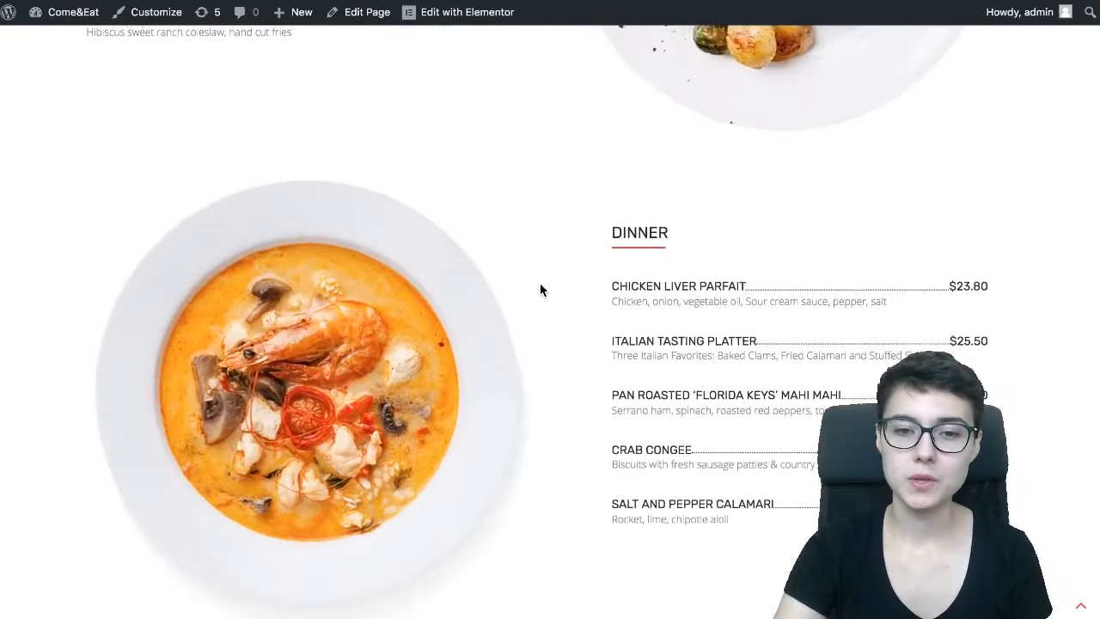
scroll(540, 290, "down", 2)
scroll(540, 290, "down", 5)
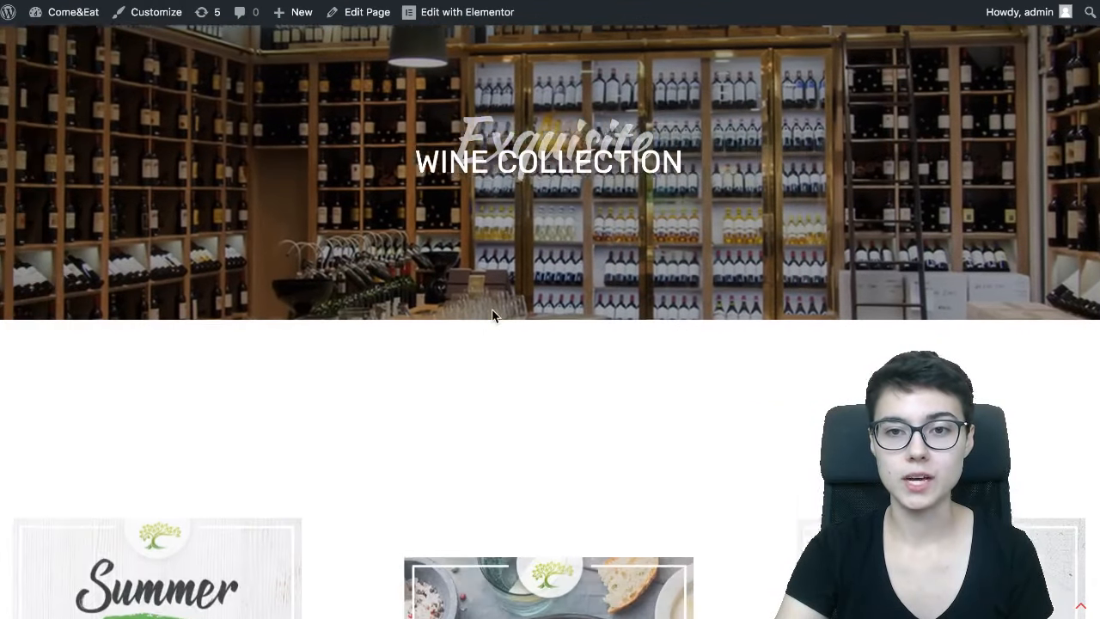
scroll(492, 311, "up", 2)
scroll(492, 316, "up", 2)
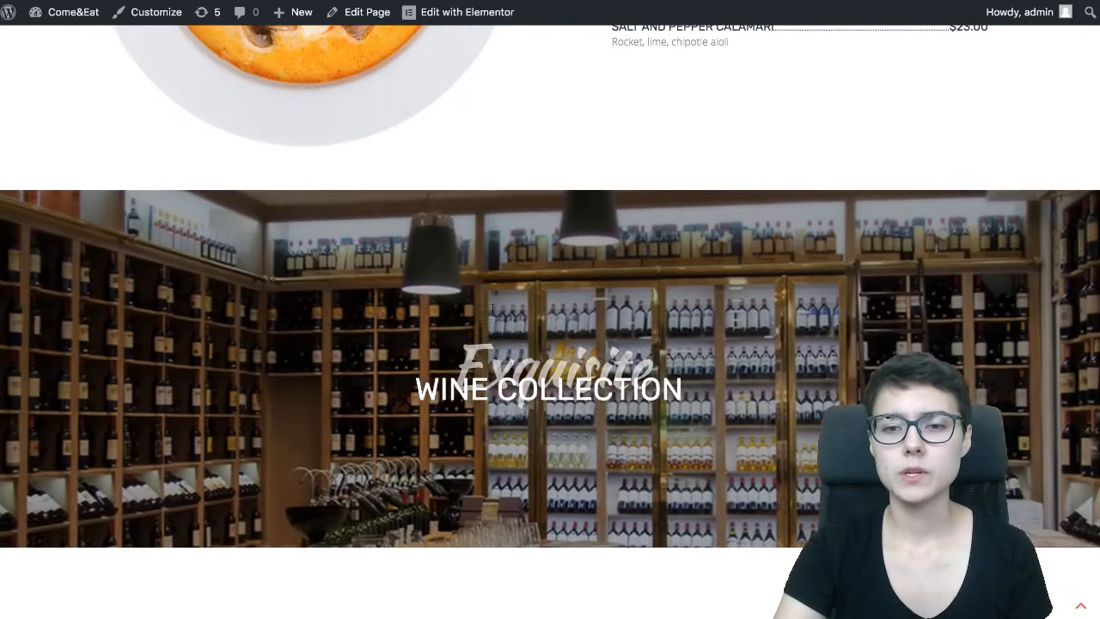
scroll(492, 317, "up", 1)
scroll(492, 316, "up", 6)
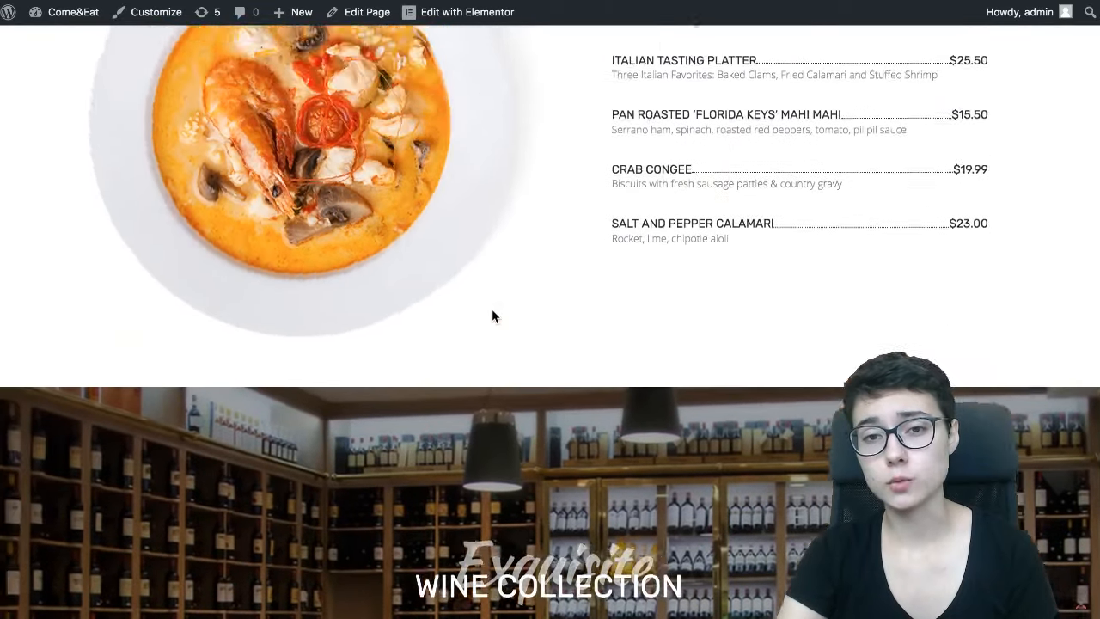
scroll(492, 316, "up", 6)
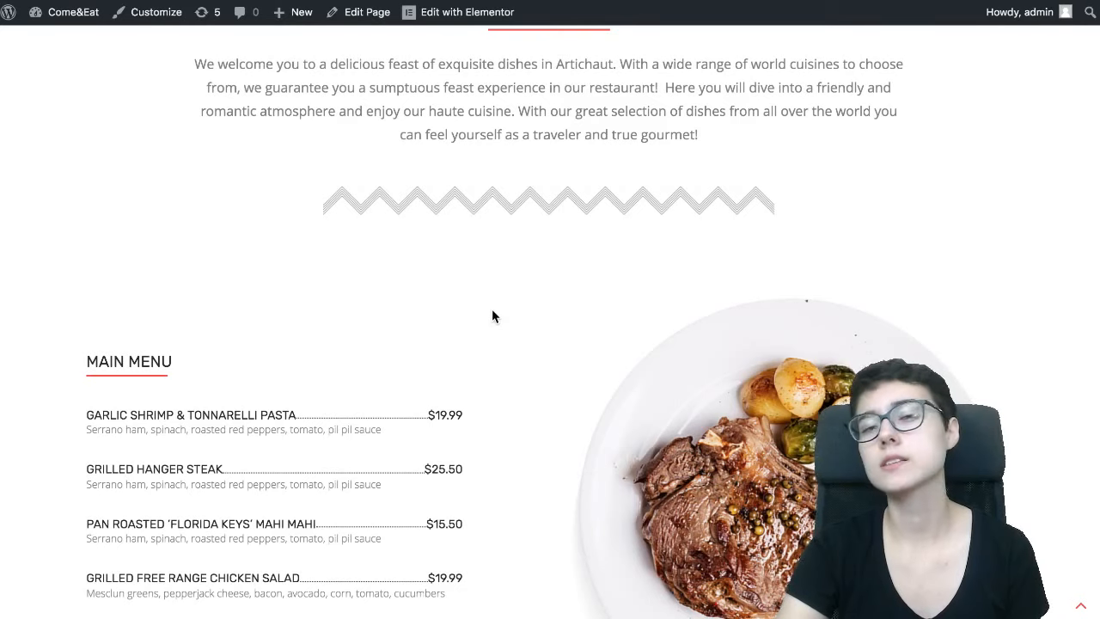
scroll(492, 316, "up", 1)
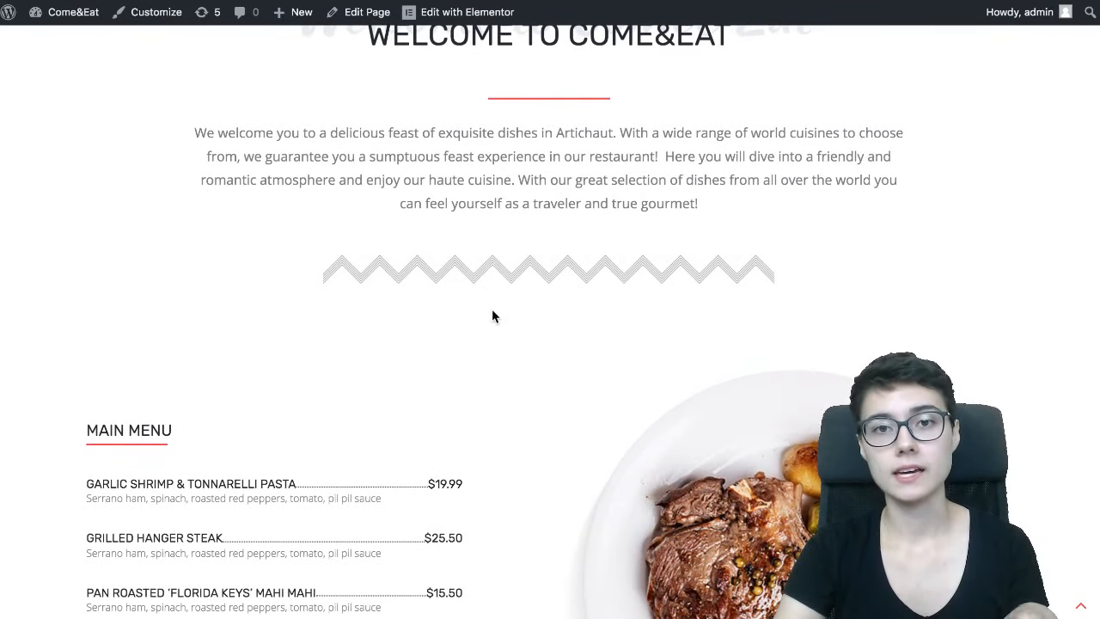
scroll(491, 316, "down", 6)
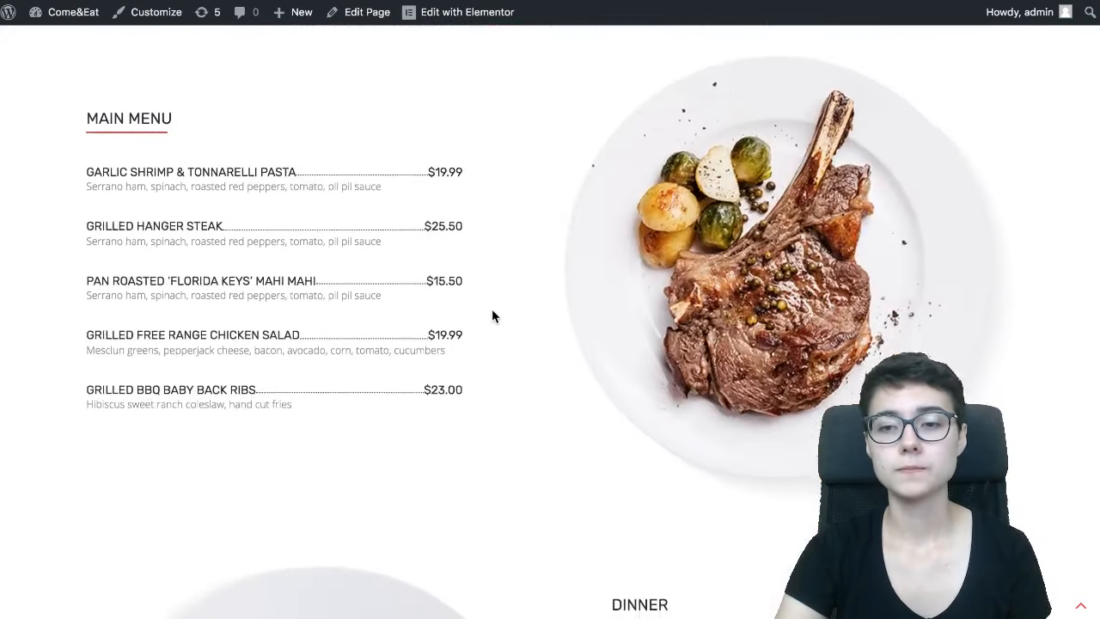
scroll(492, 316, "down", 9)
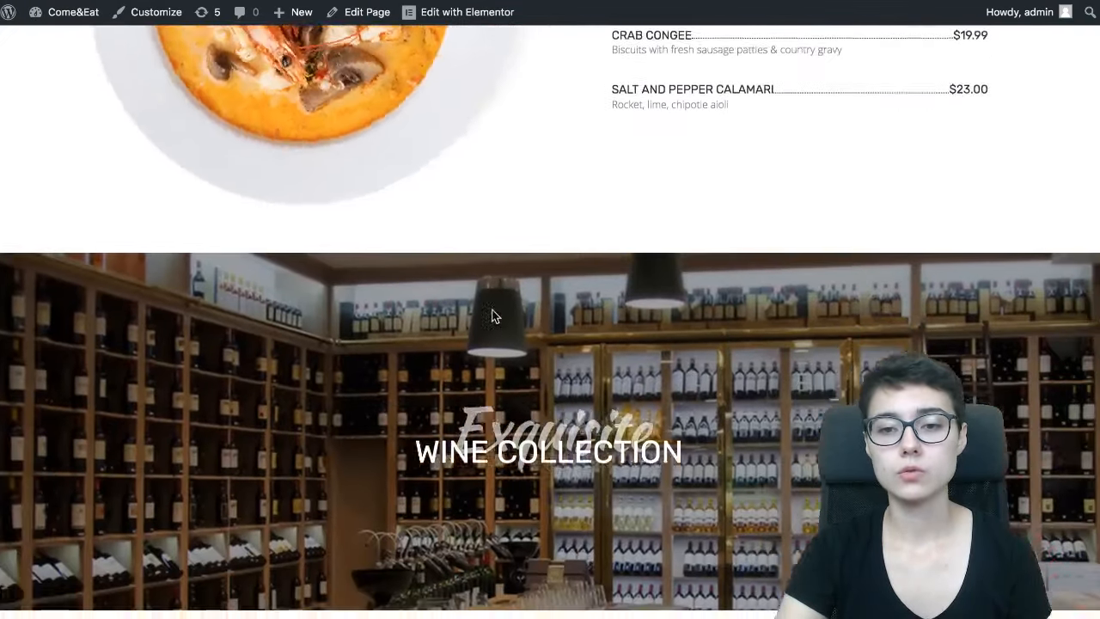
Step: Examine the scroll motion of the Summer salad, Pasta and Thai Soup banners and the Breakfast and Lunch lists
scroll(494, 317, "down", 5)
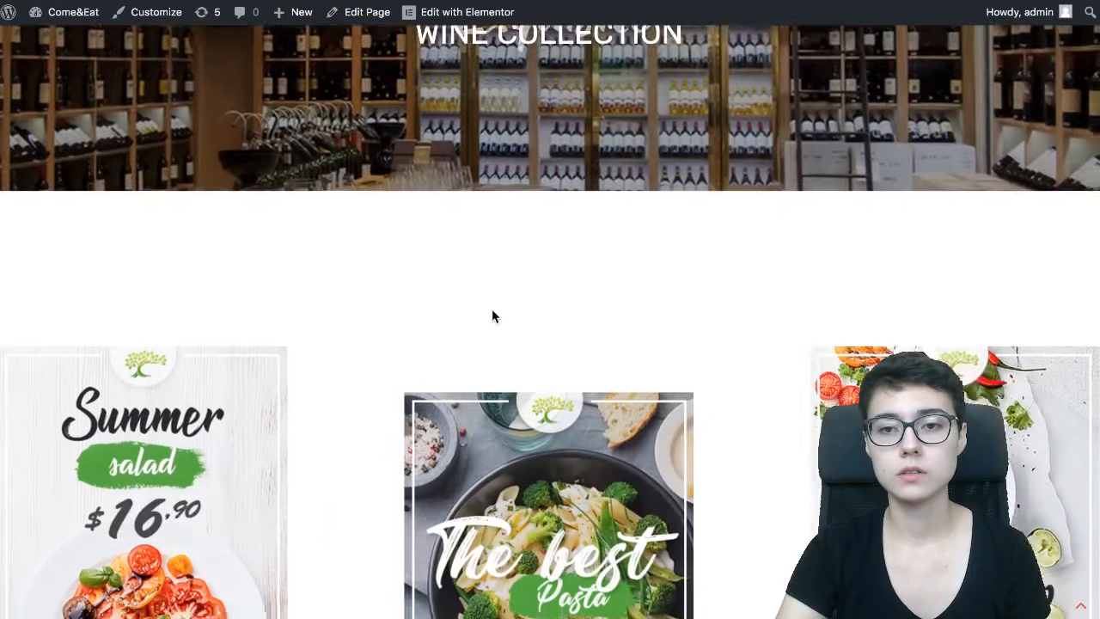
scroll(495, 317, "down", 1)
scroll(393, 401, "up", 3)
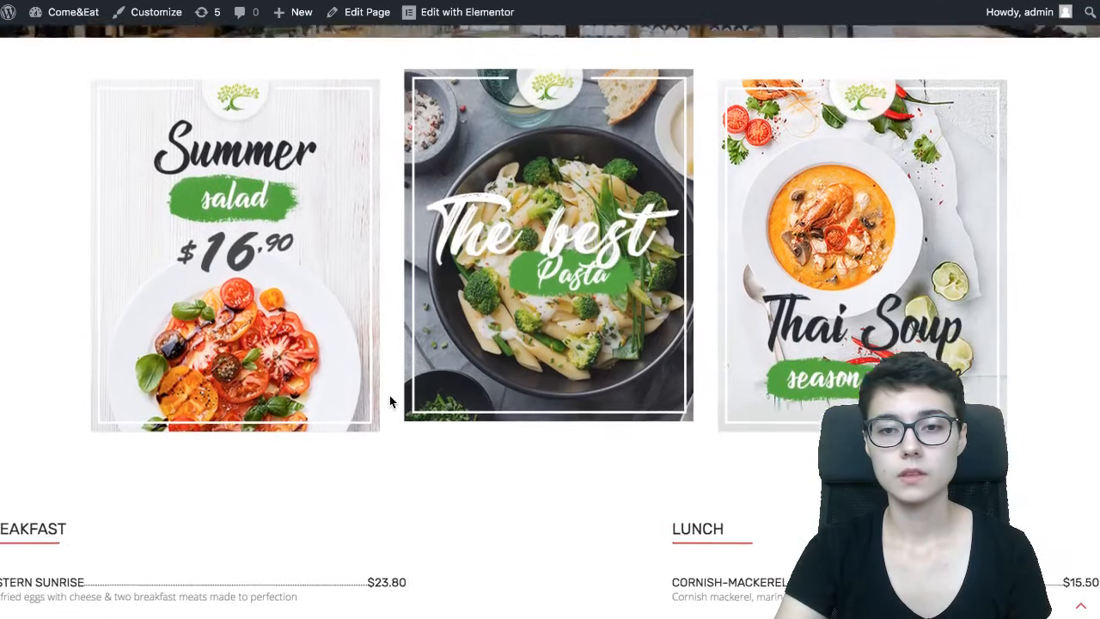
scroll(389, 402, "up", 2)
scroll(389, 402, "down", 3)
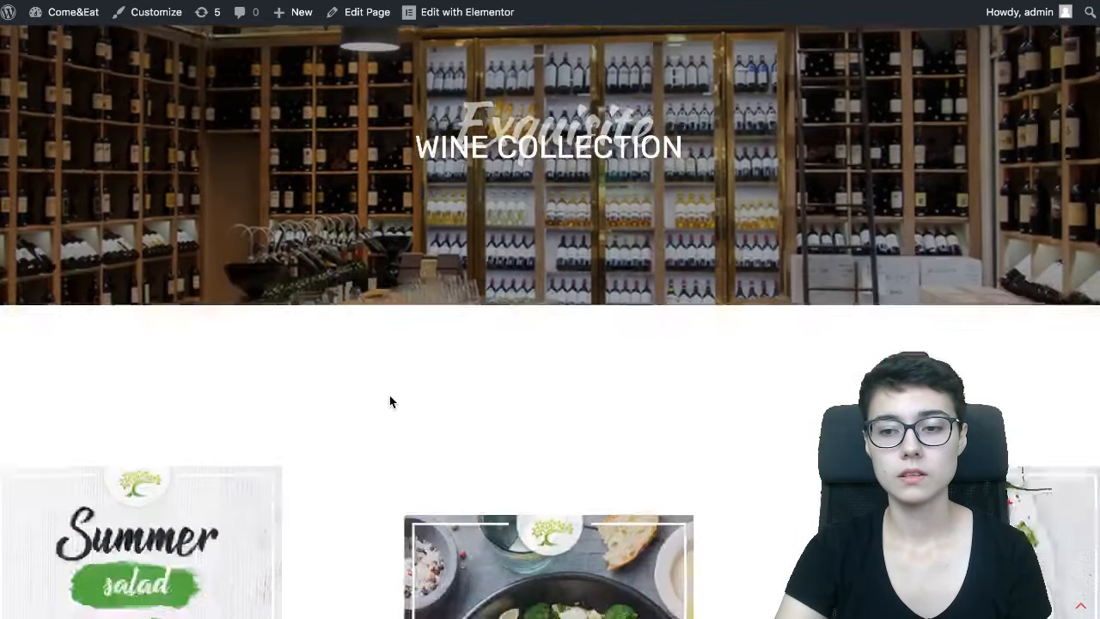
scroll(389, 402, "down", 6)
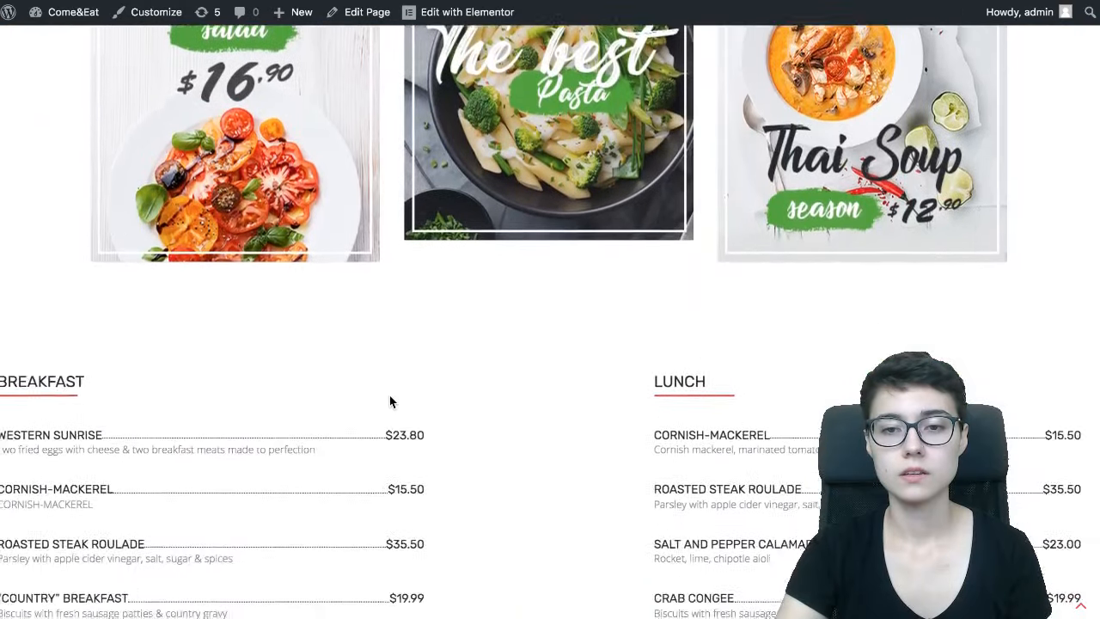
scroll(389, 401, "down", 3)
scroll(389, 401, "up", 1)
scroll(390, 402, "up", 5)
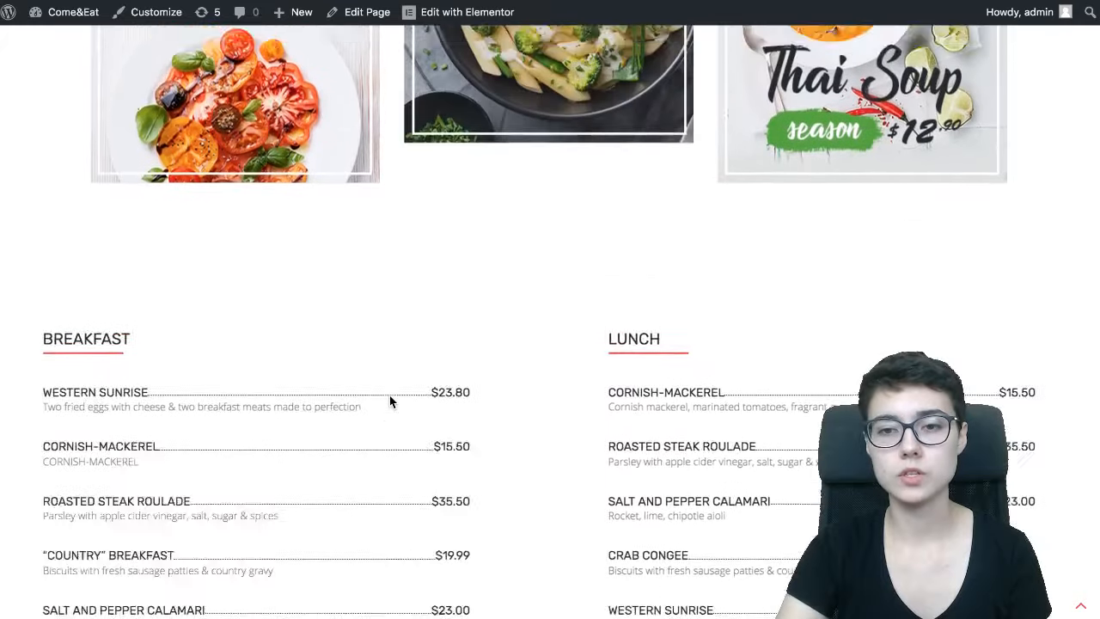
scroll(389, 401, "up", 5)
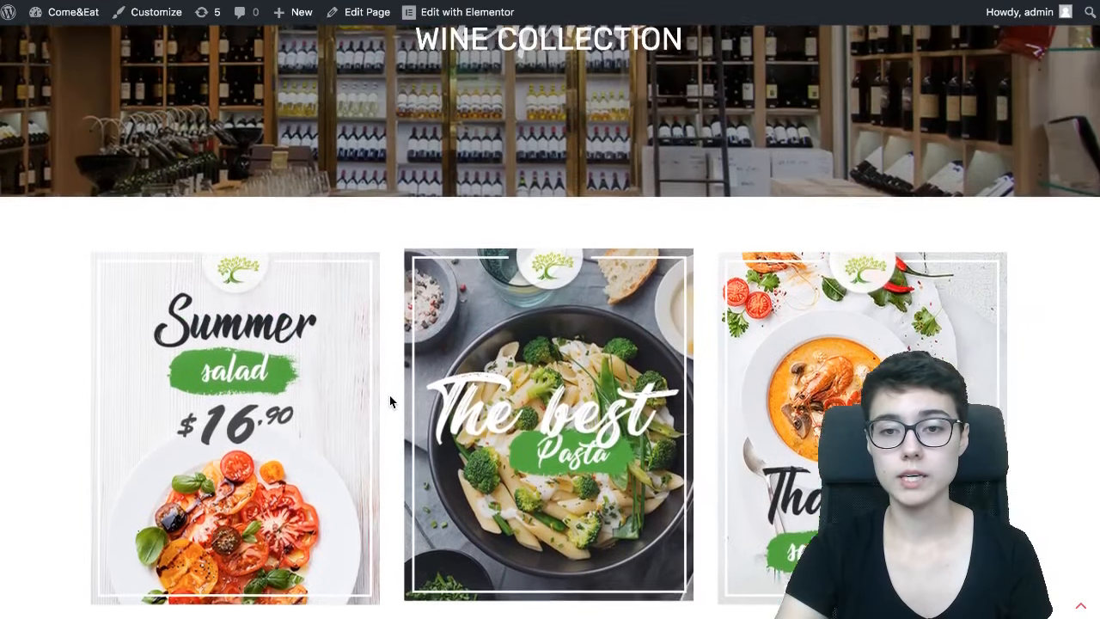
scroll(390, 401, "up", 6)
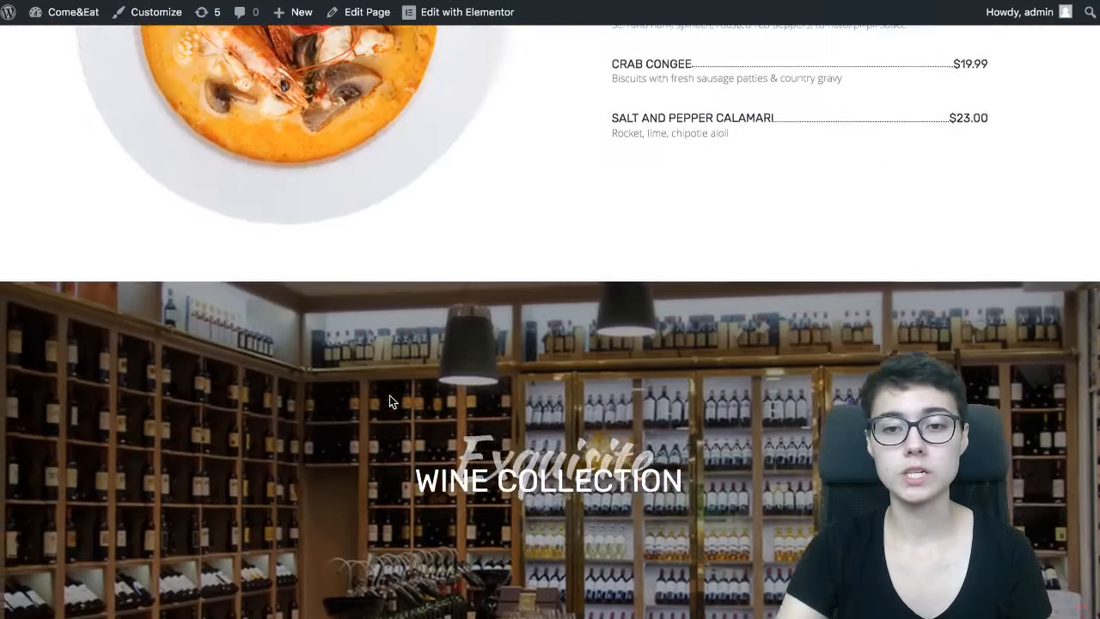
Step: Compare how the soup plate beside Dinner and the steak plate beside Main Menu move and rotate while scrolling
scroll(389, 402, "up", 3)
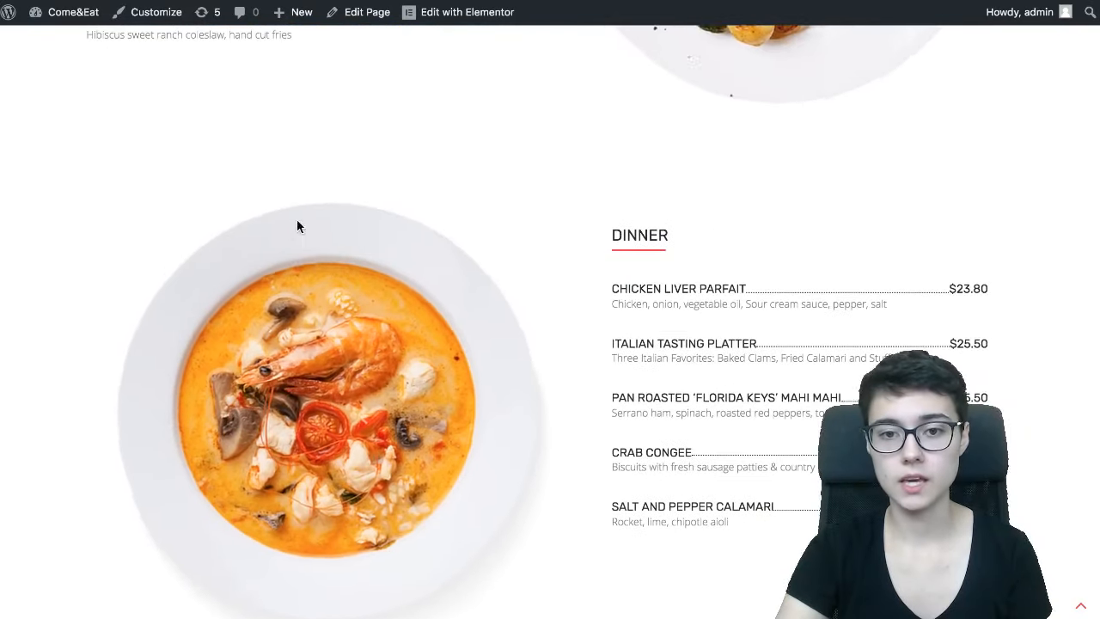
scroll(594, 288, "up", 5)
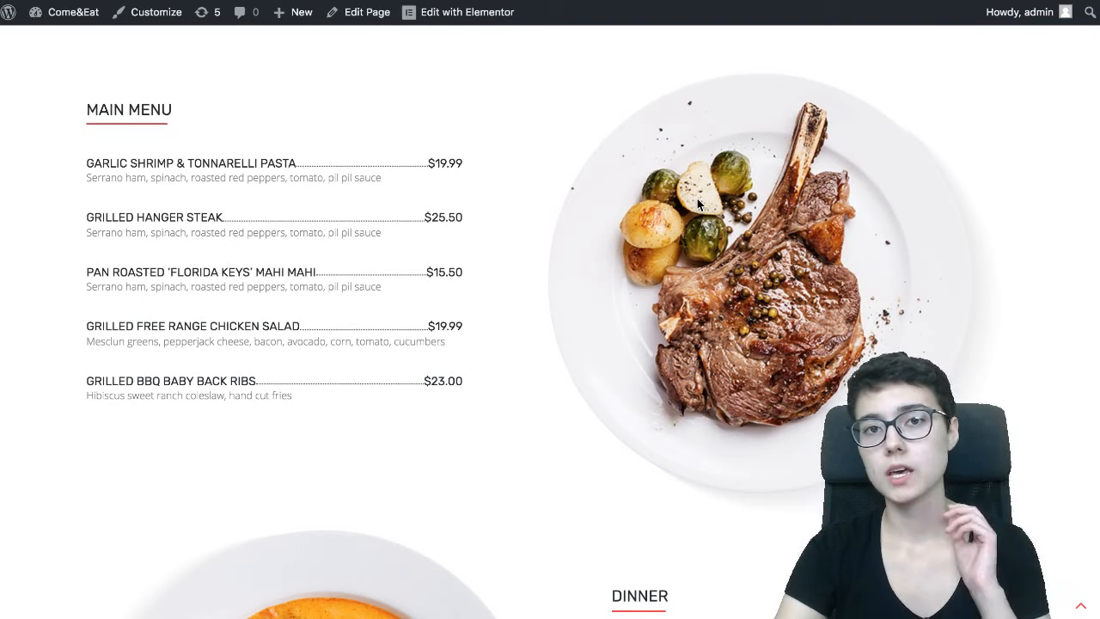
scroll(501, 253, "down", 4)
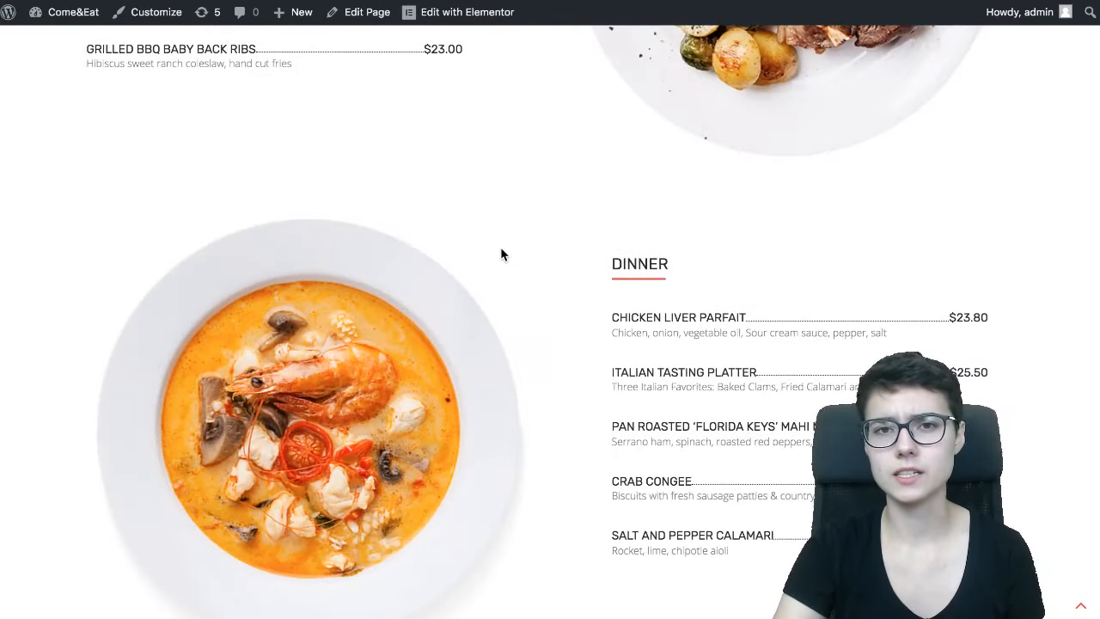
scroll(502, 253, "down", 1)
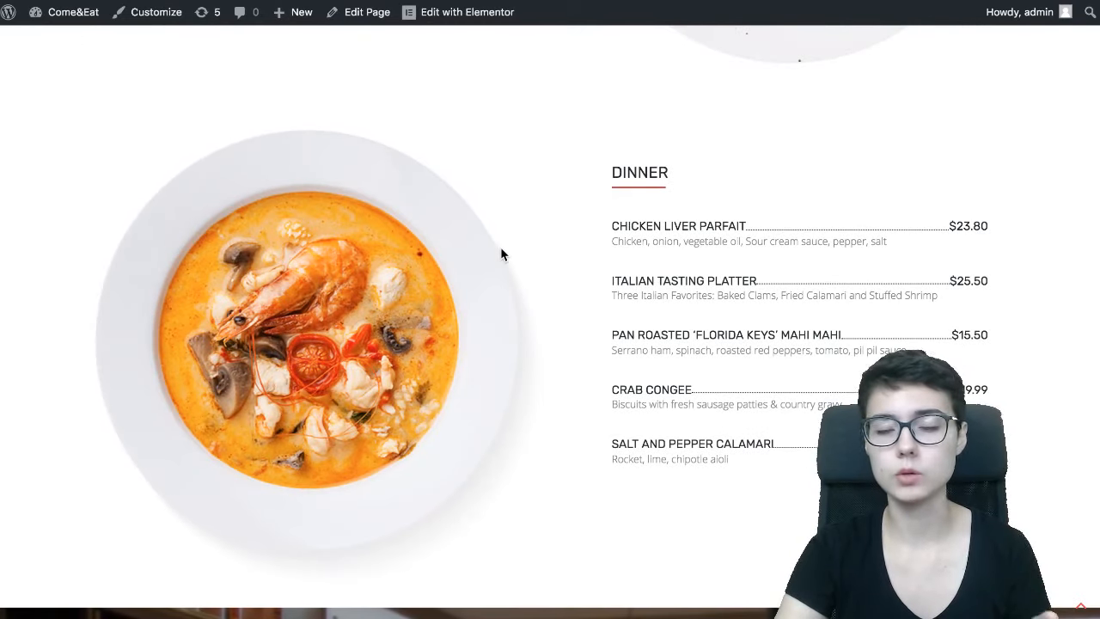
scroll(503, 253, "up", 2)
scroll(502, 254, "down", 1)
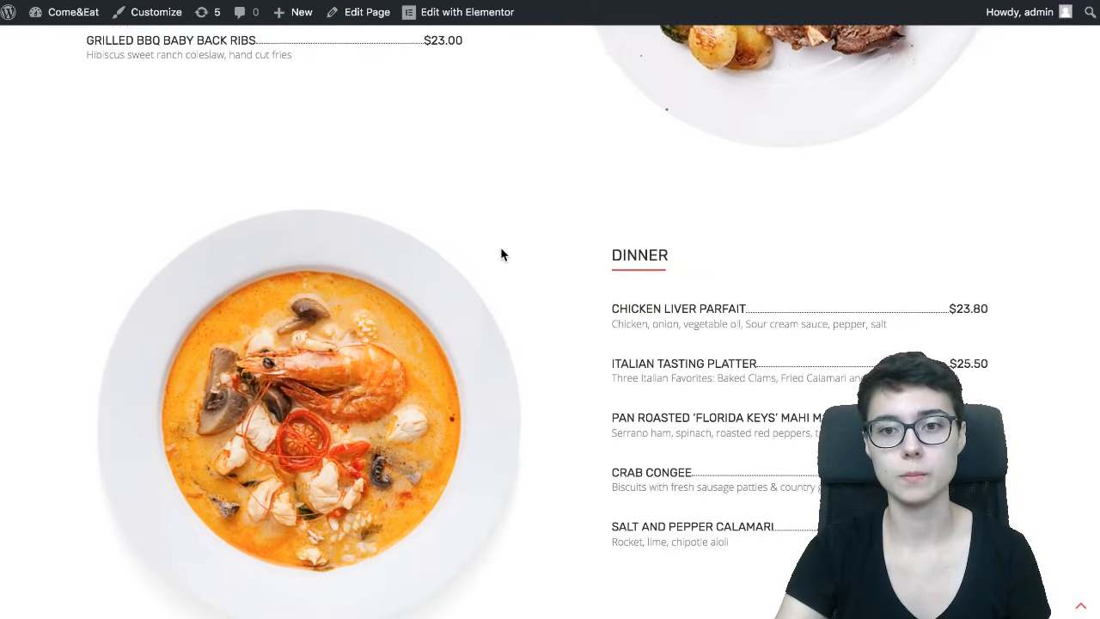
scroll(503, 254, "up", 5)
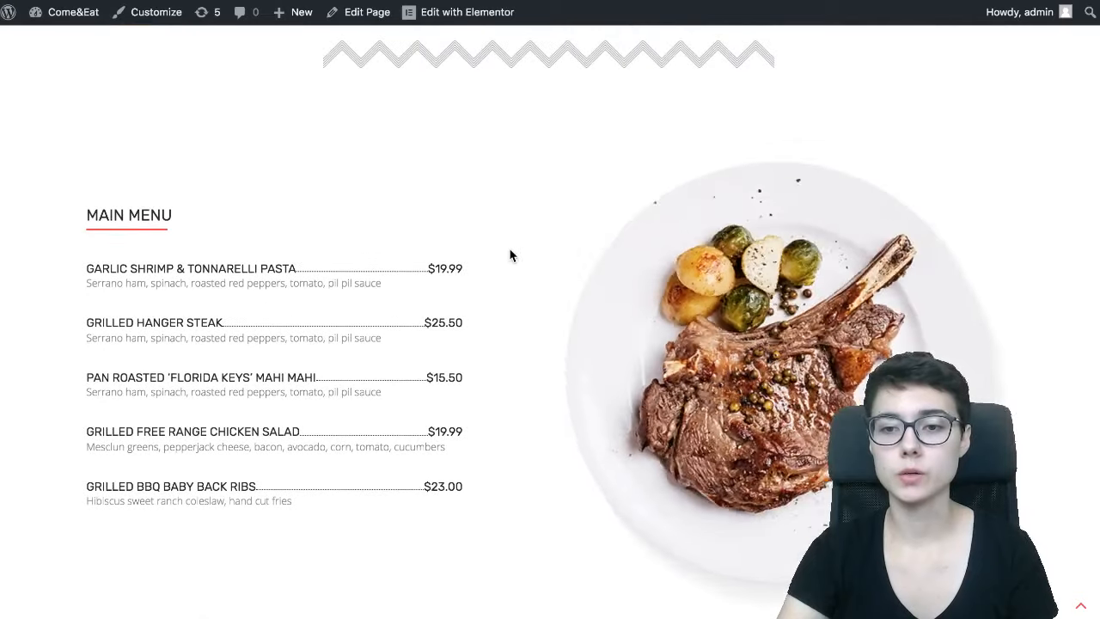
scroll(445, 252, "down", 4)
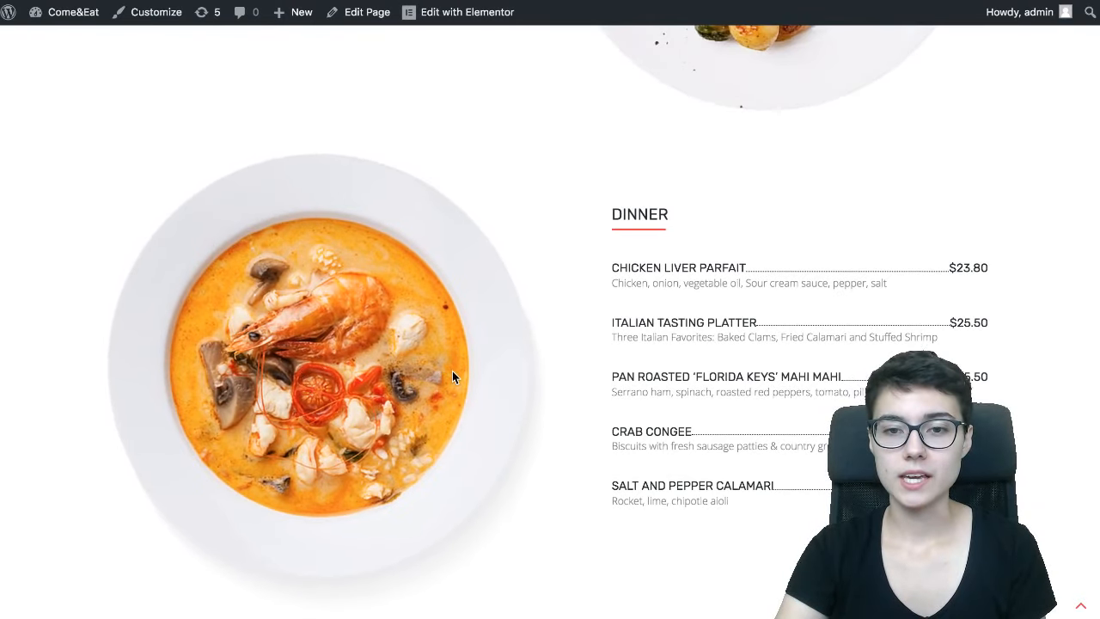
scroll(452, 375, "up", 5)
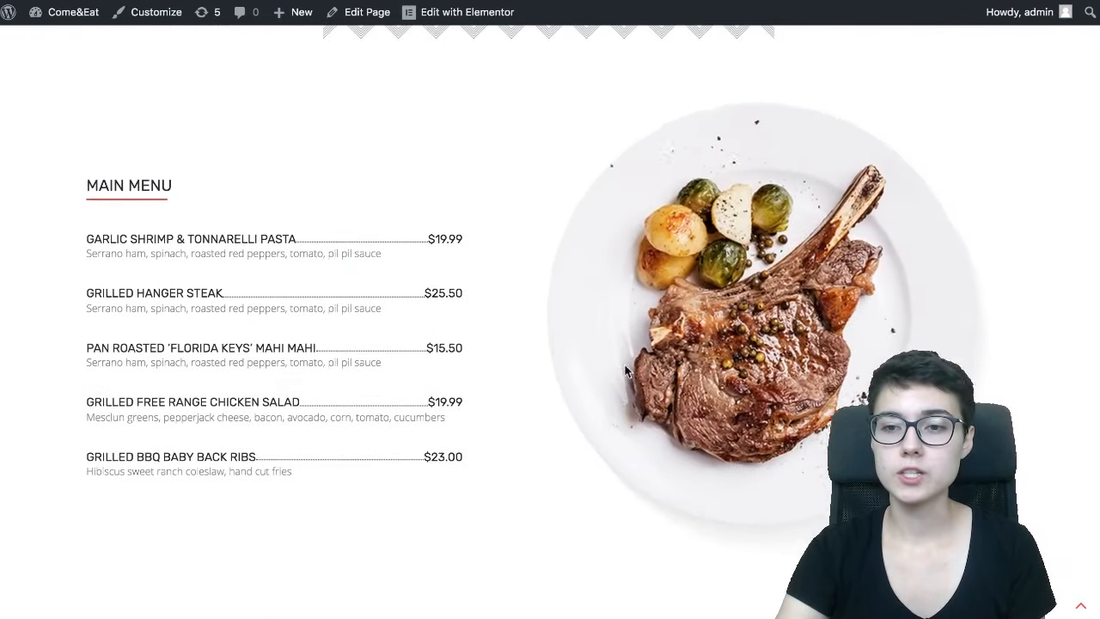
scroll(570, 227, "down", 5)
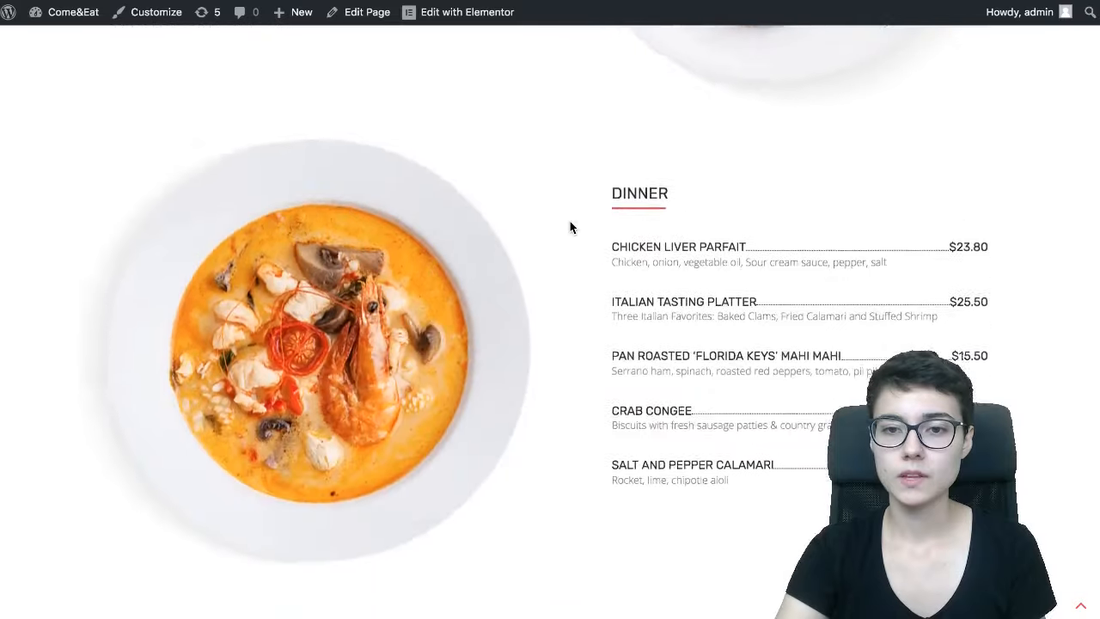
Step: Review the page's scroll effects from the hero section through the welcome text, Main Menu and Dinner plates to Wine Collection
scroll(570, 227, "up", 9)
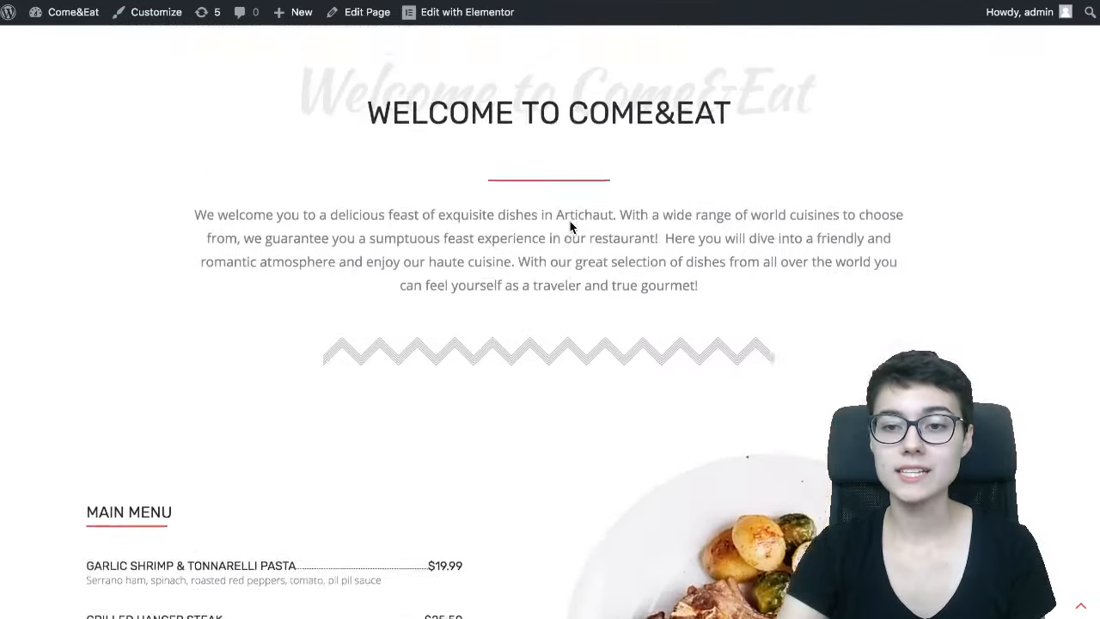
scroll(570, 225, "up", 6)
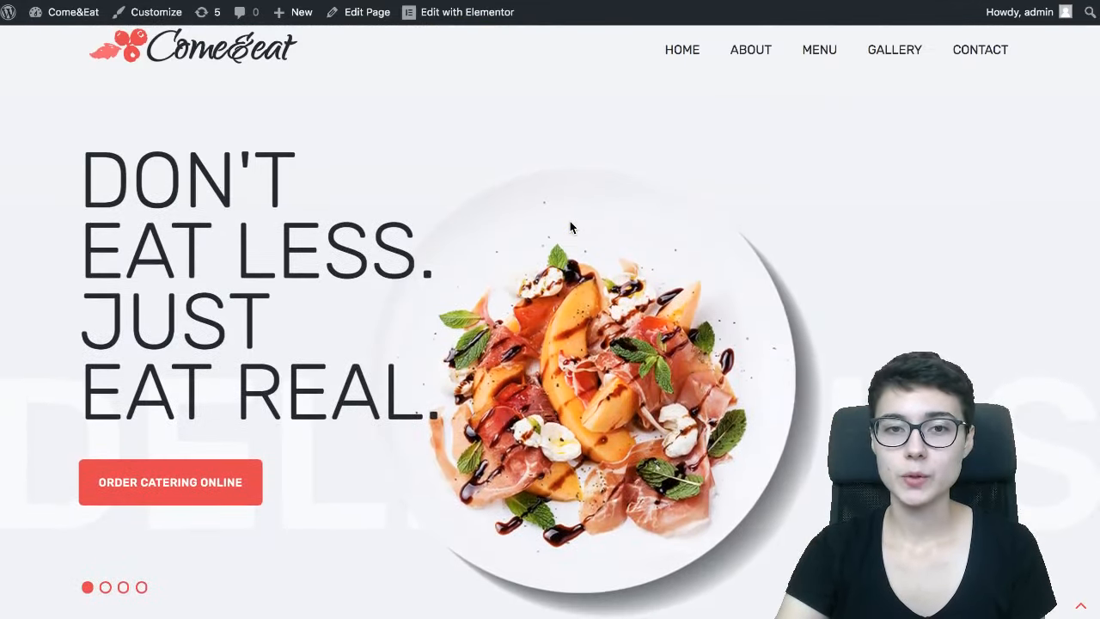
scroll(570, 226, "down", 8)
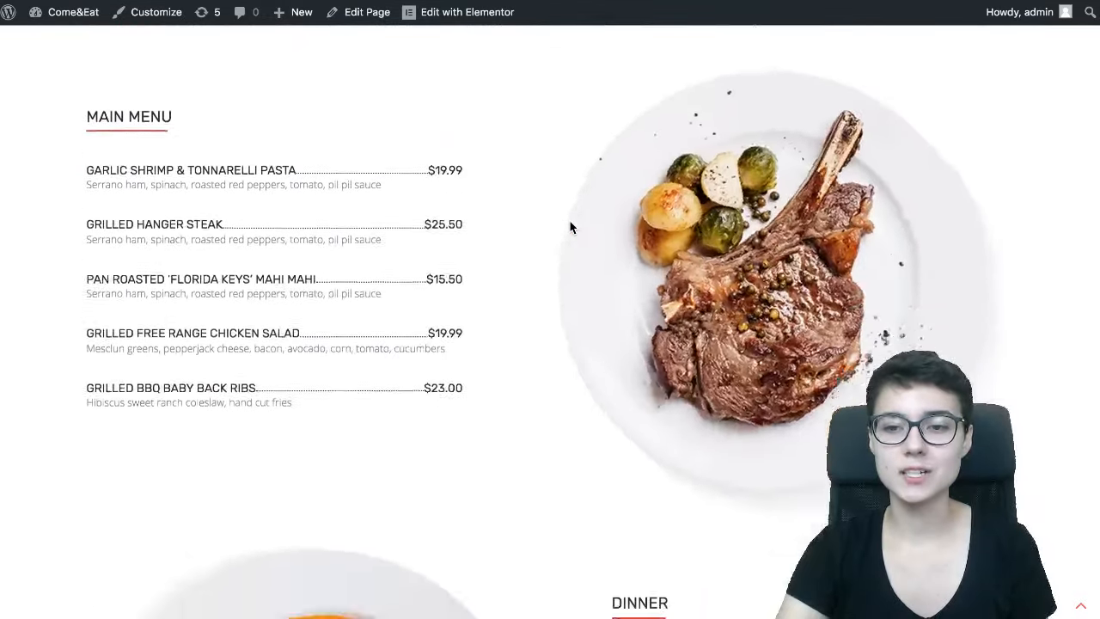
scroll(570, 226, "down", 2)
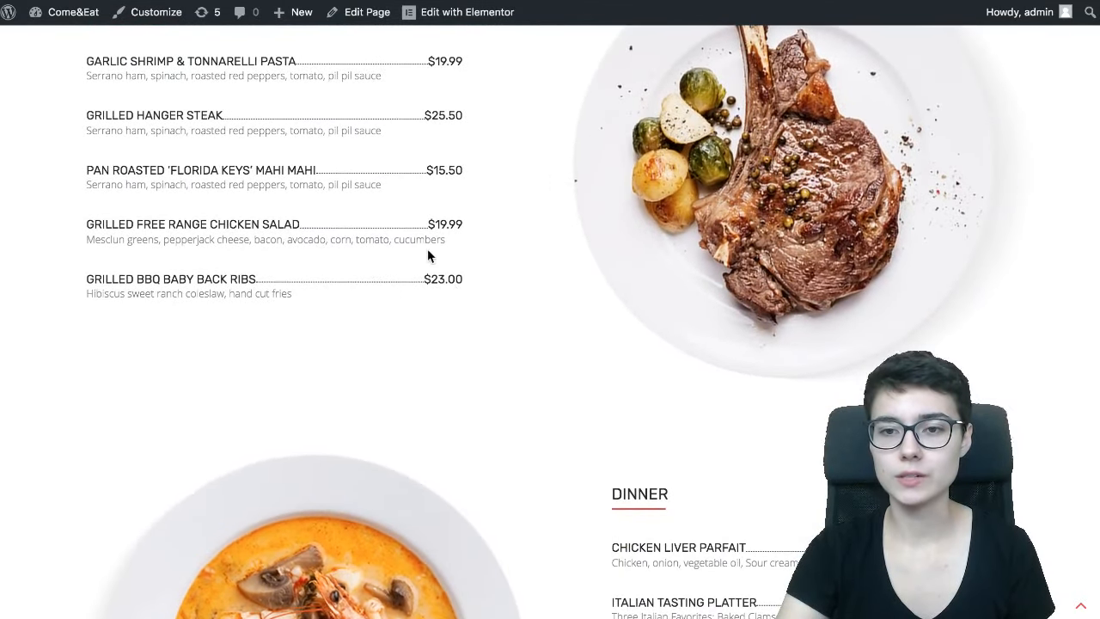
scroll(503, 259, "down", 7)
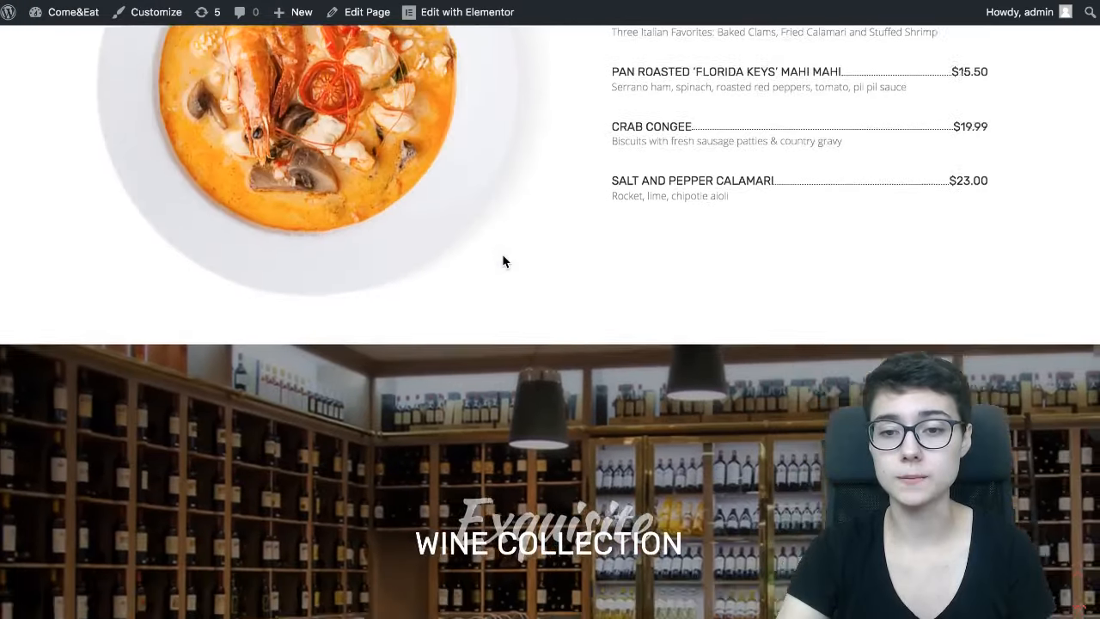
Step: Examine how the Wine Collection section's background image moves behind its heading while scrolling in both directions
scroll(503, 262, "down", 3)
scroll(504, 261, "up", 1)
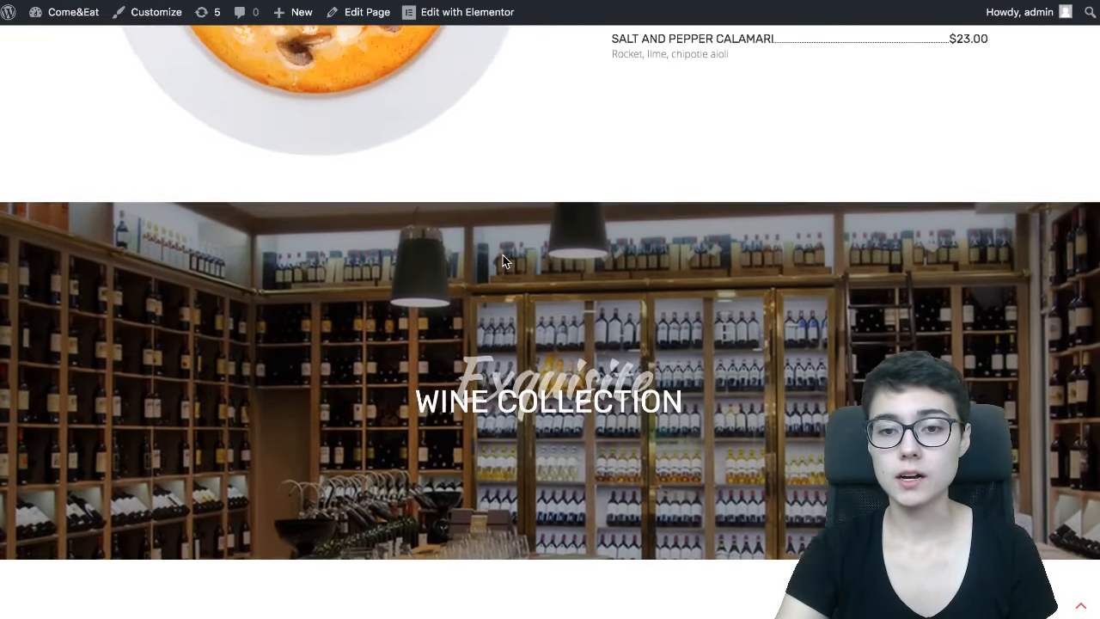
scroll(504, 261, "up", 1)
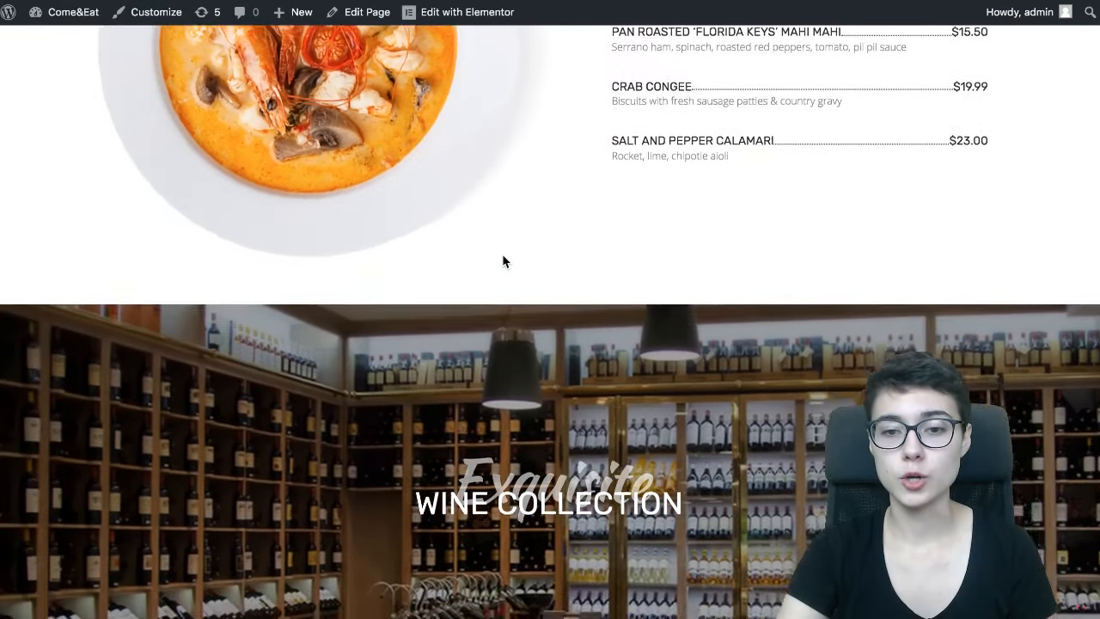
scroll(503, 258, "down", 2)
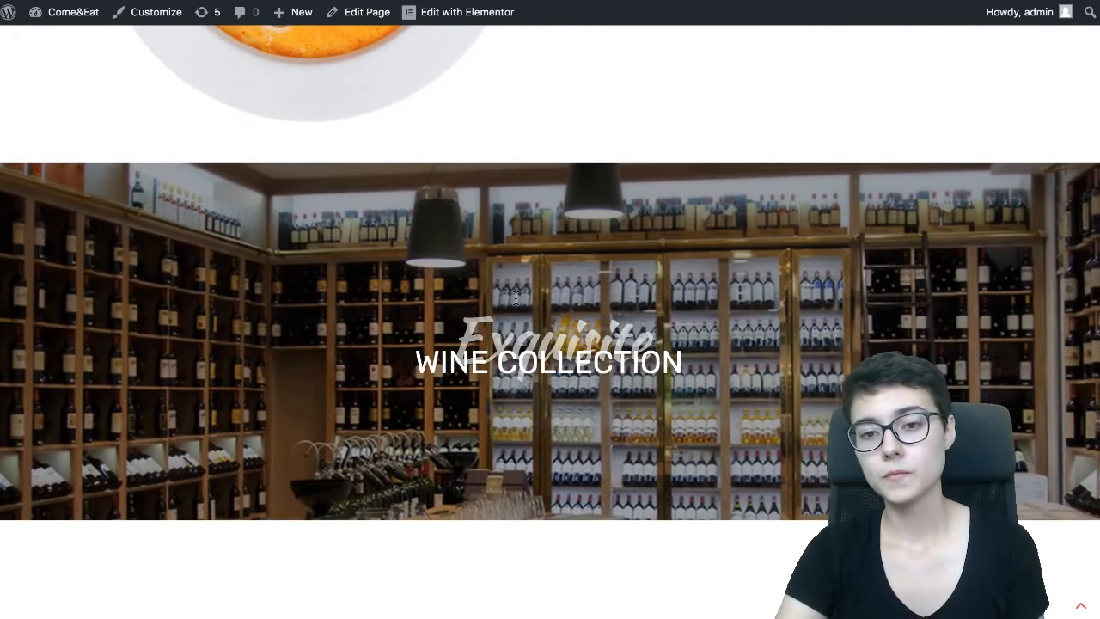
scroll(469, 318, "up", 2)
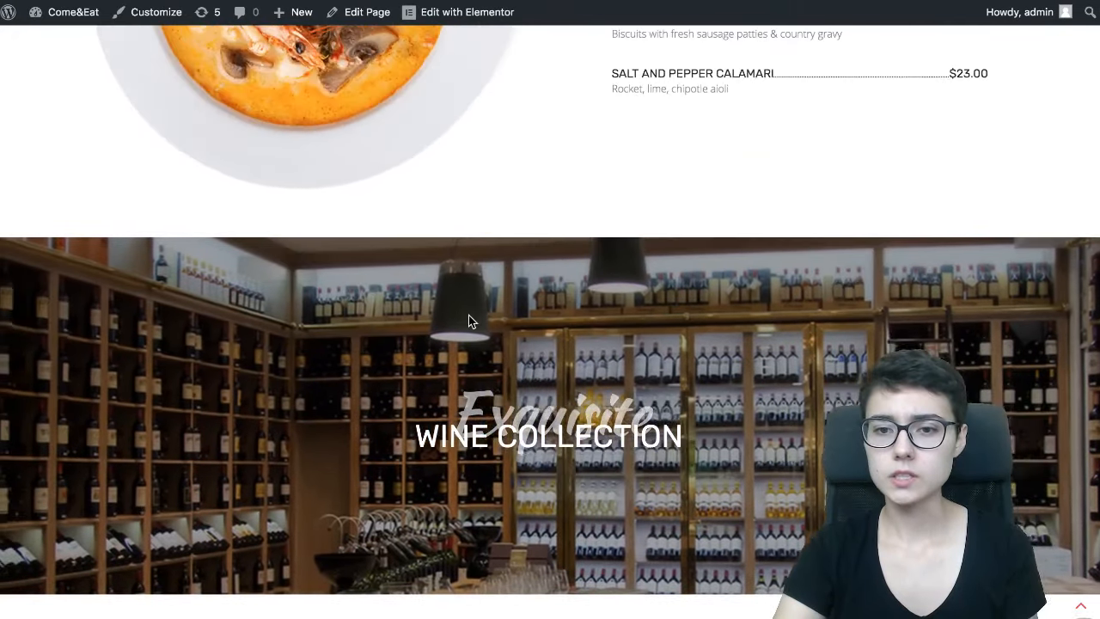
scroll(469, 320, "down", 2)
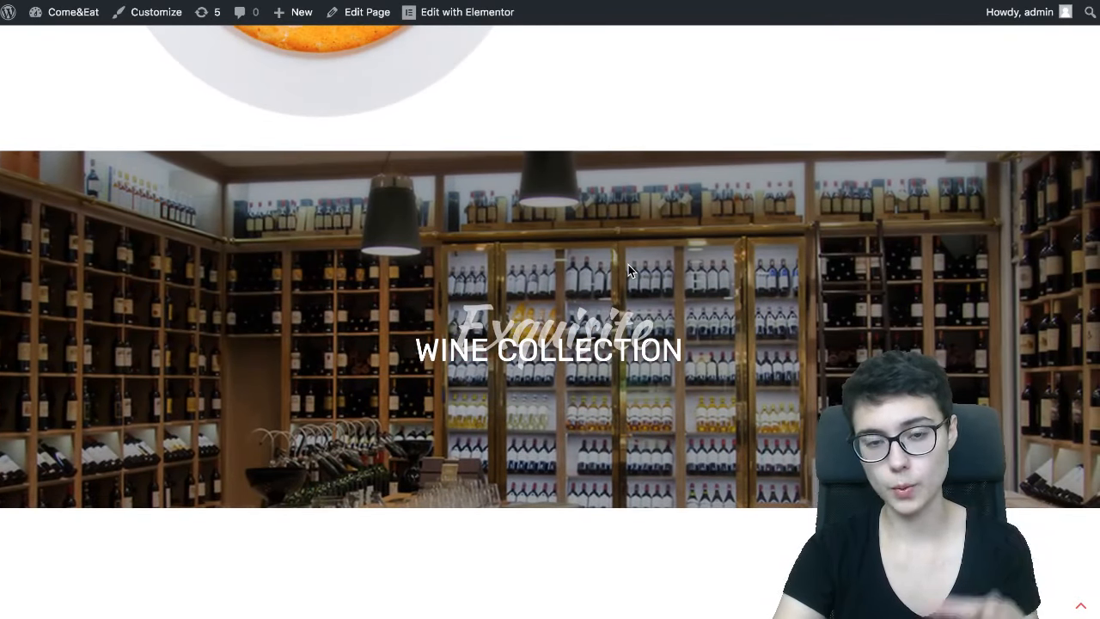
scroll(628, 267, "up", 2)
scroll(628, 267, "down", 2)
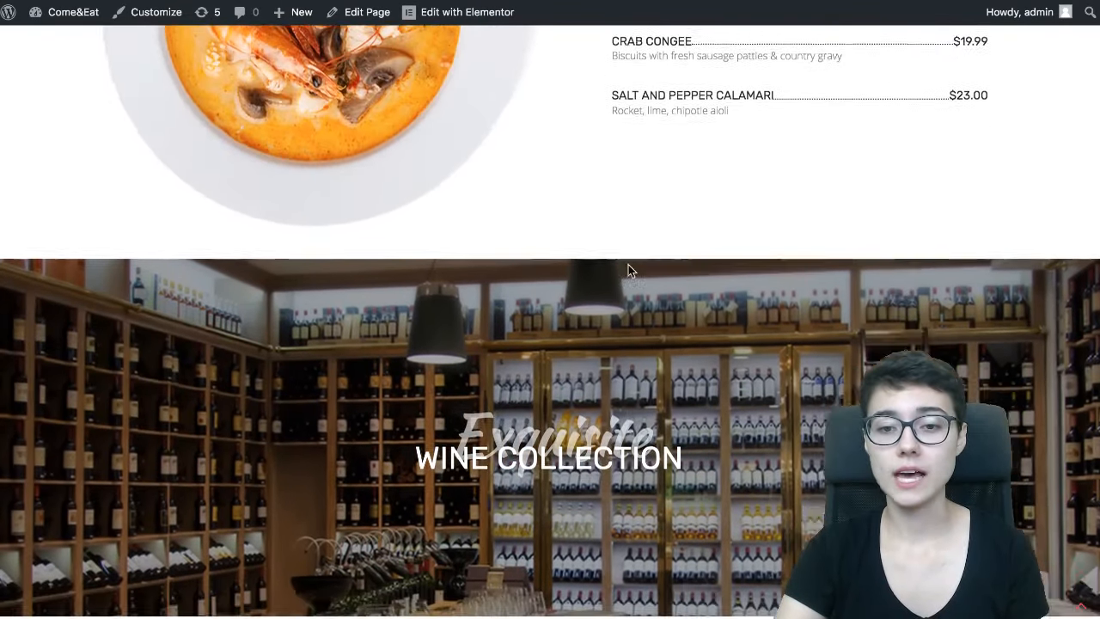
scroll(629, 265, "down", 3)
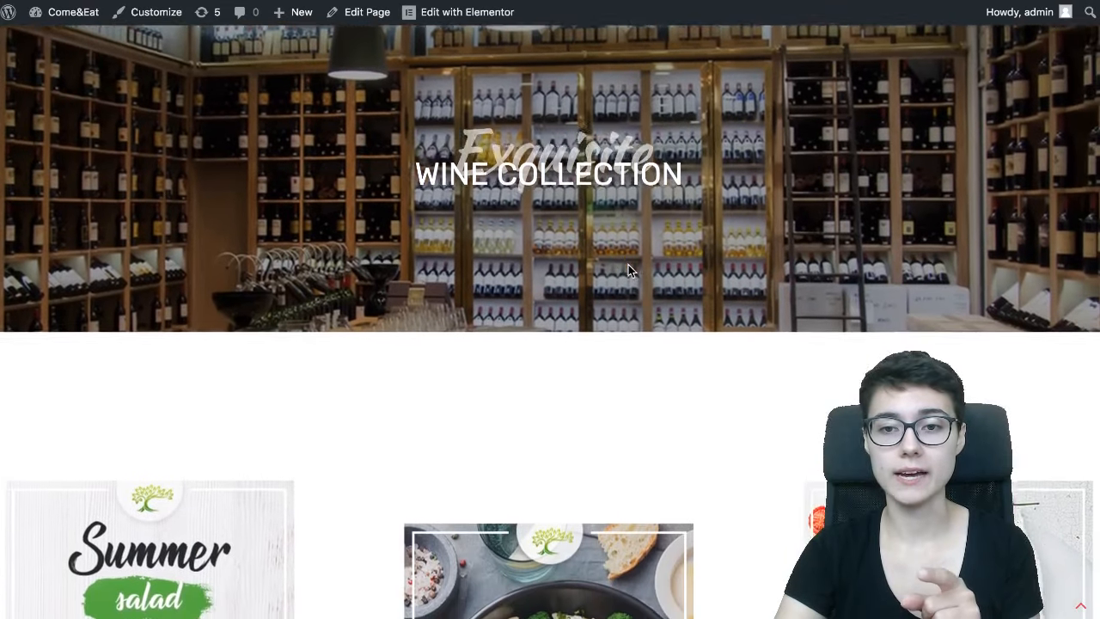
scroll(628, 269, "up", 3)
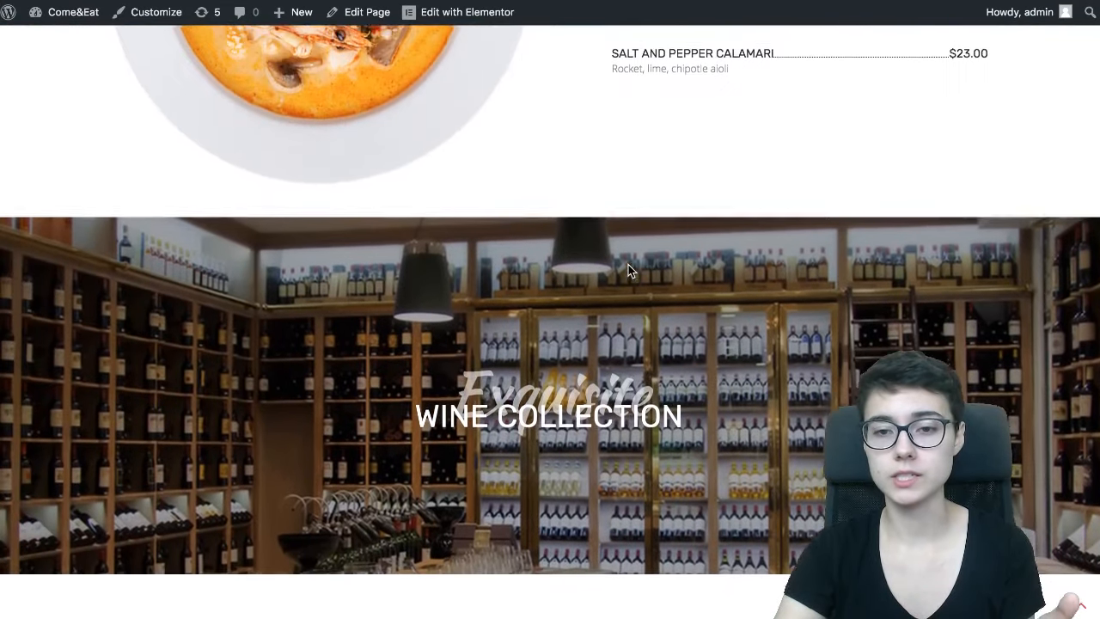
scroll(628, 269, "down", 1)
scroll(628, 265, "down", 3)
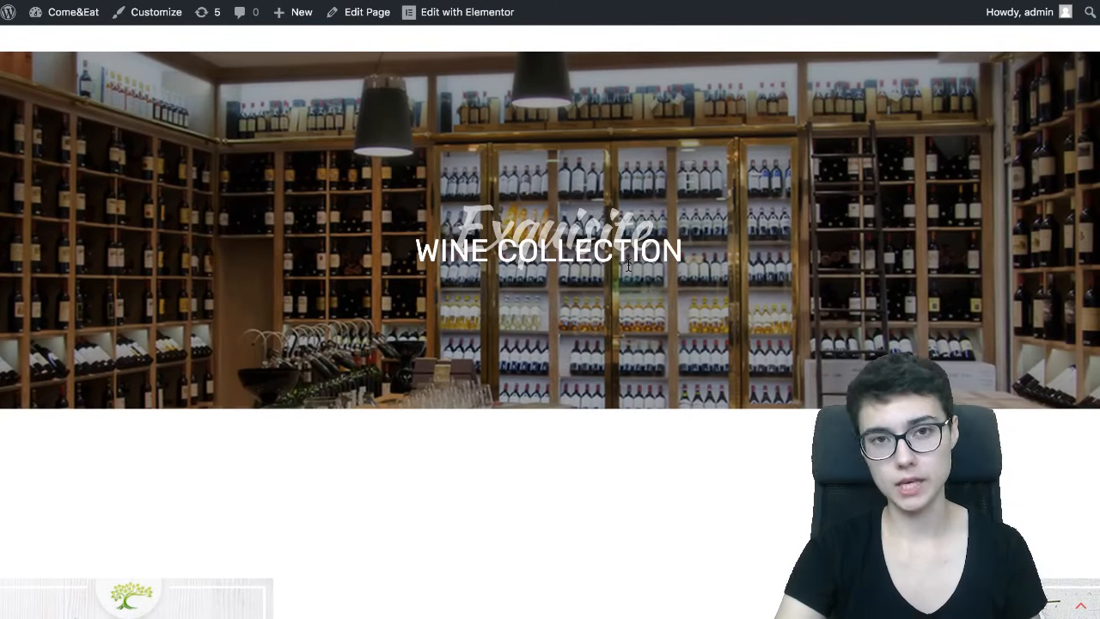
scroll(628, 265, "up", 5)
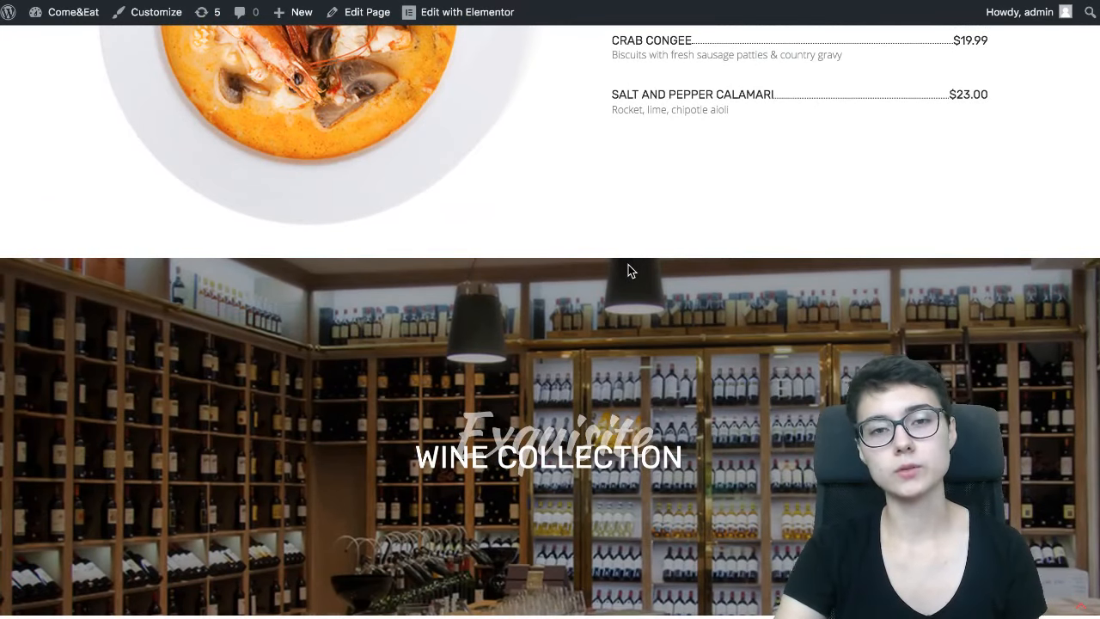
scroll(629, 271, "down", 5)
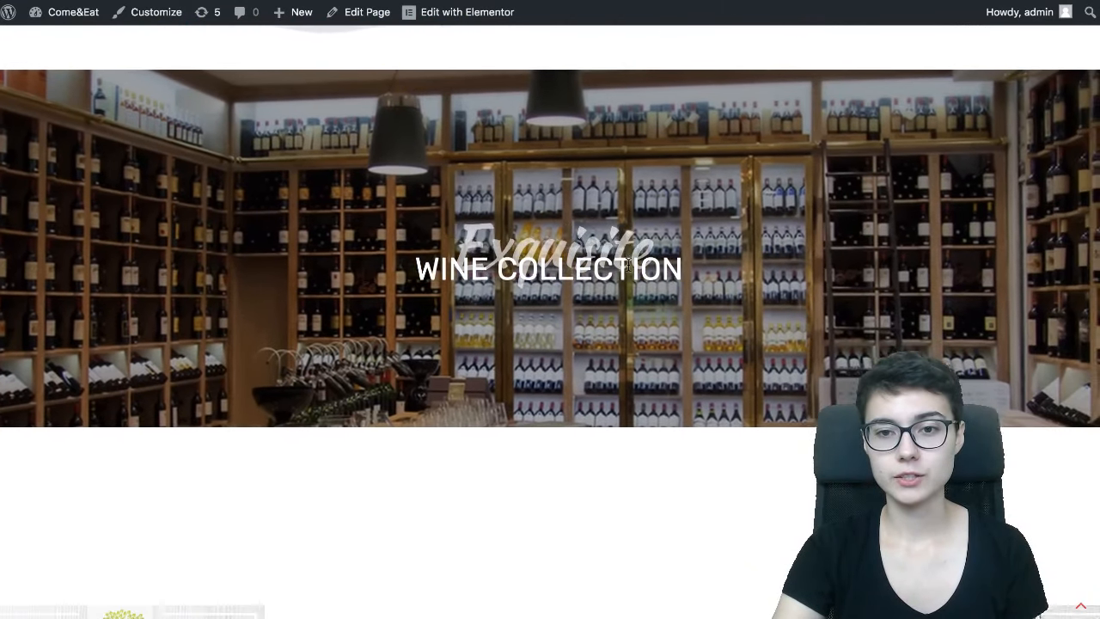
scroll(628, 264, "up", 5)
scroll(627, 272, "up", 3)
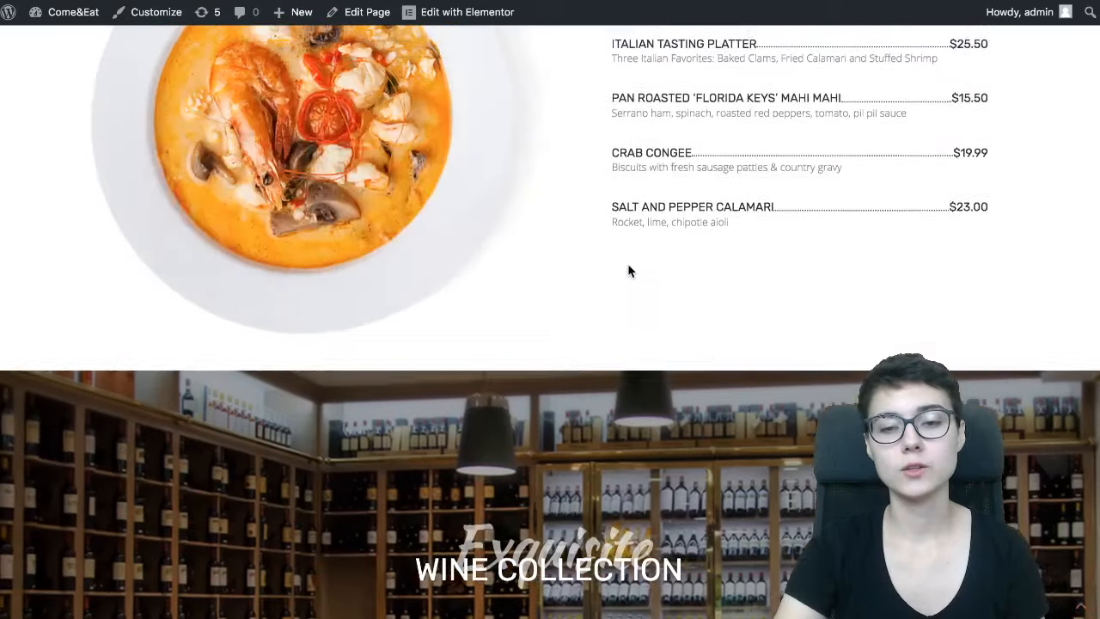
scroll(629, 264, "down", 5)
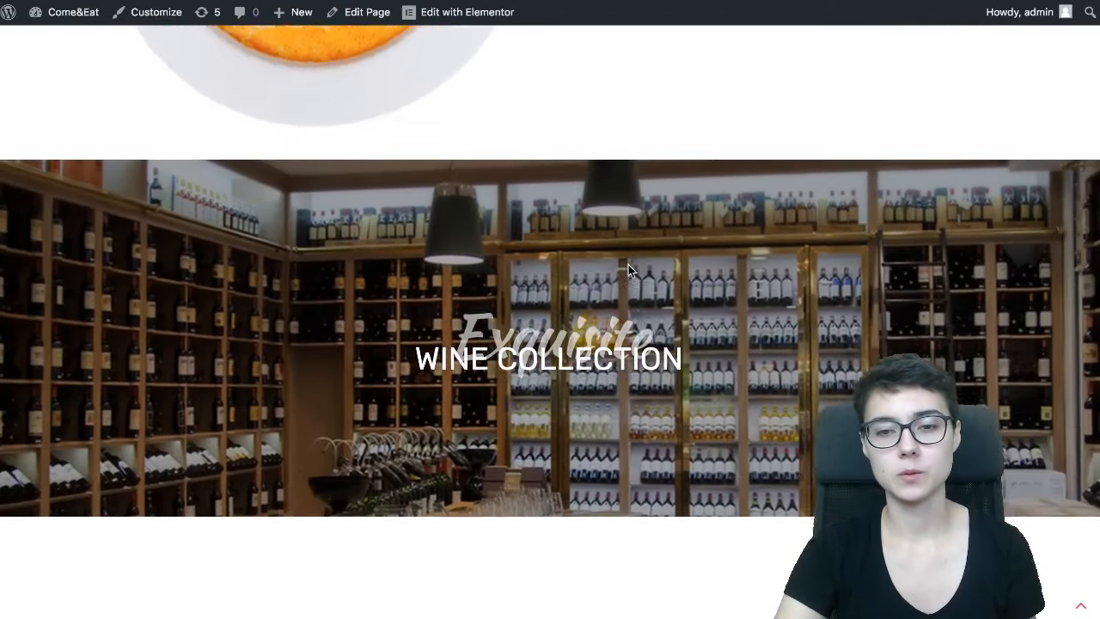
scroll(629, 264, "down", 5)
scroll(628, 272, "up", 5)
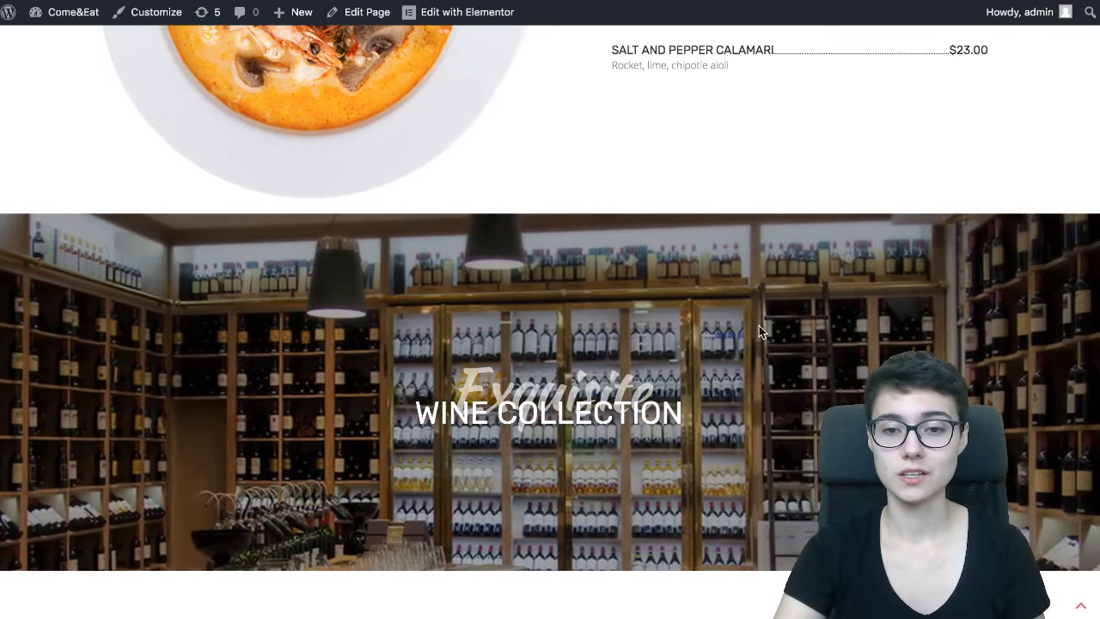
scroll(759, 326, "up", 2)
scroll(759, 325, "down", 2)
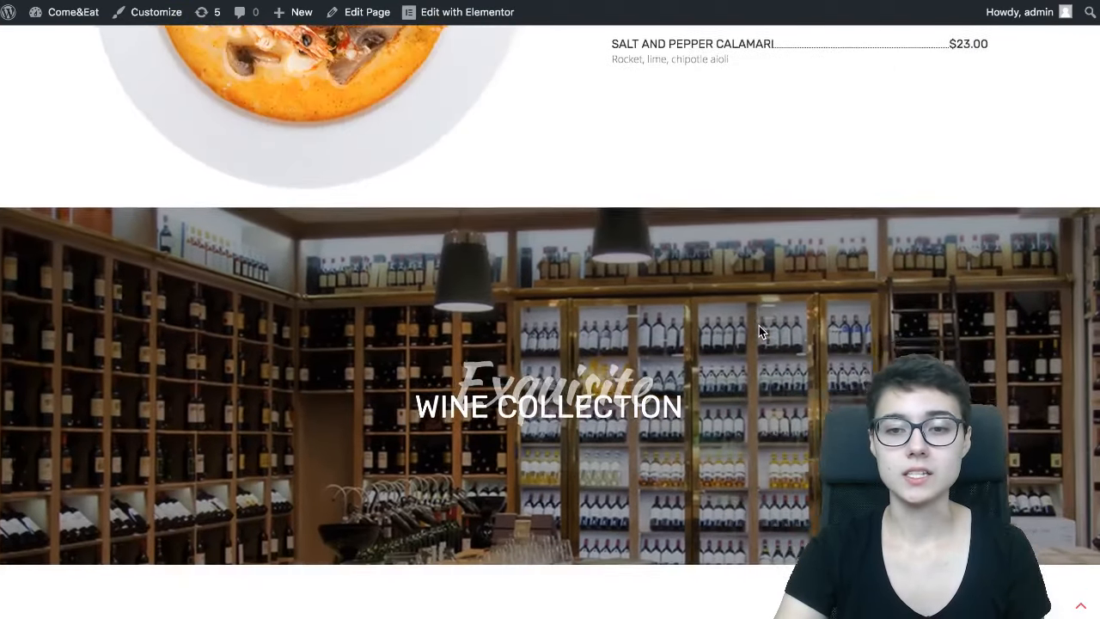
scroll(759, 326, "down", 3)
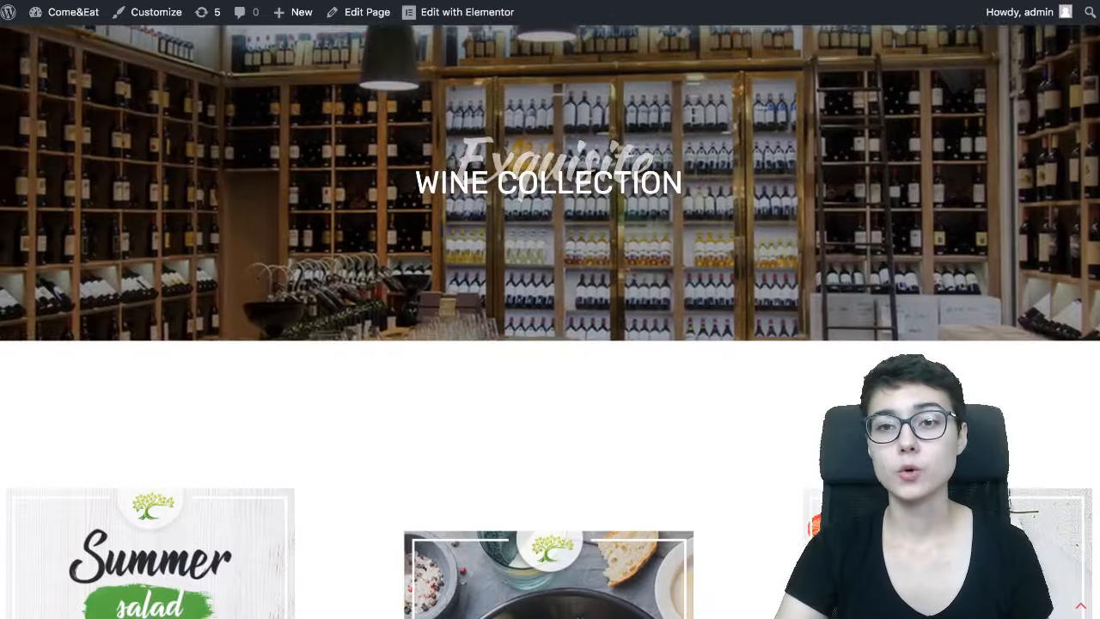
Step: Switch to the Elementor editor and examine the scroll effect on the "Welcome to Come&Eat" headline below the hero section
key("ctrl+Tab")
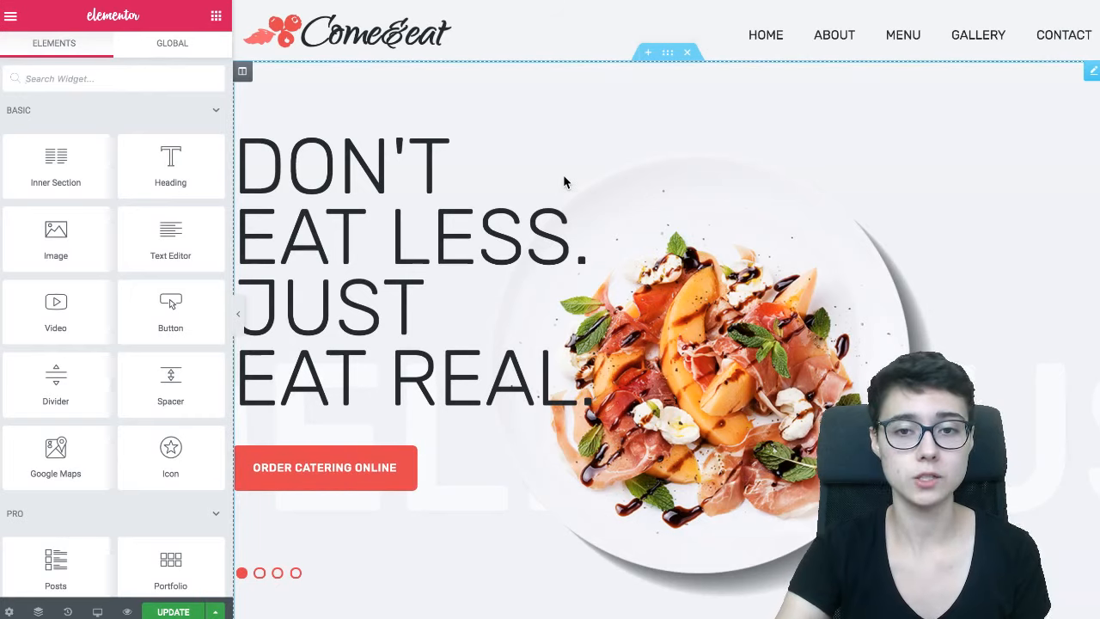
scroll(570, 179, "down", 3)
scroll(565, 180, "down", 3)
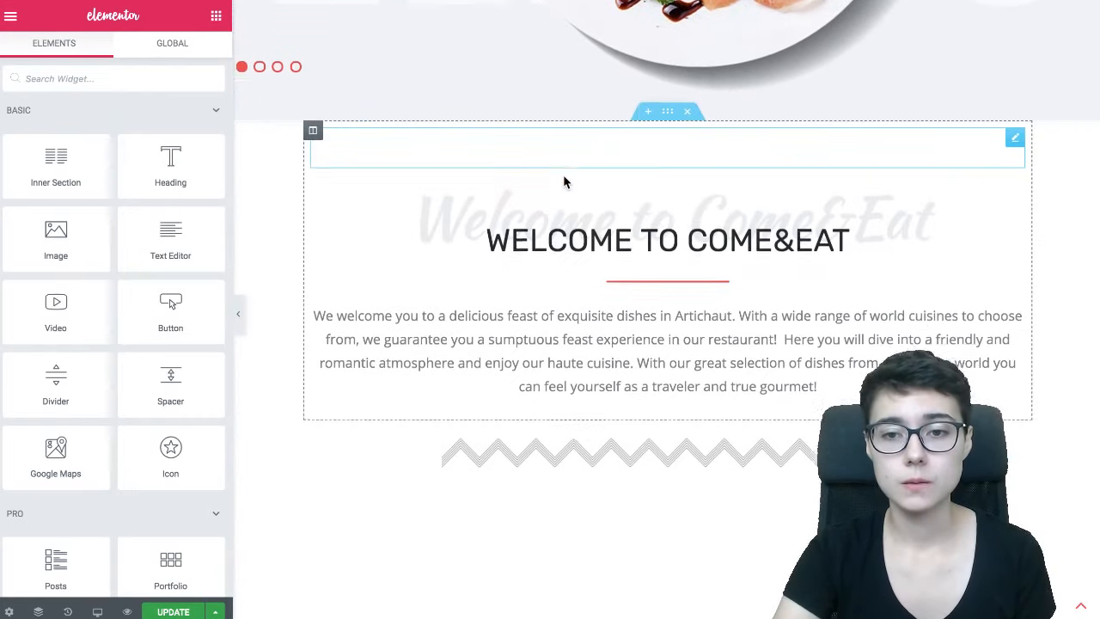
scroll(564, 176, "down", 1)
scroll(563, 177, "up", 1)
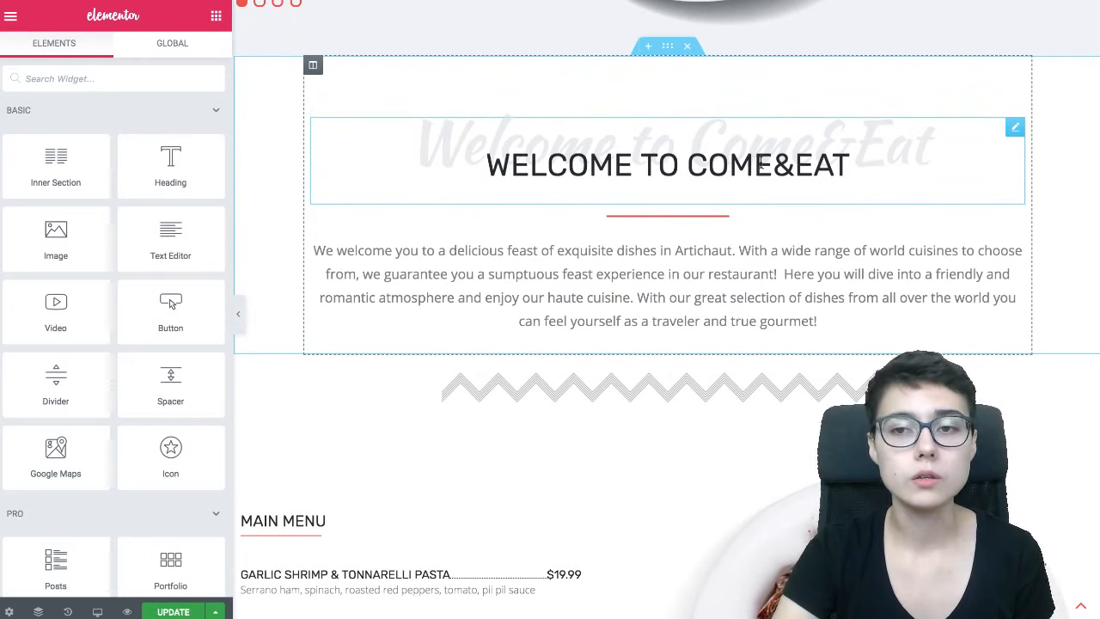
scroll(866, 216, "up", 4)
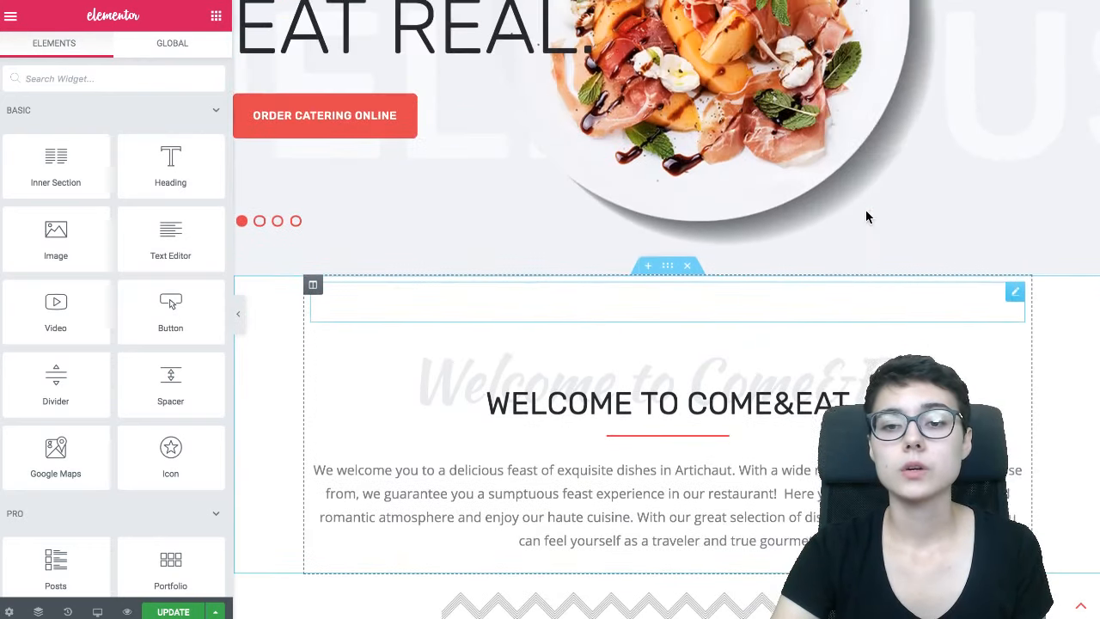
scroll(867, 216, "up", 1)
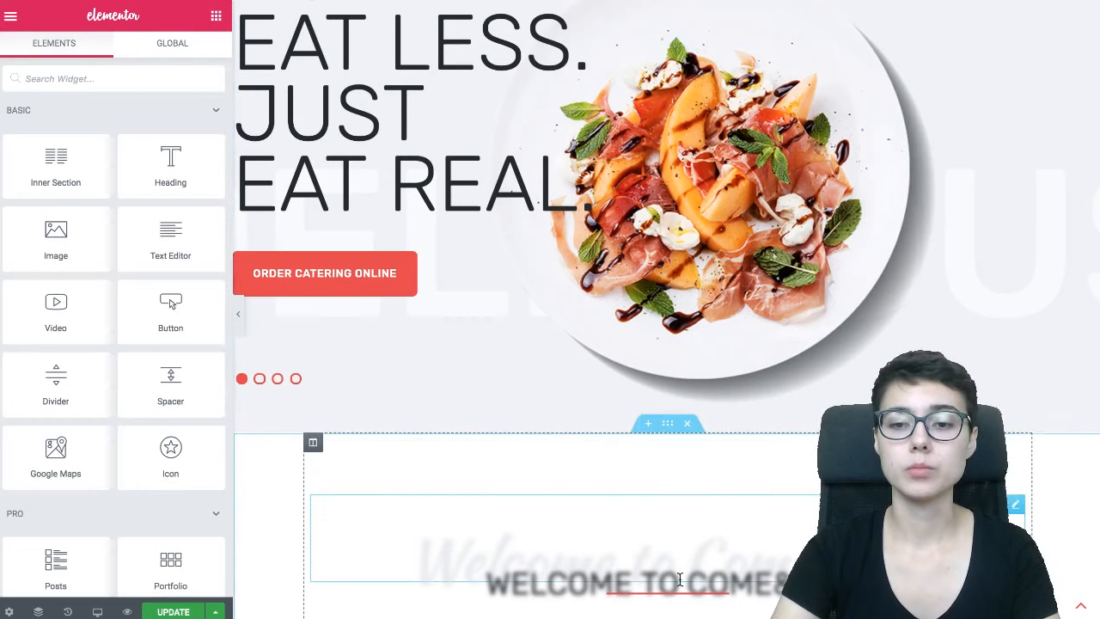
scroll(590, 544, "down", 3)
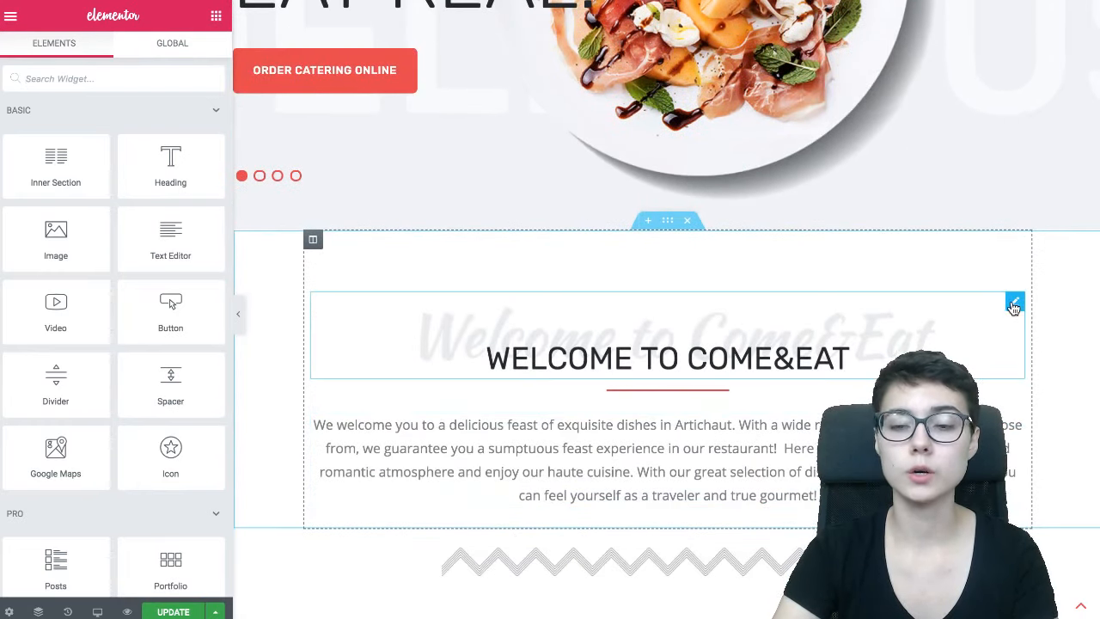
Step: Open the Motion Effects settings of the "Welcome to Come&Eat" headline
left_click(1014, 304)
left_click(183, 66)
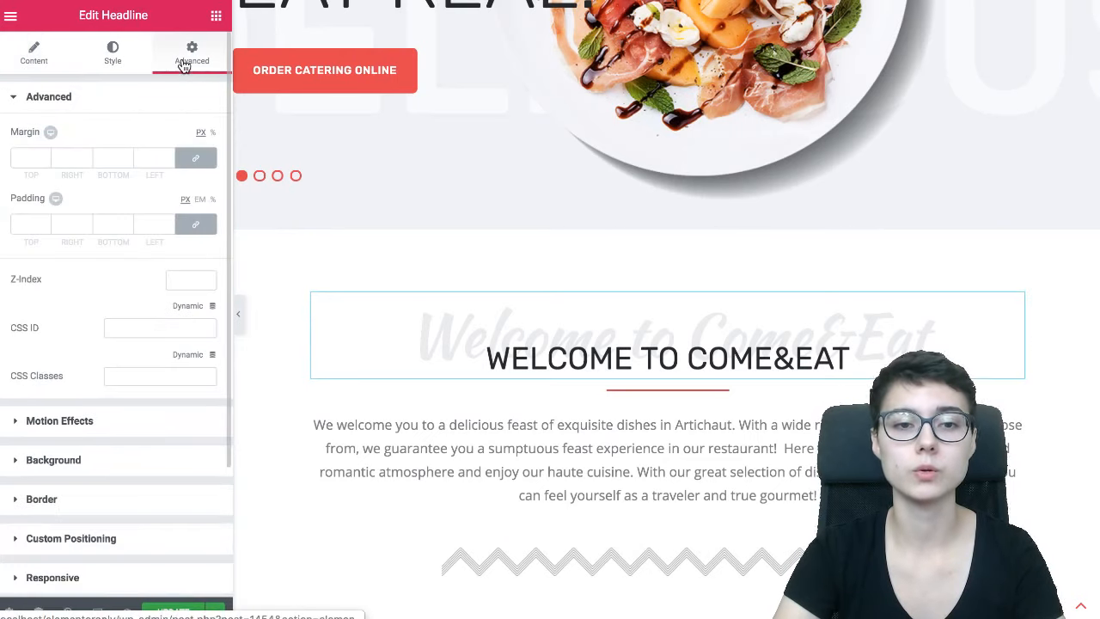
left_click(97, 423)
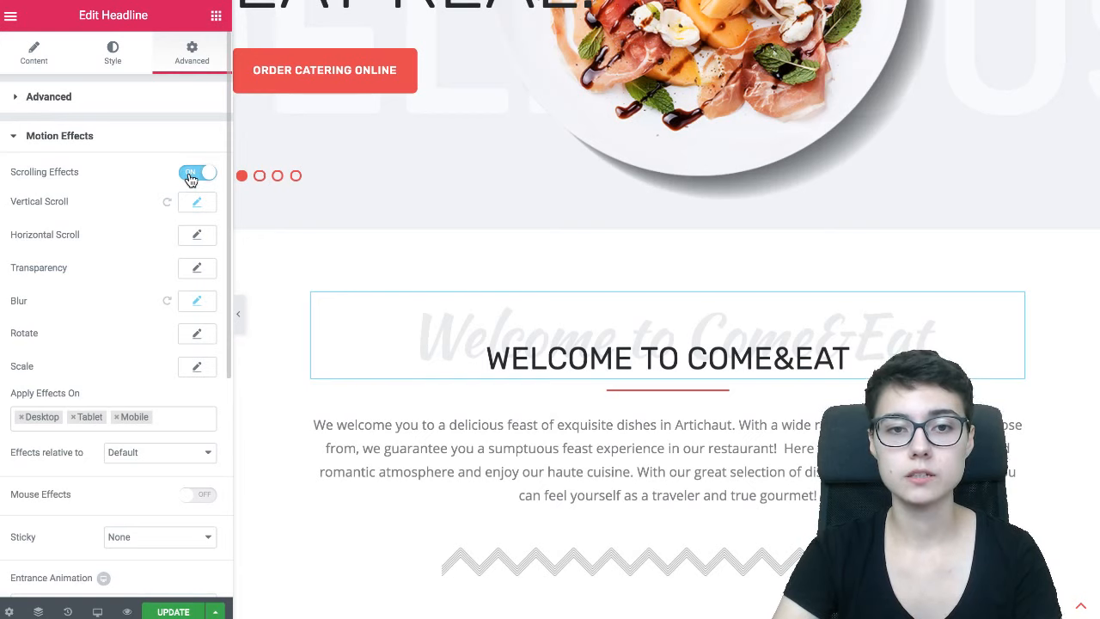
Step: Temporarily disable the headline's Scrolling Effects to compare how it scrolls without them, restoring them at the end
left_click(191, 175)
scroll(550, 344, "down", 3)
scroll(551, 344, "up", 3)
scroll(550, 346, "down", 1)
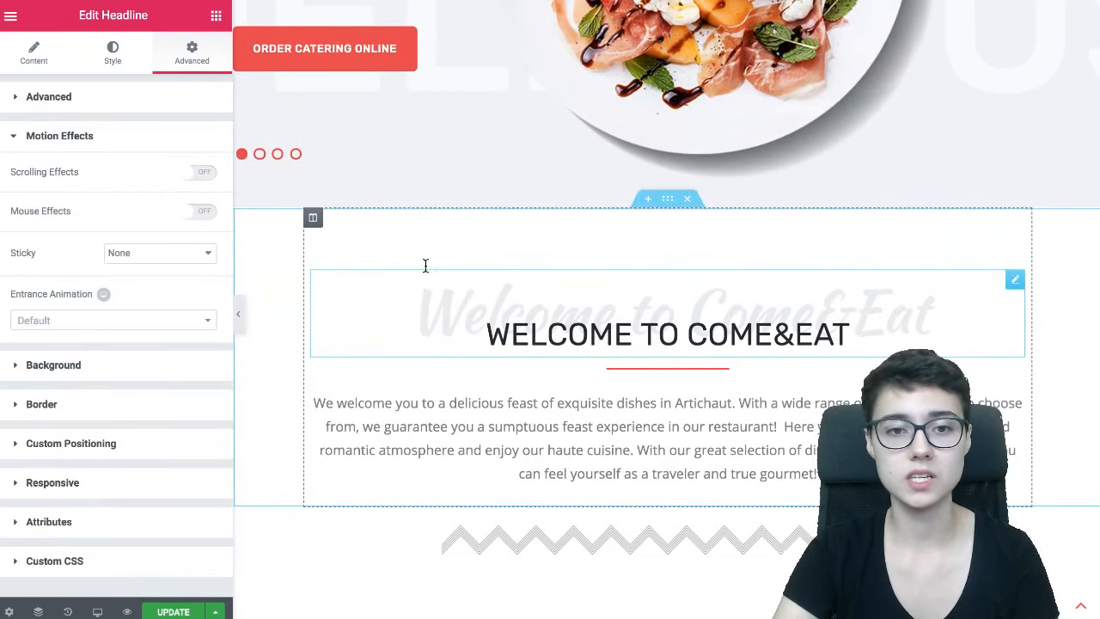
left_click(204, 173)
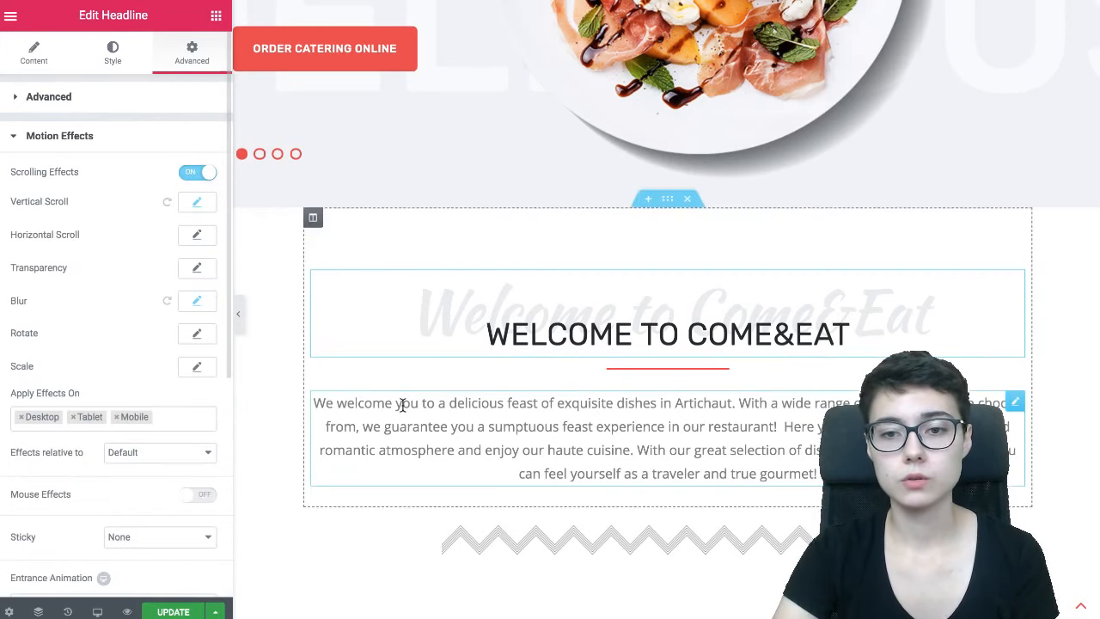
Step: Examine the headline's vertical movement and blur while scrolling between the hero section and the welcome text
scroll(405, 411, "up", 3)
scroll(404, 411, "down", 2)
scroll(402, 411, "down", 3)
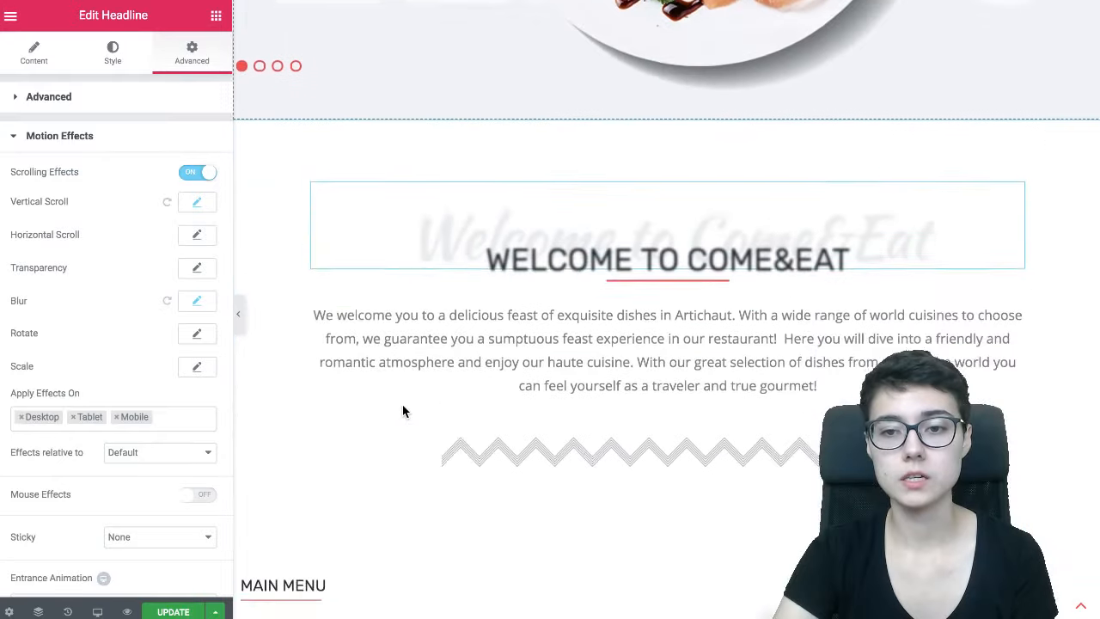
scroll(402, 411, "up", 5)
scroll(403, 411, "up", 1)
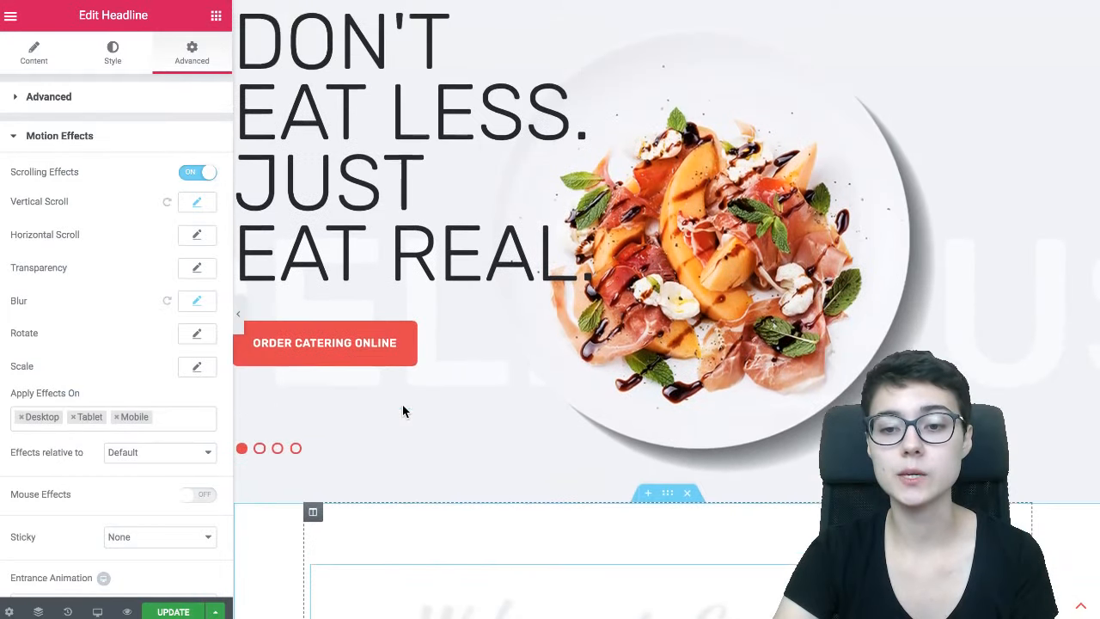
scroll(403, 410, "down", 4)
scroll(404, 409, "down", 1)
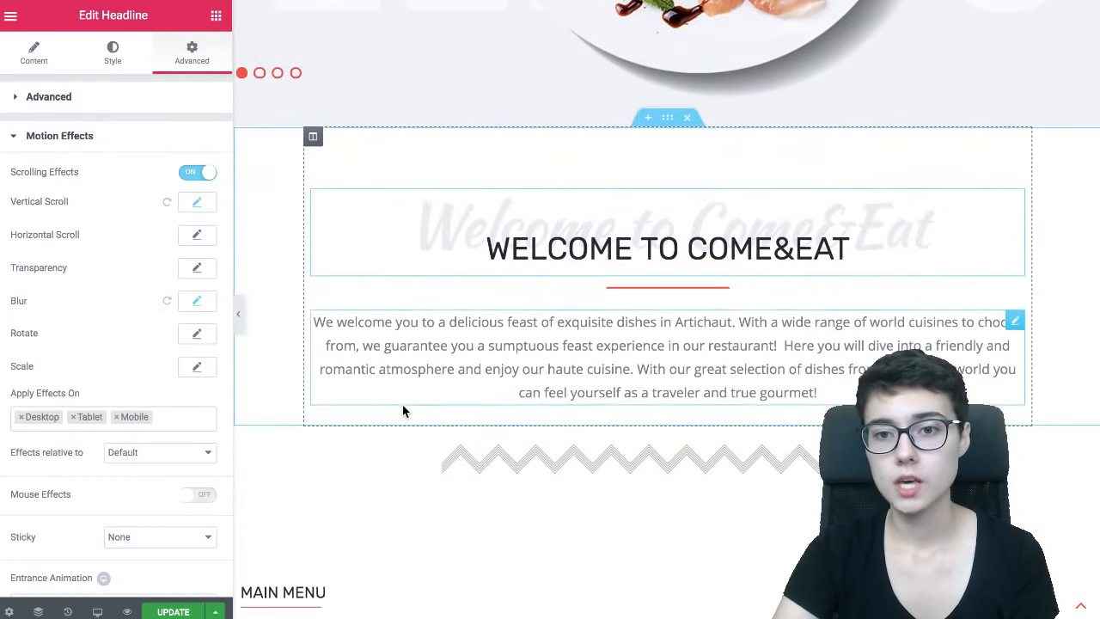
Step: Review the Blur direction, level and viewport settings of the "Welcome to Come&Eat" headline
left_click(186, 303)
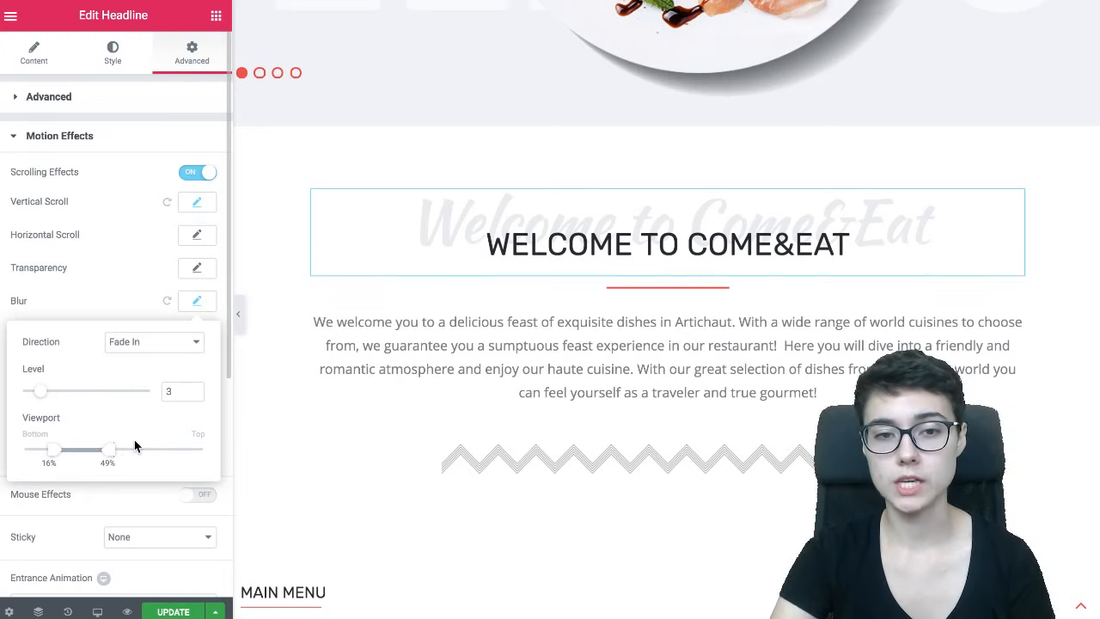
left_click(109, 284)
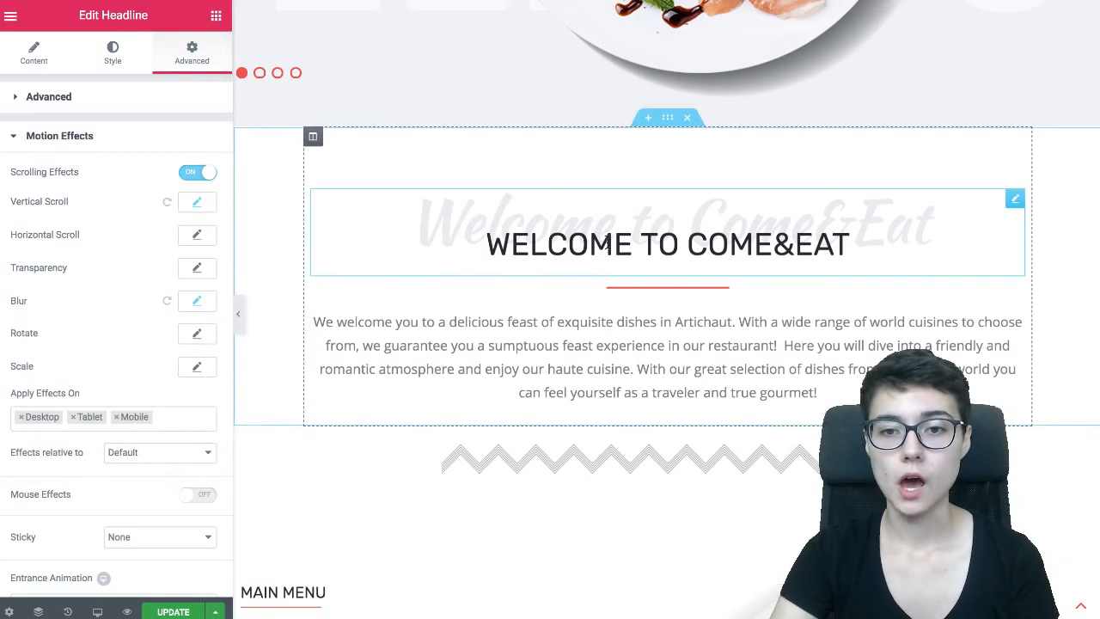
Step: Open the Motion Effects settings of the steak plate image beside the Main Menu list
scroll(602, 249, "down", 2)
scroll(607, 247, "down", 4)
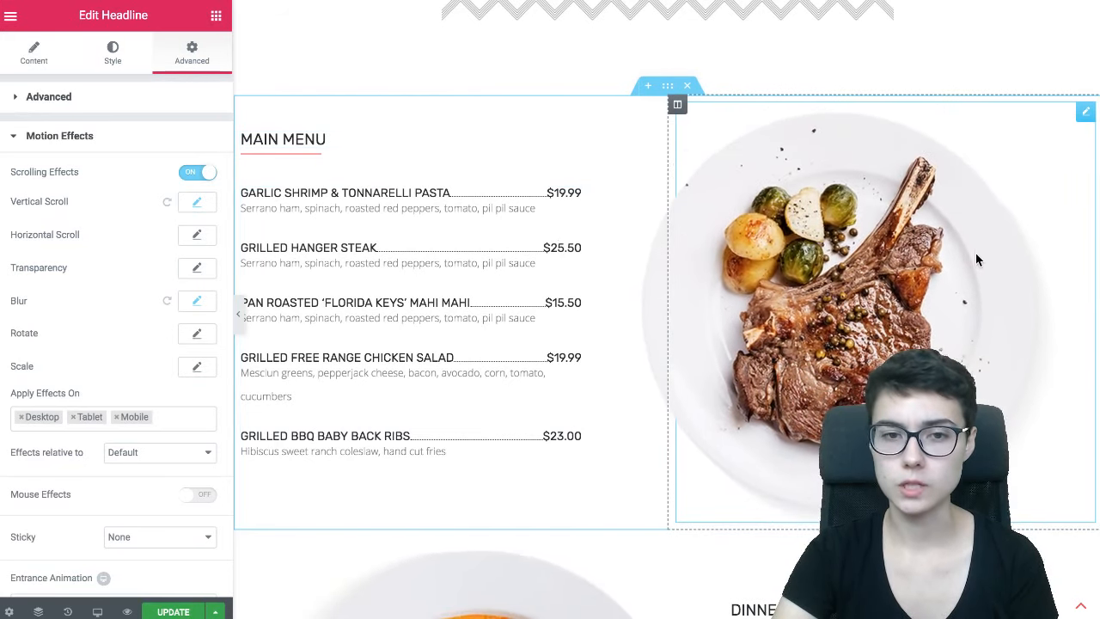
left_click(976, 258)
left_click(191, 57)
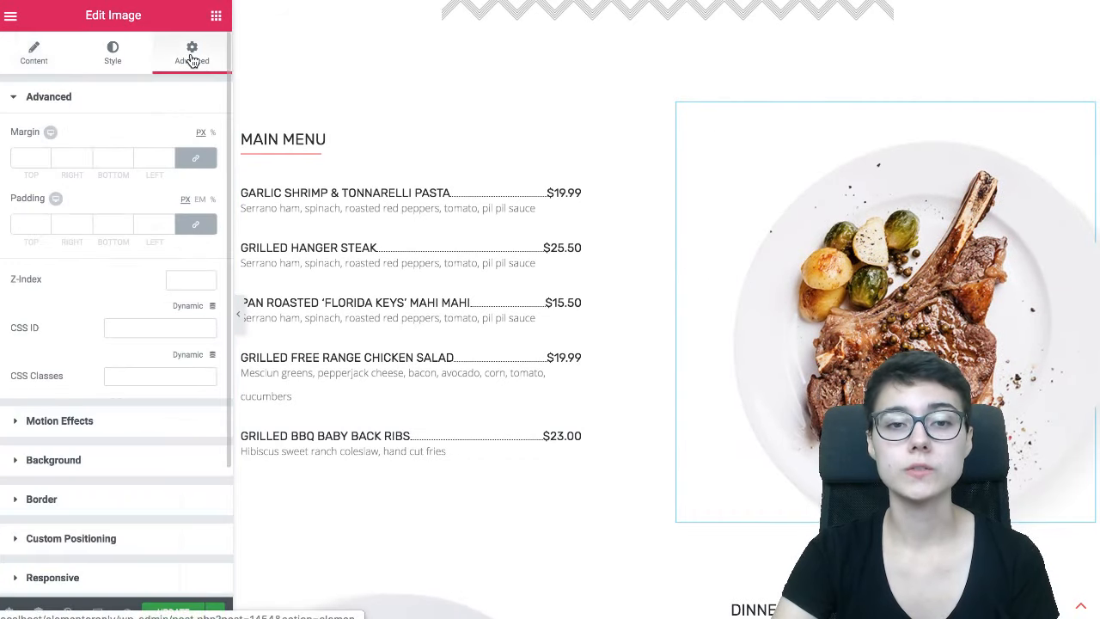
left_click(82, 420)
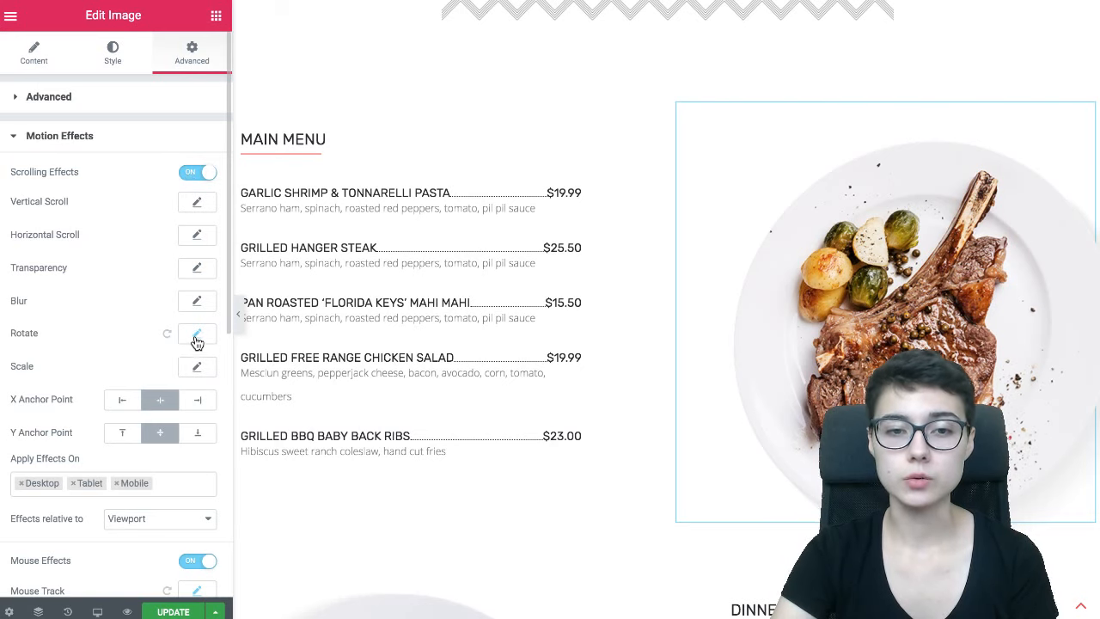
Step: Clear the steak image's Rotate scrolling effect and check how the plate behaves while scrolling
left_click(167, 333)
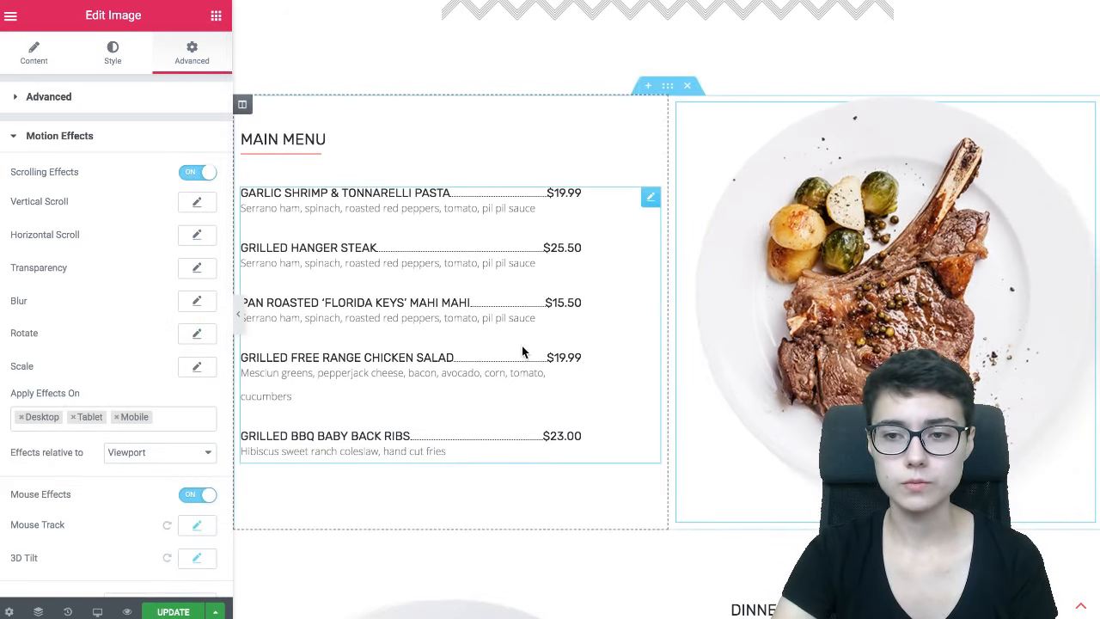
scroll(580, 337, "up", 6)
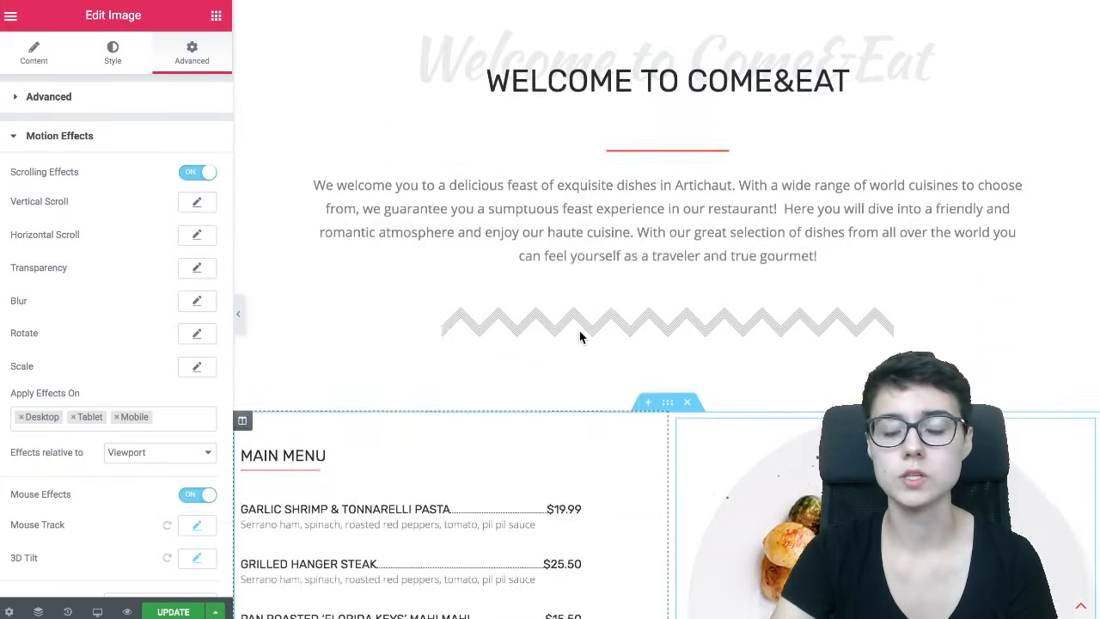
scroll(581, 337, "down", 6)
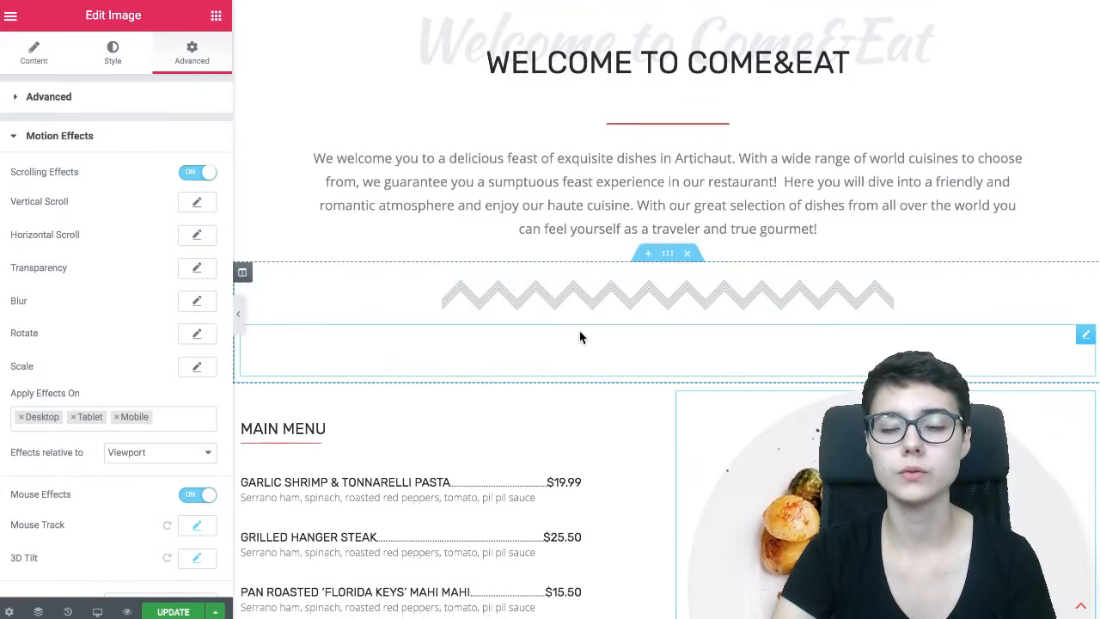
scroll(581, 337, "down", 2)
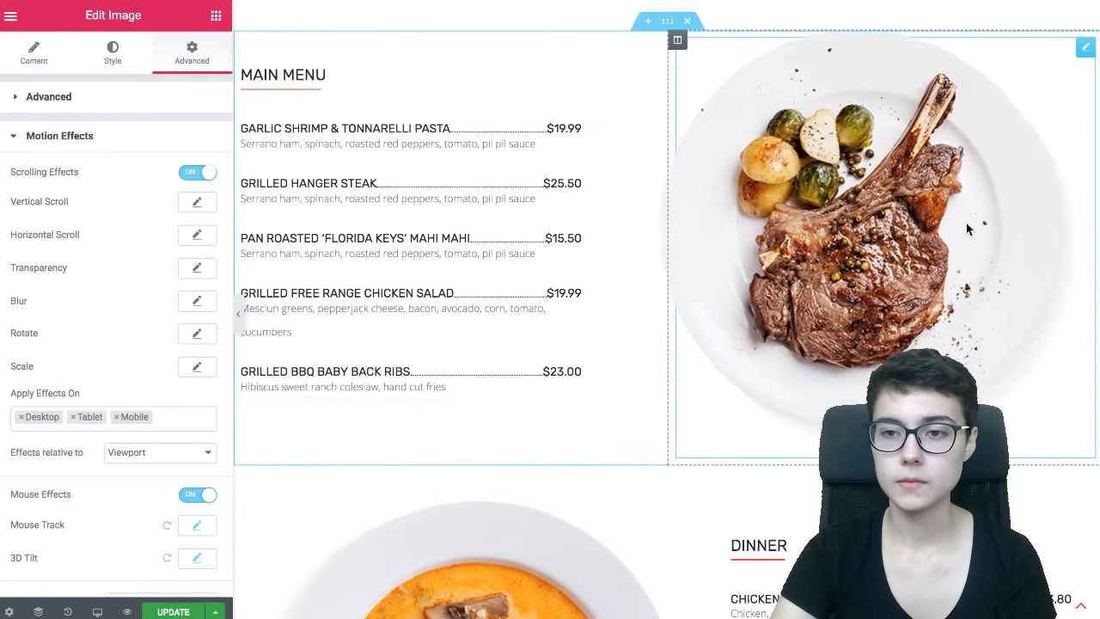
Step: Temporarily disable the steak image's Mouse Effects to compare its scrolling without them, and enable them again
left_click(198, 498)
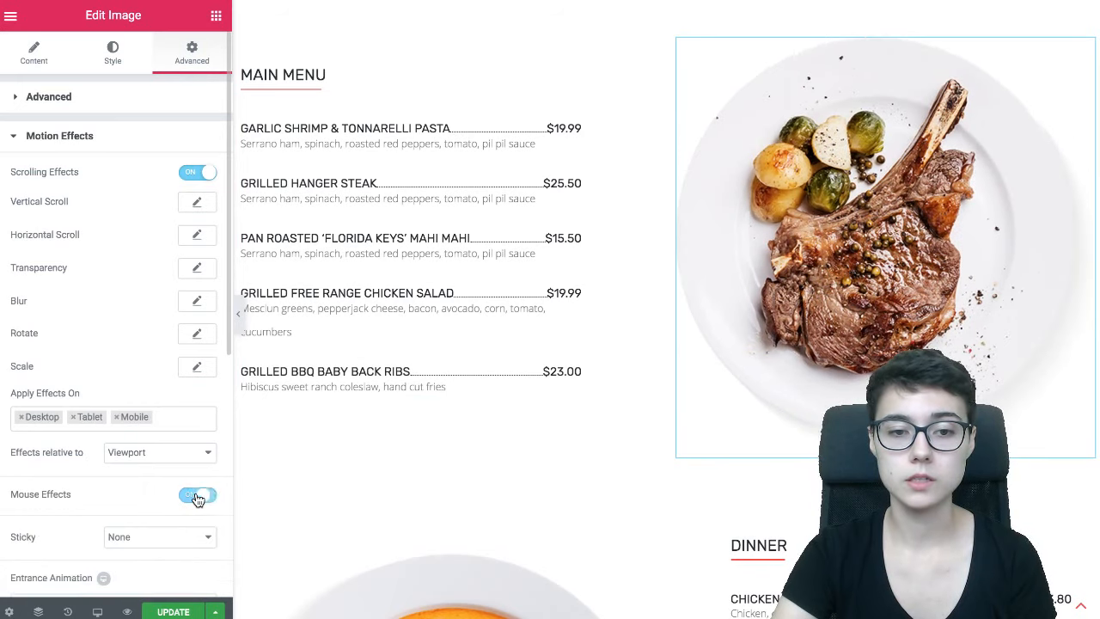
scroll(883, 333, "up", 5)
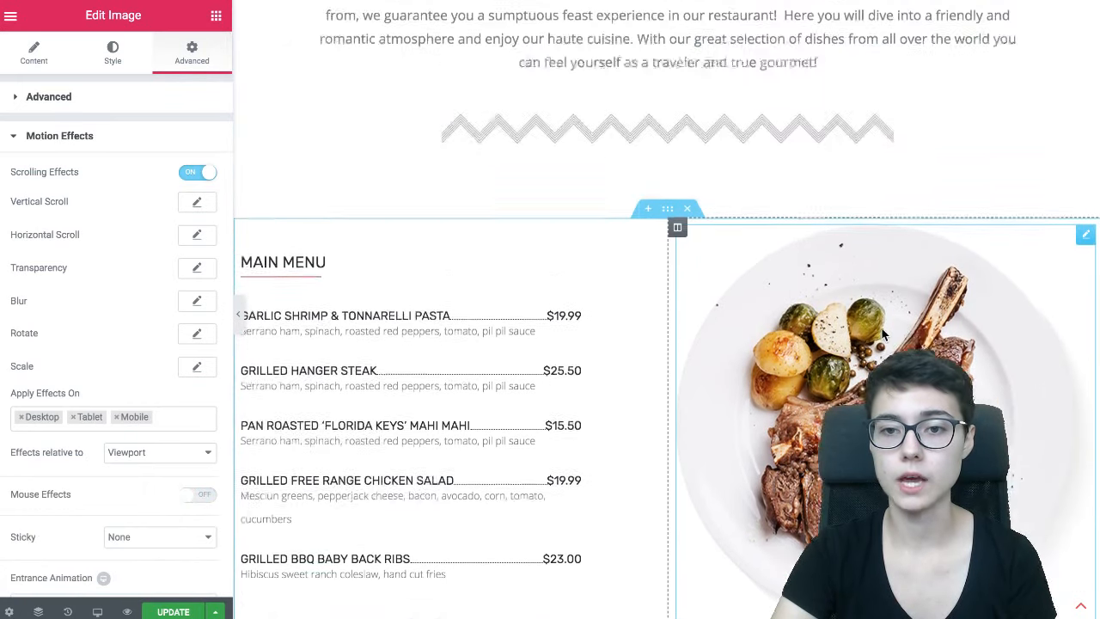
scroll(883, 334, "down", 5)
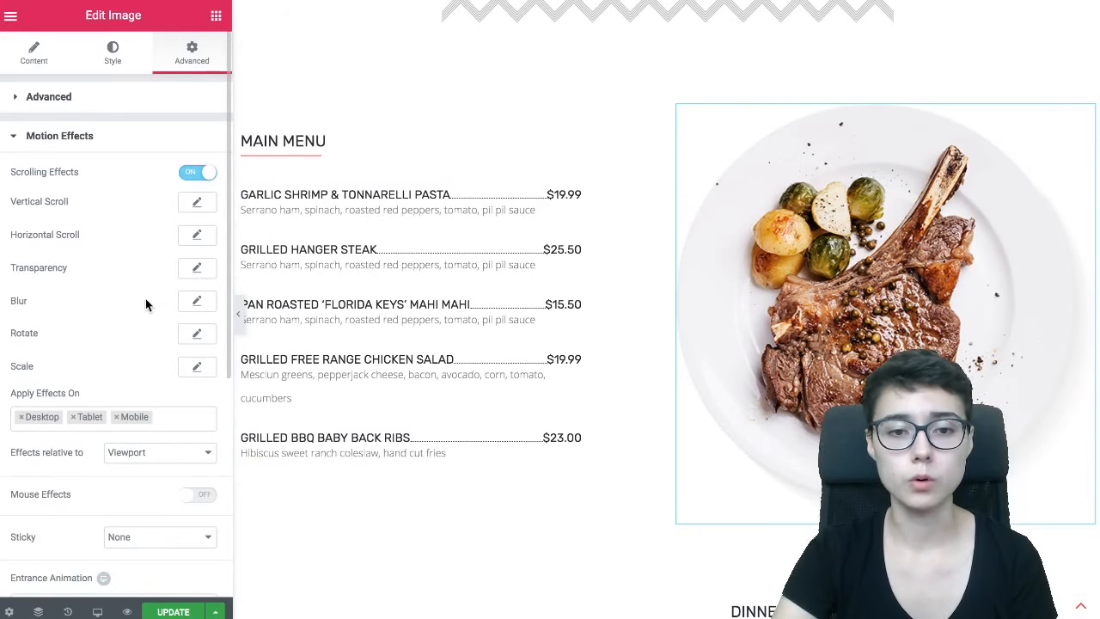
scroll(137, 462, "down", 1)
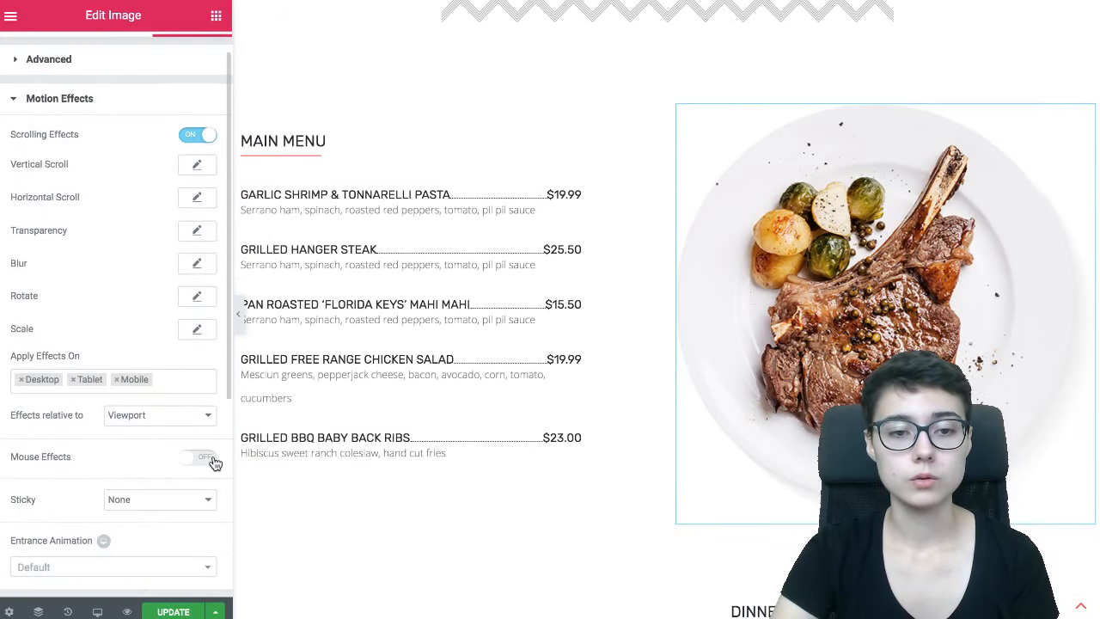
left_click(201, 458)
Step: Try the steak image's 3D Tilt effect at speed 10, and reduce the speed again
scroll(94, 450, "down", 2)
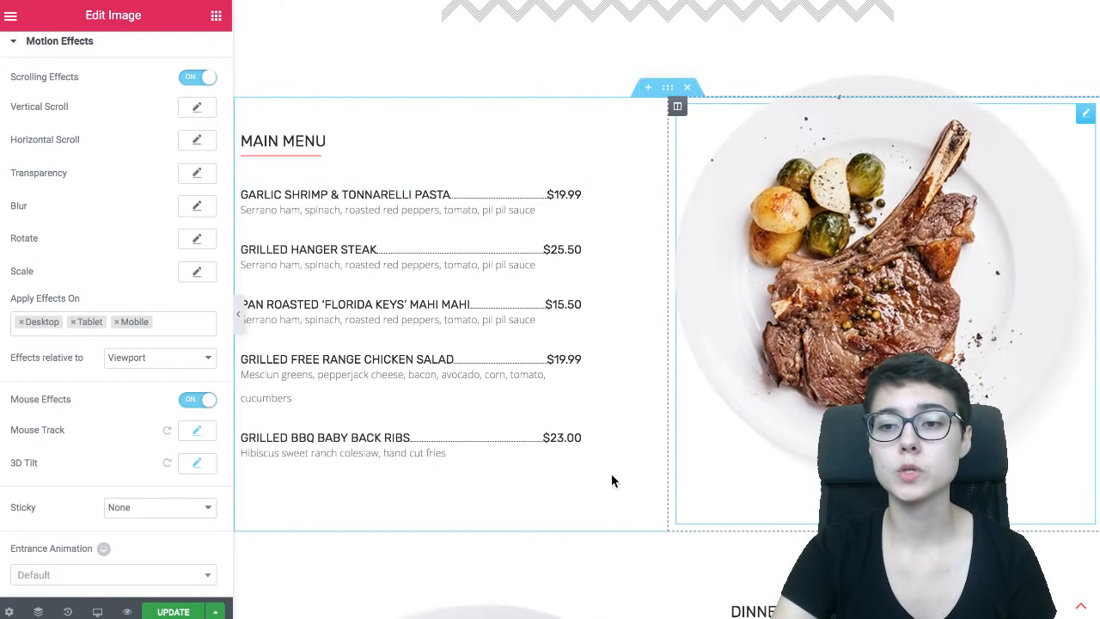
left_click(198, 469)
left_click_drag(120, 556, 161, 560)
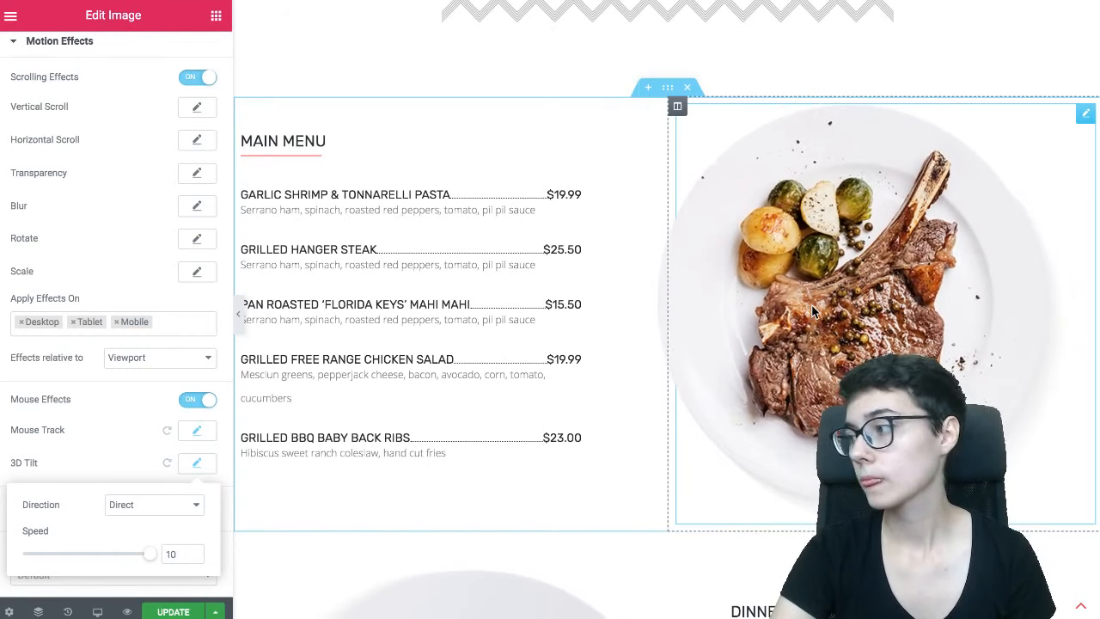
left_click_drag(97, 561, 78, 559)
left_click(95, 420)
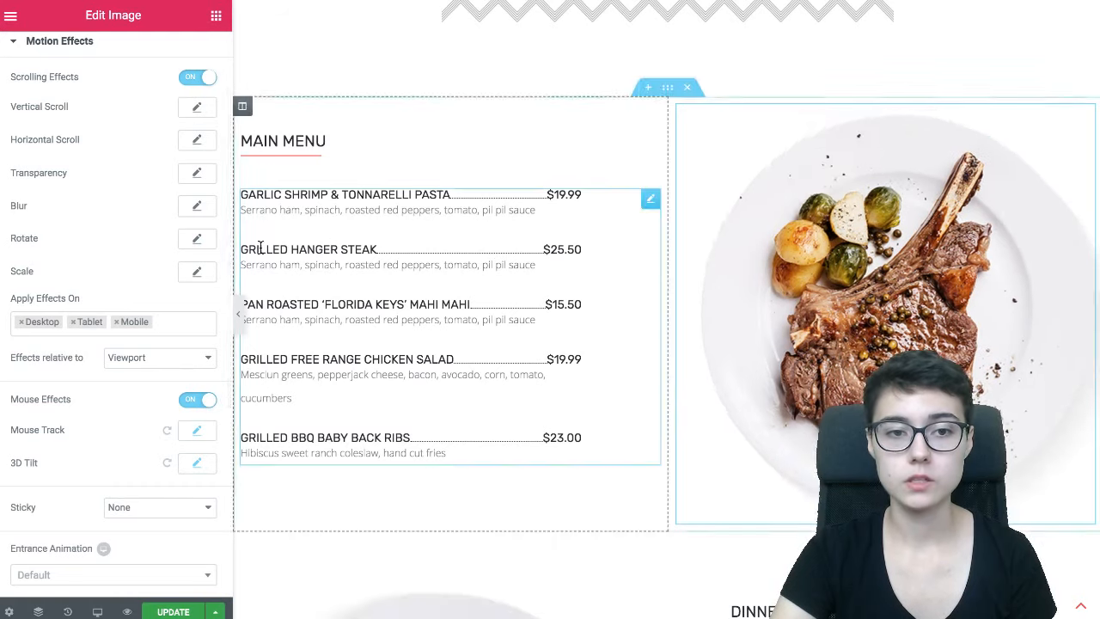
Step: Enable the Rotate scrolling effect on the steak image with direction To Left and speed 3
left_click(196, 241)
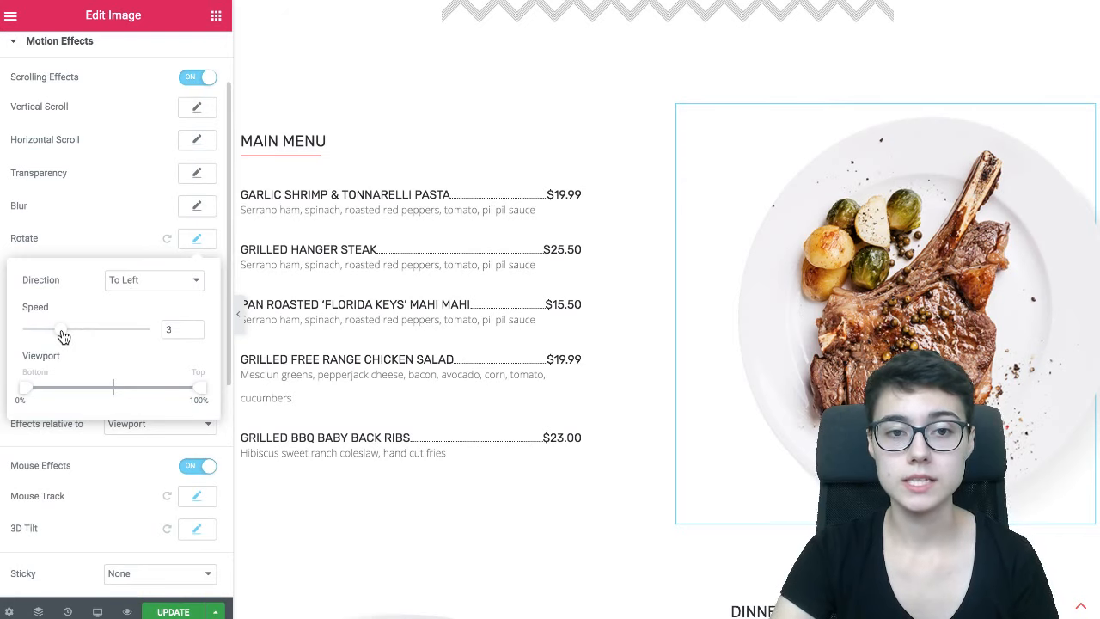
left_click(144, 281)
left_click(79, 302)
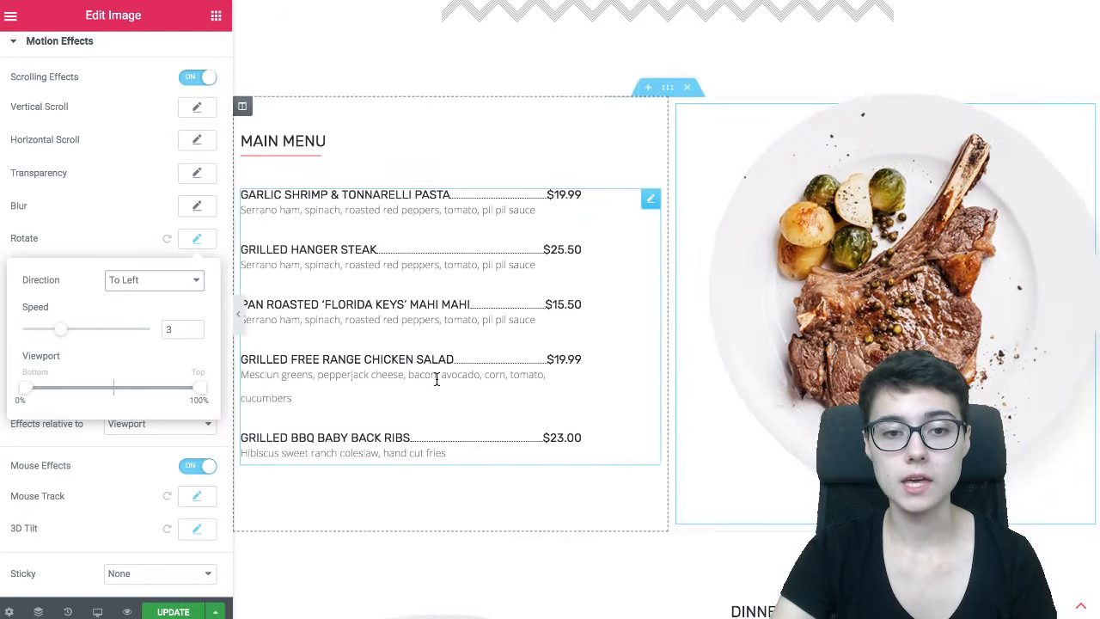
Step: Examine how the steak image rotates while scrolling between the welcome text and the Dinner section, and close the Rotate settings
scroll(437, 379, "up", 1)
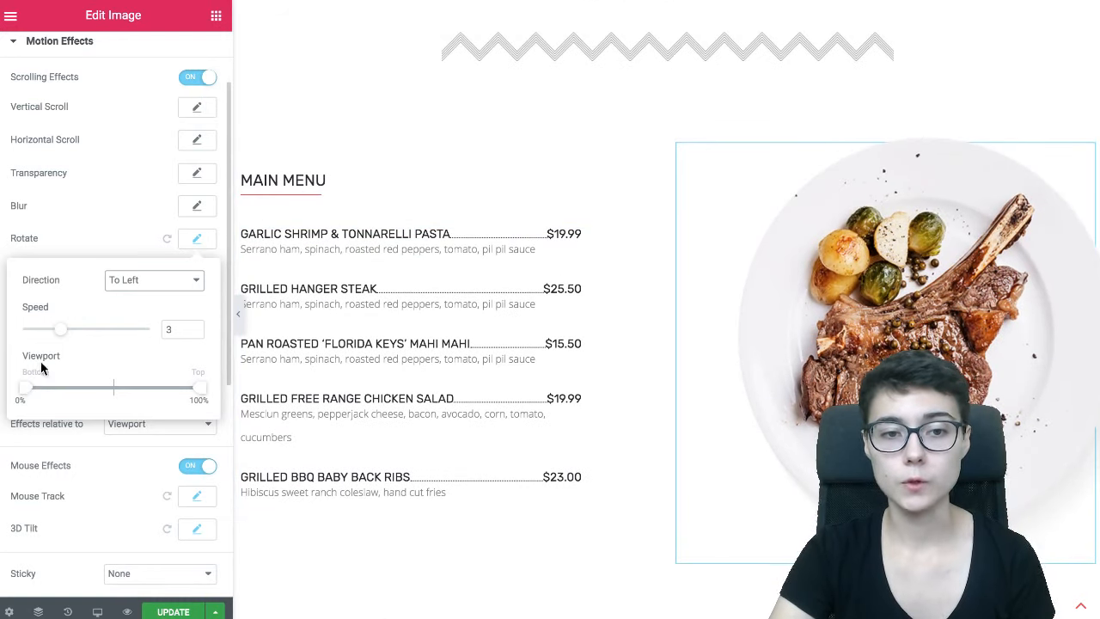
scroll(462, 375, "up", 3)
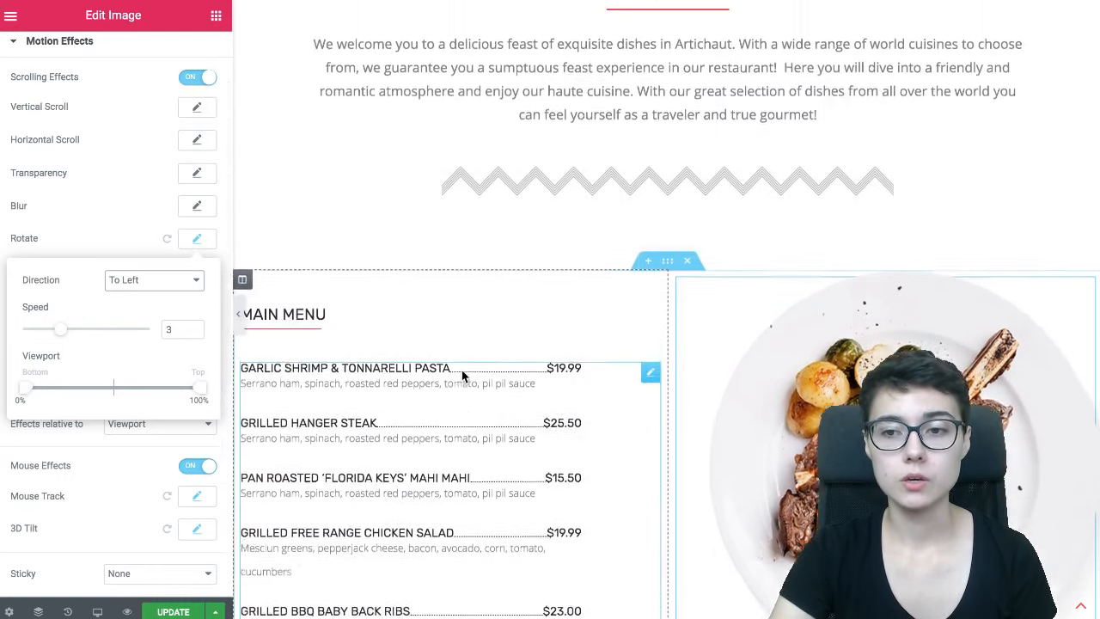
scroll(461, 376, "down", 1)
scroll(462, 369, "down", 1)
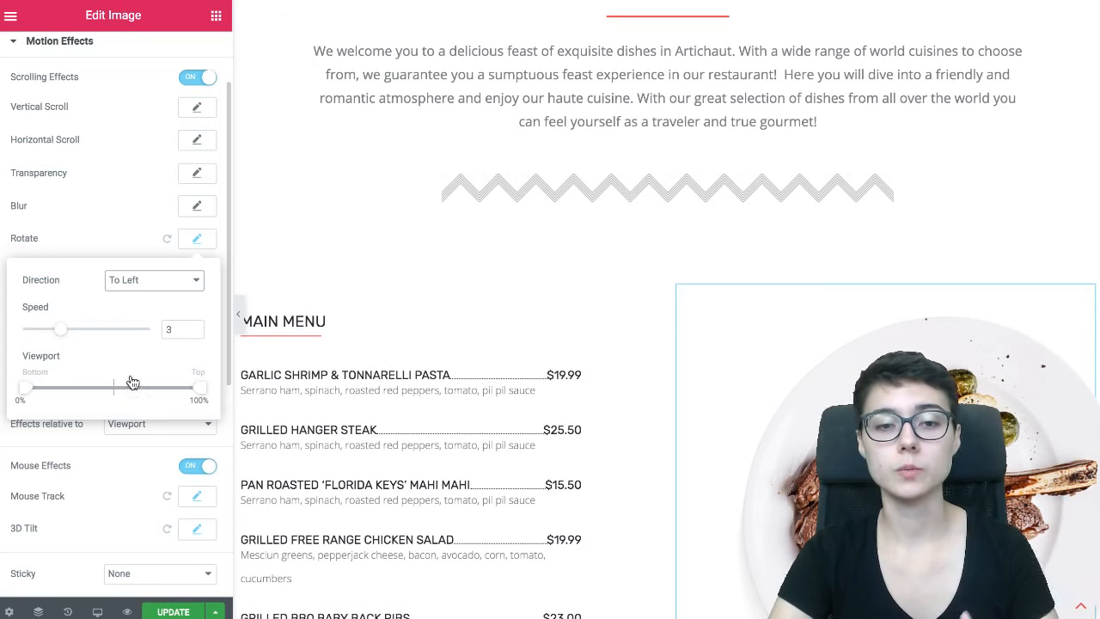
scroll(433, 273, "up", 2)
scroll(433, 272, "down", 2)
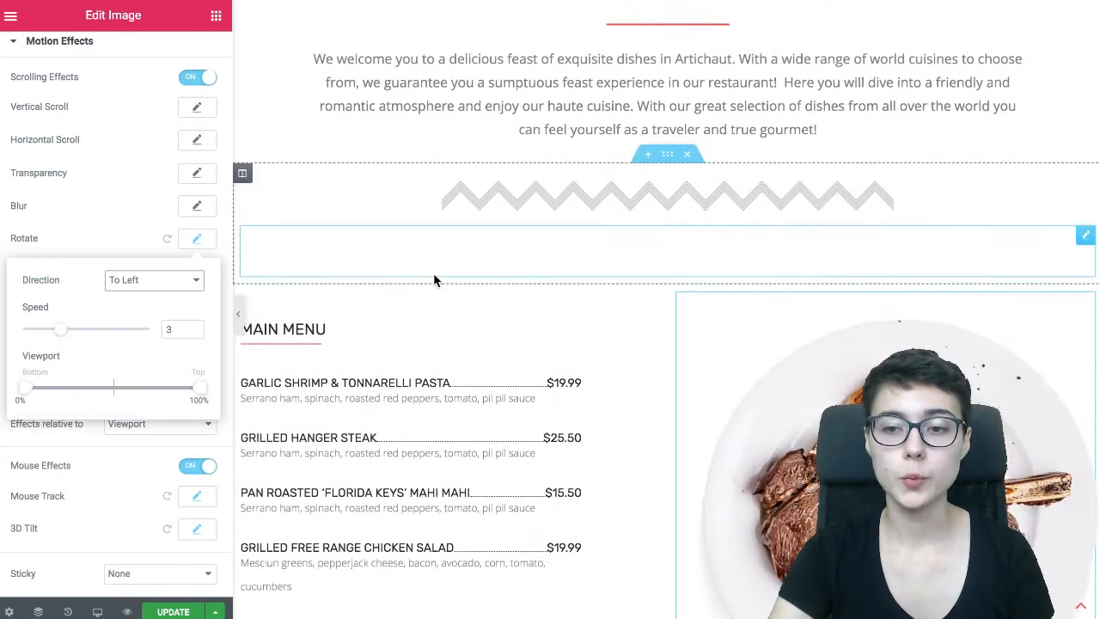
scroll(433, 273, "down", 5)
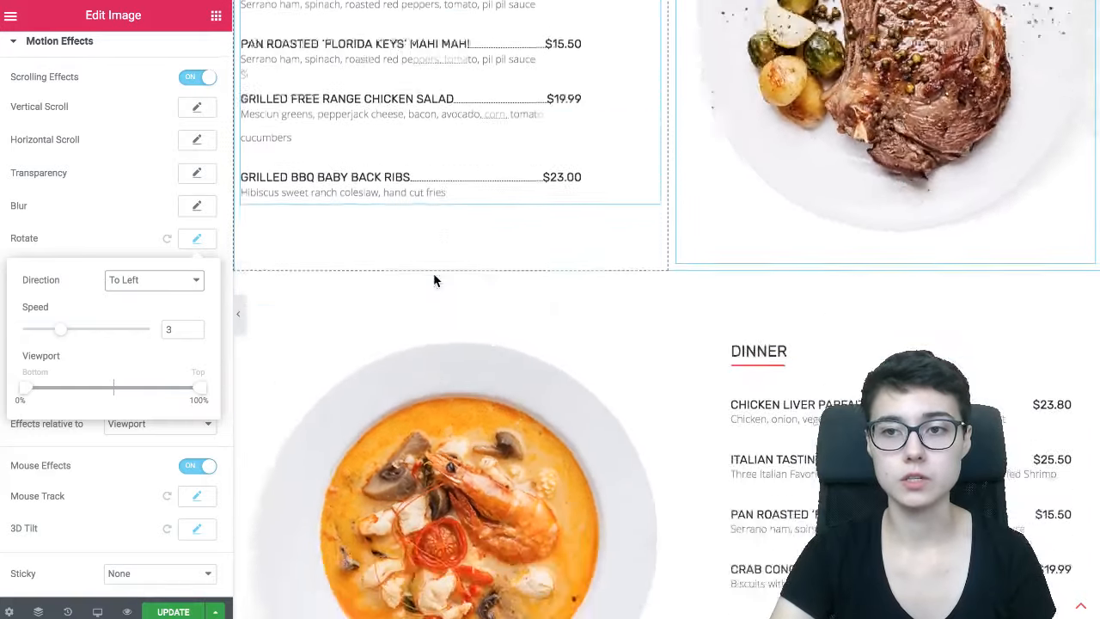
scroll(433, 273, "down", 3)
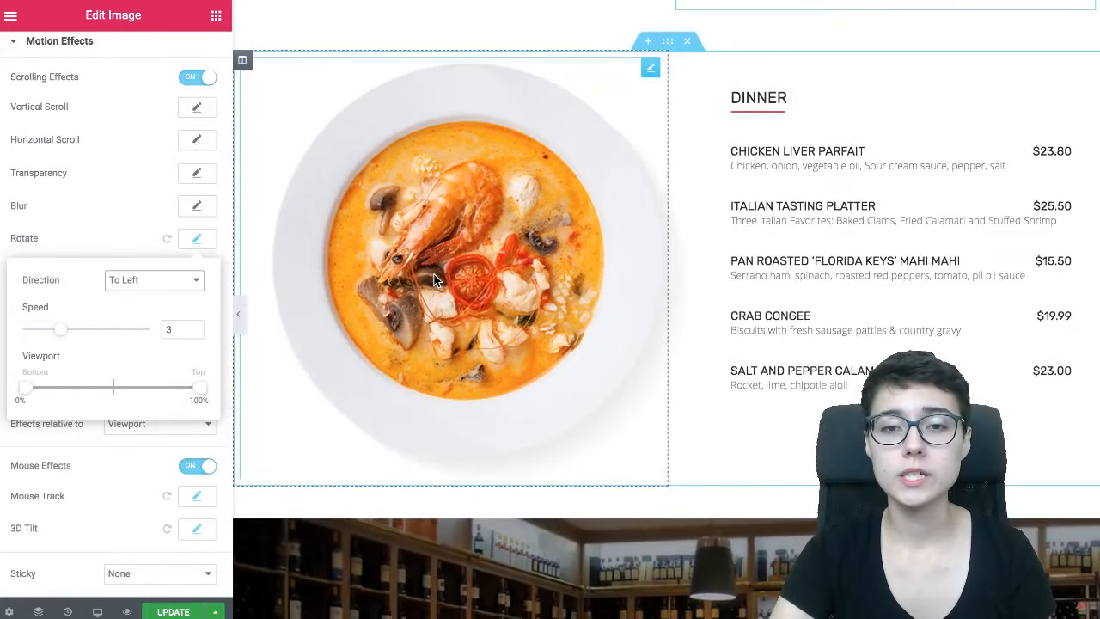
scroll(434, 279, "up", 5)
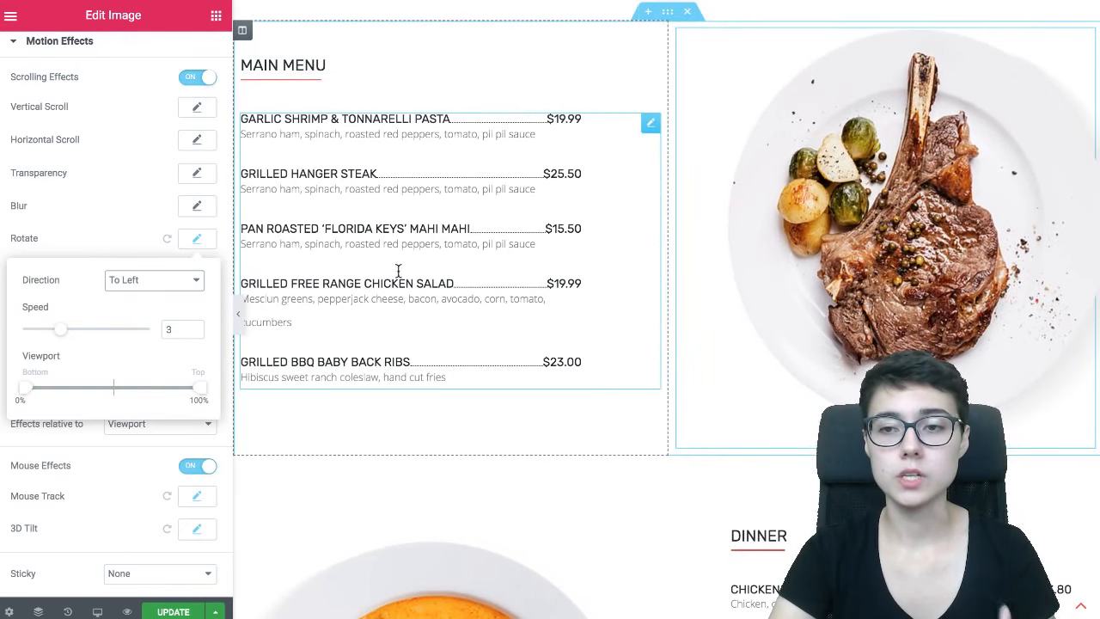
left_click(129, 246)
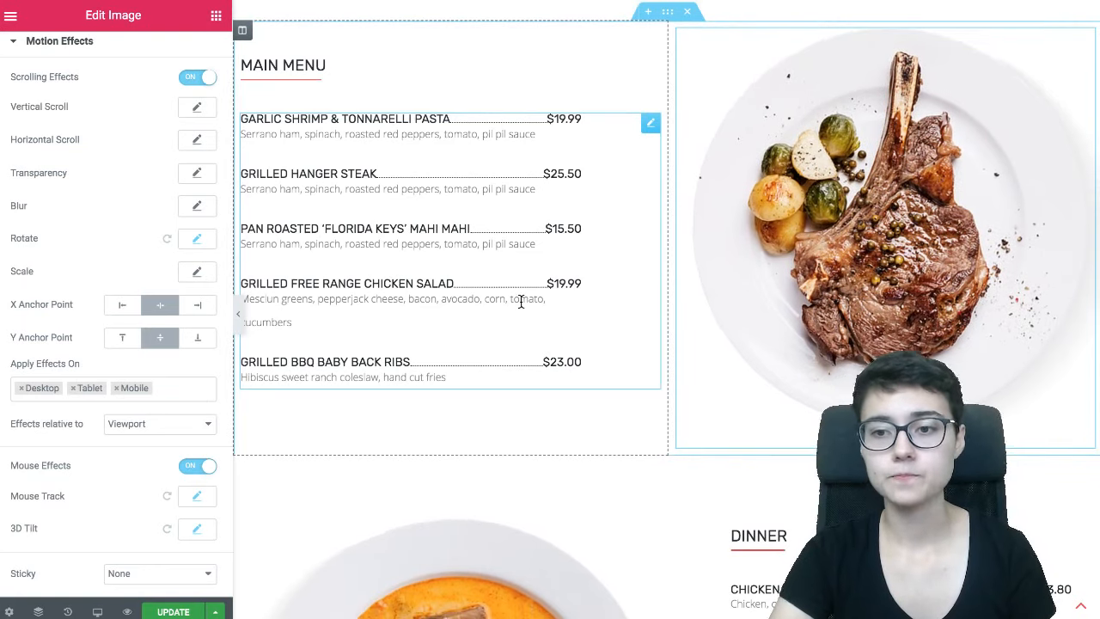
Step: Delete the "Wine Collection" section below the Dinner menu
scroll(521, 301, "down", 5)
scroll(521, 302, "down", 5)
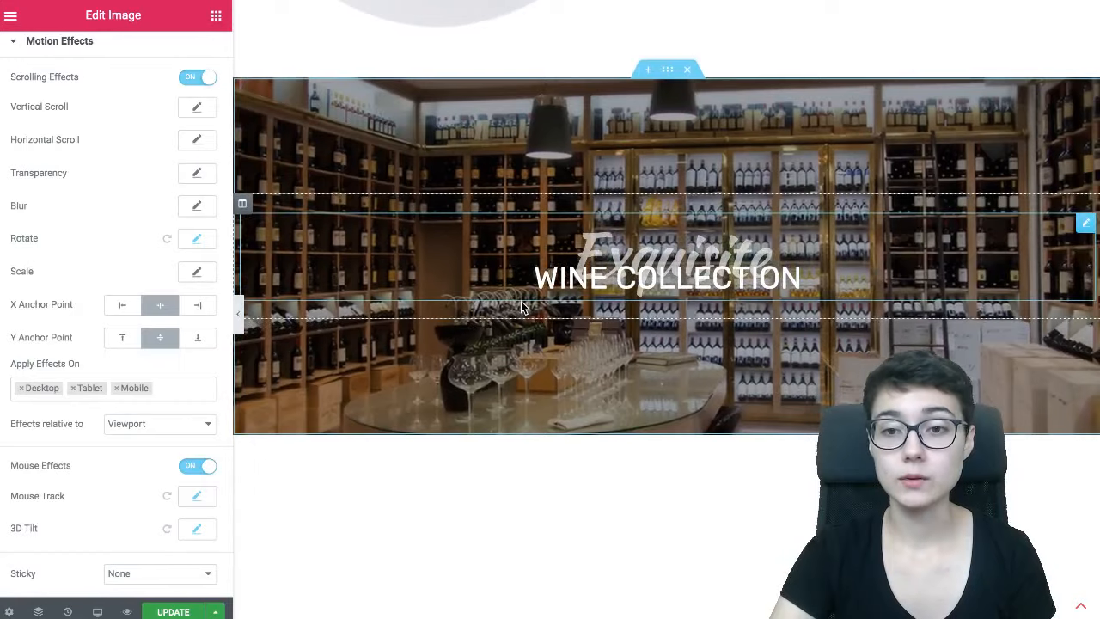
scroll(521, 304, "up", 1)
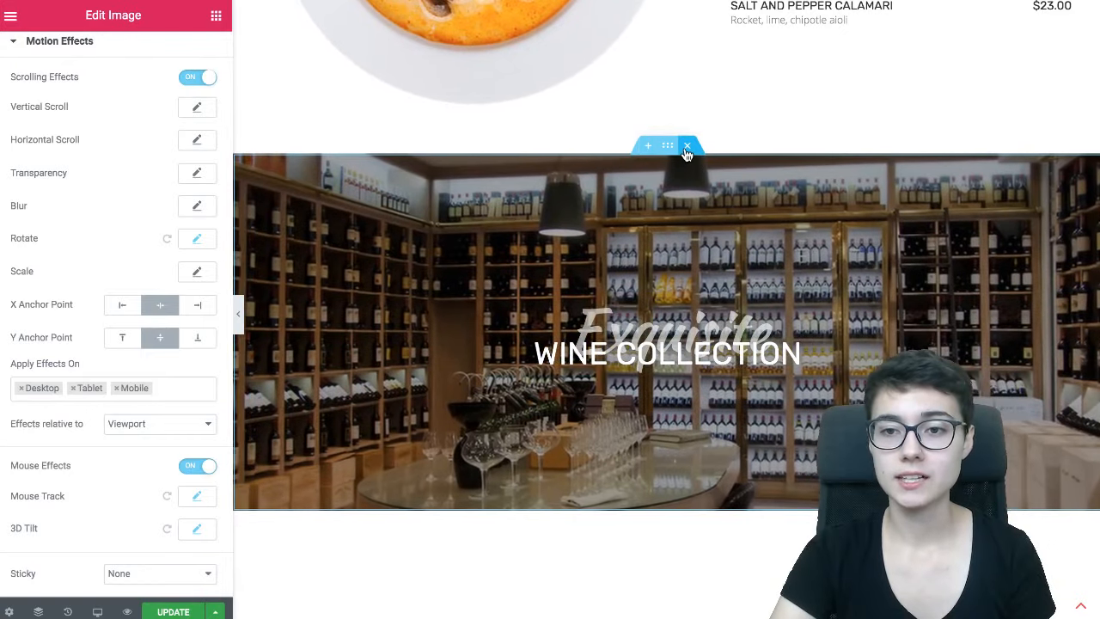
left_click(687, 148)
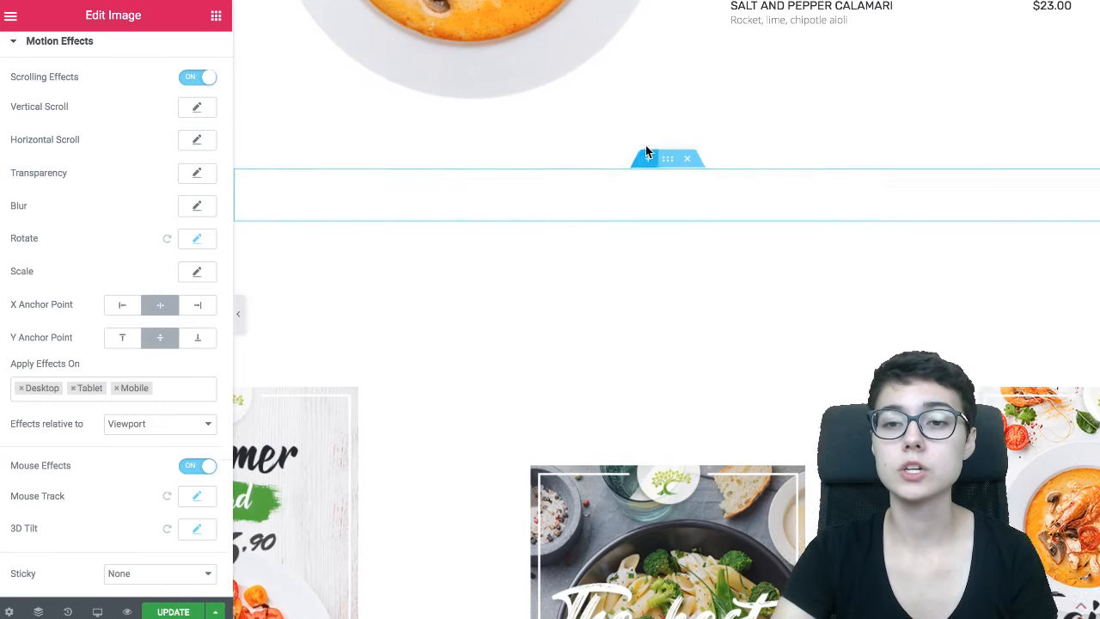
Step: Insert a new single-column section in the empty space below the Dinner menu
left_click(647, 148)
left_click(646, 222)
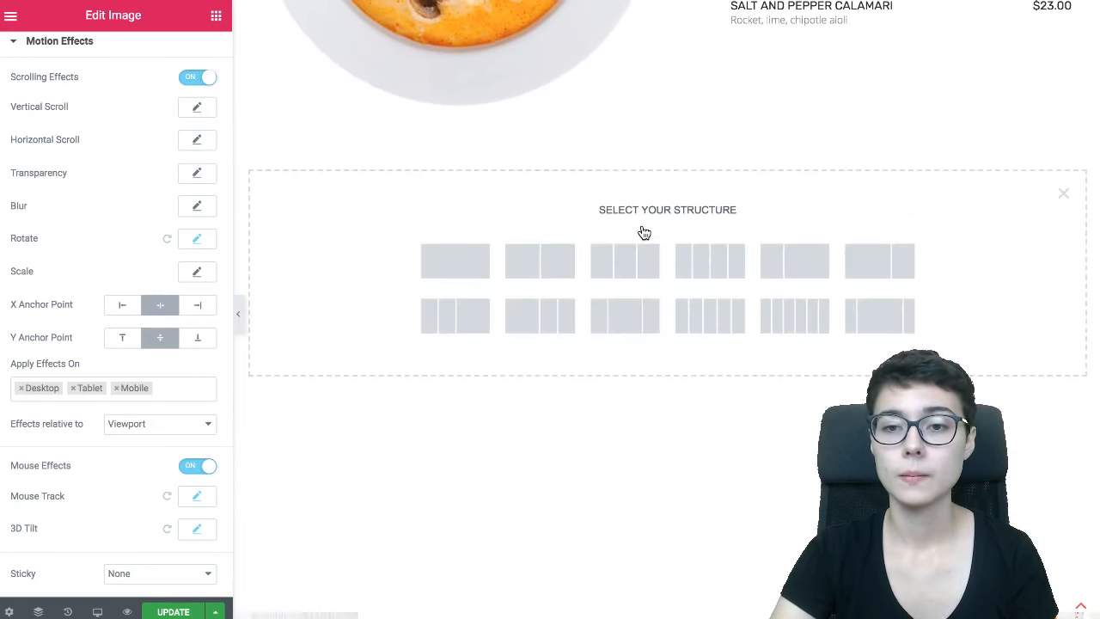
left_click(481, 266)
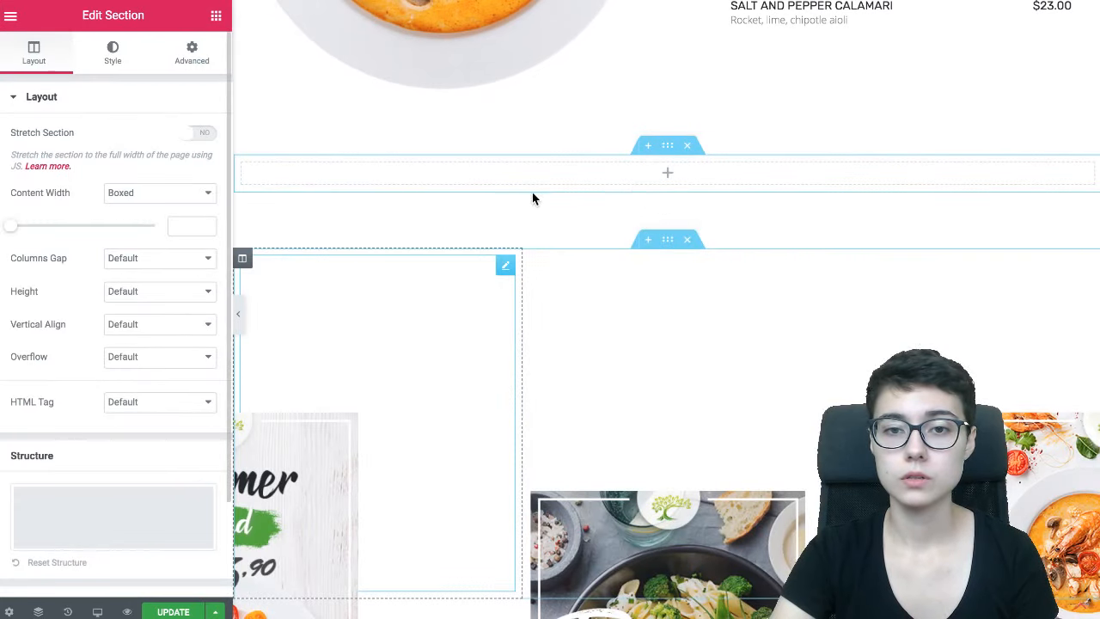
Step: Set the new section's height to Min Height with a minimum of 500 px
left_click(124, 297)
left_click(59, 295)
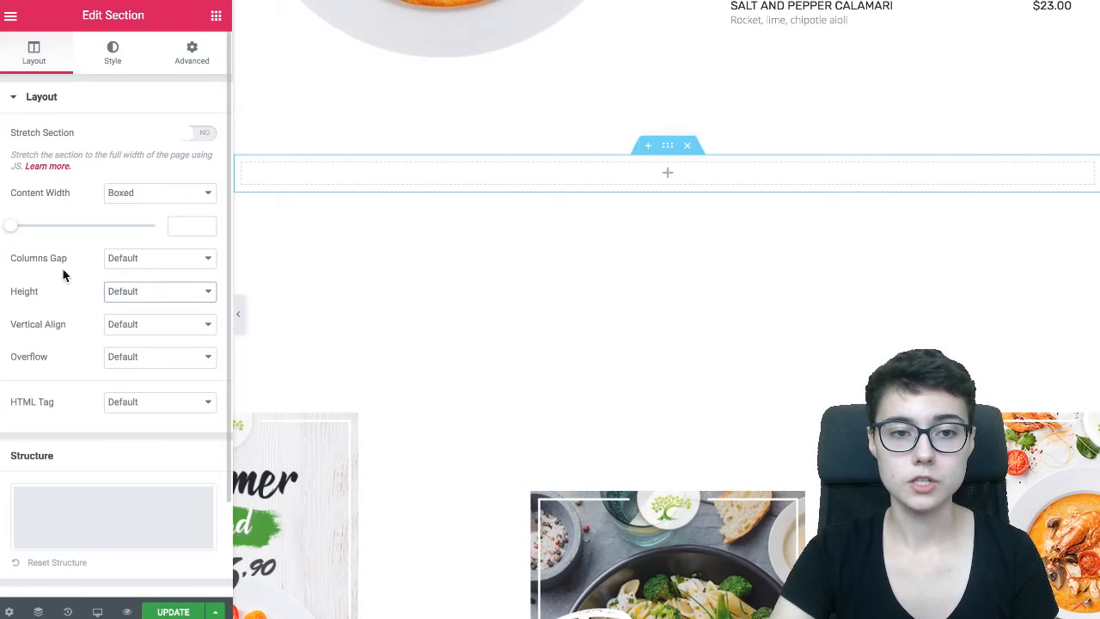
scroll(537, 287, "down", 1)
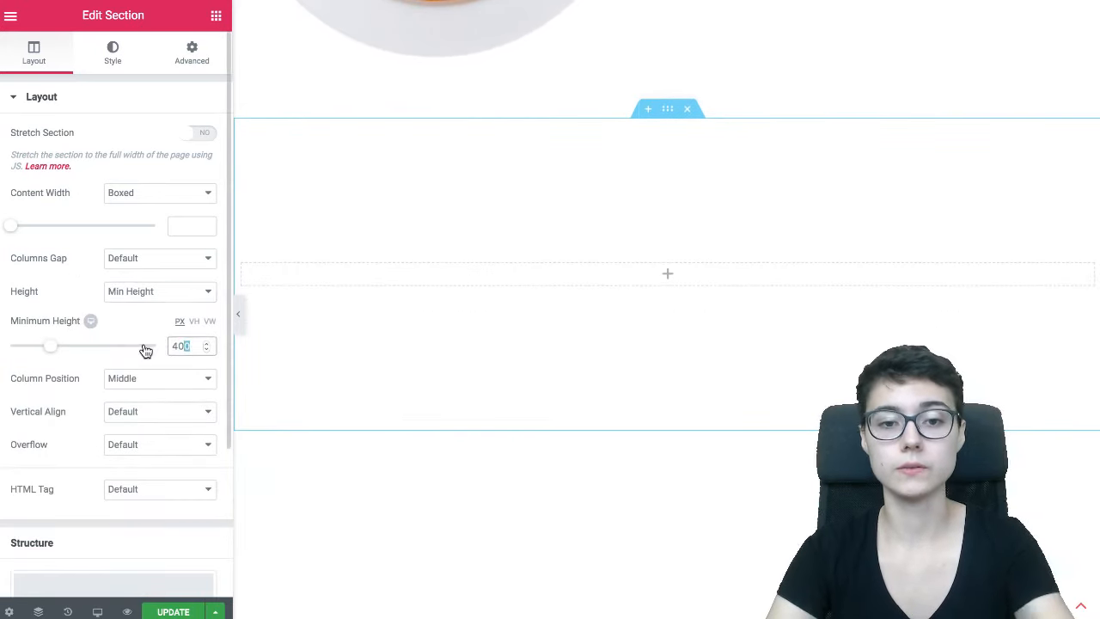
type("500")
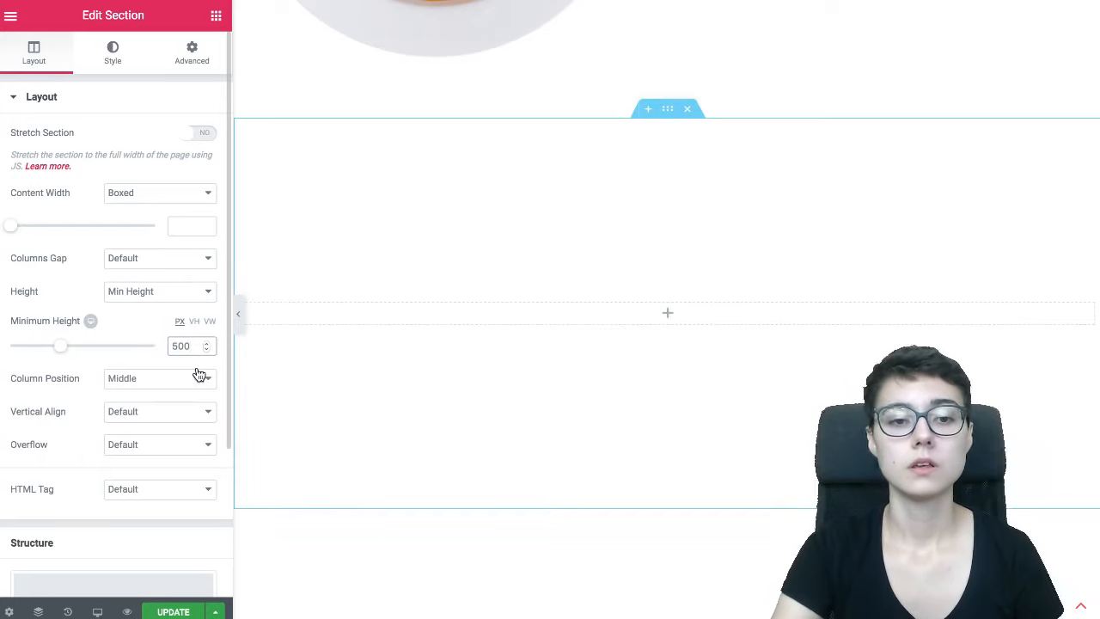
Step: Give the new section a Classic background using the restaurant interior image project-11-2.png from the media library
left_click(112, 60)
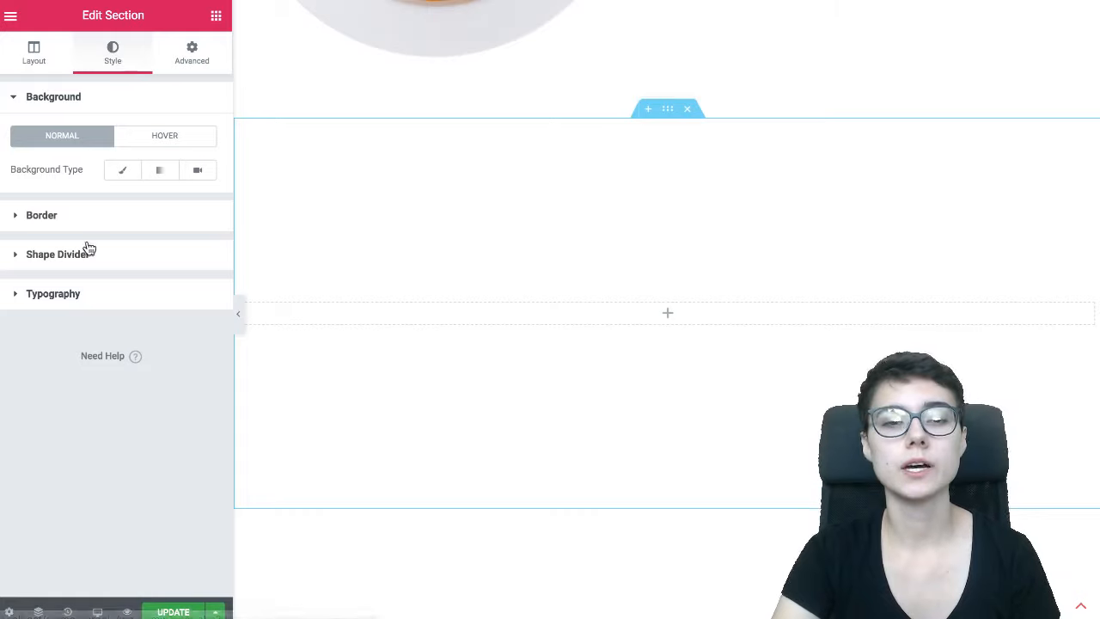
left_click(106, 174)
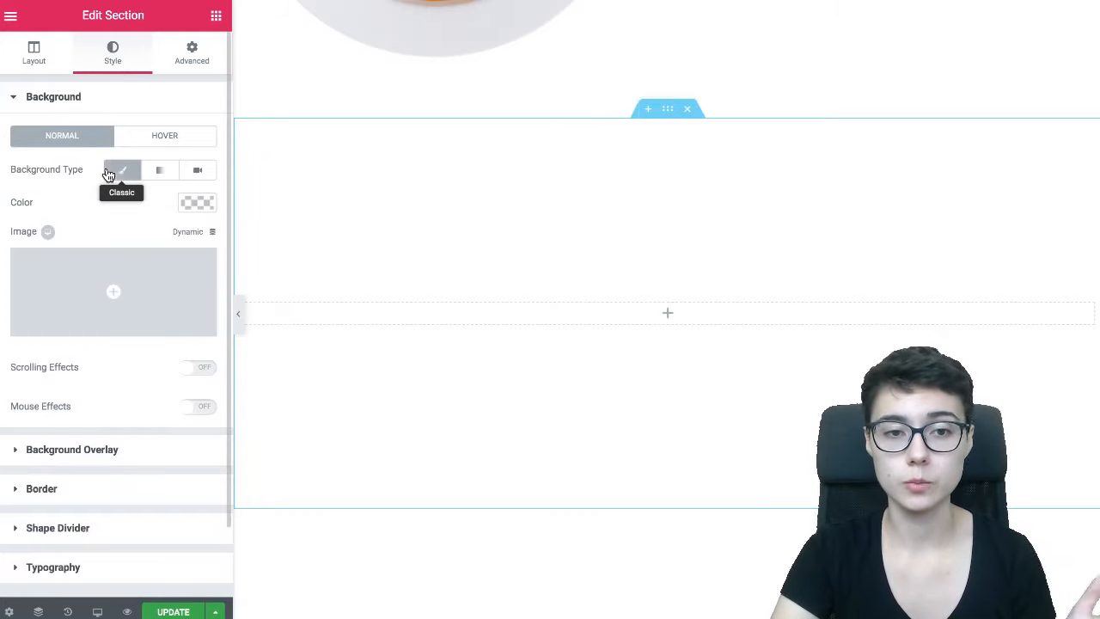
left_click(114, 282)
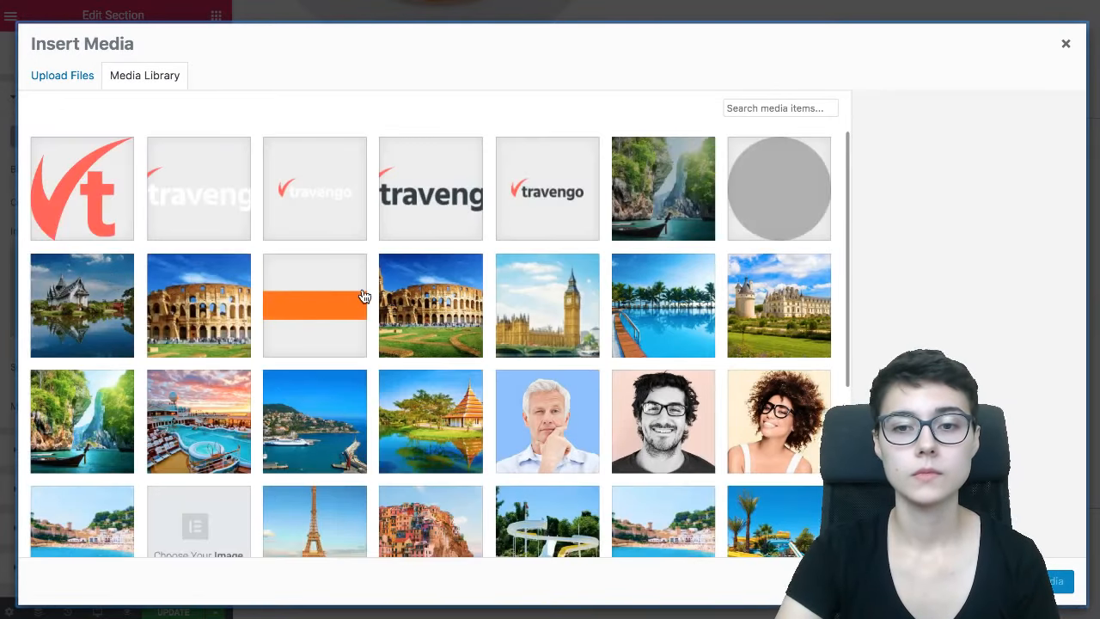
scroll(363, 296, "down", 5)
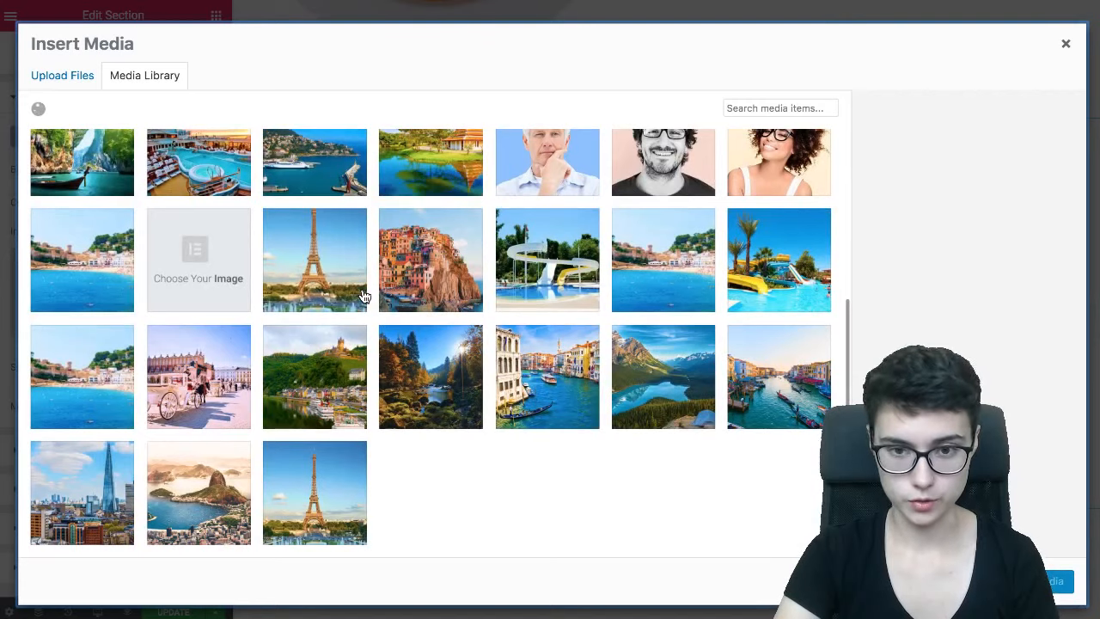
scroll(364, 296, "down", 10)
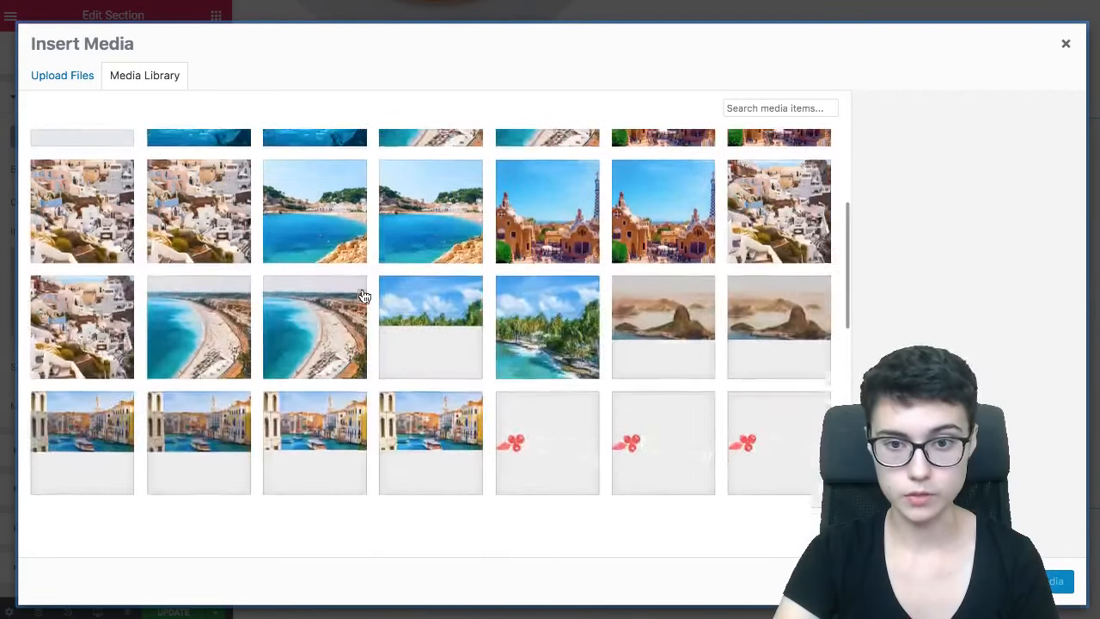
scroll(364, 297, "down", 2)
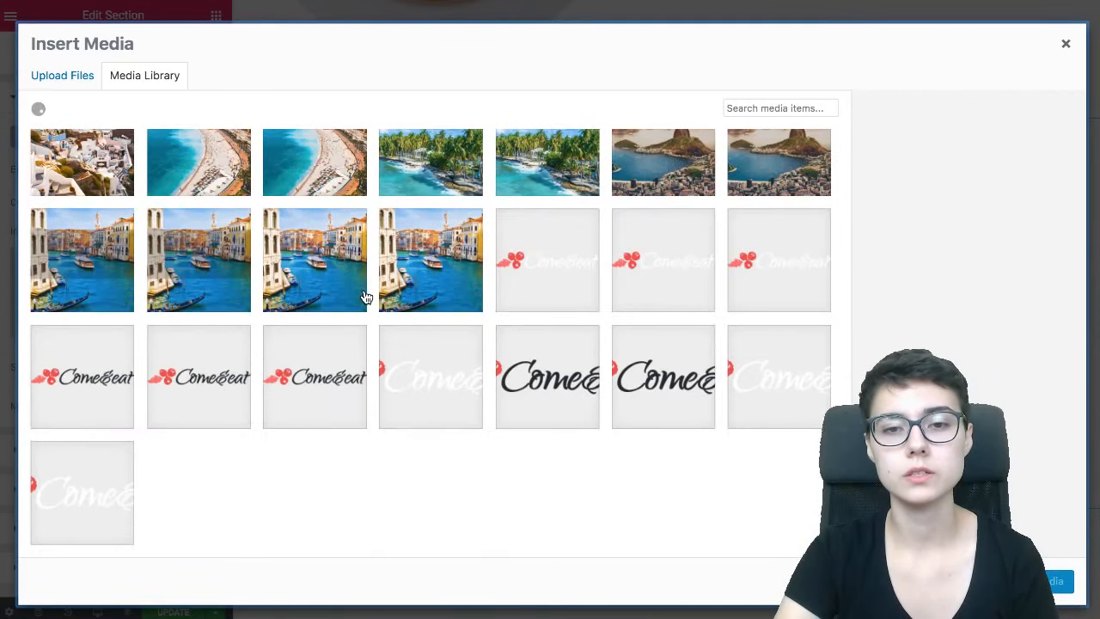
scroll(372, 296, "down", 10)
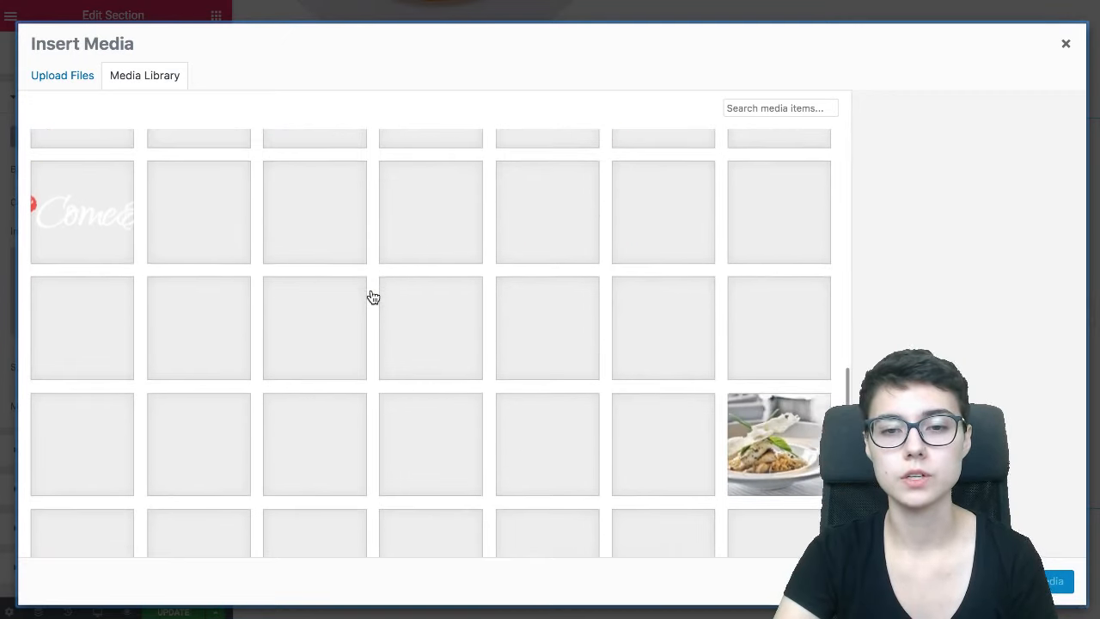
scroll(372, 296, "down", 3)
scroll(371, 297, "up", 1)
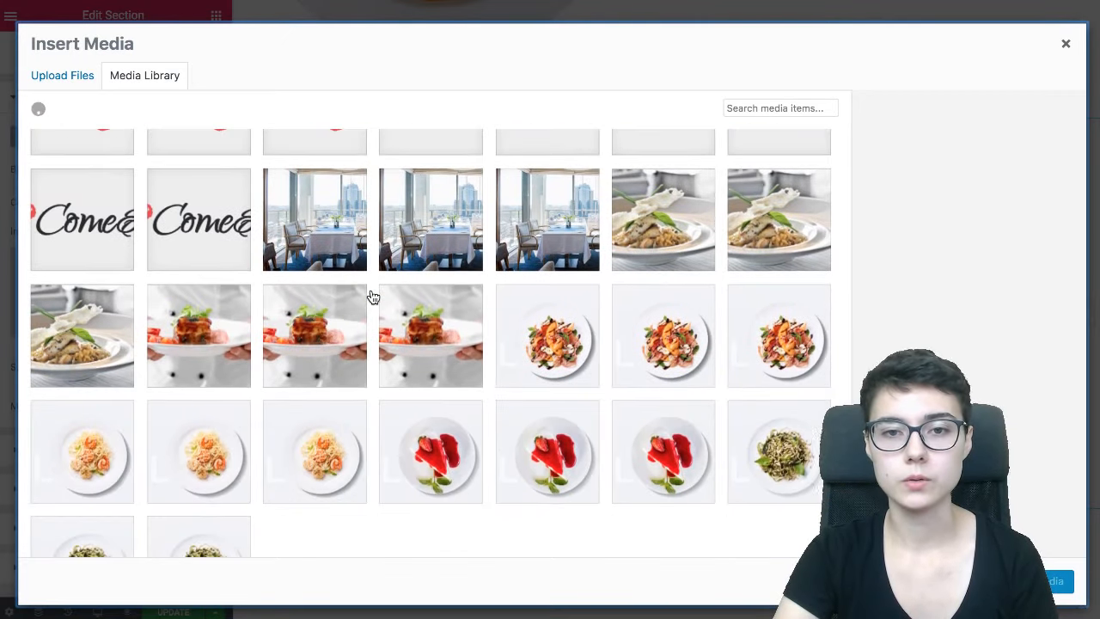
left_click(342, 249)
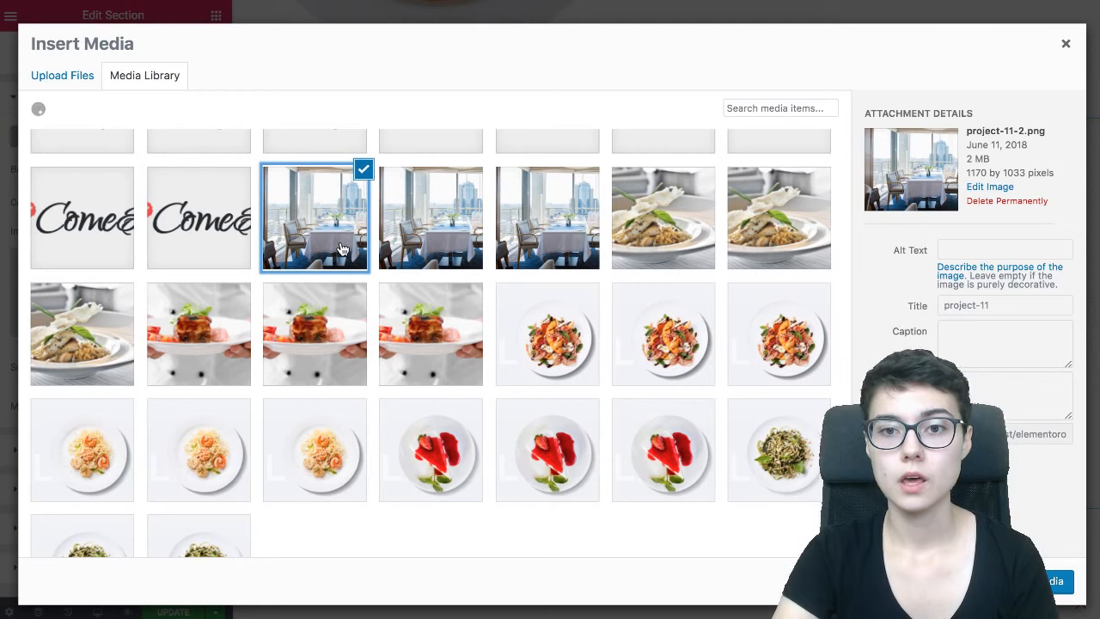
scroll(342, 250, "up", 1)
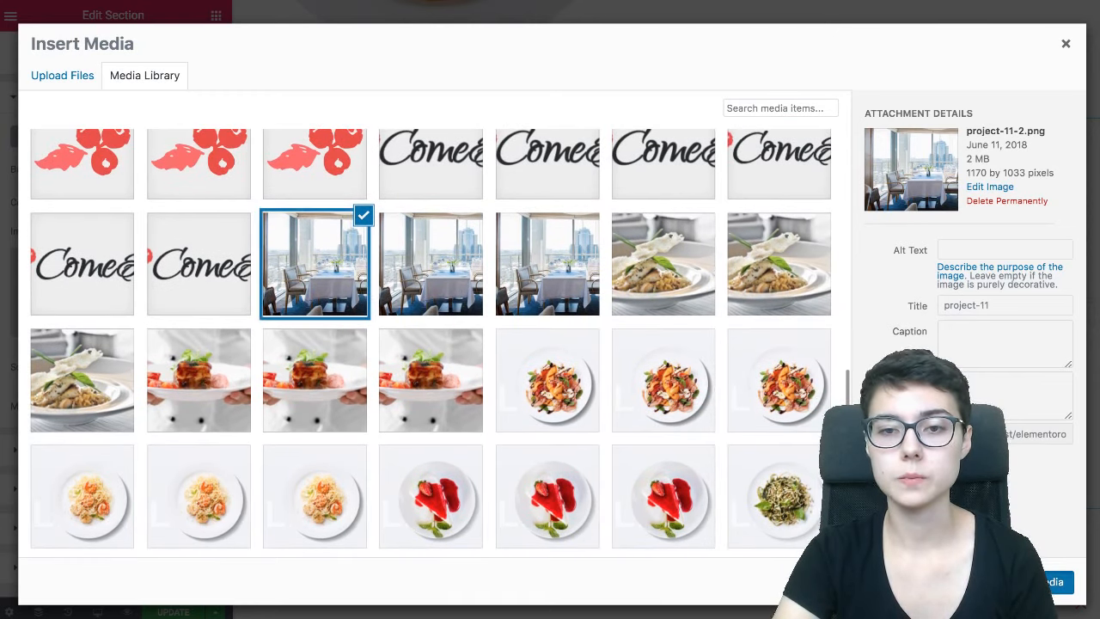
left_click(1054, 582)
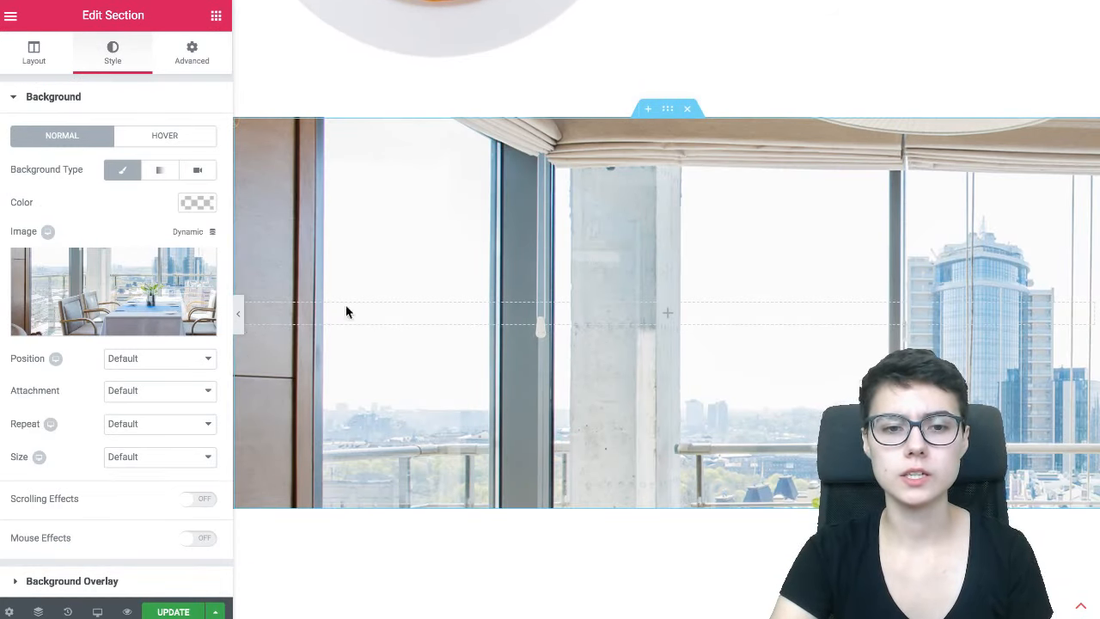
Step: Set the section's background image size to Cover and its position to Center Center
left_click(149, 456)
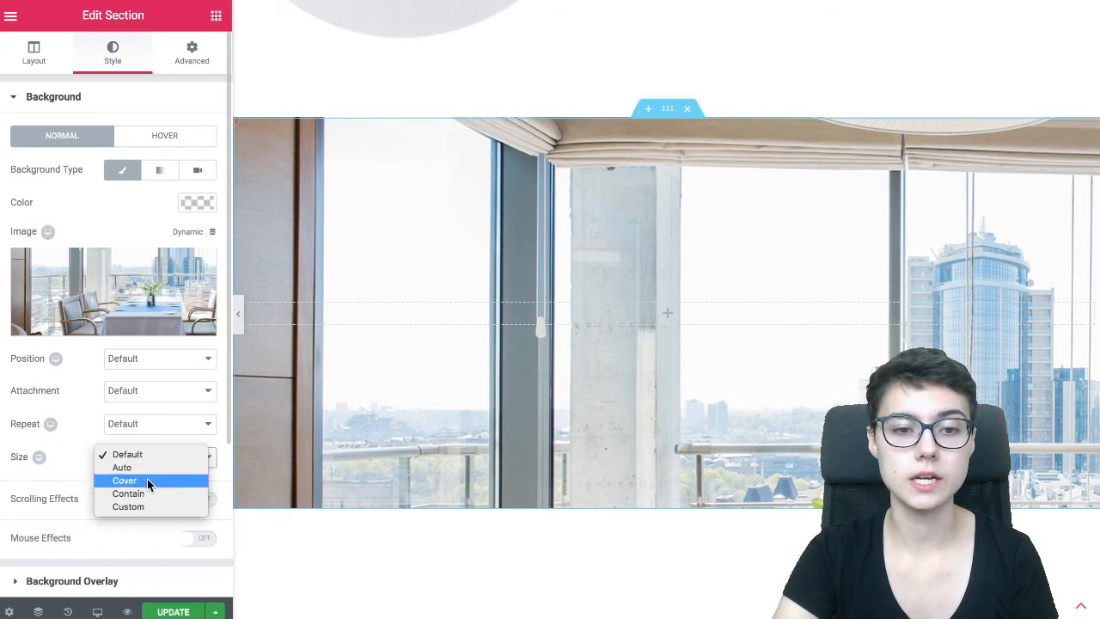
left_click(147, 480)
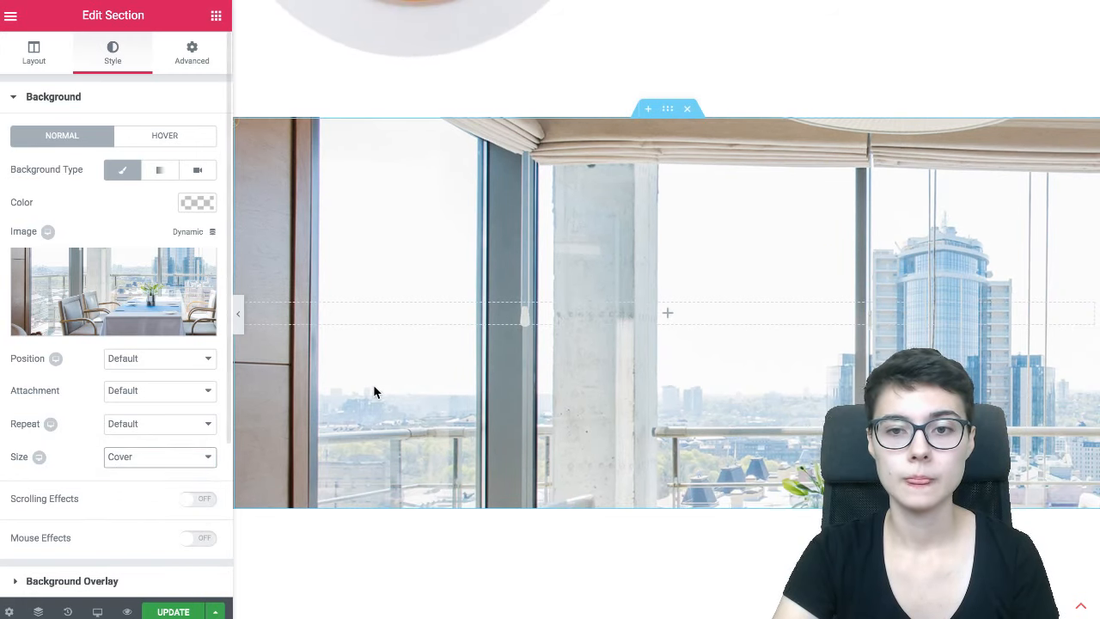
scroll(374, 392, "down", 1)
scroll(374, 392, "up", 1)
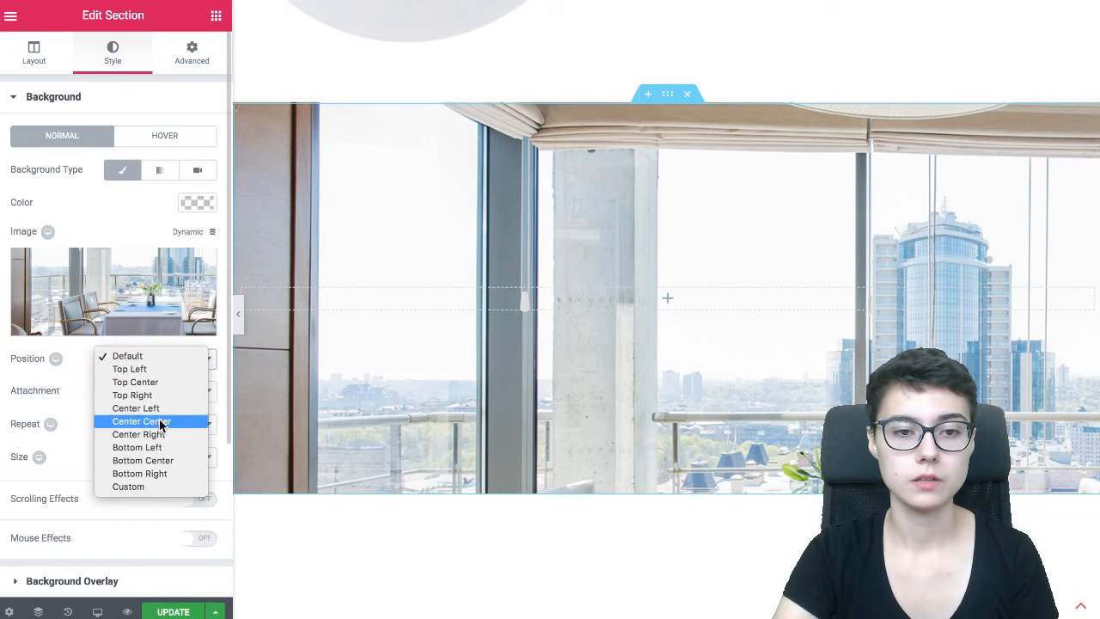
scroll(487, 338, "down", 1)
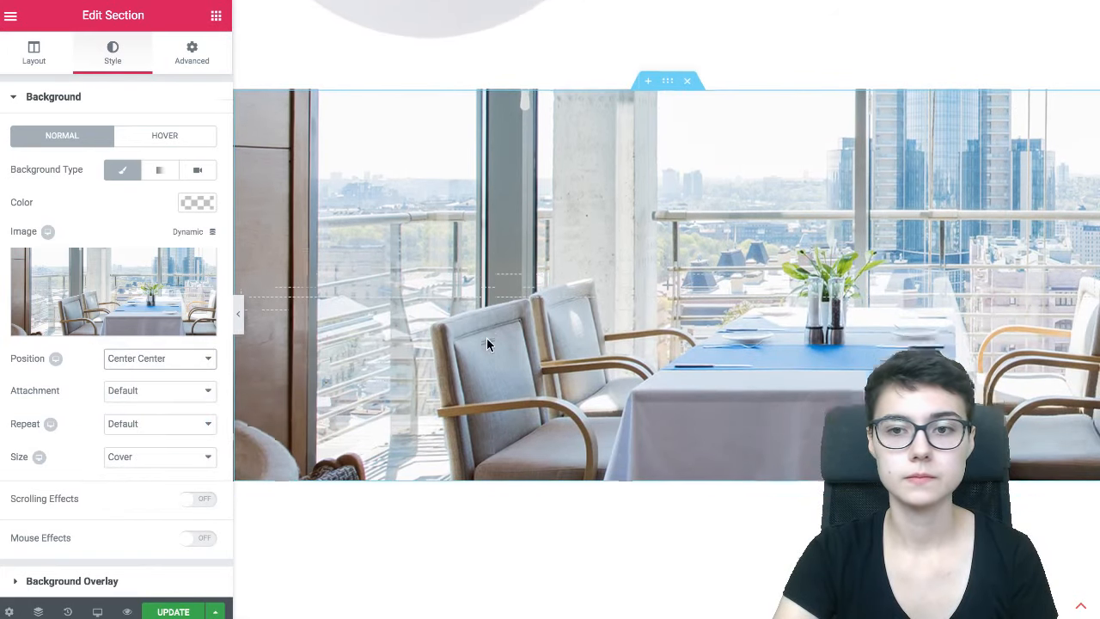
scroll(487, 343, "up", 1)
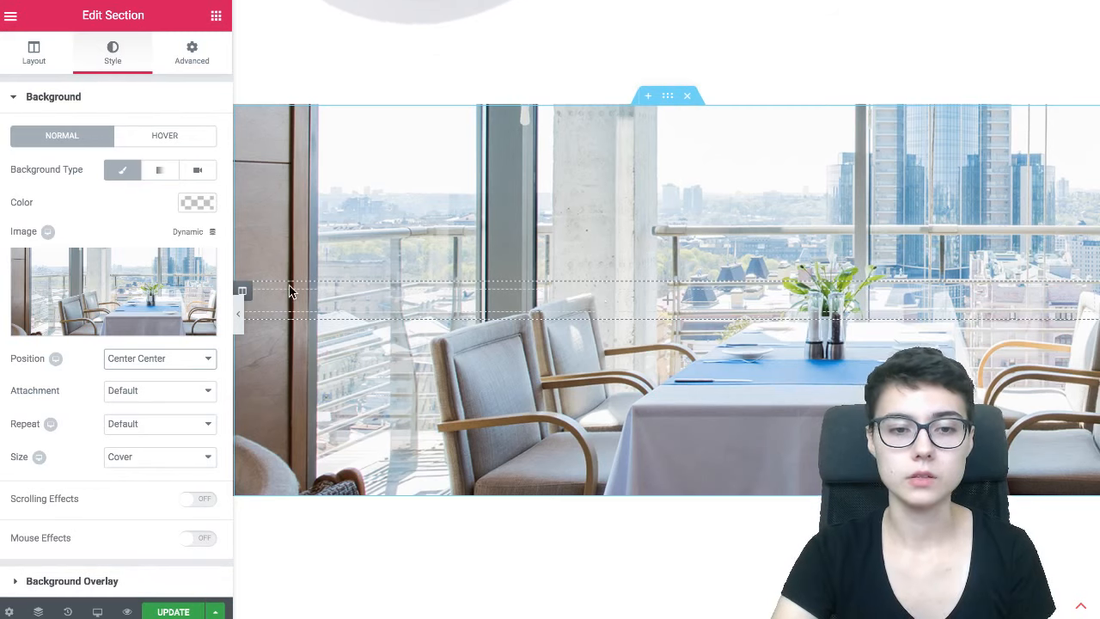
Step: Turn on Scrolling Effects for the section's background and enable Vertical Scroll with direction Up and speed 4
scroll(96, 424, "down", 3)
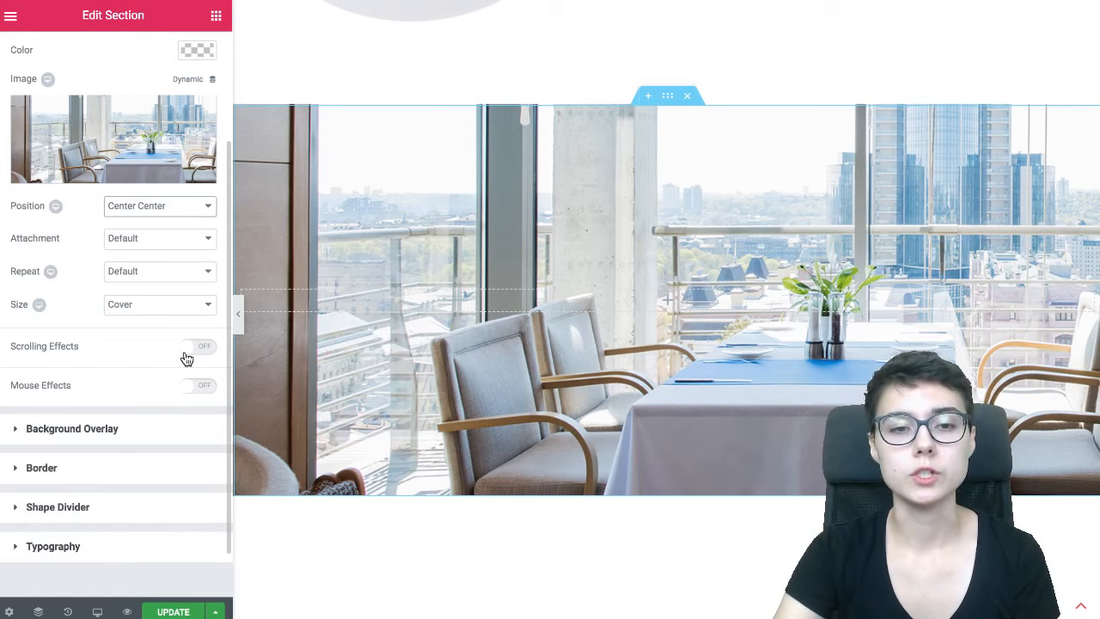
scroll(120, 357, "down", 1)
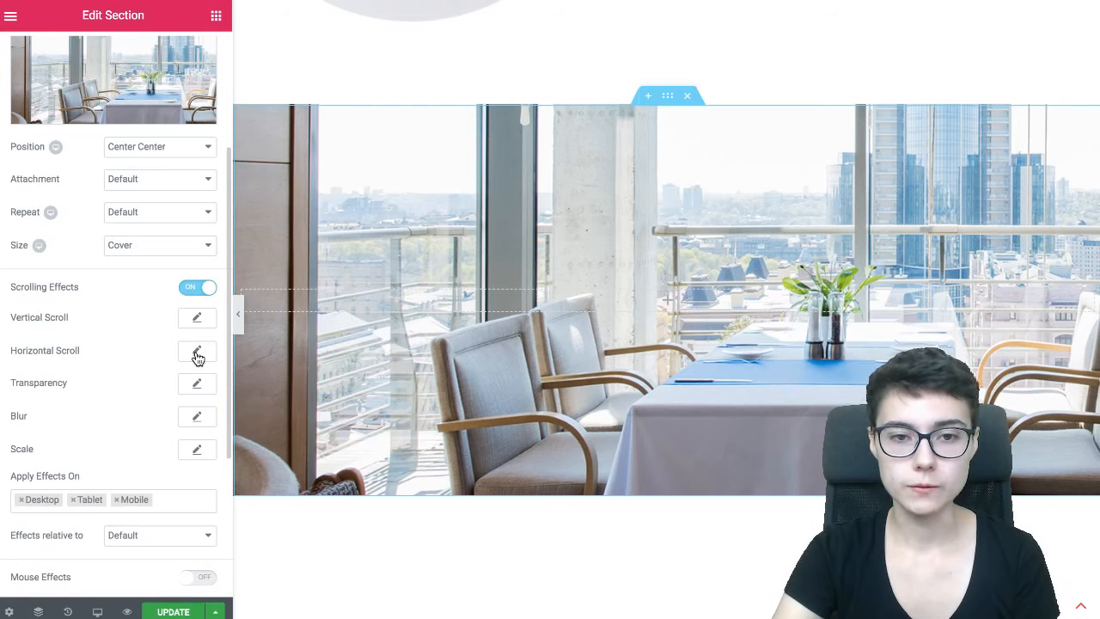
left_click(197, 324)
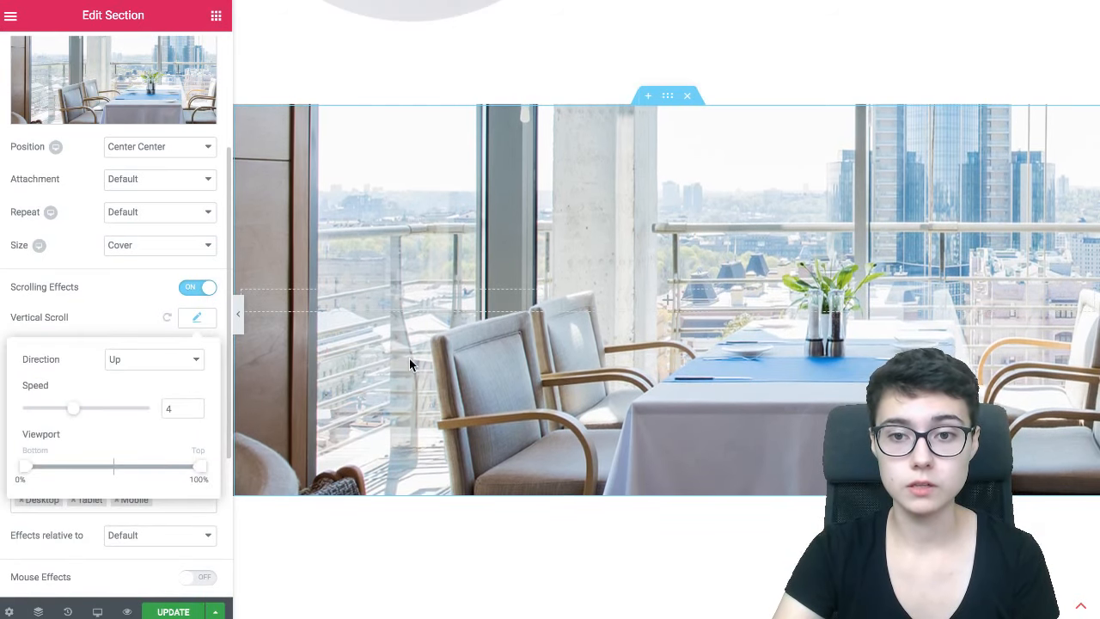
Step: Examine how the restaurant background behaves with Vertical Scroll while moving up and down past the section
scroll(409, 358, "up", 1)
scroll(409, 358, "up", 1)
scroll(410, 358, "down", 5)
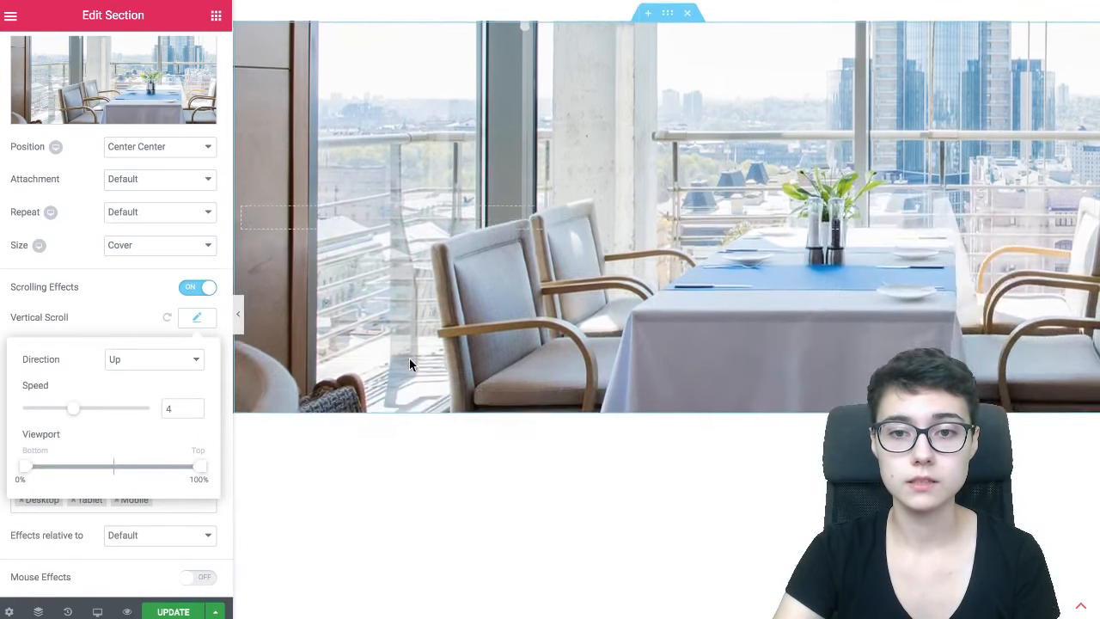
scroll(409, 364, "down", 10)
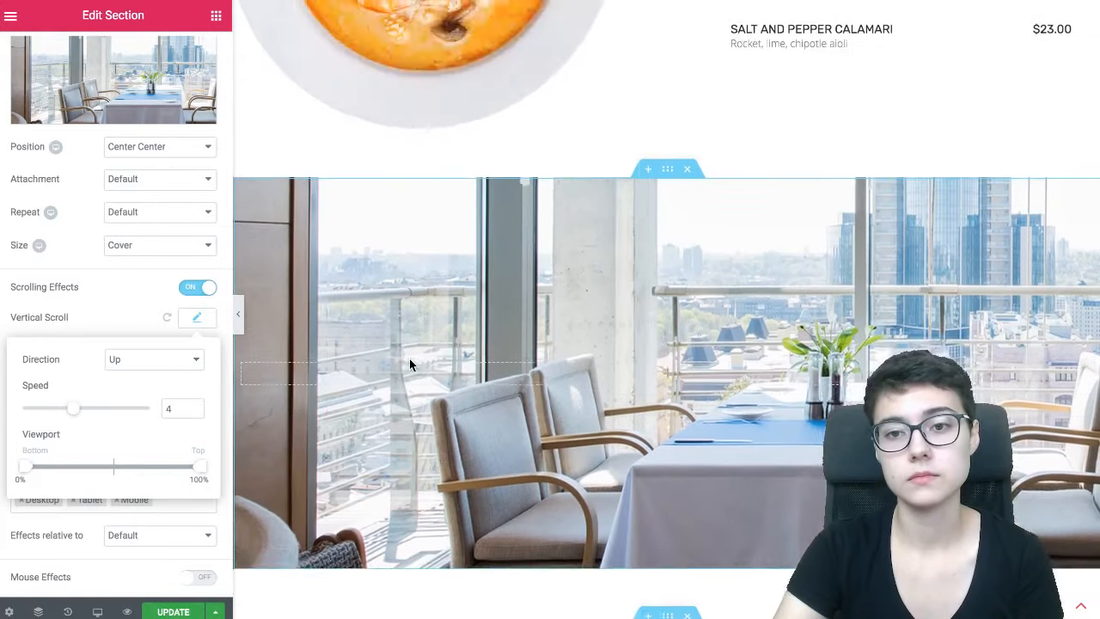
scroll(409, 357, "up", 1)
scroll(410, 358, "down", 4)
scroll(409, 358, "up", 2)
scroll(409, 361, "up", 2)
scroll(409, 361, "down", 1)
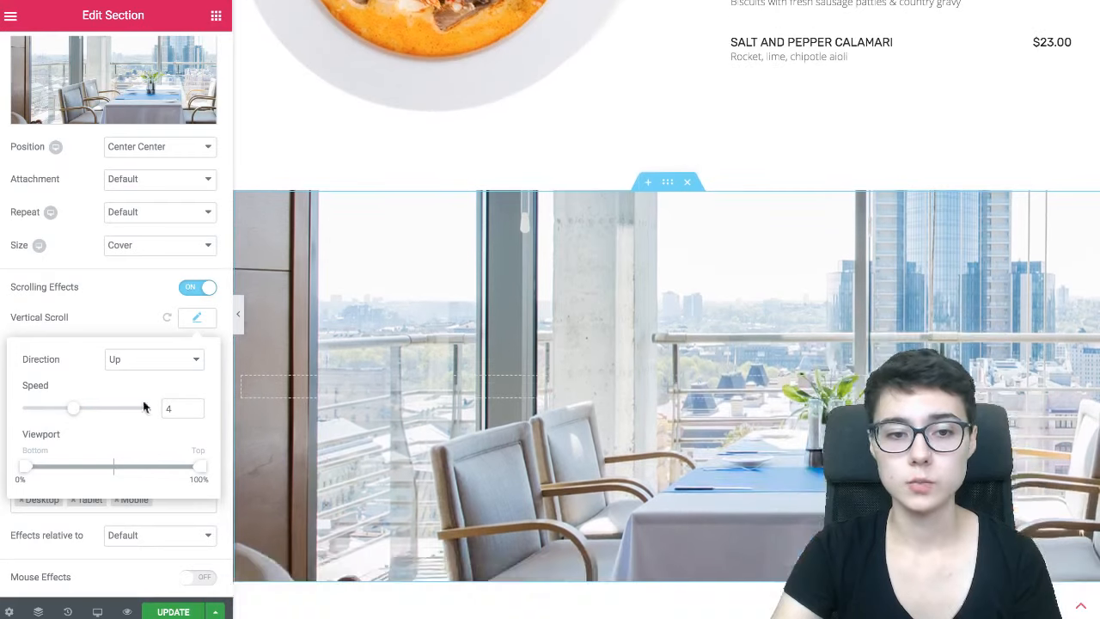
Step: Try a Vertical Scroll speed of 6.6 on the restaurant background, and reset the Vertical Scroll effect
left_click(108, 412)
scroll(445, 413, "up", 2)
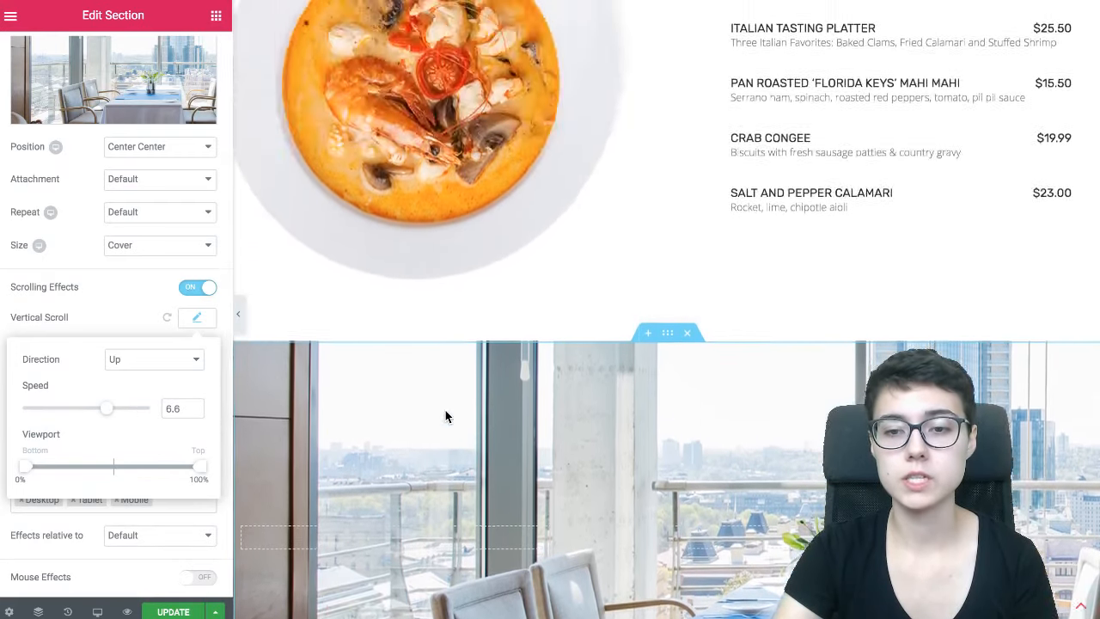
scroll(445, 417, "down", 6)
scroll(445, 417, "up", 3)
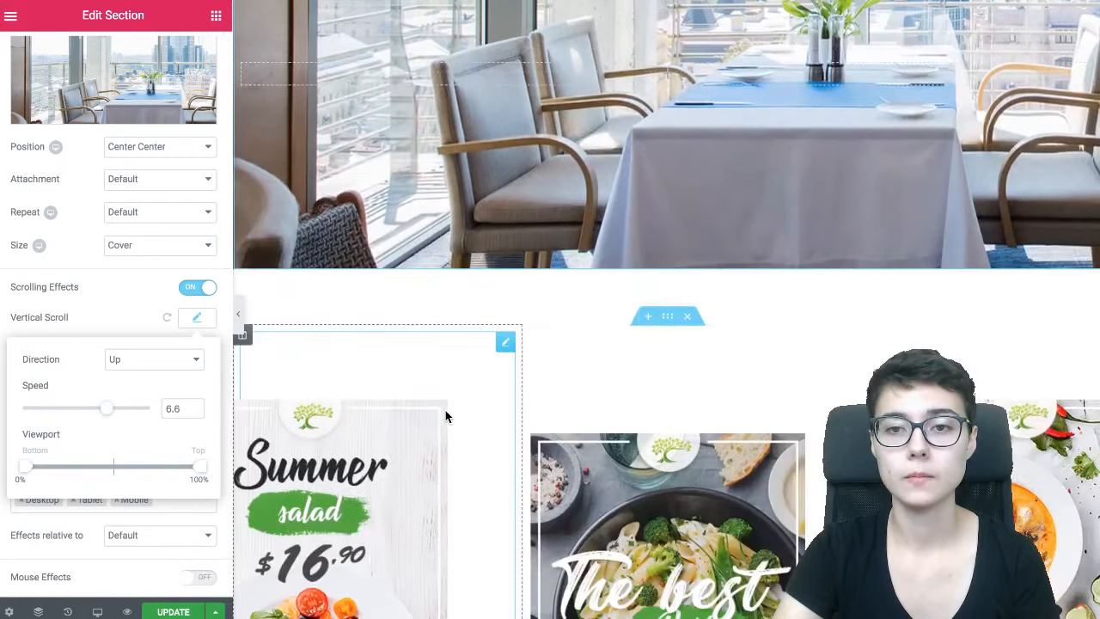
scroll(445, 417, "up", 3)
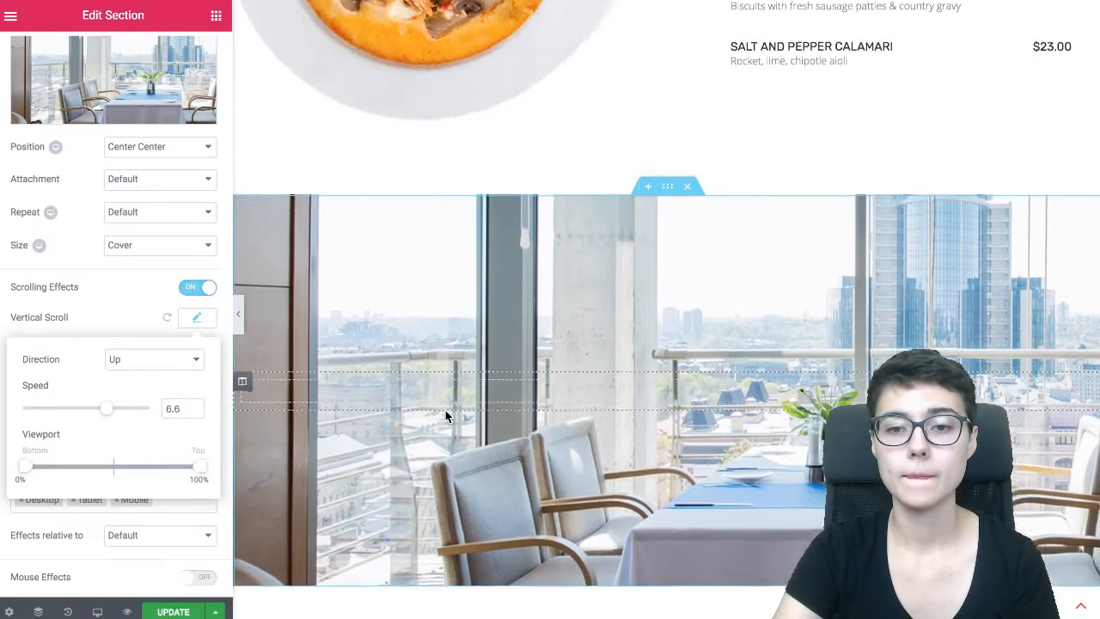
scroll(445, 417, "up", 2)
scroll(445, 417, "down", 3)
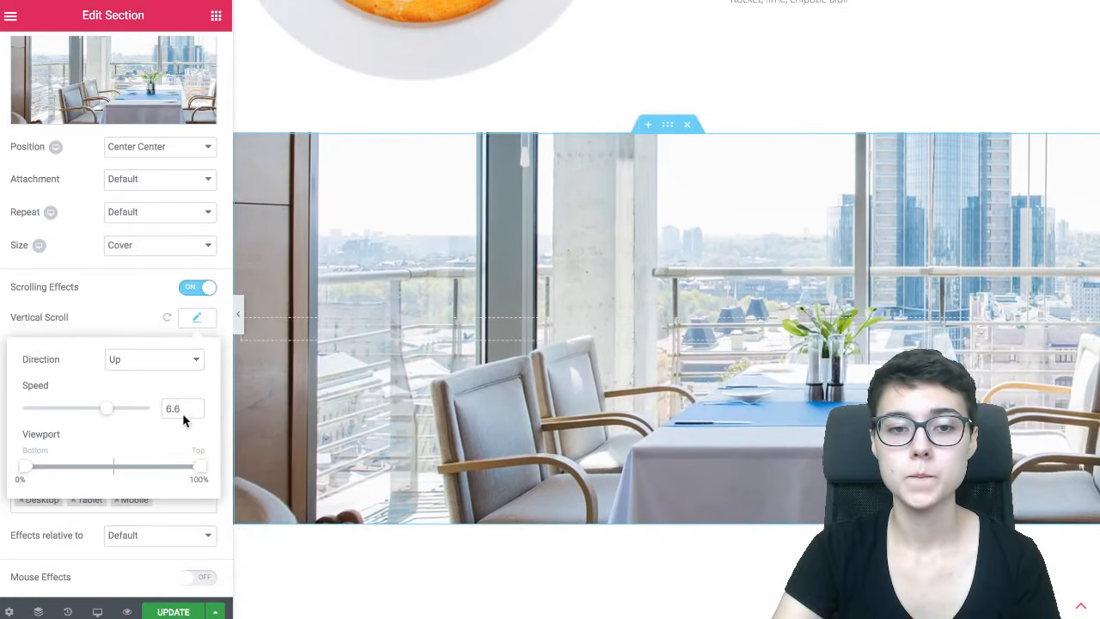
left_click(159, 320)
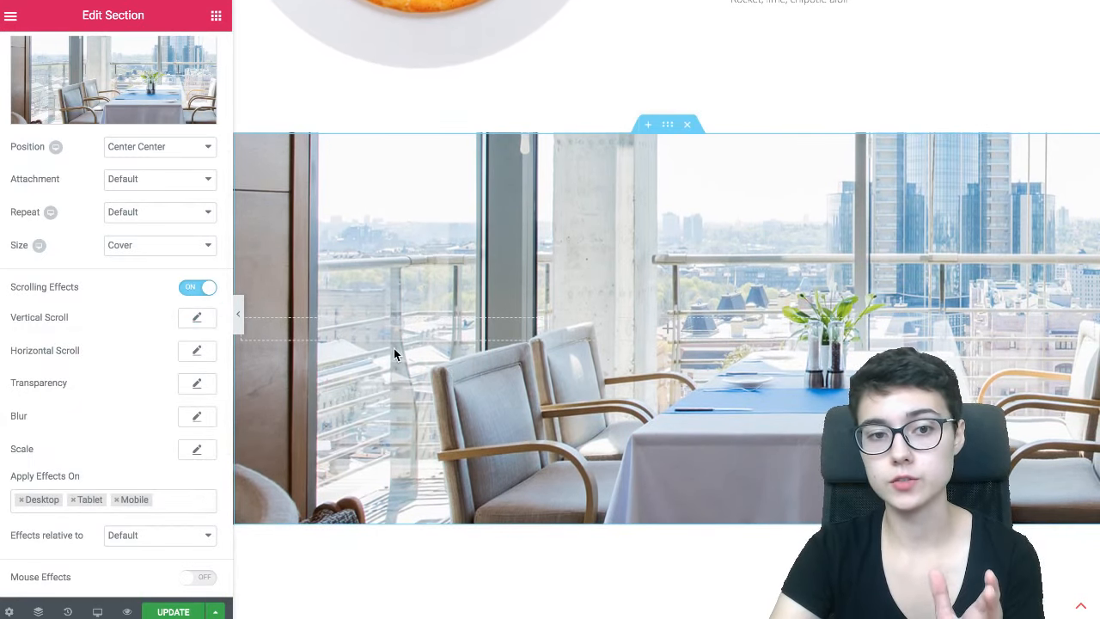
Step: Enable Horizontal Scroll on the section's background with direction To Left and speed 6.1, and close its settings
left_click(192, 352)
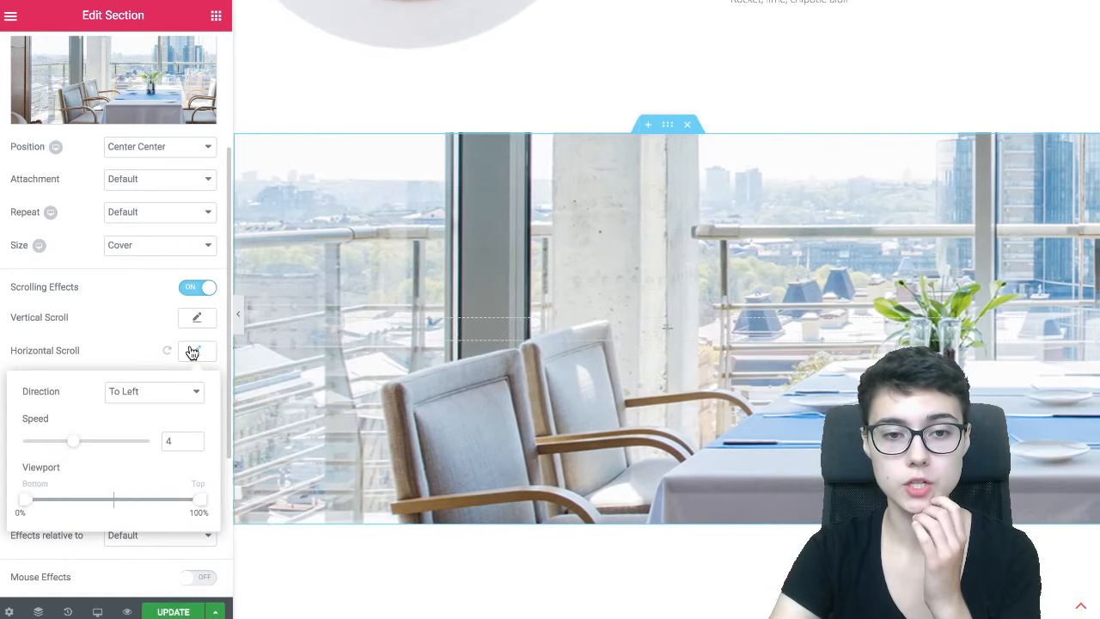
left_click(102, 445)
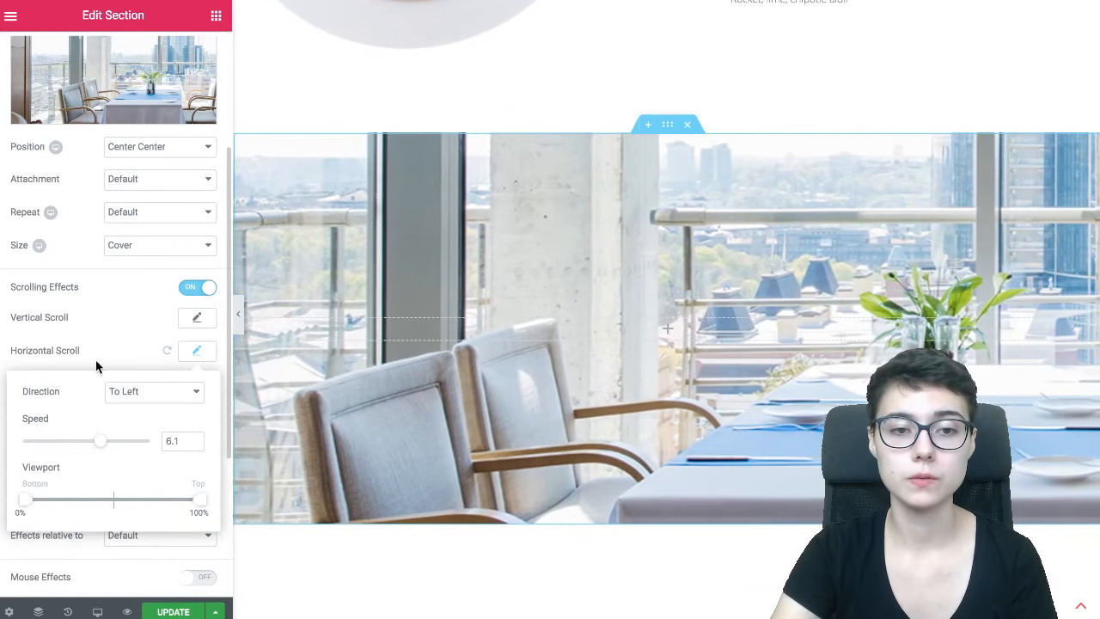
left_click(95, 360)
Step: Examine the background's Horizontal Scroll effect while moving between the Dinner menu and the promotional banners below the section
scroll(458, 361, "up", 3)
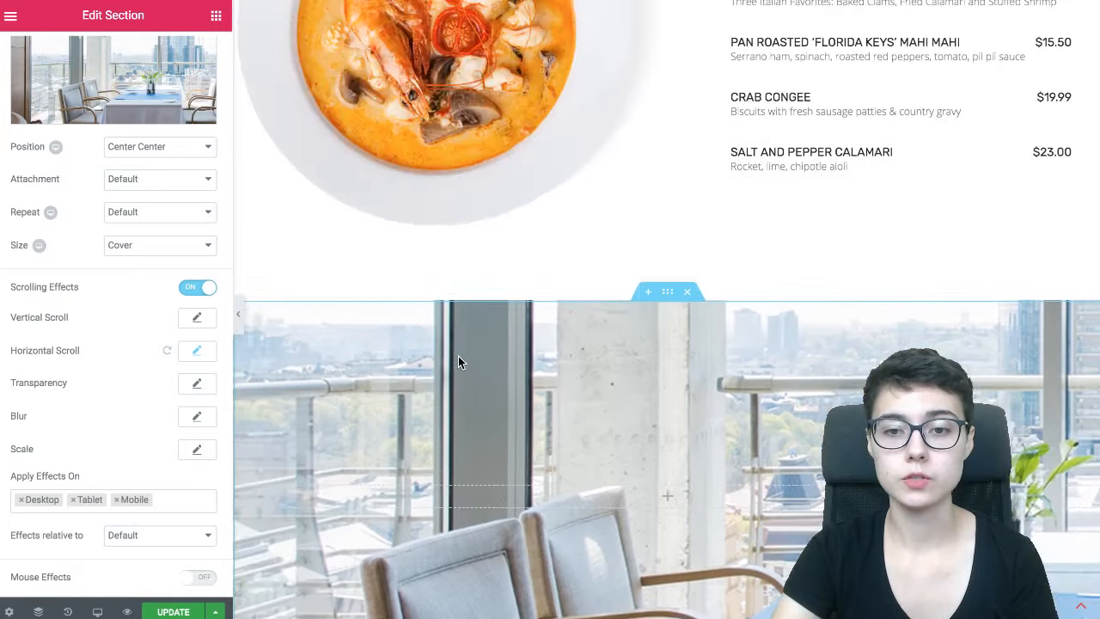
scroll(458, 358, "down", 6)
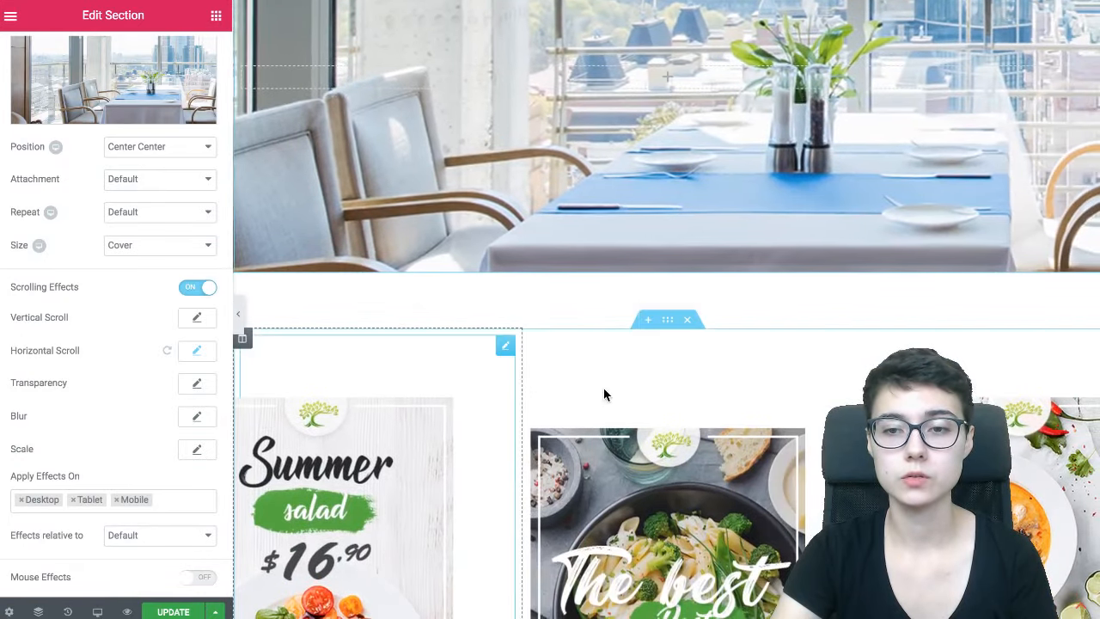
scroll(642, 249, "up", 5)
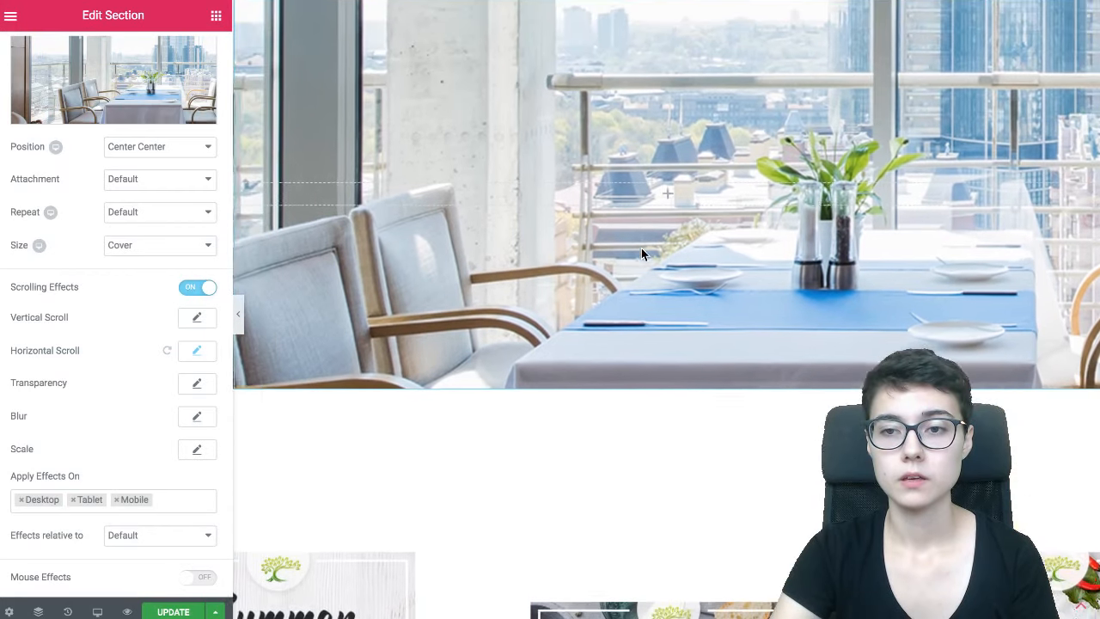
scroll(642, 248, "down", 3)
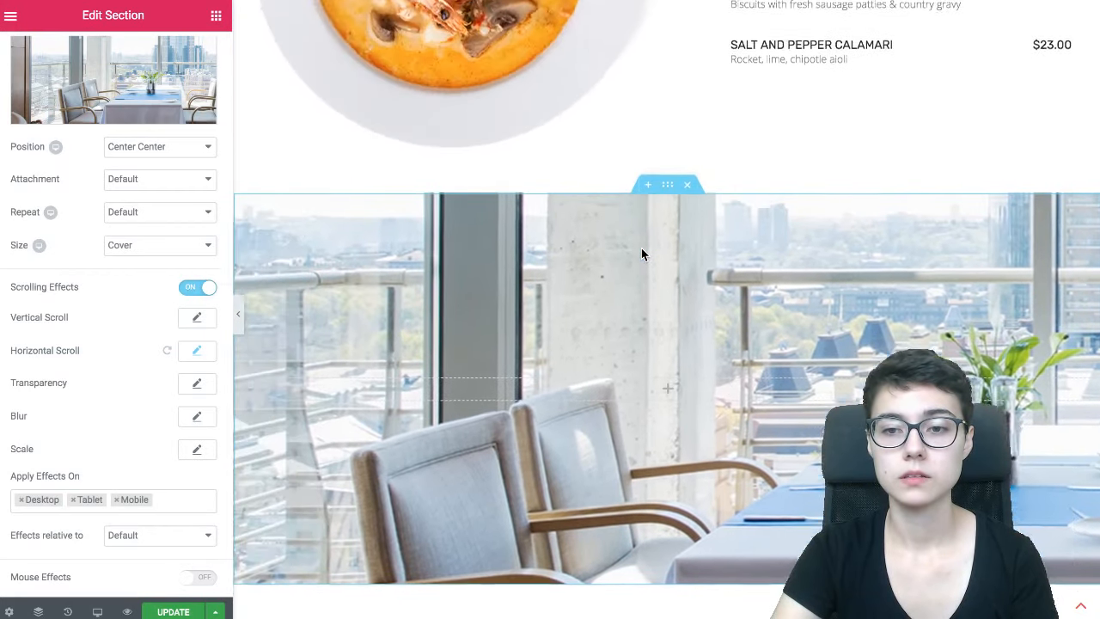
scroll(642, 254, "down", 2)
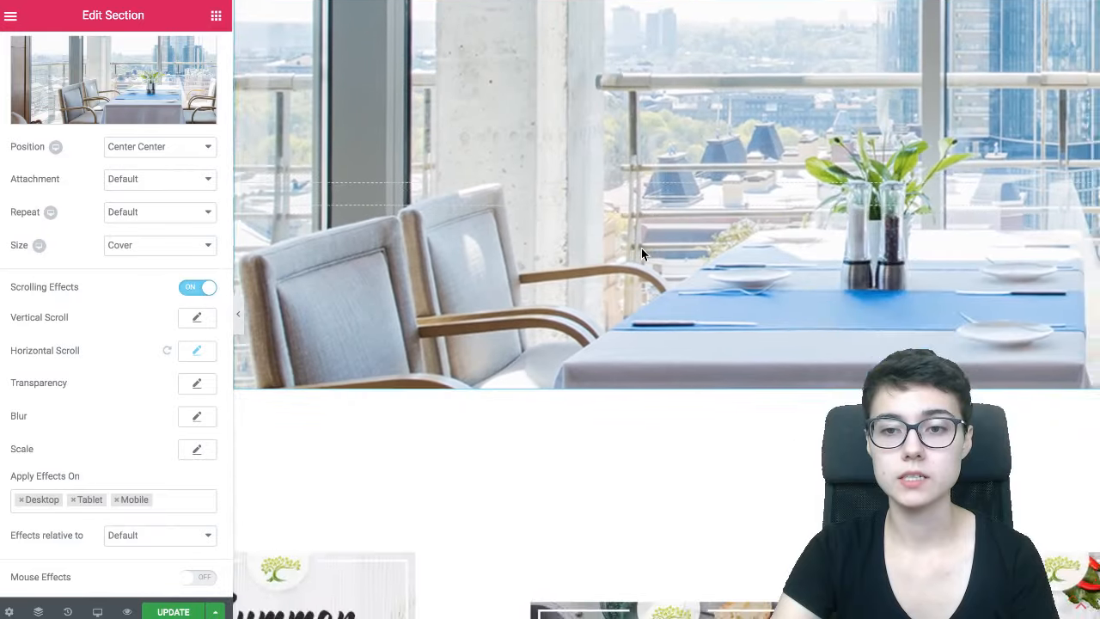
scroll(641, 253, "up", 4)
scroll(641, 254, "down", 3)
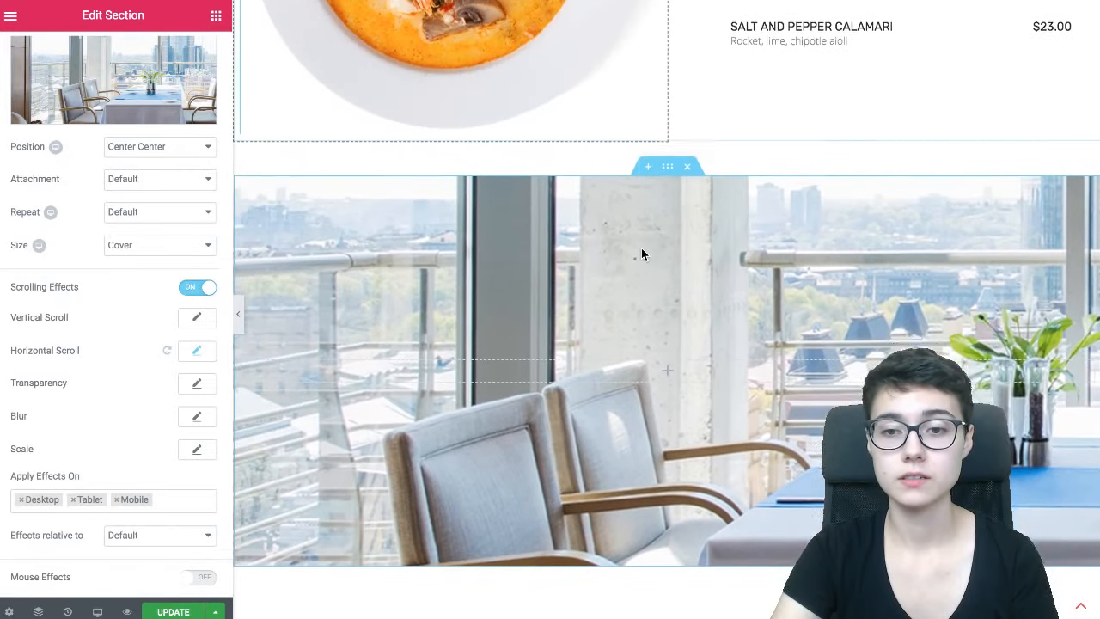
Step: Examine how the restaurant background shifts sideways while moving repeatedly between the Dinner menu and the space below the section
scroll(641, 251, "up", 5)
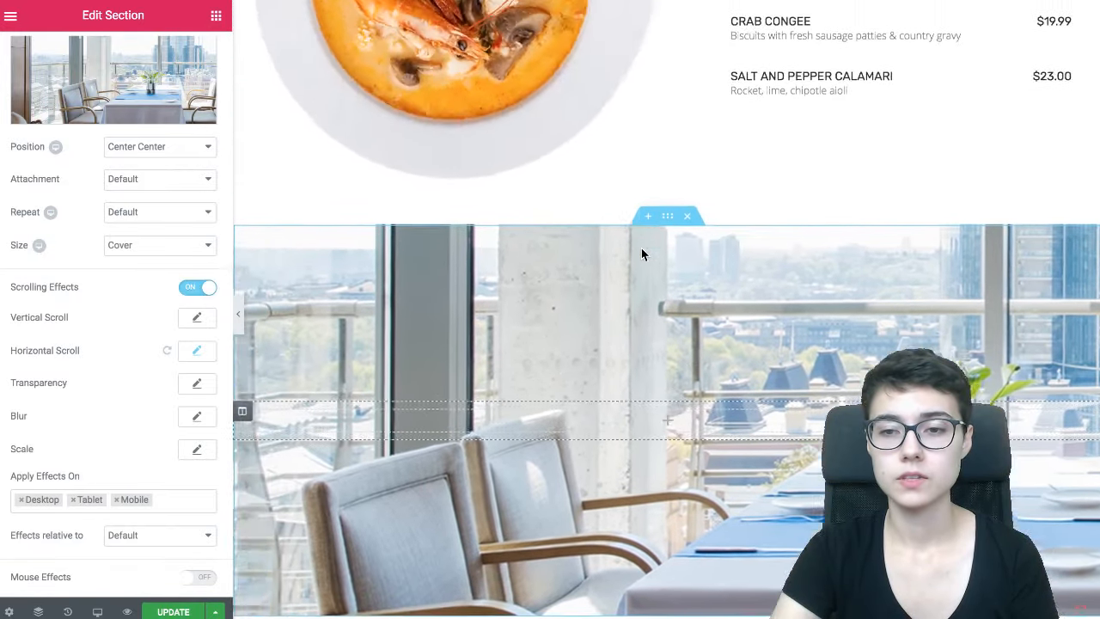
scroll(642, 251, "down", 3)
scroll(641, 253, "down", 1)
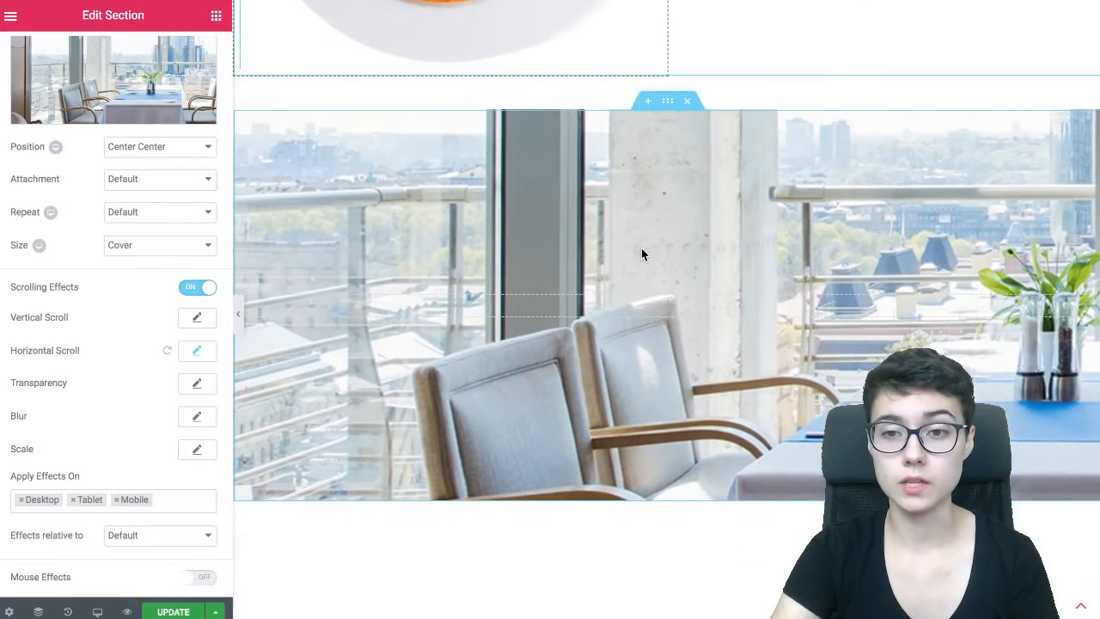
scroll(641, 254, "up", 1)
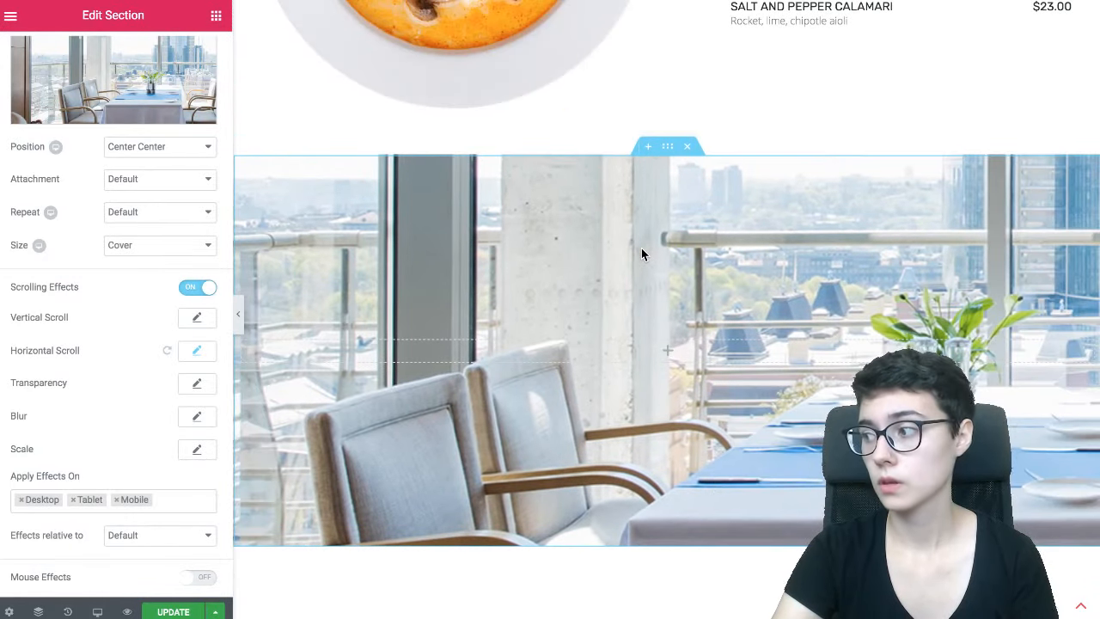
scroll(642, 253, "up", 2)
scroll(641, 253, "down", 3)
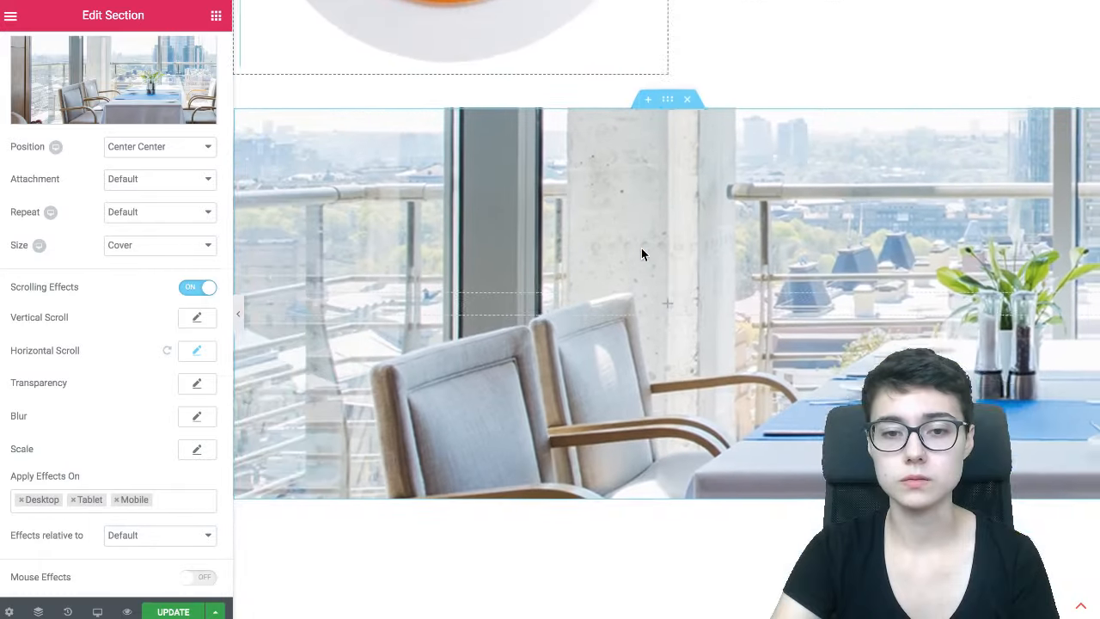
scroll(641, 254, "down", 1)
scroll(641, 254, "up", 3)
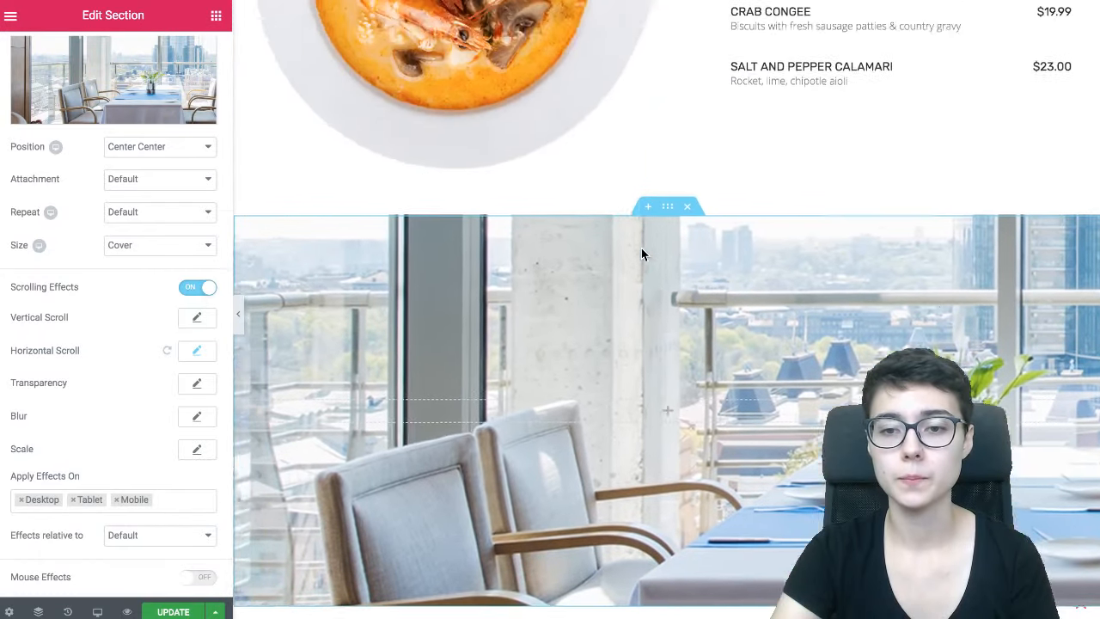
scroll(641, 253, "up", 3)
scroll(641, 253, "down", 2)
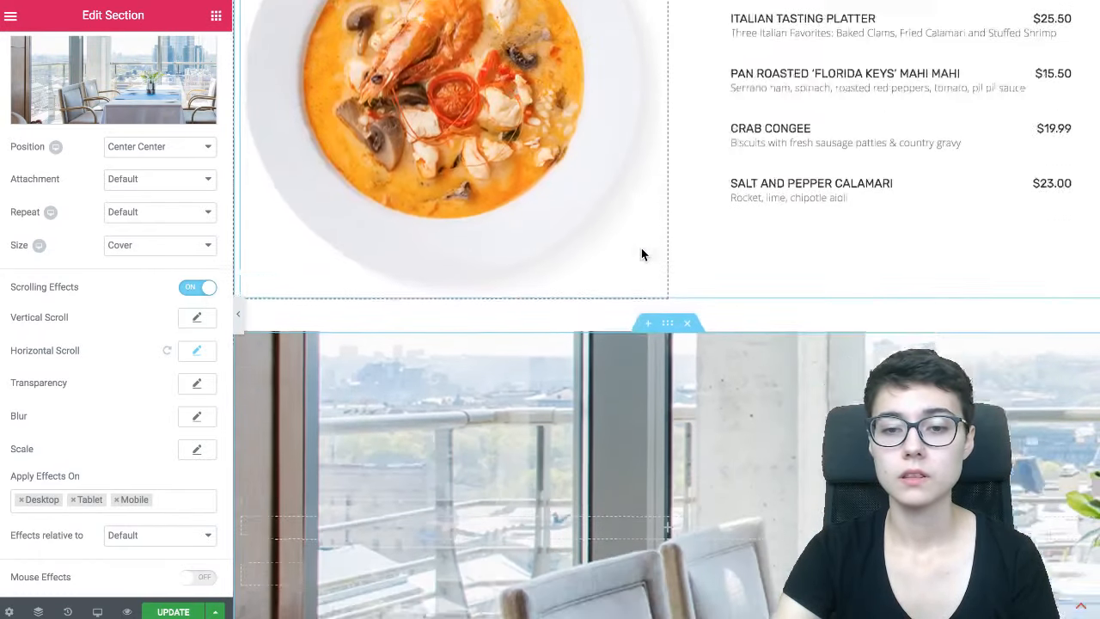
scroll(641, 254, "down", 5)
scroll(641, 254, "up", 1)
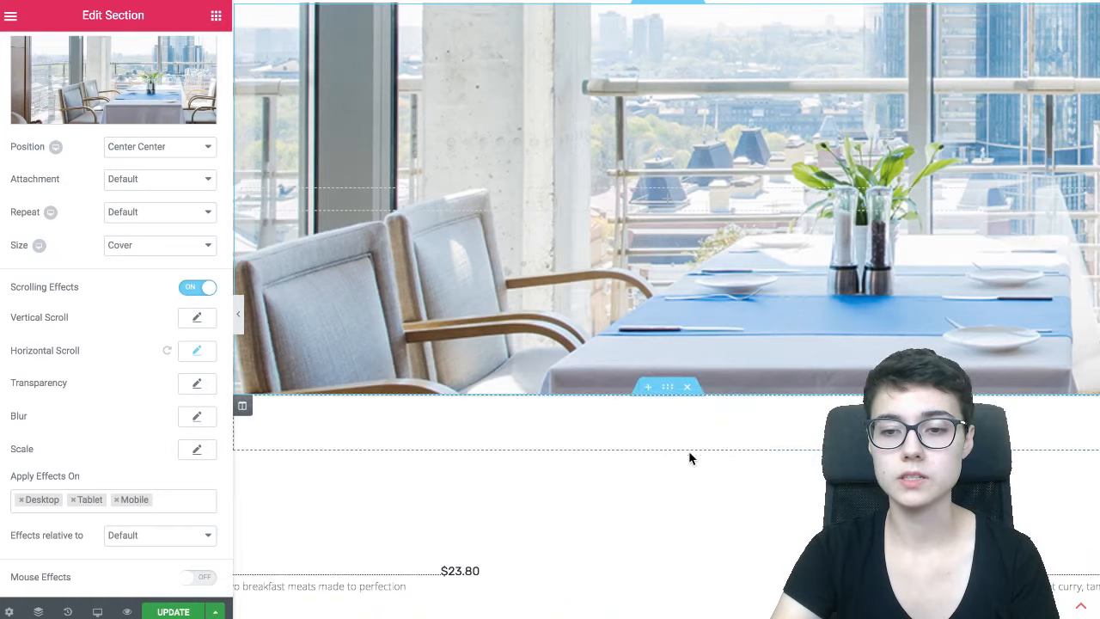
scroll(688, 456, "up", 5)
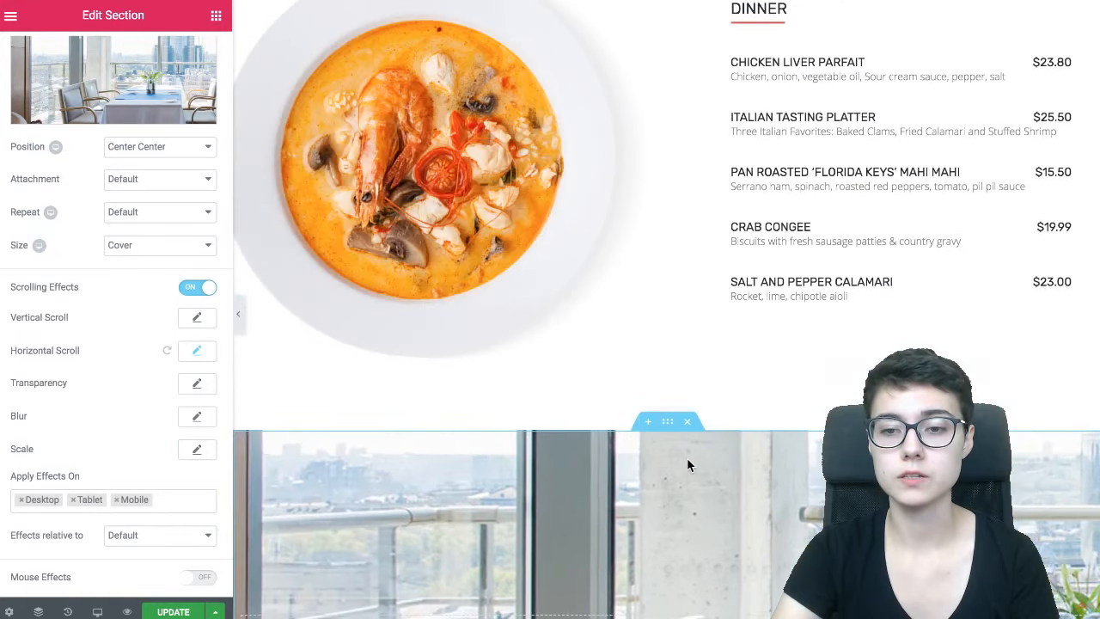
scroll(687, 458, "down", 5)
scroll(686, 457, "up", 2)
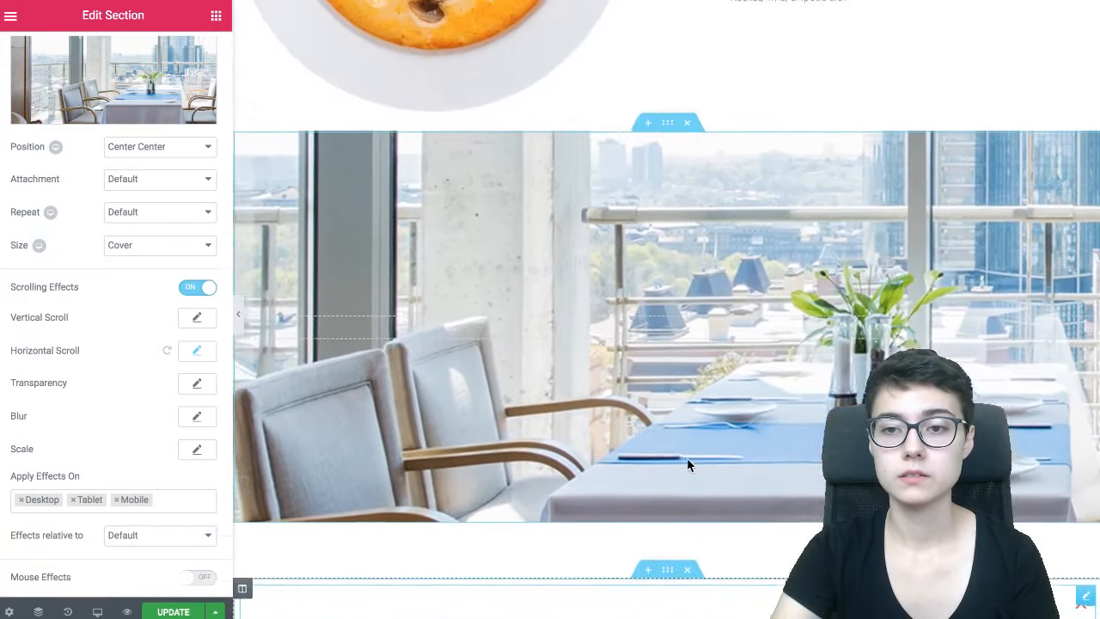
scroll(687, 461, "up", 2)
scroll(687, 461, "down", 2)
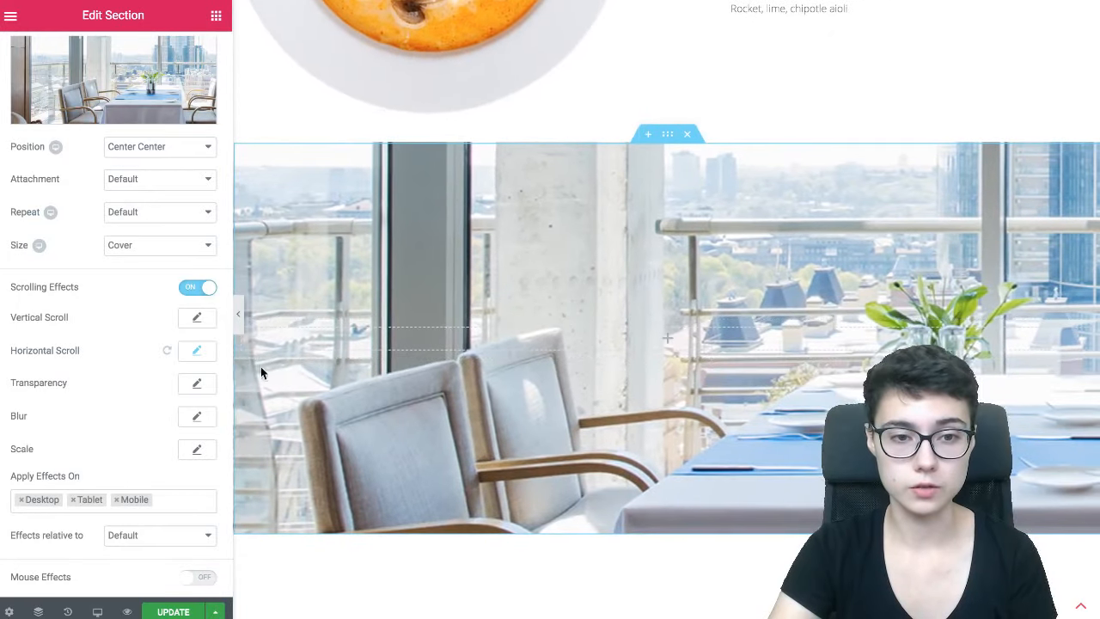
Step: Enable Mouse Effects on the section's background with Mouse Track in the Opposite direction at speed 1
scroll(123, 386, "down", 2)
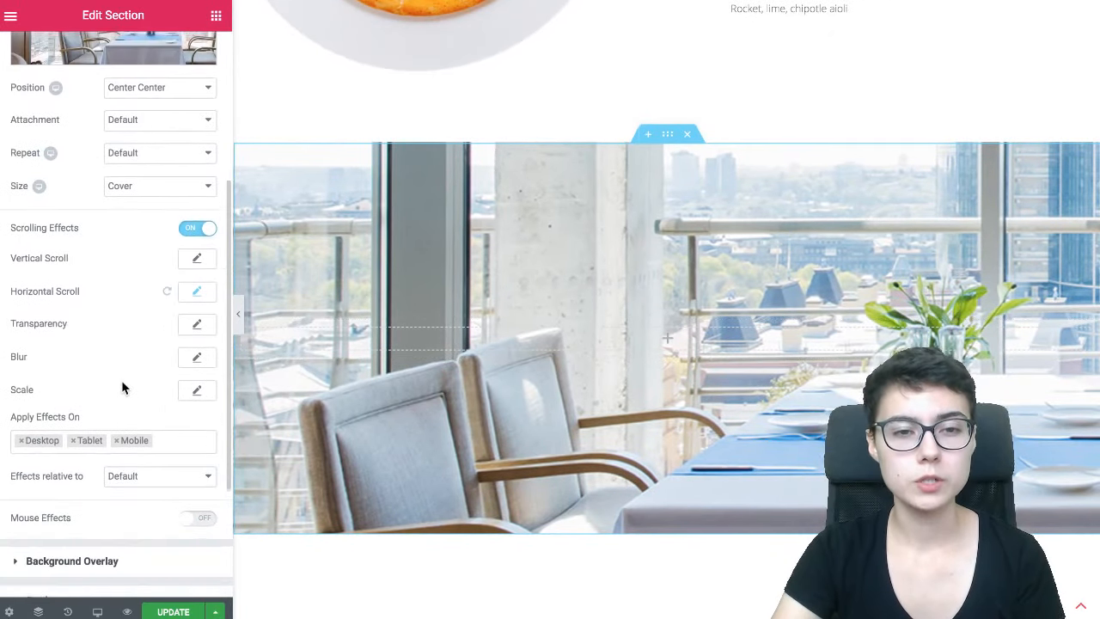
left_click(139, 465)
left_click(197, 493)
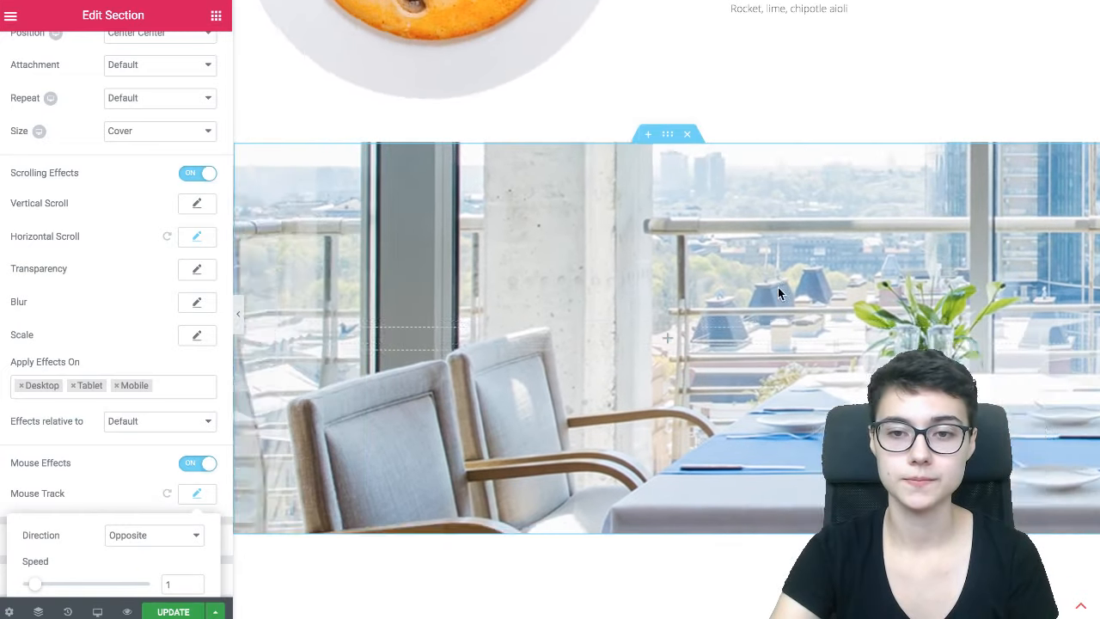
scroll(682, 391, "up", 2)
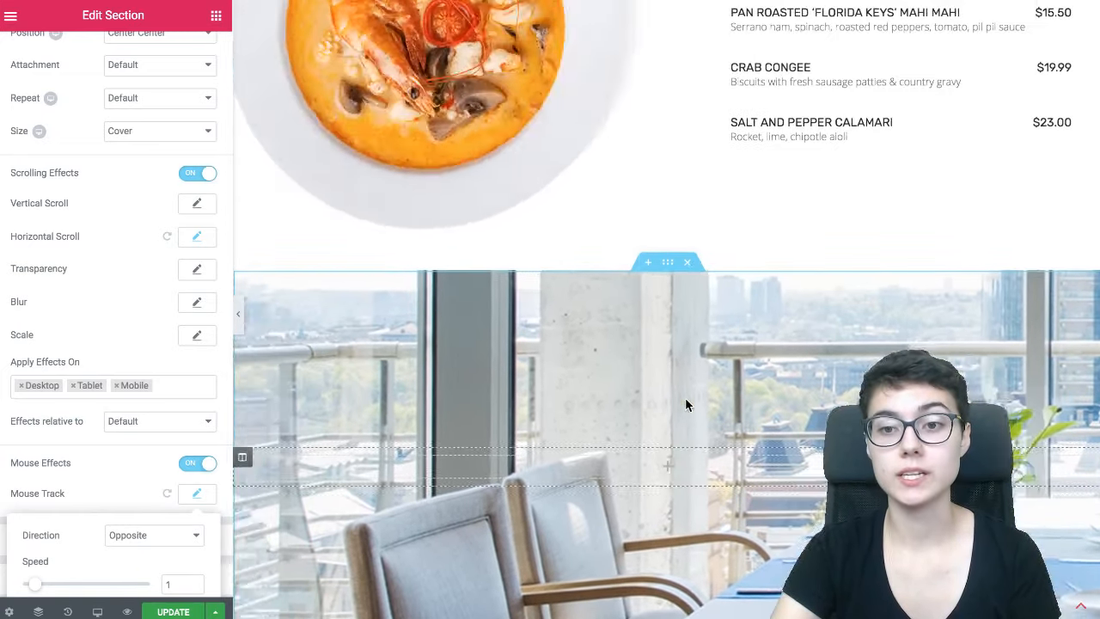
Step: Copy the "Our Gallery / Warm Atmosphere" headline from below the View All Menu button into the restaurant background section
scroll(685, 398, "down", 6)
scroll(686, 397, "down", 3)
scroll(685, 397, "up", 4)
scroll(685, 397, "down", 3)
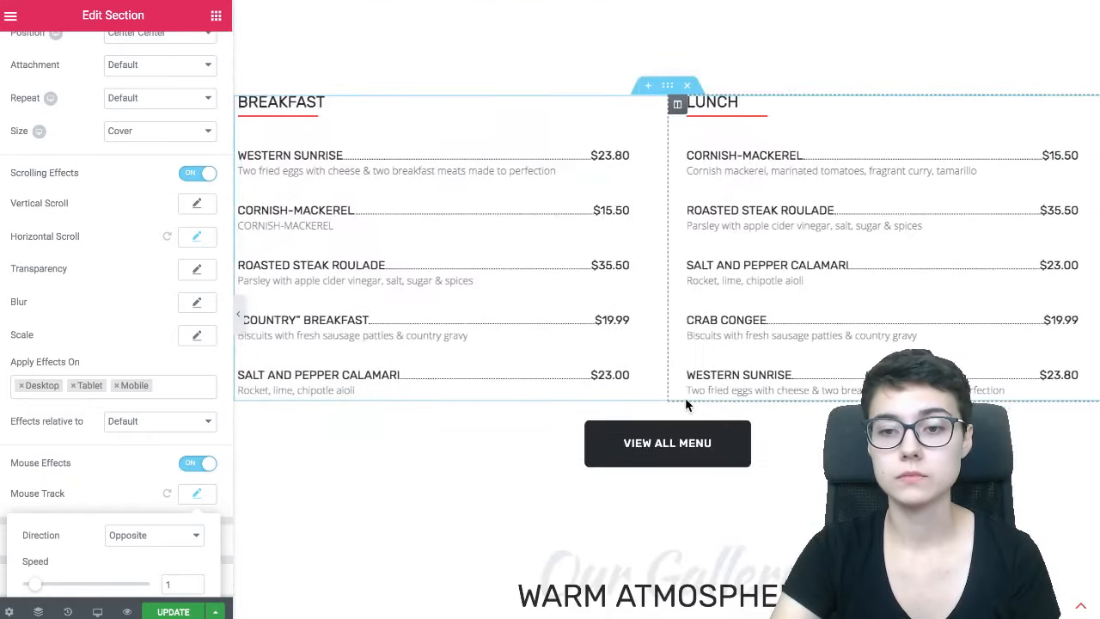
scroll(685, 397, "down", 1)
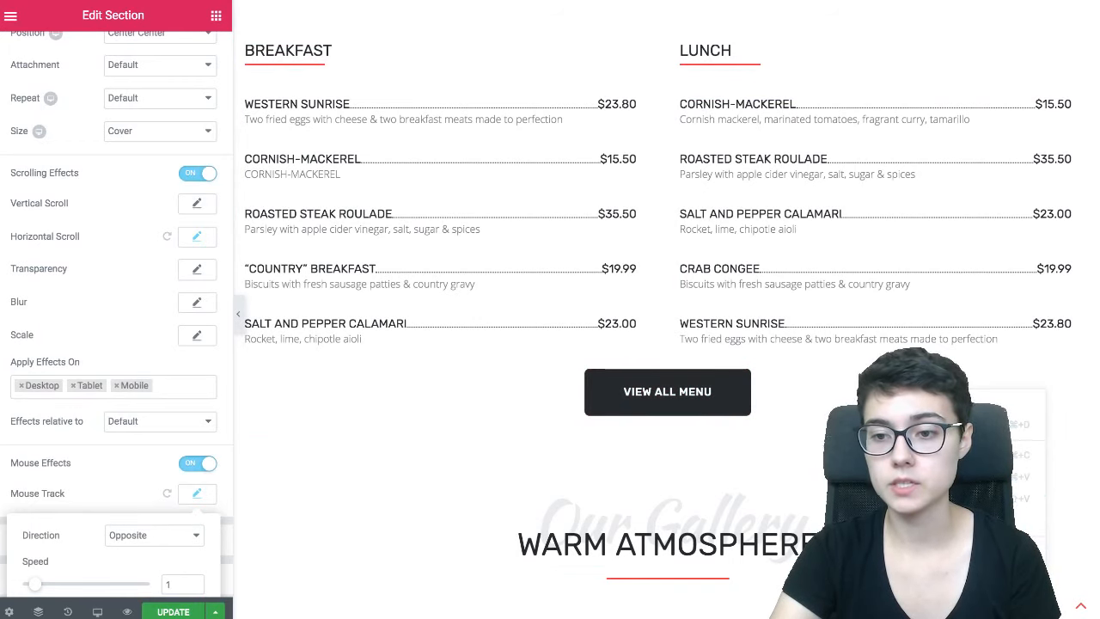
left_click(692, 484)
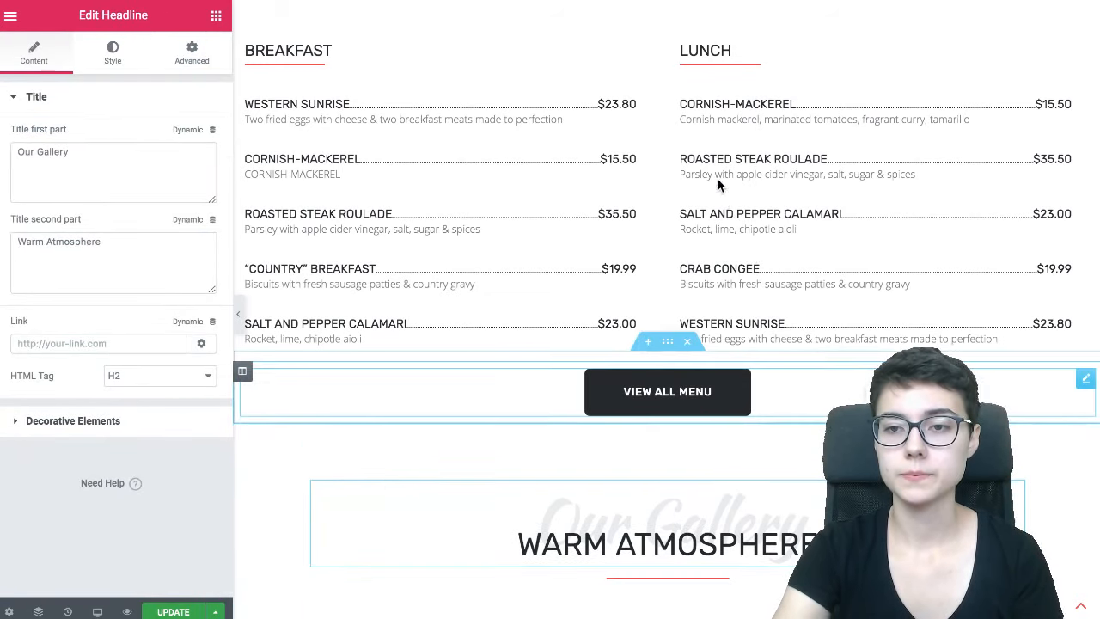
left_click_drag(738, 88, 702, 78)
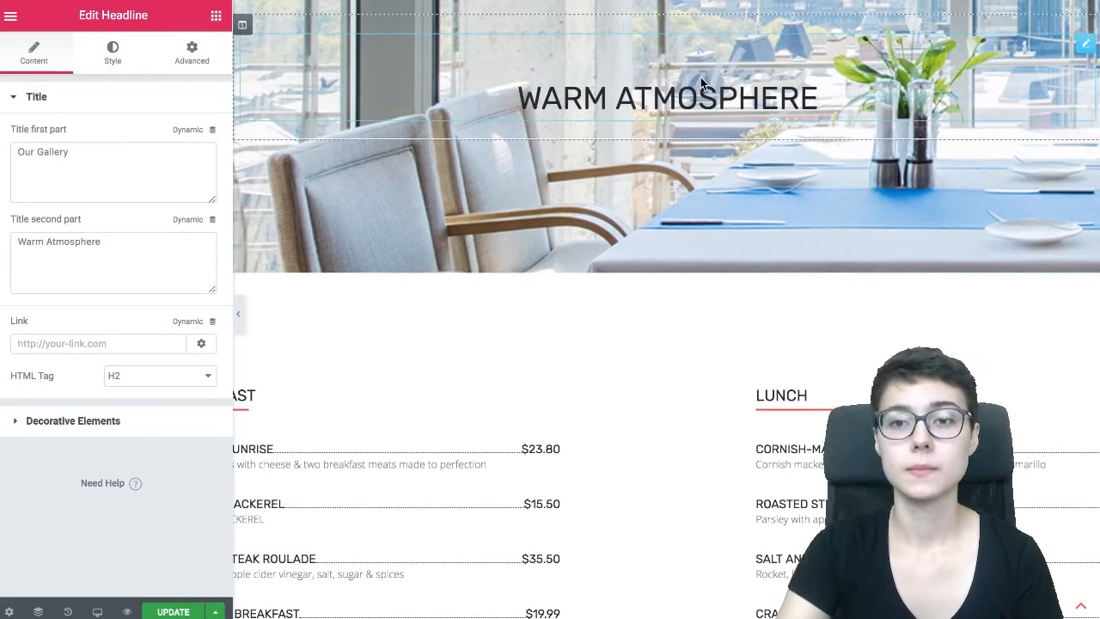
Step: Turn on Scrolling Effects for the copied headline with Vertical Scroll, direction Up and speed 4
scroll(627, 159, "up", 3)
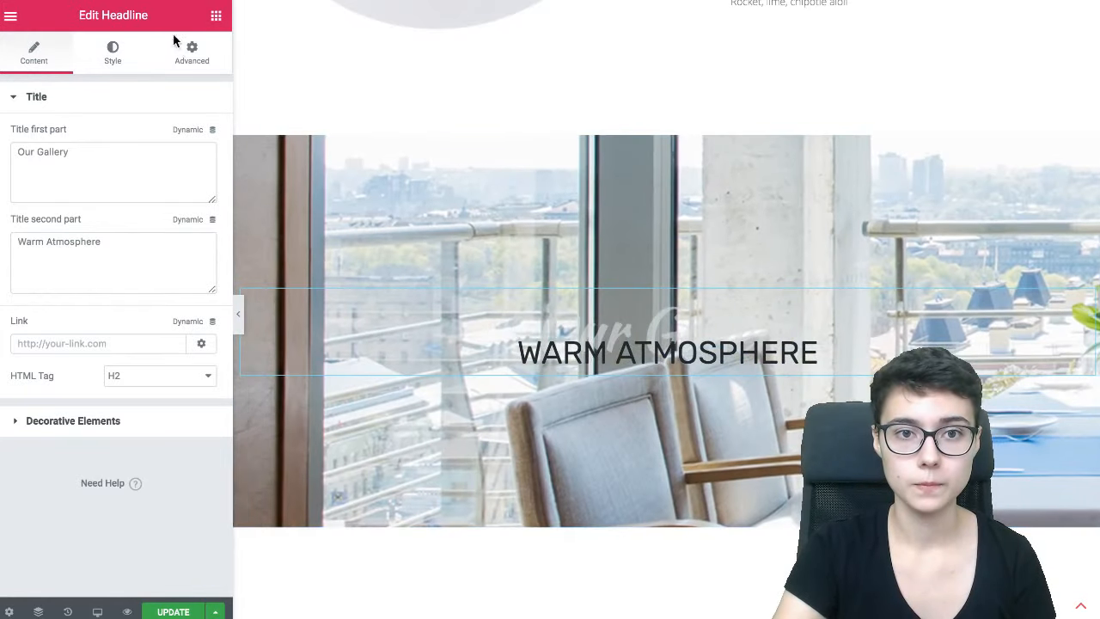
left_click(186, 56)
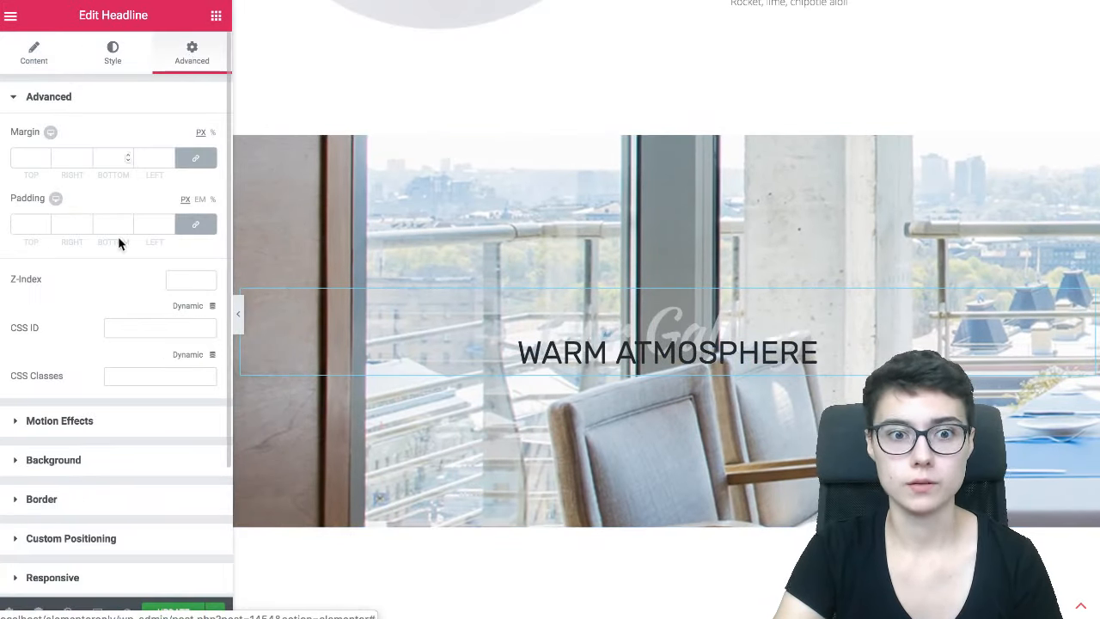
left_click(101, 422)
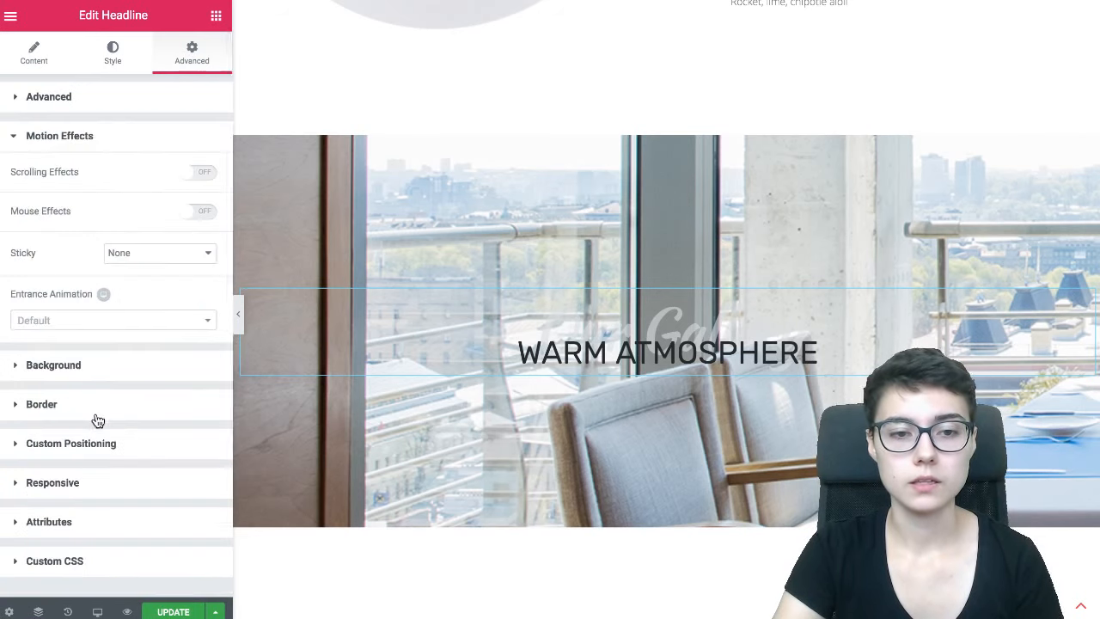
left_click(200, 173)
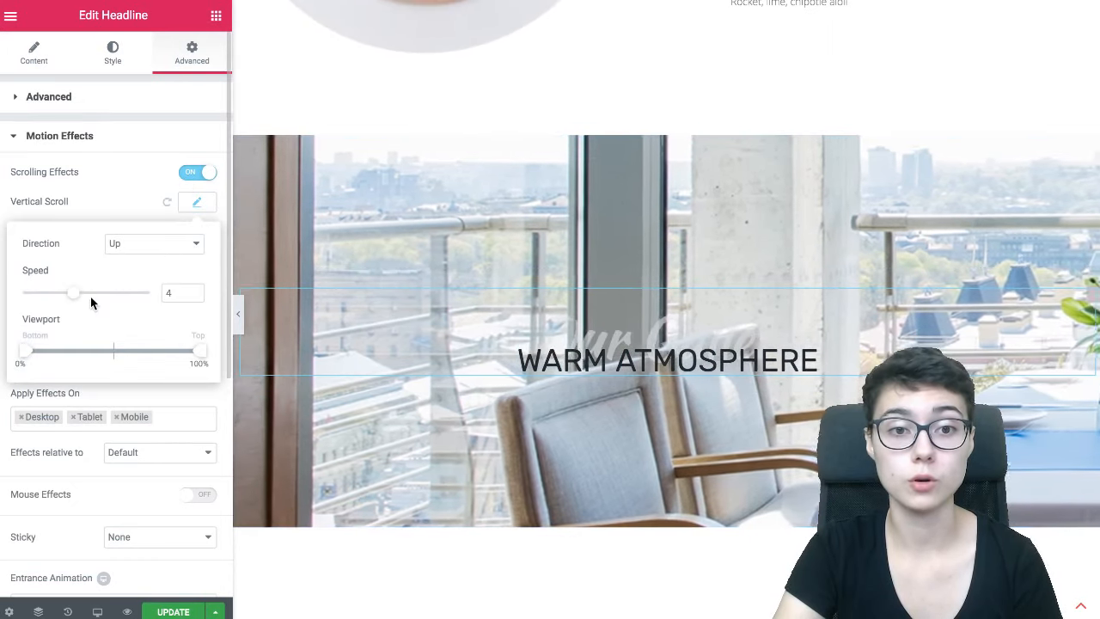
left_click(121, 196)
Step: Examine how the Warm Atmosphere headline moves against the restaurant background while passing the section
scroll(454, 327, "up", 3)
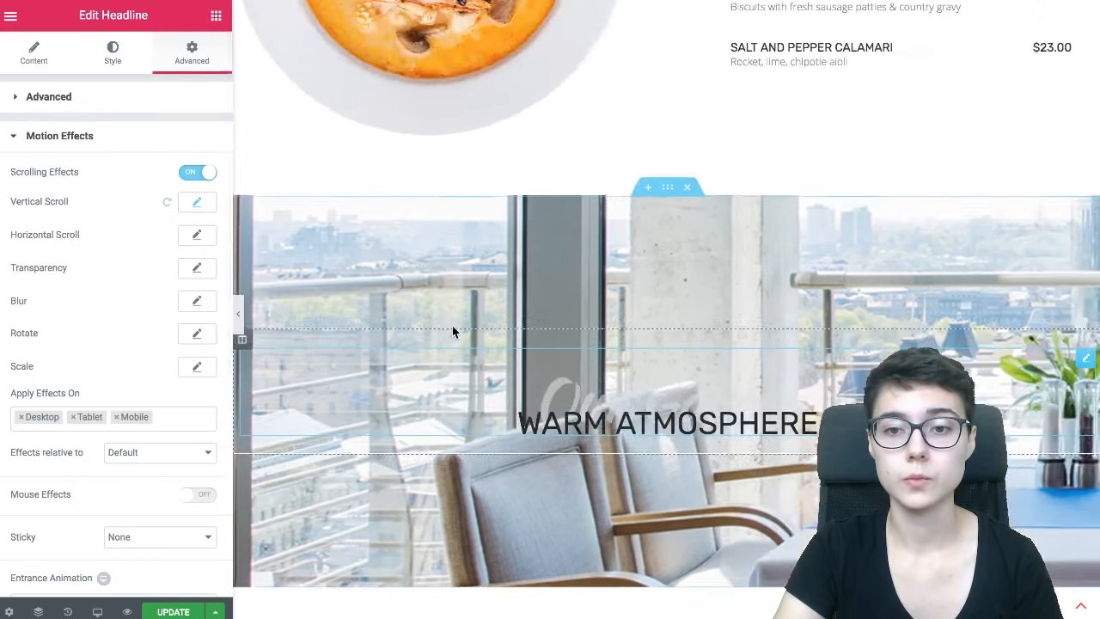
scroll(454, 331, "down", 5)
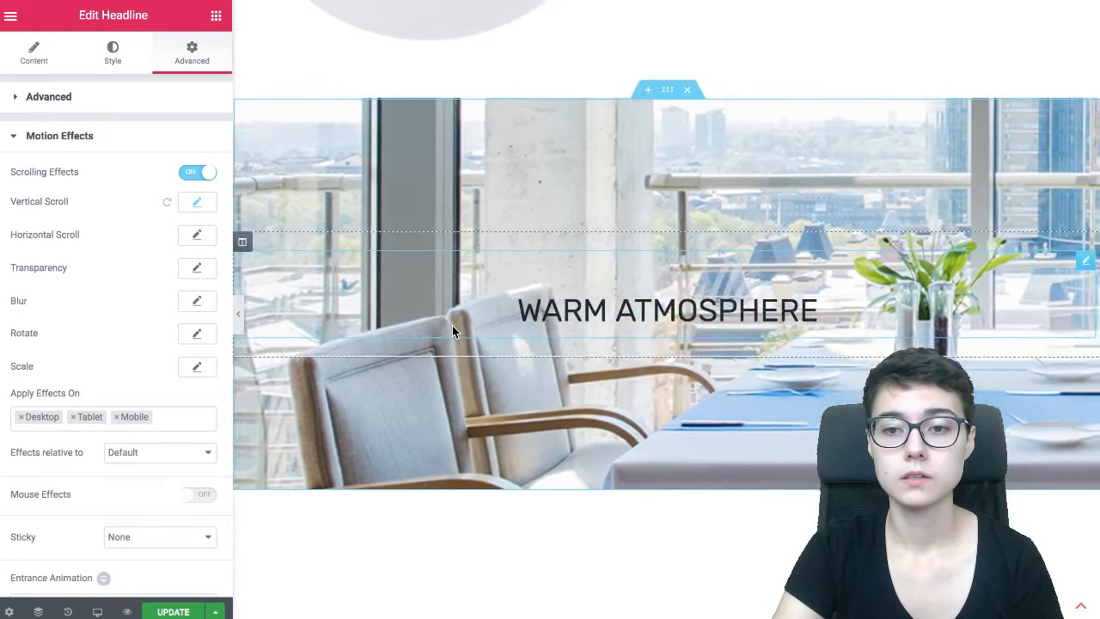
scroll(454, 331, "down", 2)
scroll(454, 331, "up", 2)
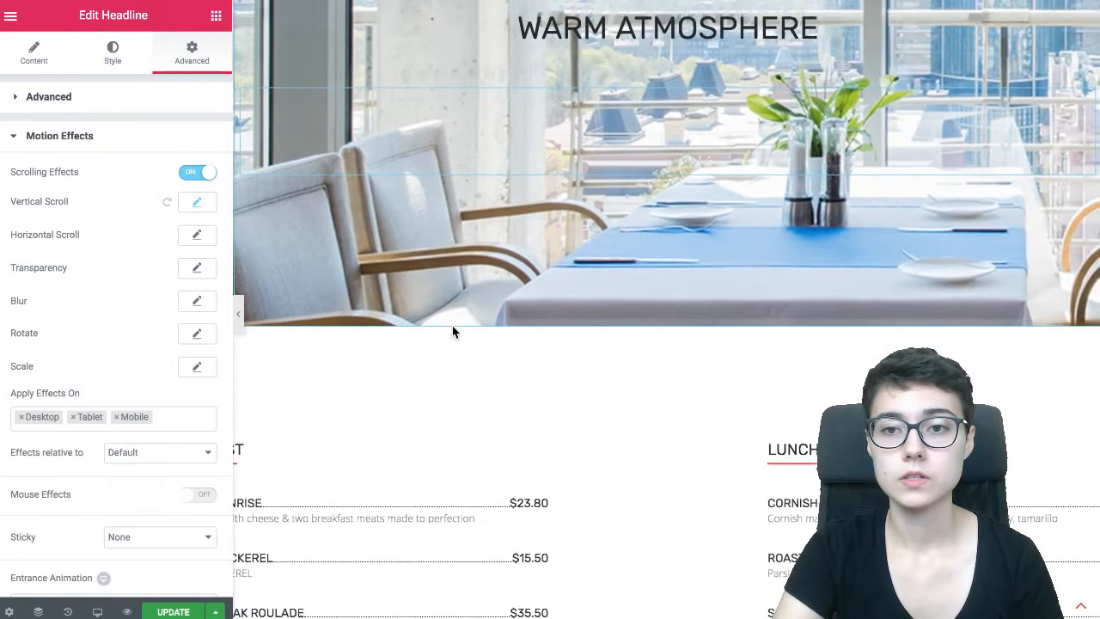
scroll(454, 332, "up", 2)
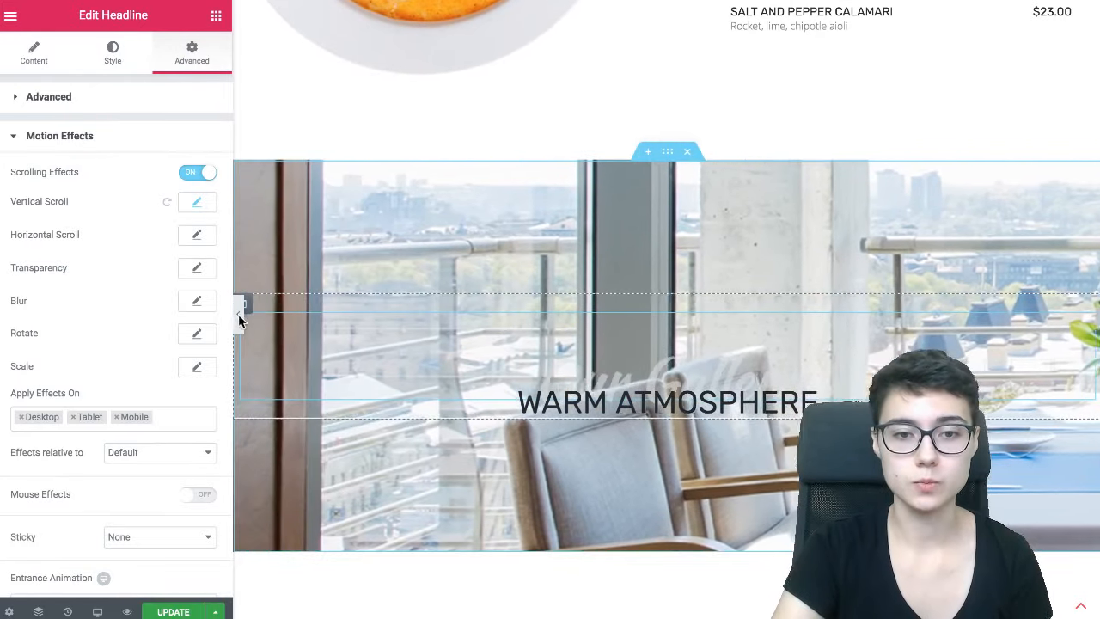
Step: Preview the page without the editing panel and examine the headline and background motion between the Dinner and Breakfast menus
left_click(240, 320)
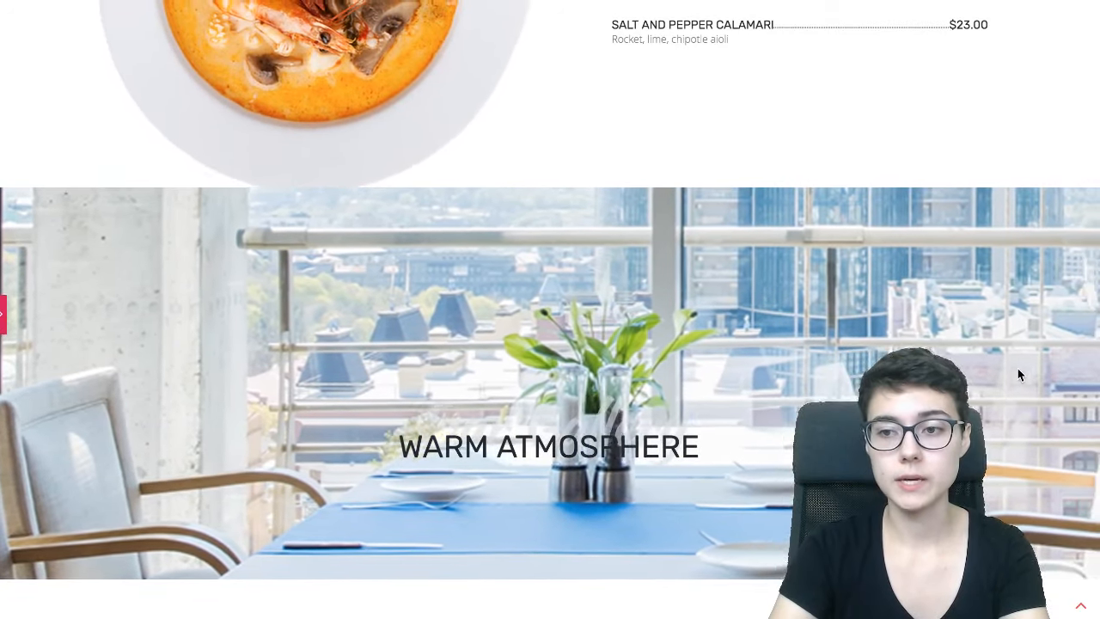
scroll(1018, 368, "down", 1)
scroll(1017, 368, "up", 1)
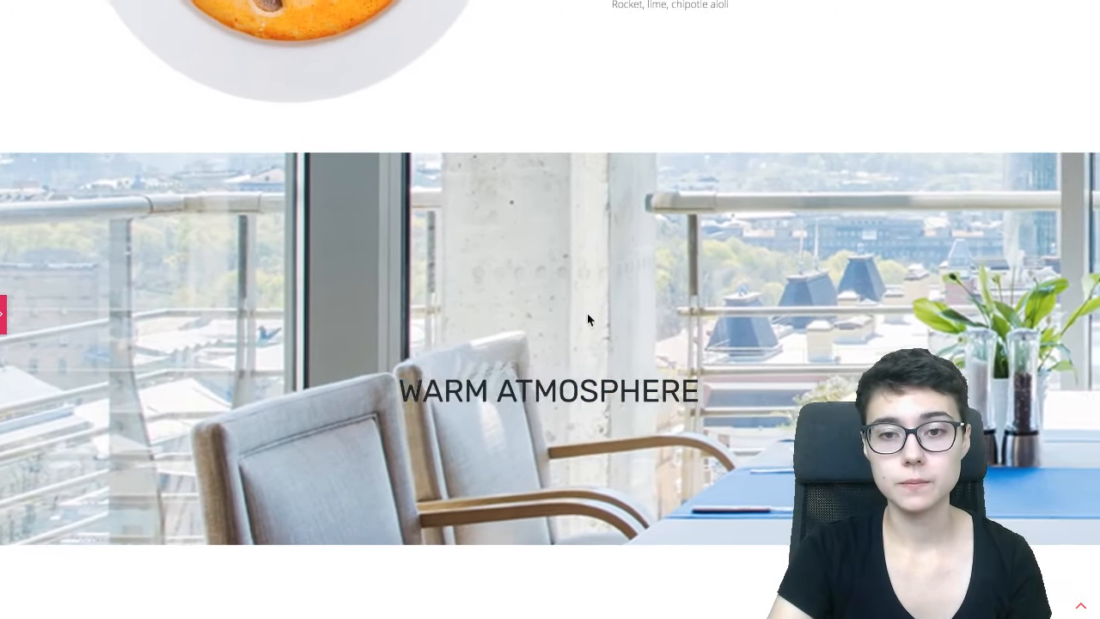
scroll(734, 457, "up", 2)
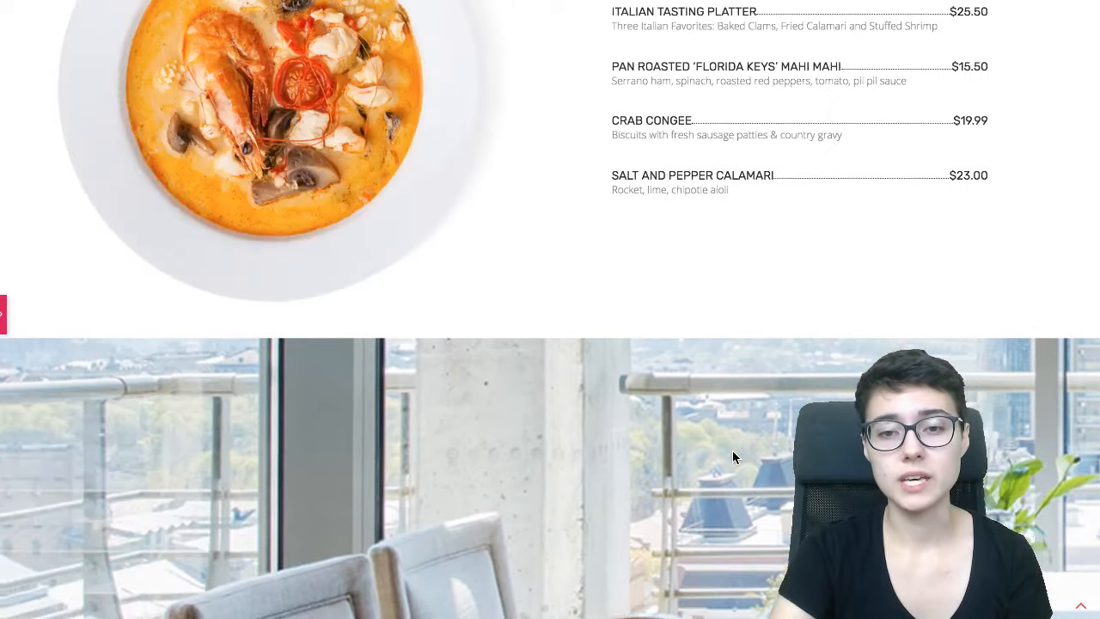
scroll(732, 451, "up", 3)
scroll(733, 452, "down", 8)
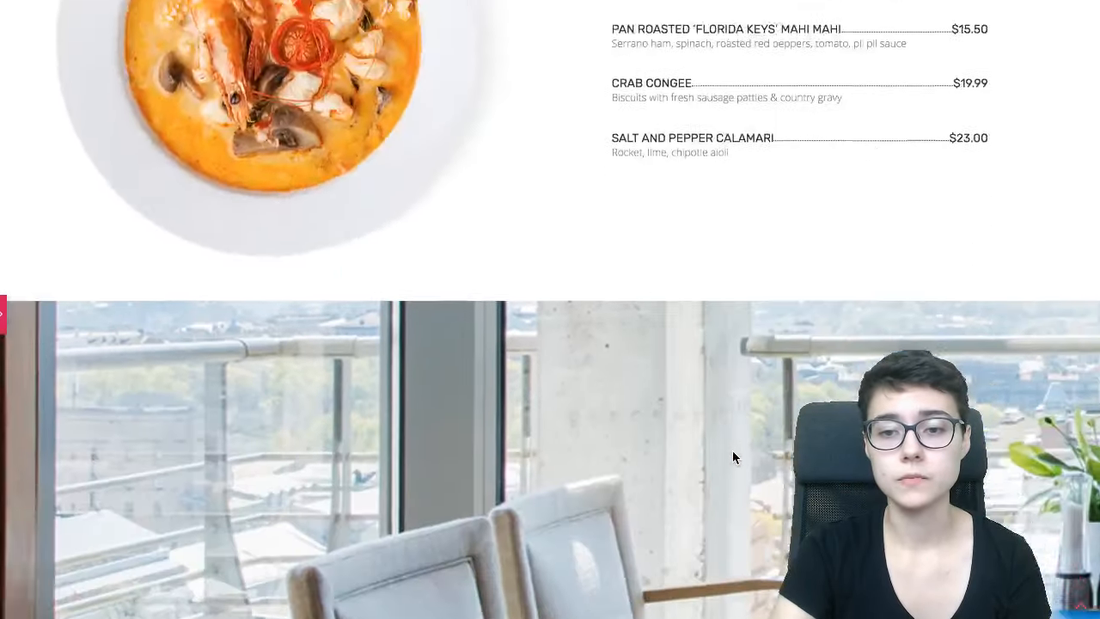
scroll(733, 454, "down", 4)
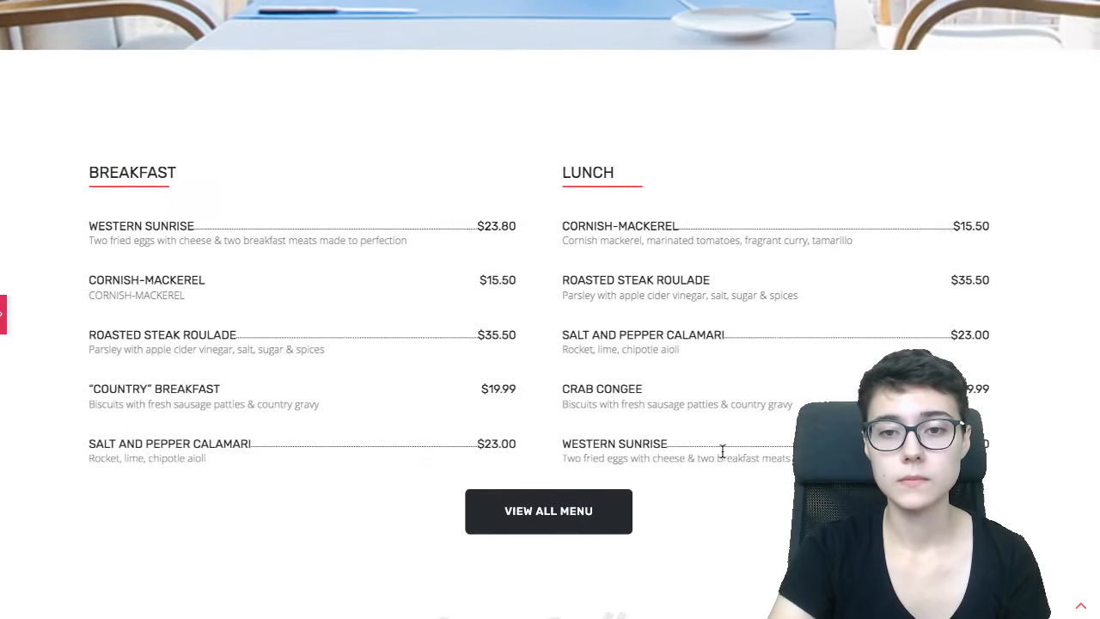
scroll(412, 314, "up", 2)
scroll(412, 314, "up", 3)
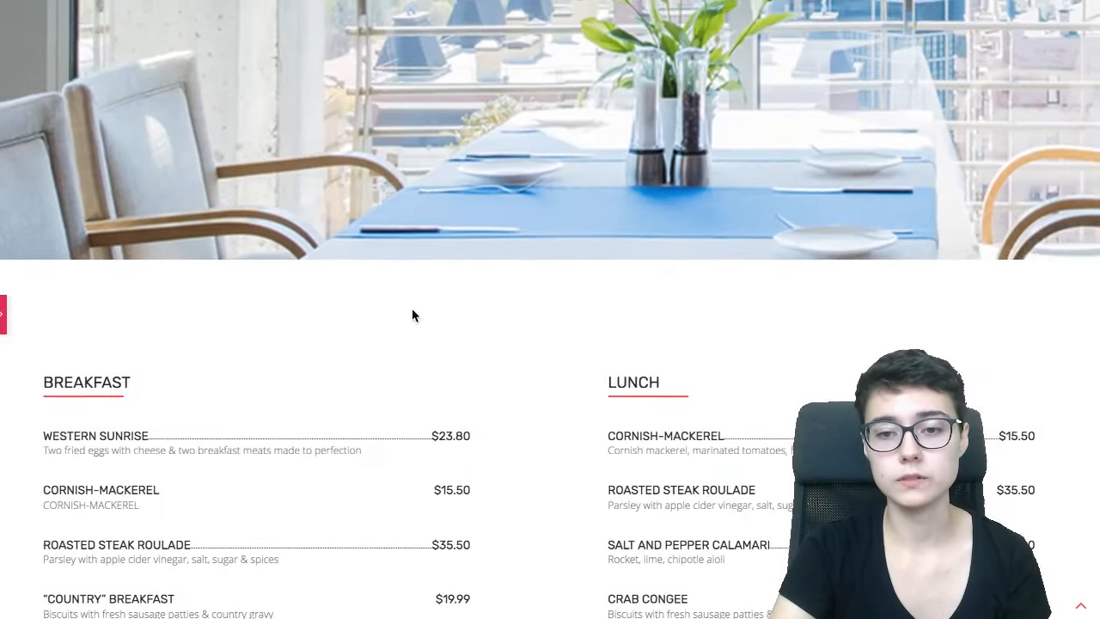
scroll(413, 314, "down", 5)
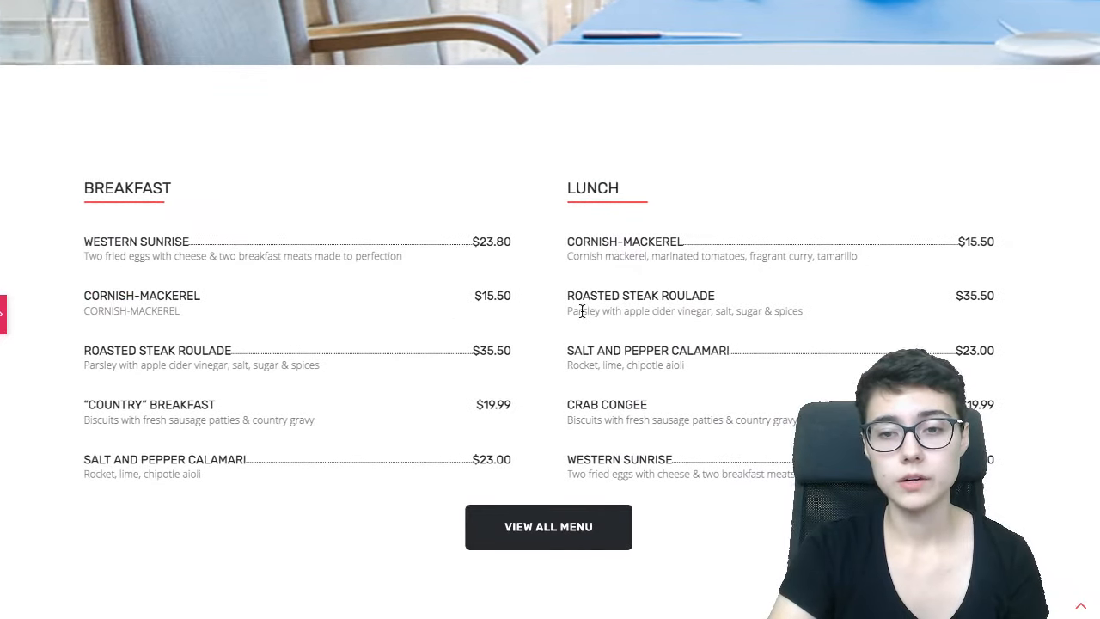
scroll(608, 311, "up", 6)
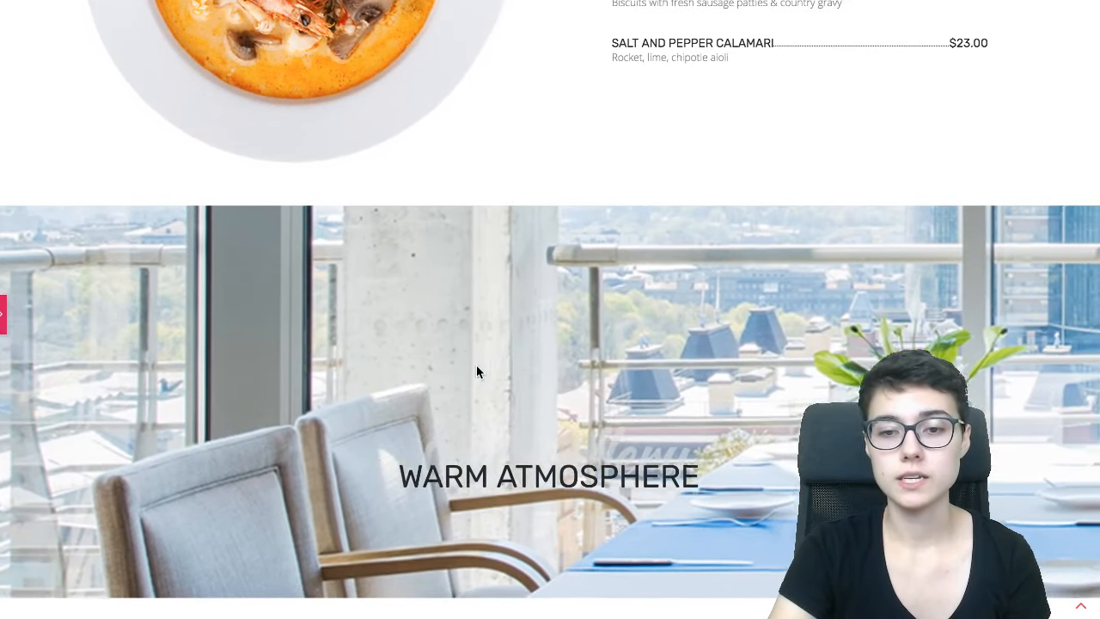
scroll(478, 370, "up", 2)
scroll(476, 371, "down", 3)
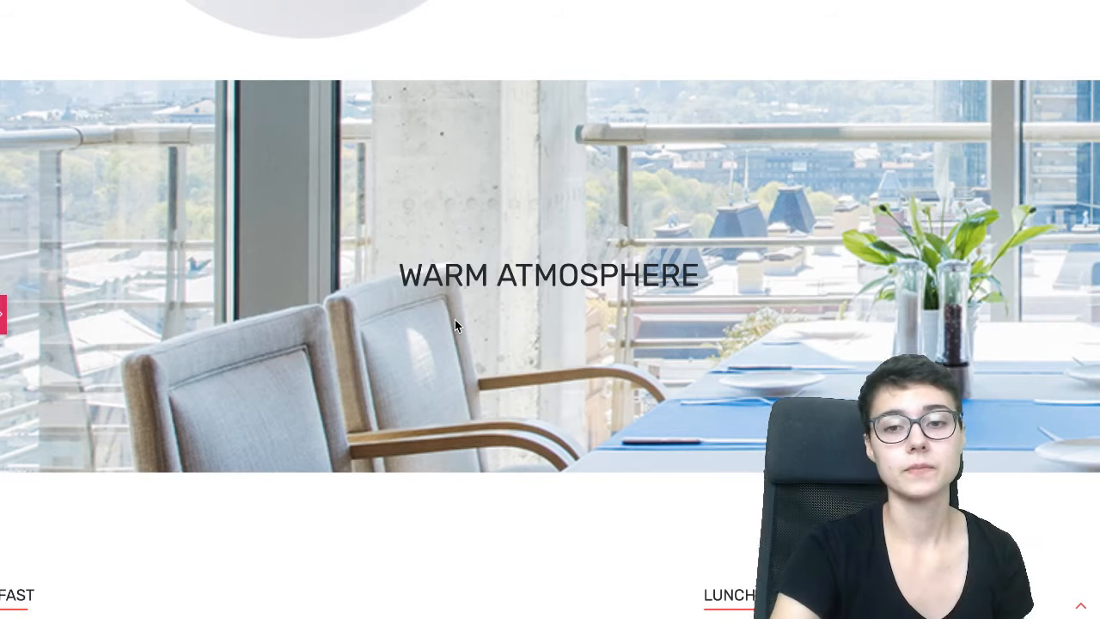
scroll(497, 254, "up", 2)
scroll(497, 255, "down", 1)
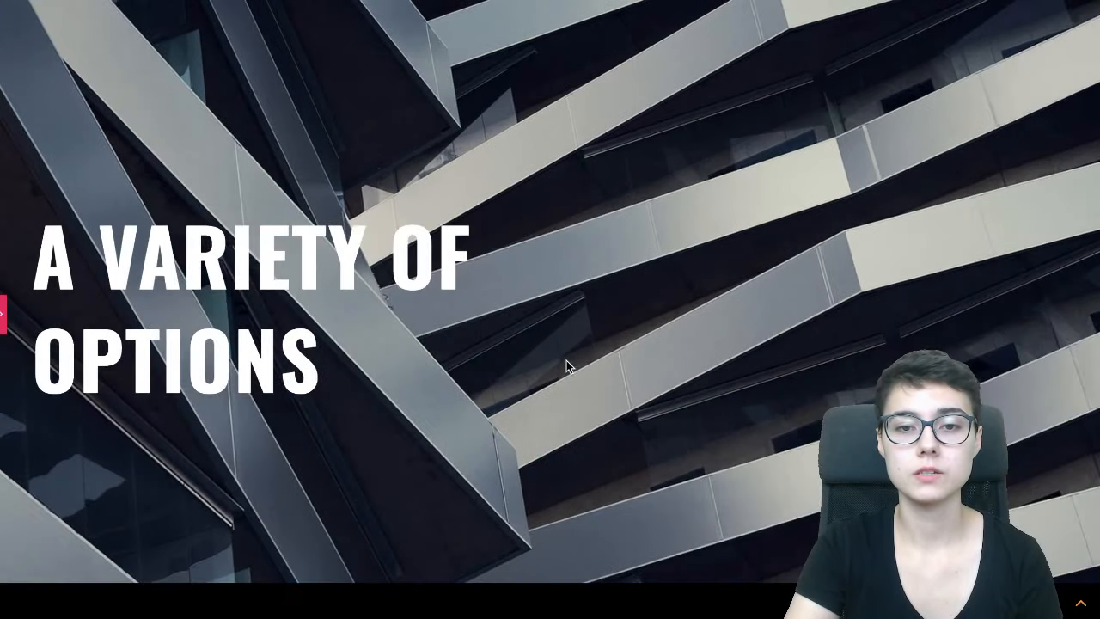
Step: Examine how the large "A Variety of Options" headline and building background behave while scrolling between the services and pricing sections
scroll(564, 364, "up", 5)
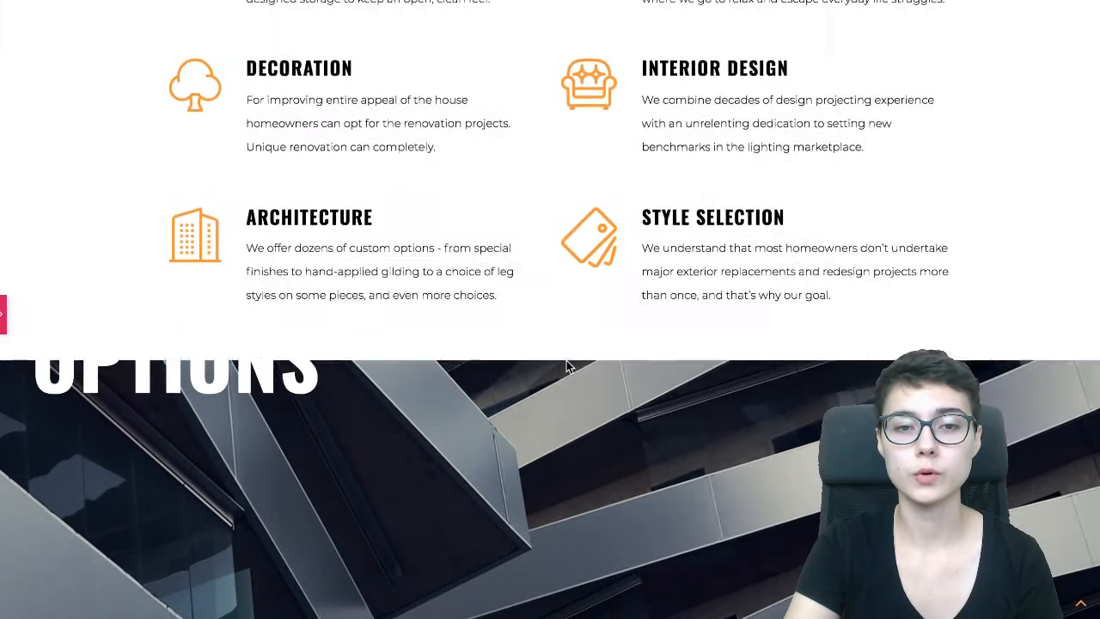
scroll(565, 364, "down", 4)
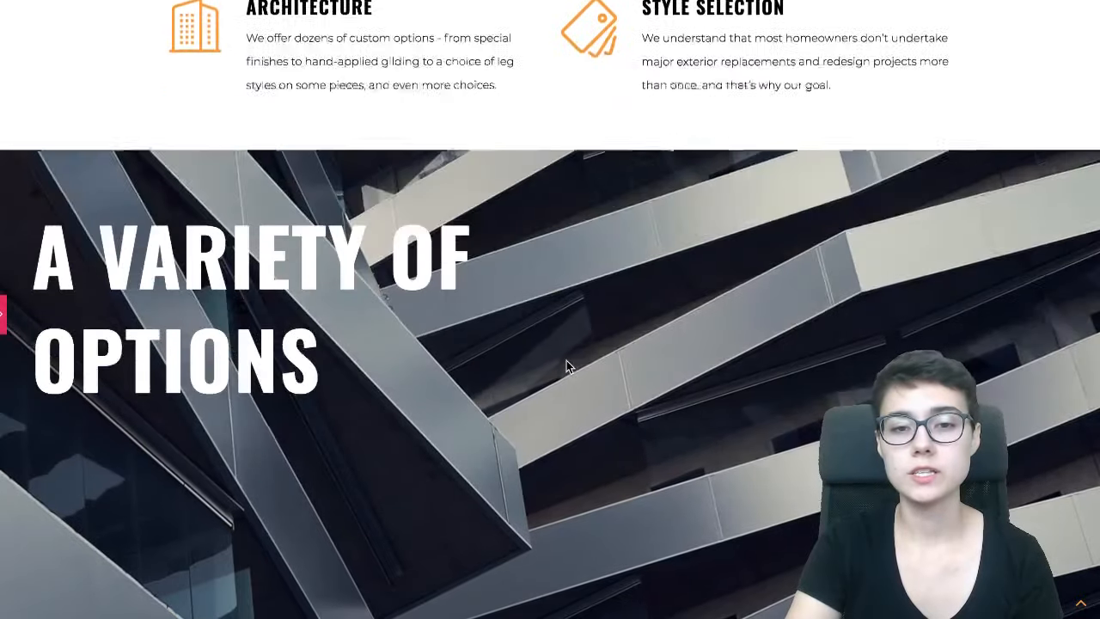
scroll(566, 367, "down", 2)
scroll(566, 368, "up", 4)
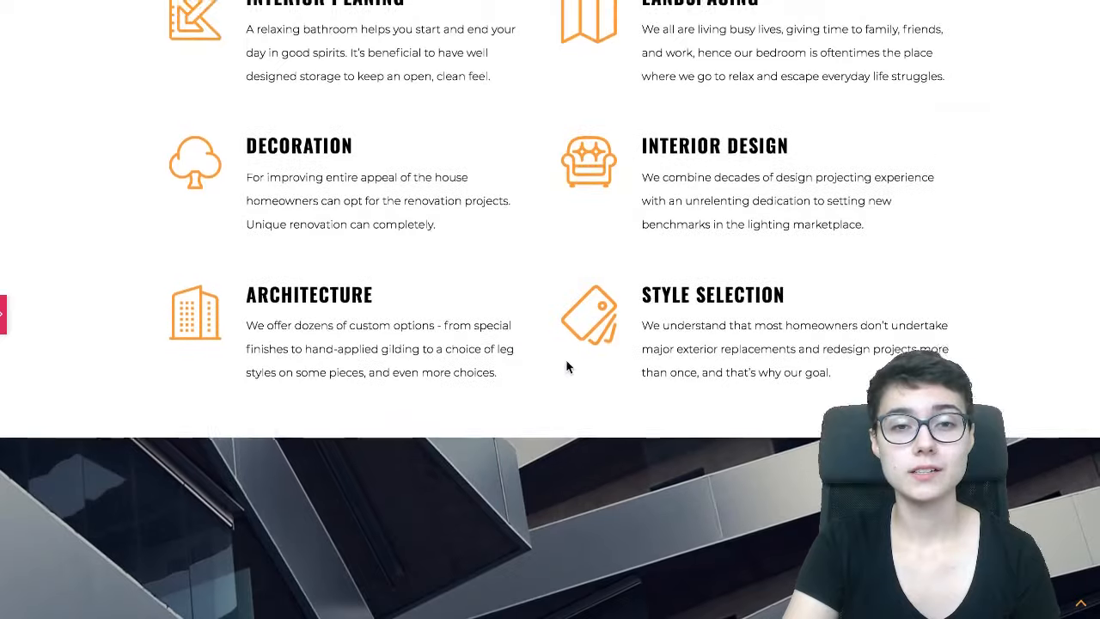
scroll(566, 367, "down", 5)
scroll(567, 365, "down", 5)
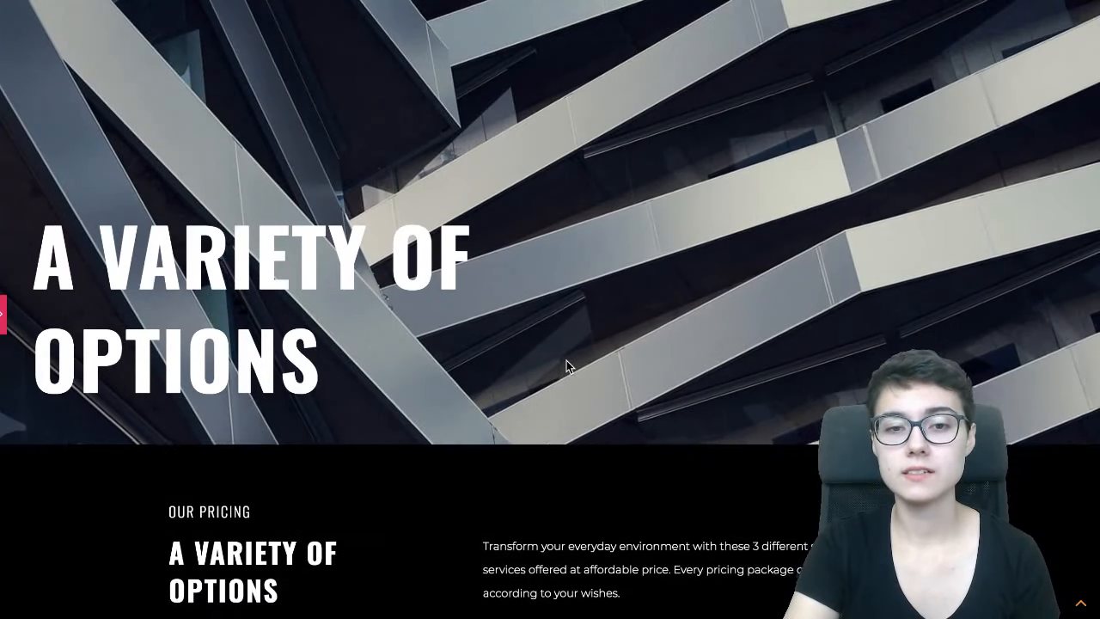
scroll(567, 360, "up", 4)
scroll(567, 360, "up", 6)
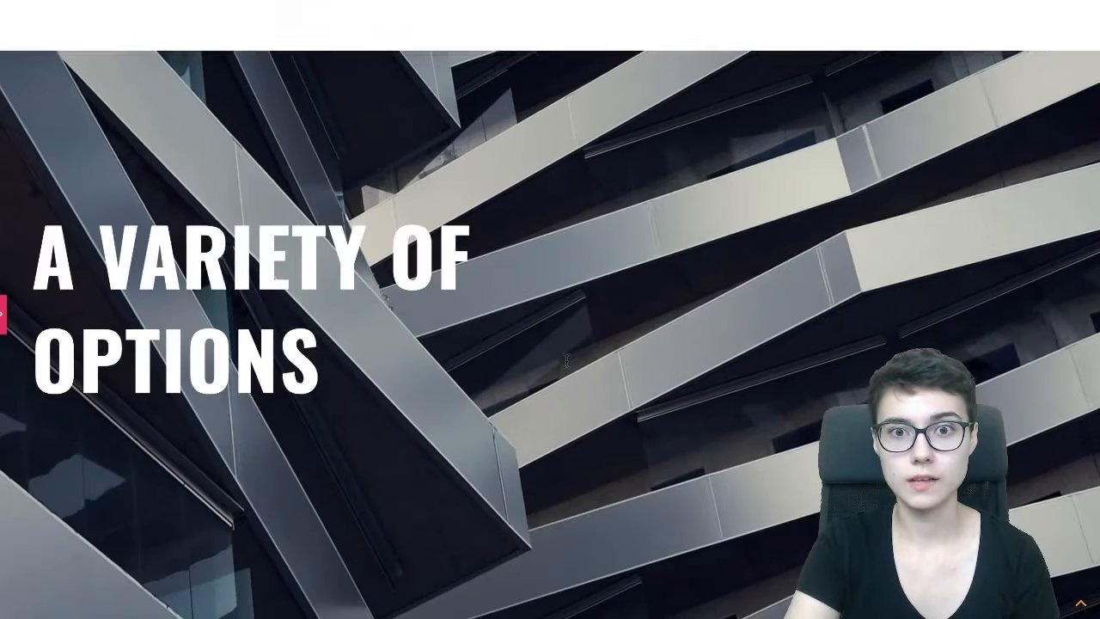
scroll(566, 361, "up", 2)
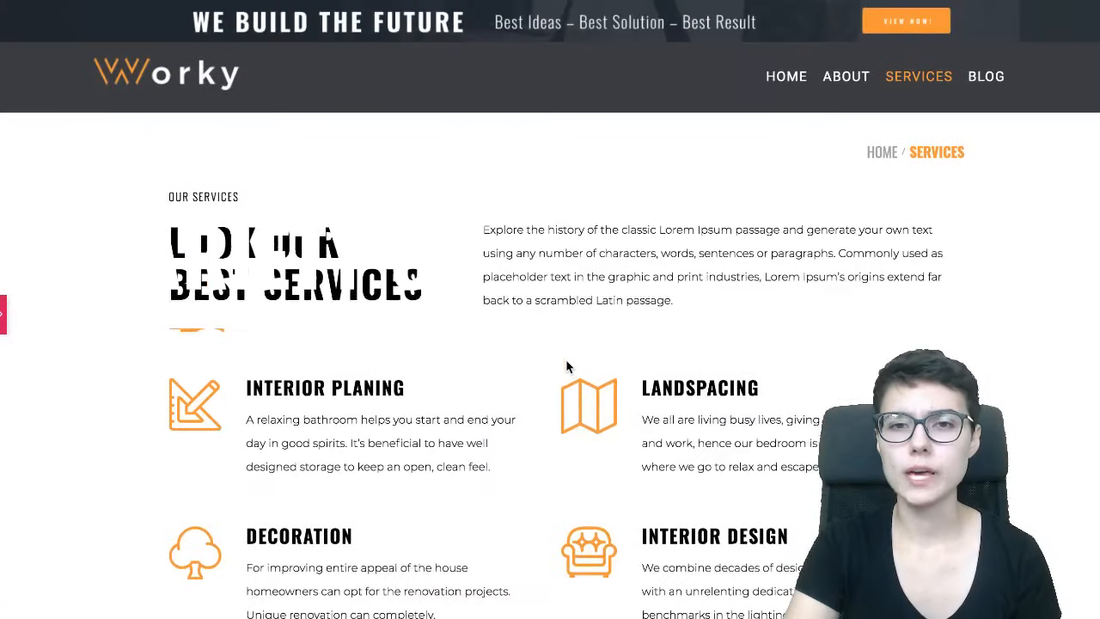
scroll(563, 361, "down", 1)
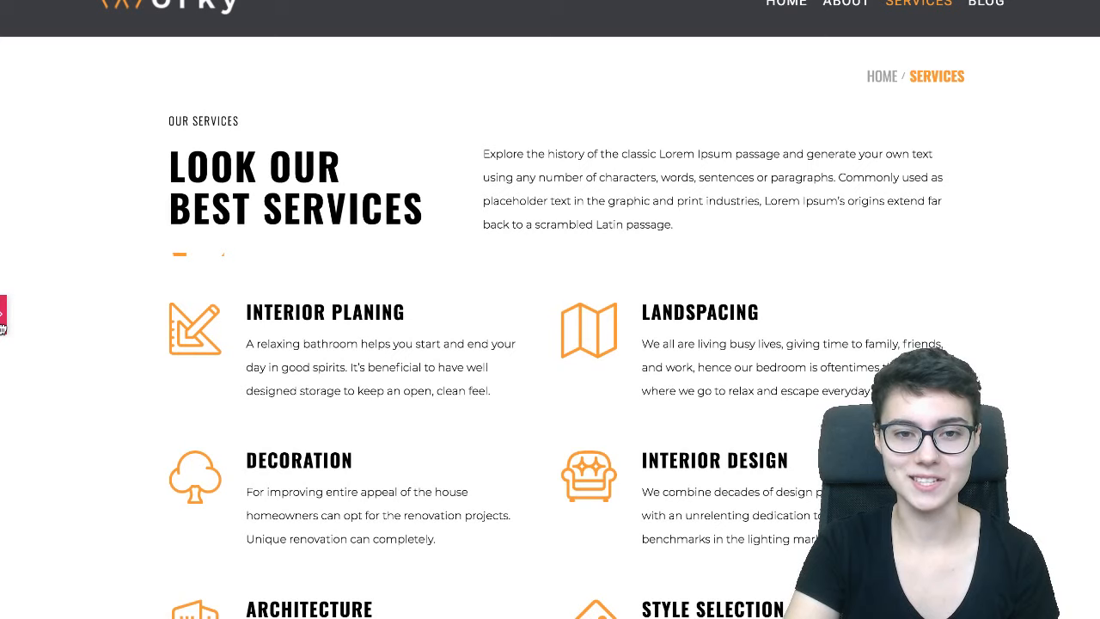
Step: Set the z-index of the "Look Our Best Services" section to 3
left_click(453, 300)
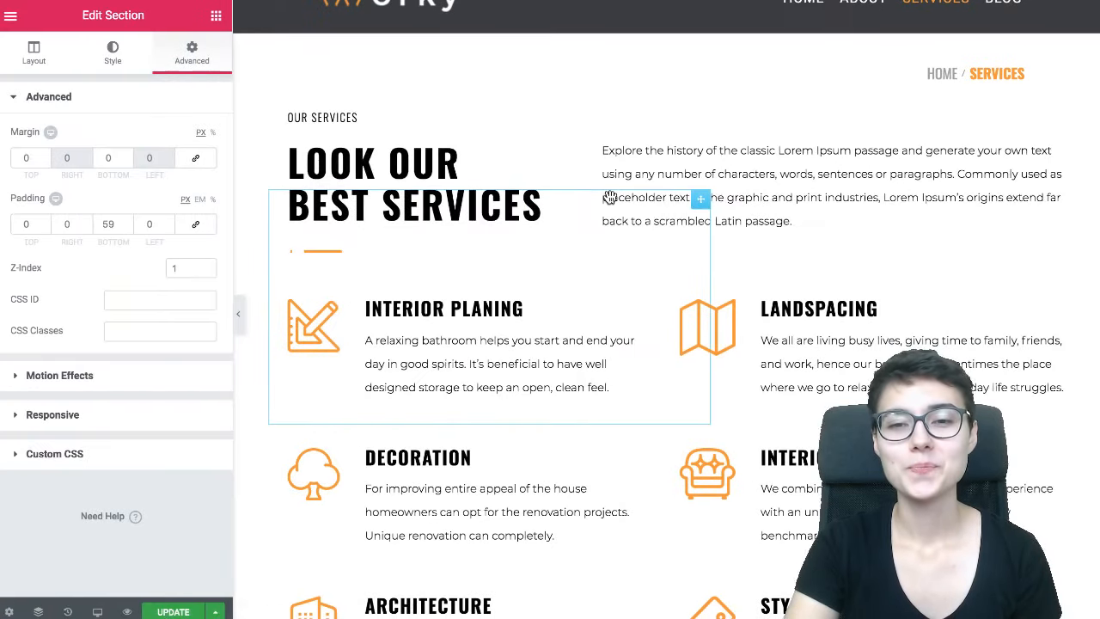
scroll(631, 78, "up", 1)
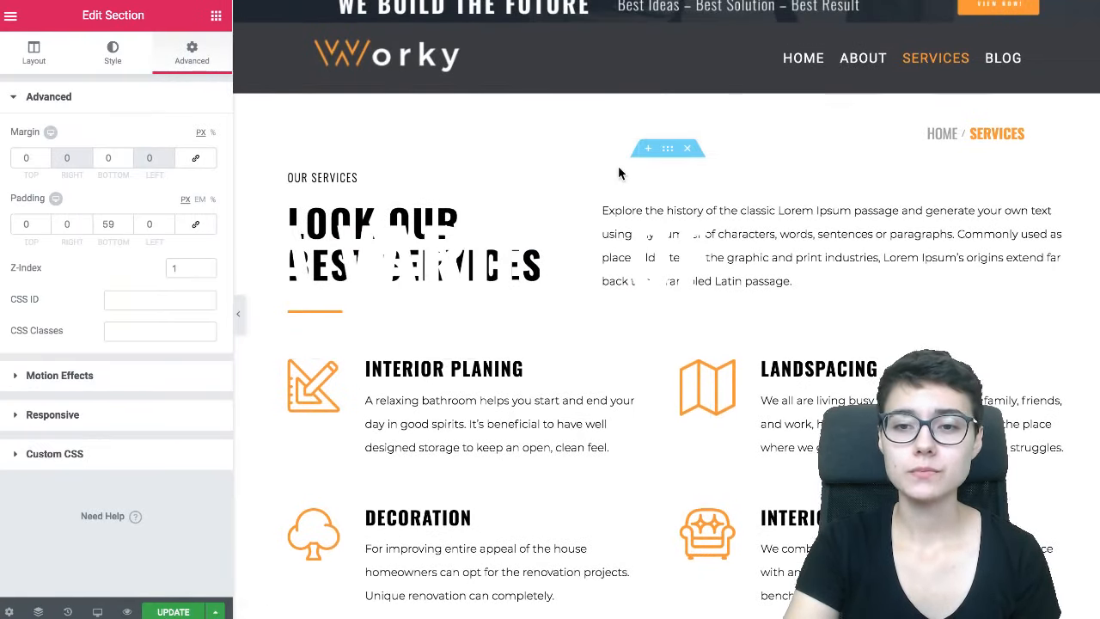
scroll(618, 167, "down", 3)
scroll(618, 172, "up", 2)
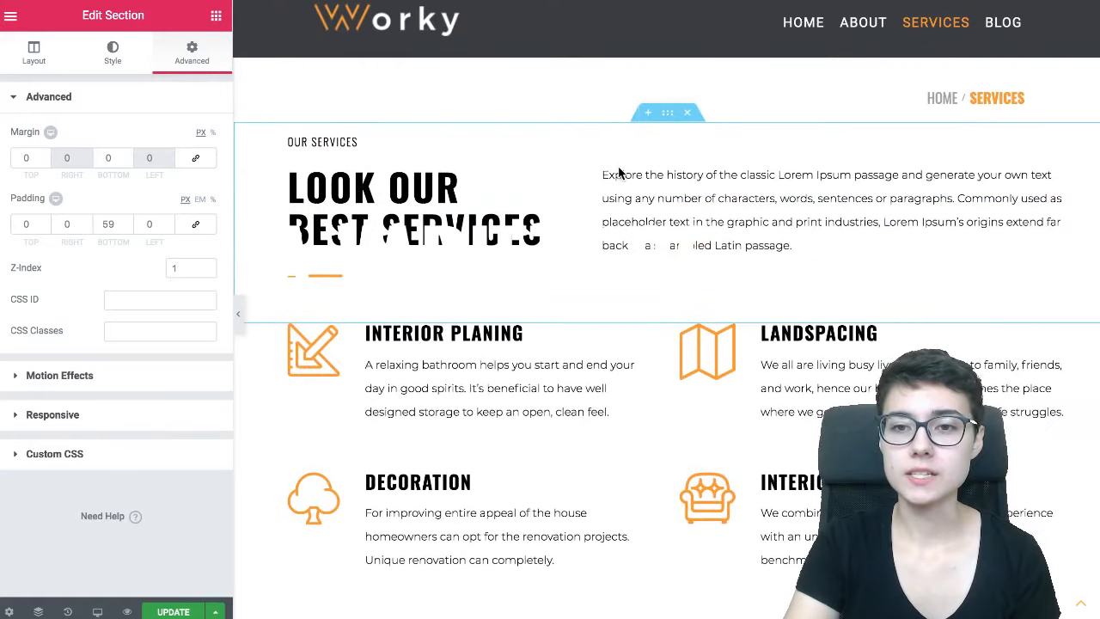
left_click(668, 116)
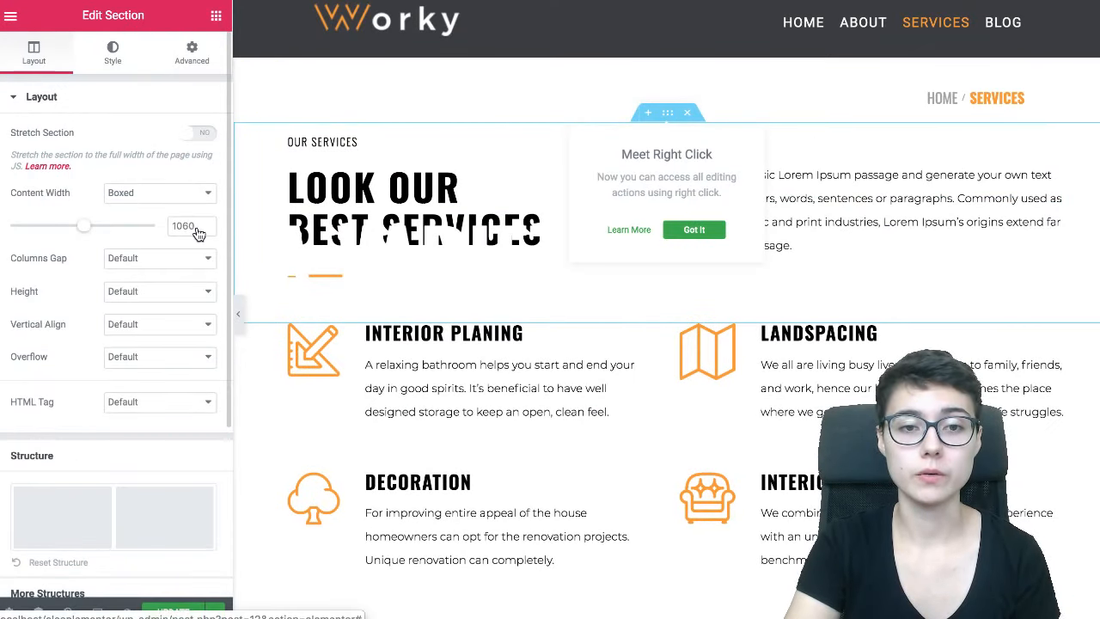
left_click(191, 52)
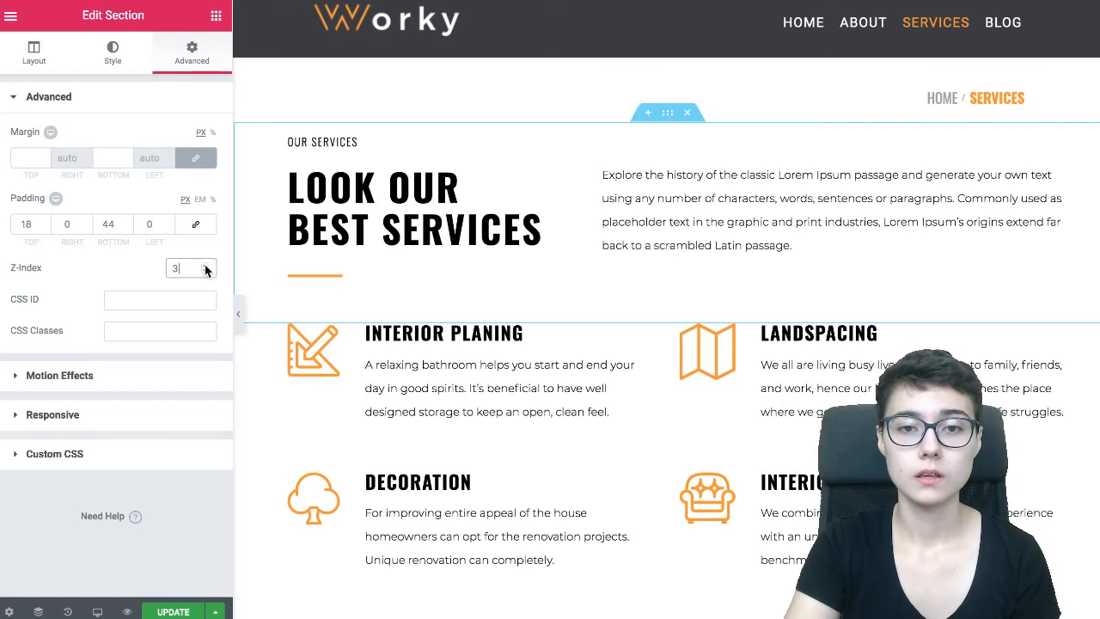
Step: Preview the Services page without the editing panel and check the services heading against the fixed "A Variety of Options" headline
left_click(242, 318)
scroll(300, 310, "down", 8)
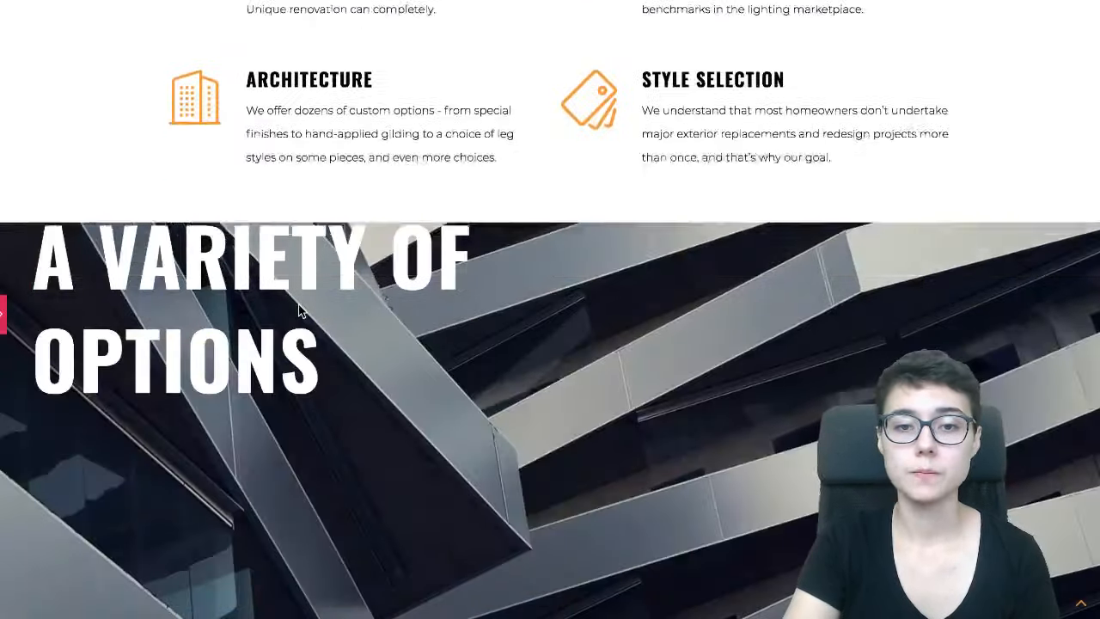
scroll(299, 308, "down", 5)
scroll(299, 308, "up", 12)
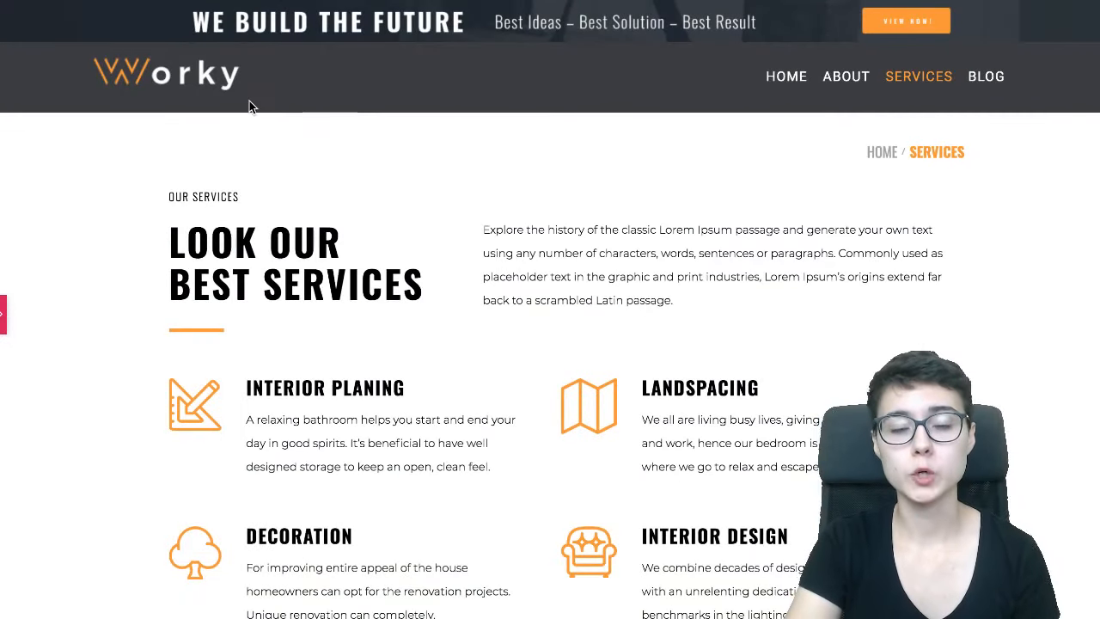
scroll(259, 113, "down", 1)
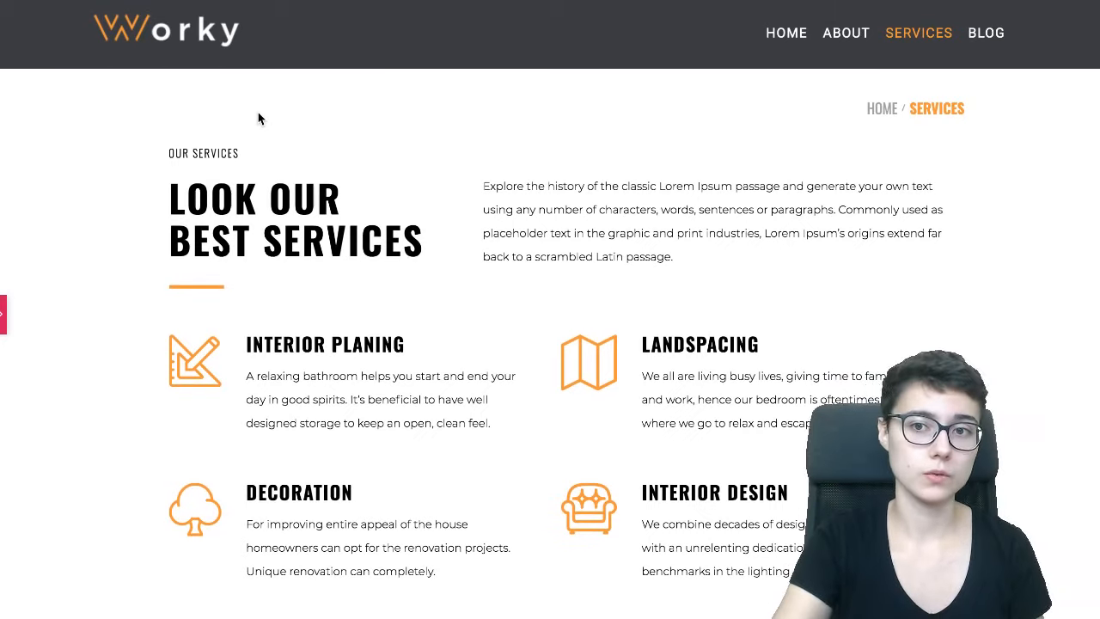
scroll(290, 120, "down", 5)
scroll(292, 127, "up", 3)
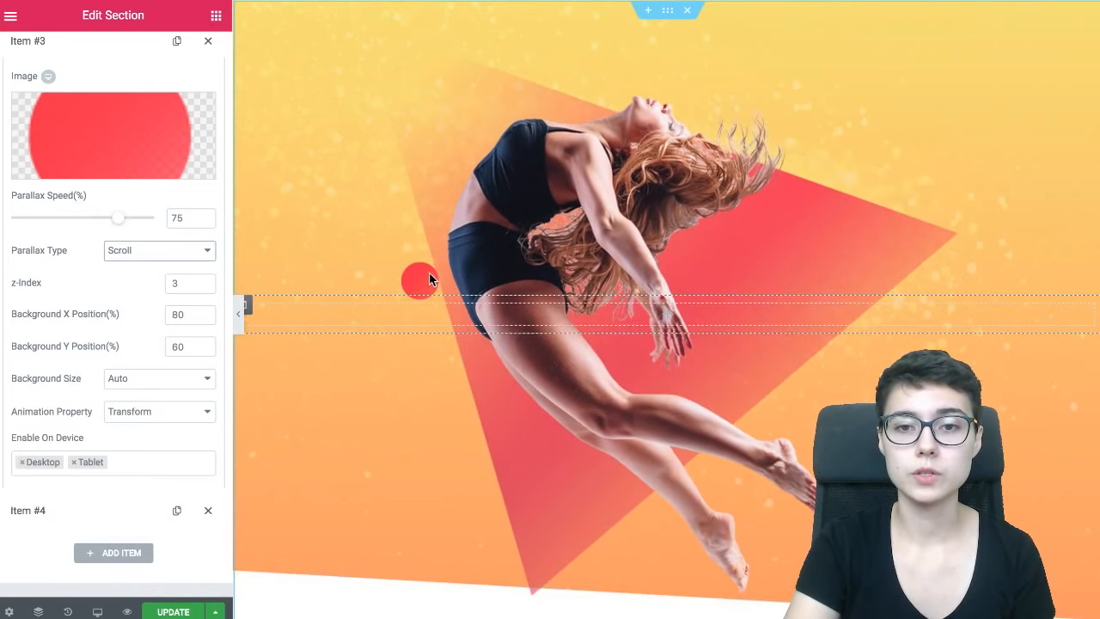
Step: Set the parallax type of Jet Parallax Item #3, the red circle layer, to Mouse Move
left_click(204, 251)
left_click(163, 185)
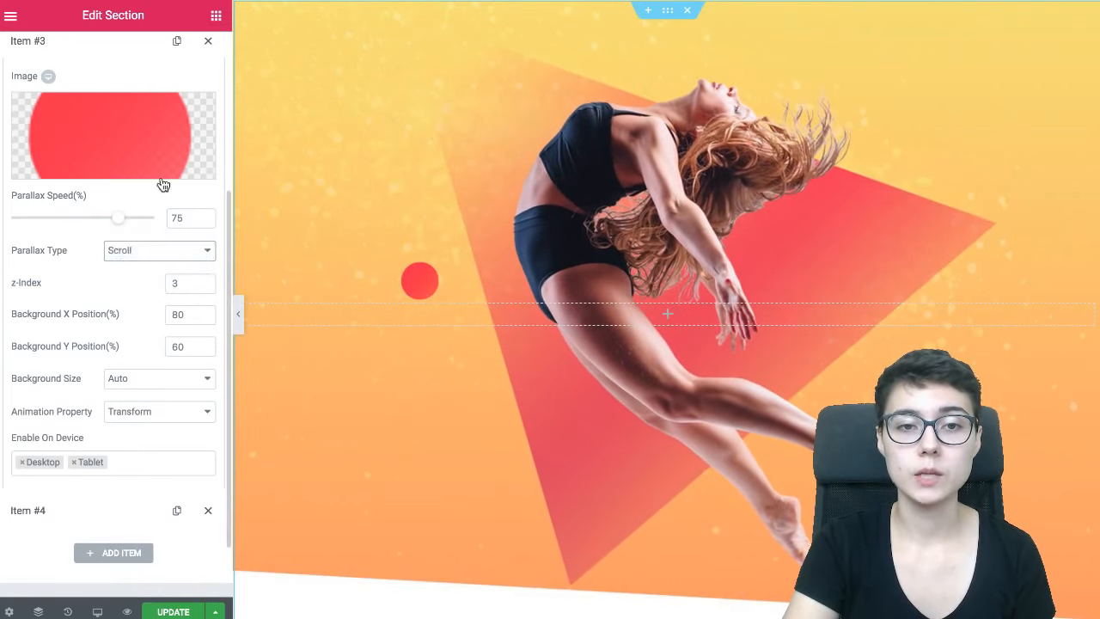
scroll(147, 143, "up", 1)
left_click(129, 122)
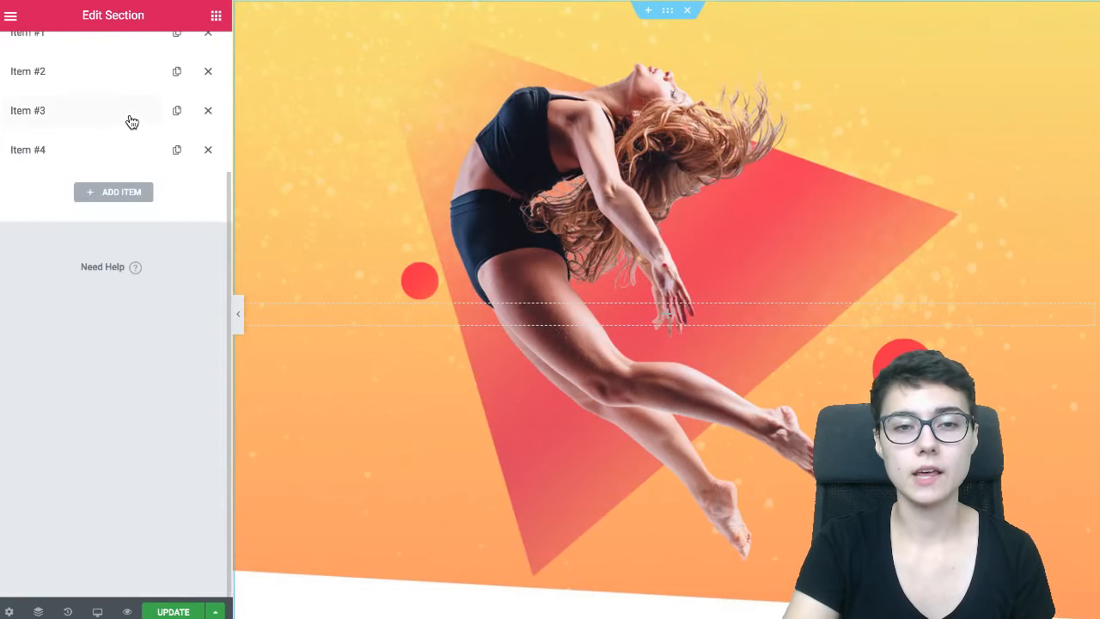
Step: Set the parallax type of Jet Parallax Item #4 to Mouse Move
left_click(129, 79)
left_click(128, 78)
left_click(126, 154)
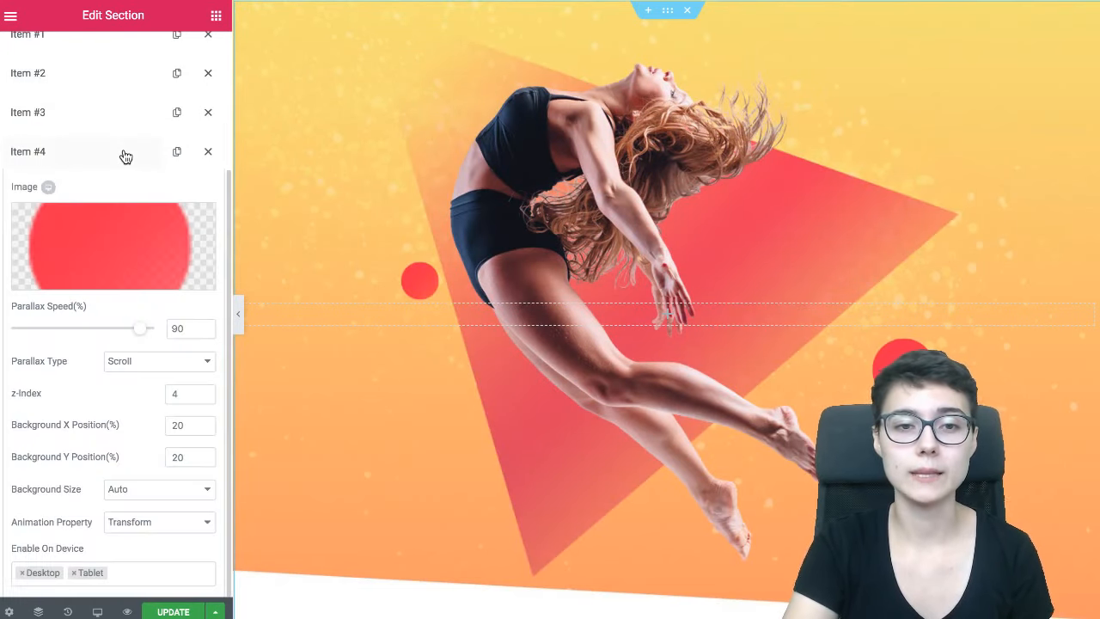
left_click(173, 360)
left_click(169, 371)
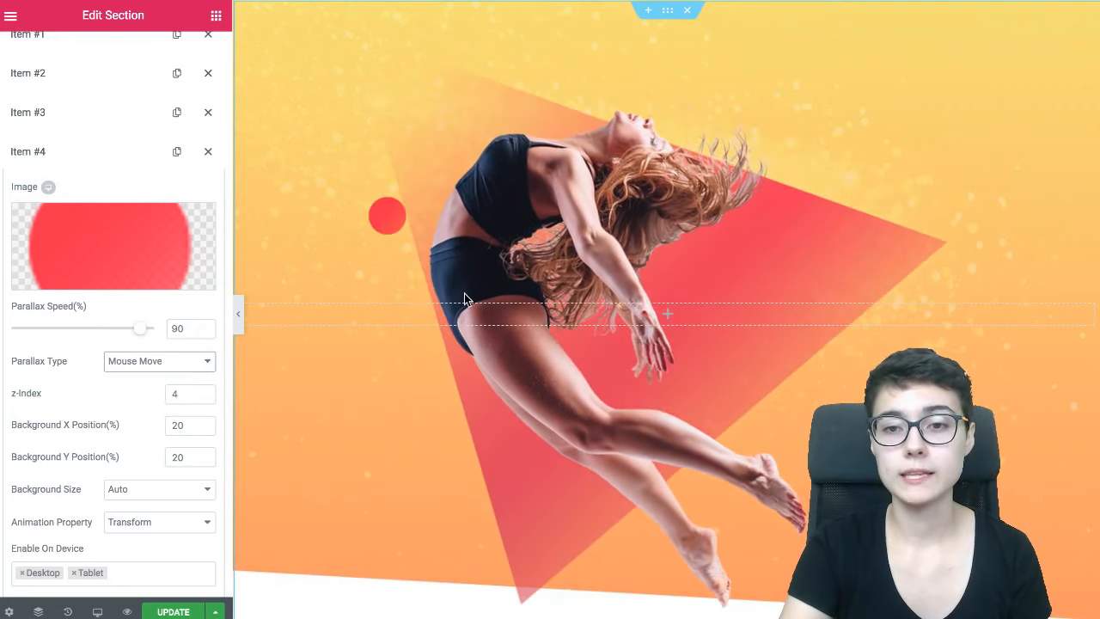
left_click(94, 156)
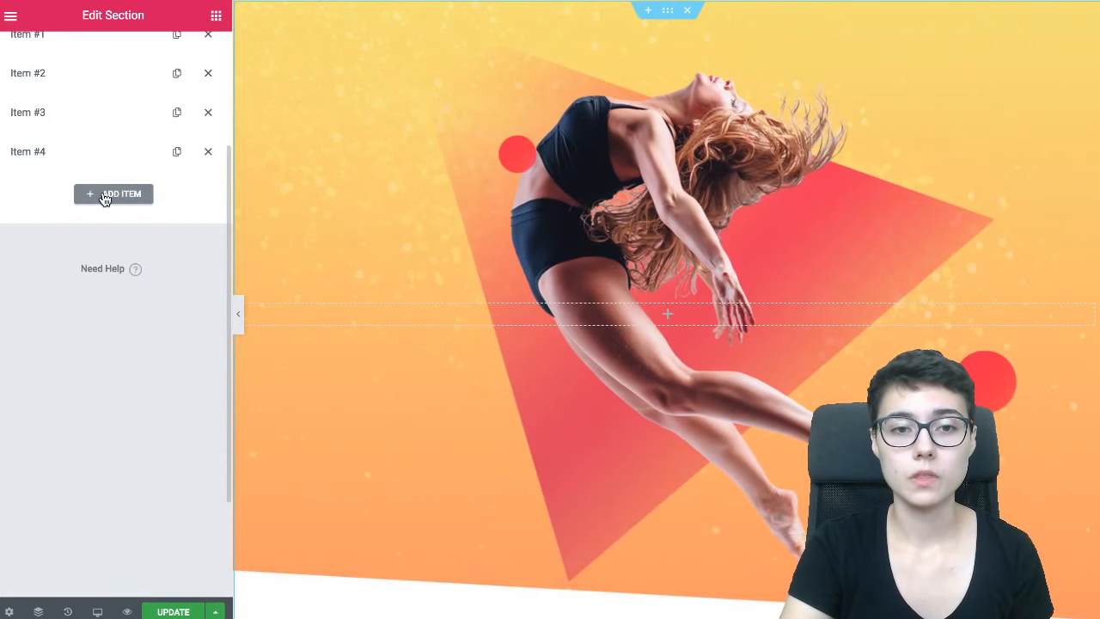
Step: Add a fifth Jet Parallax layer using the Beat.png image from the media library, keeping the Scroll parallax type
left_click(103, 197)
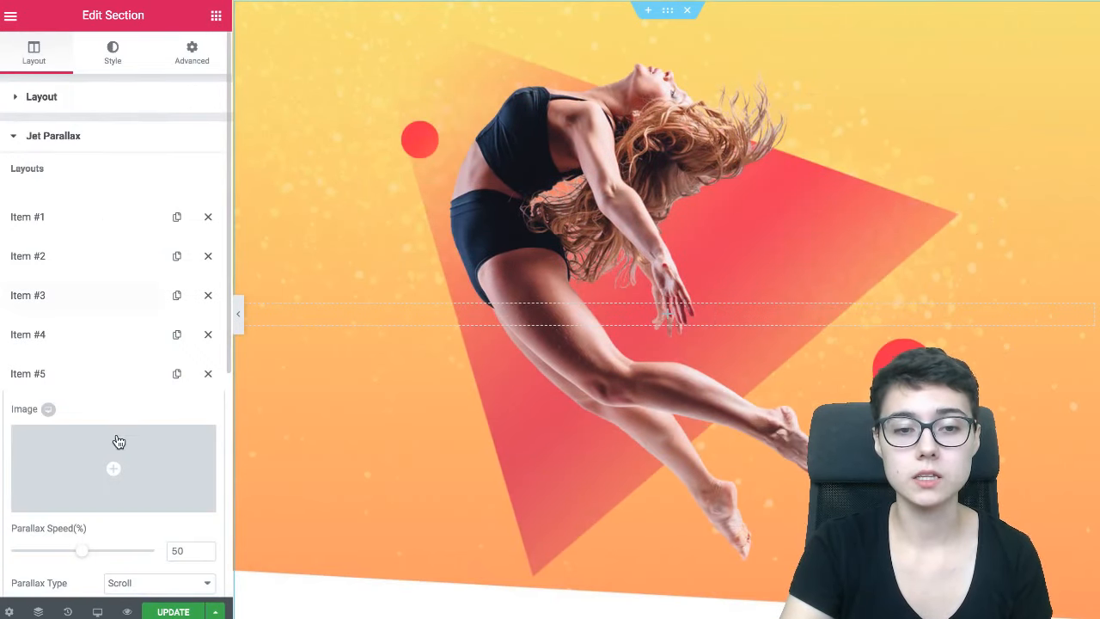
left_click(120, 446)
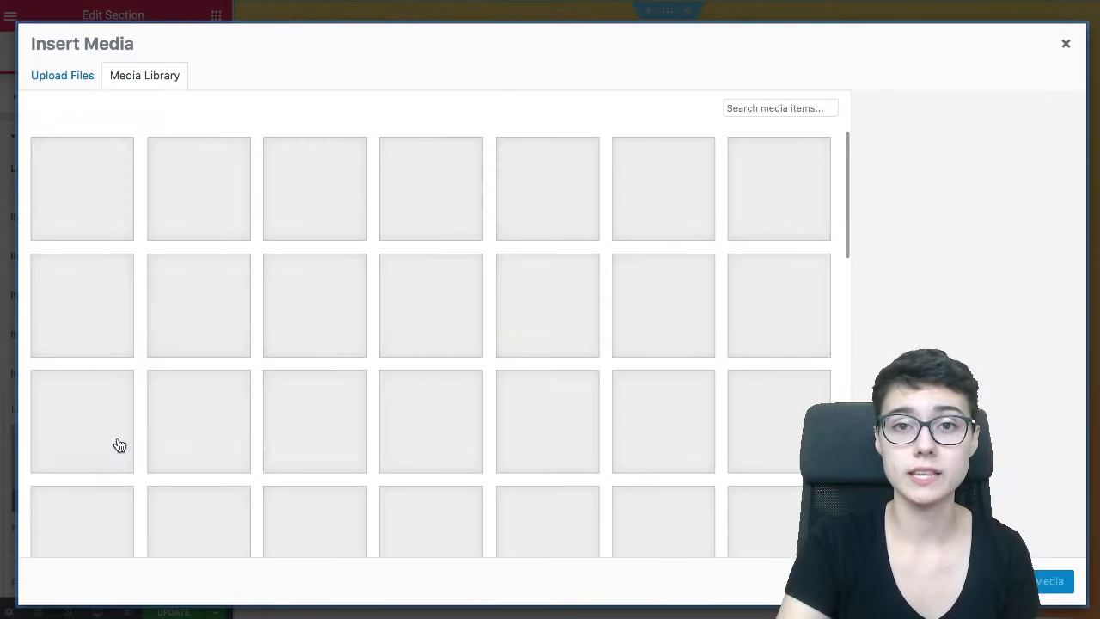
left_click(316, 445)
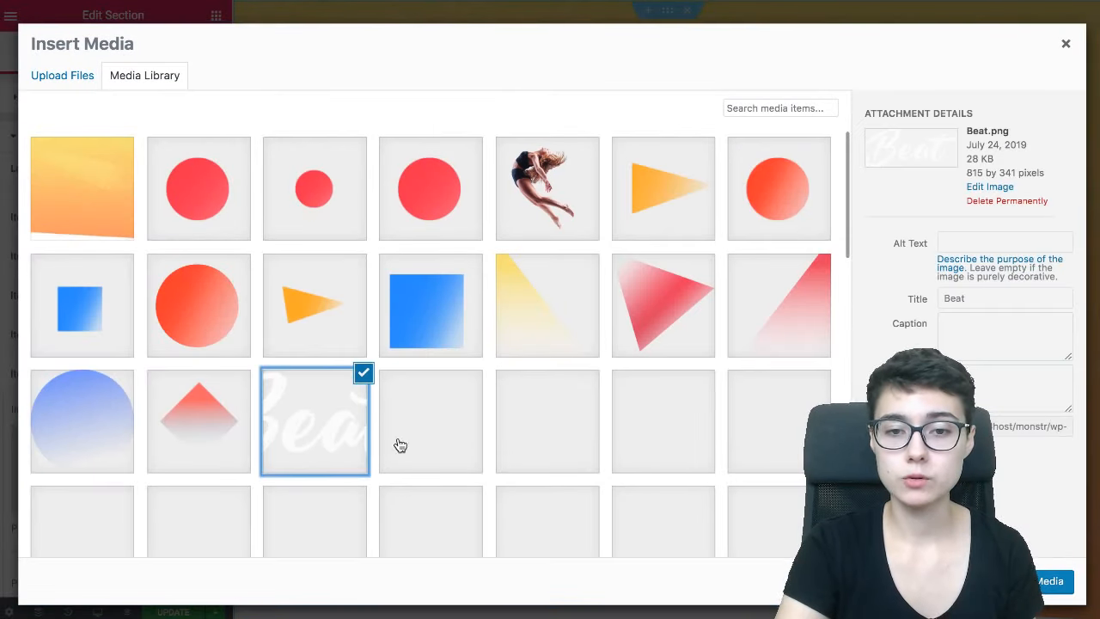
left_click(1035, 583)
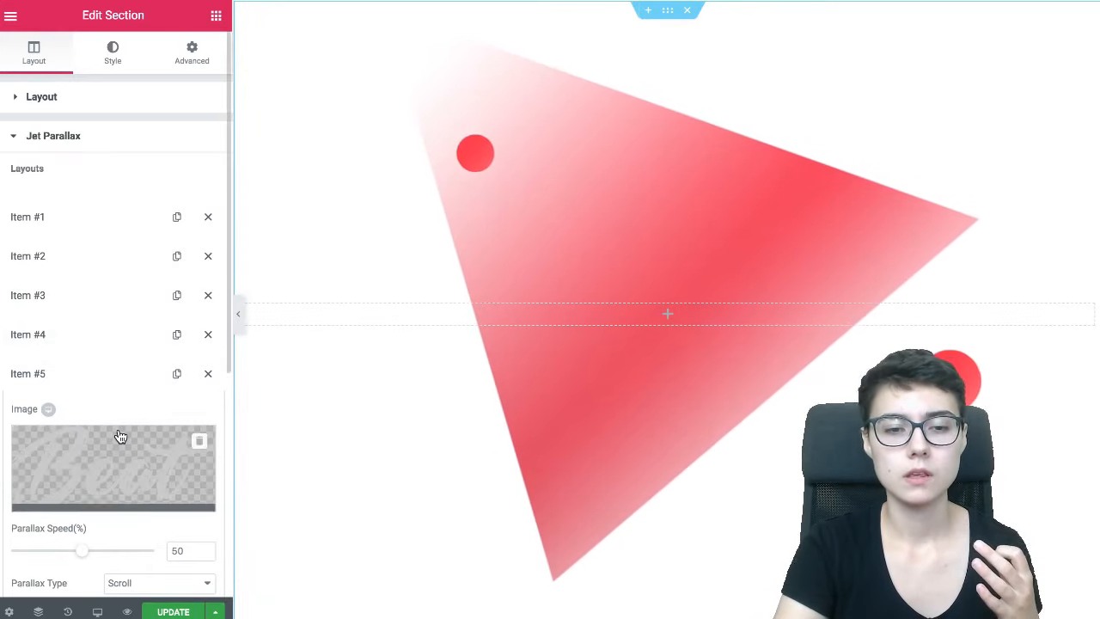
scroll(122, 437, "down", 3)
left_click(154, 428)
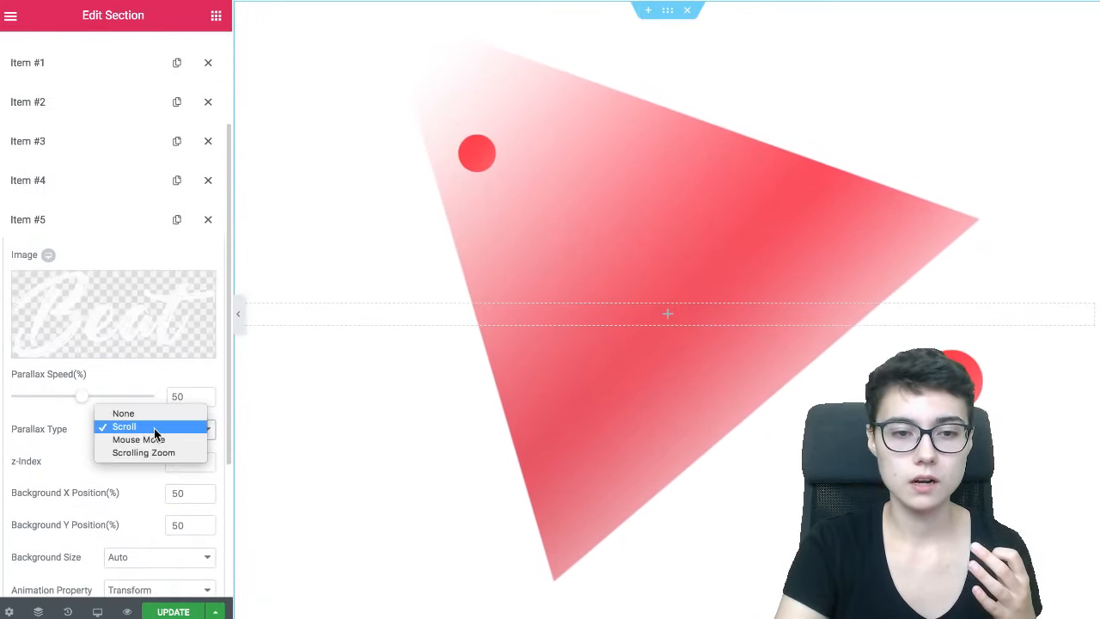
left_click(60, 435)
scroll(537, 315, "down", 3)
scroll(537, 315, "up", 3)
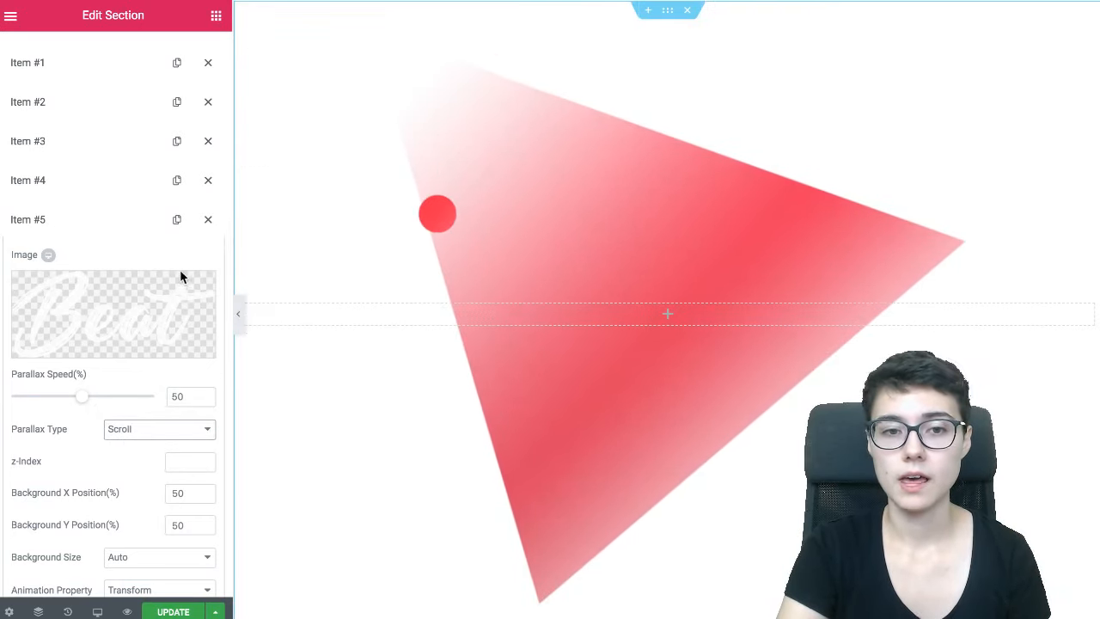
left_click(108, 211)
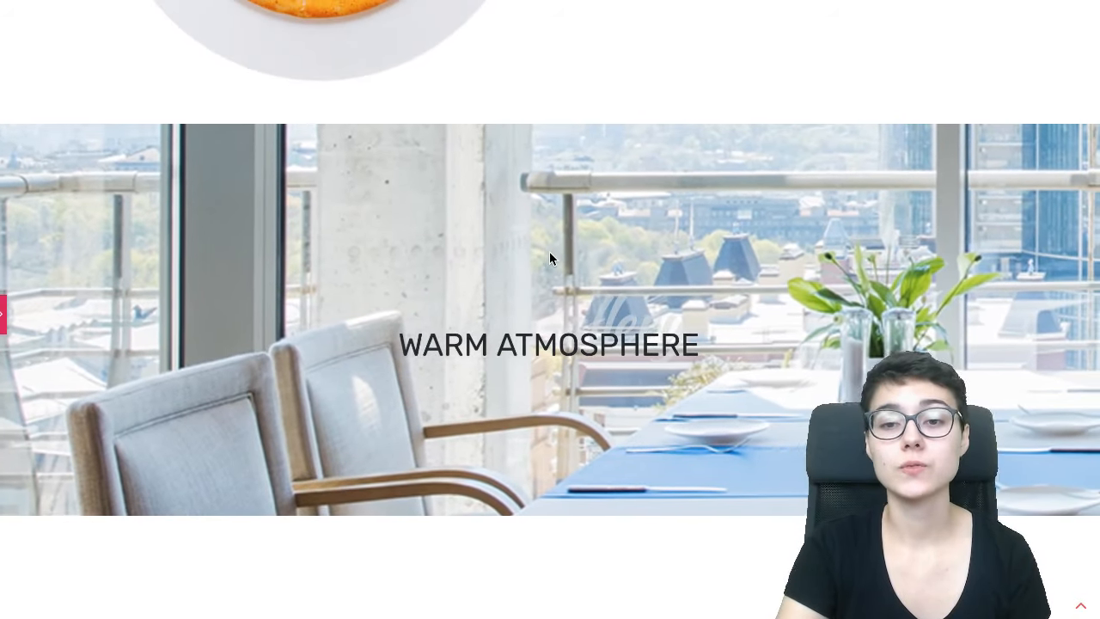
Step: Examine the combined motion of the Warm Atmosphere headline and restaurant background while scrolling slightly back and forth
scroll(560, 364, "down", 1)
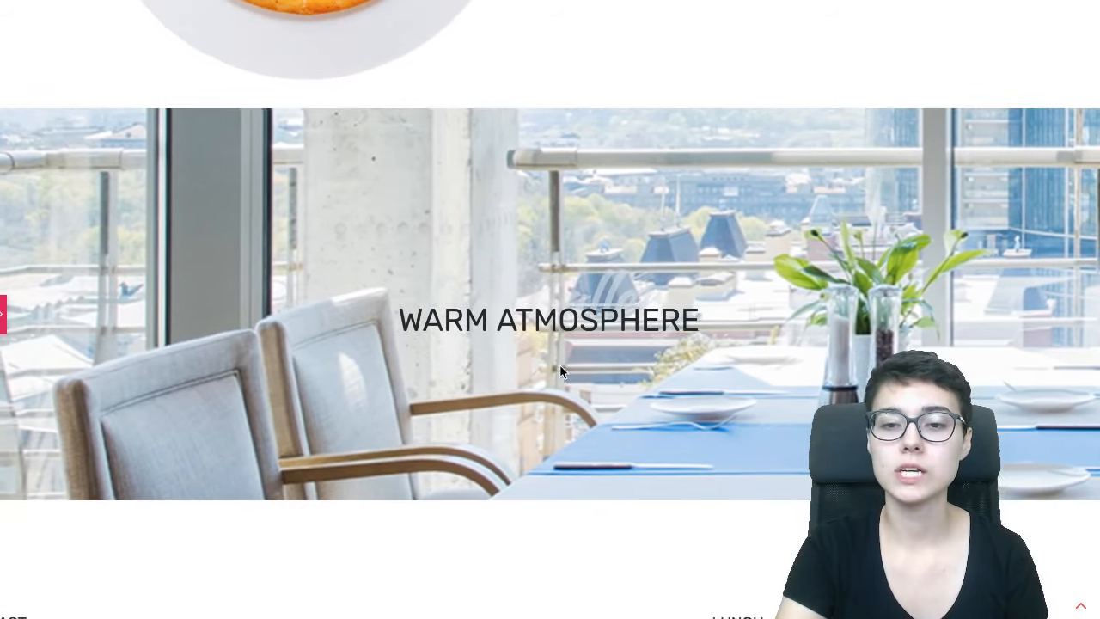
scroll(559, 371, "up", 1)
scroll(559, 366, "down", 1)
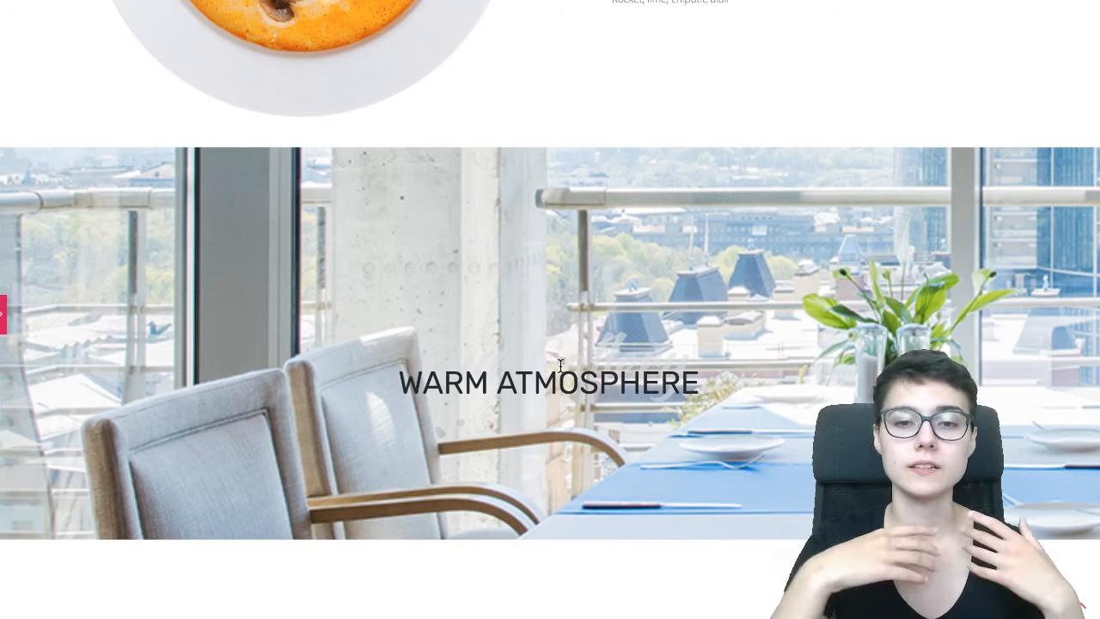
scroll(560, 365, "up", 1)
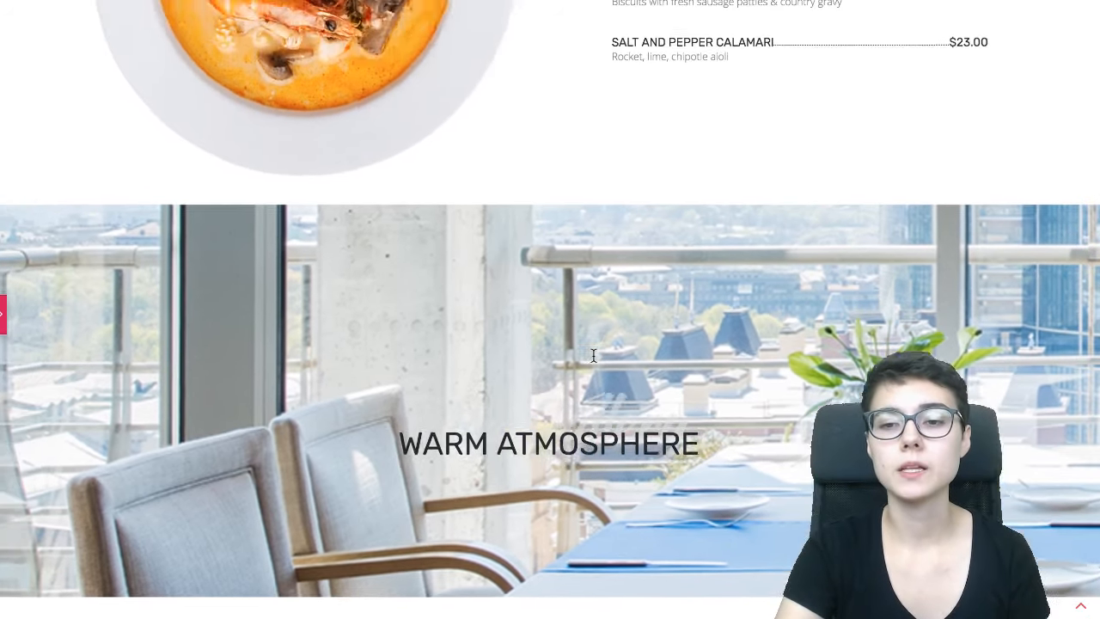
scroll(593, 361, "down", 1)
scroll(593, 361, "down", 1)
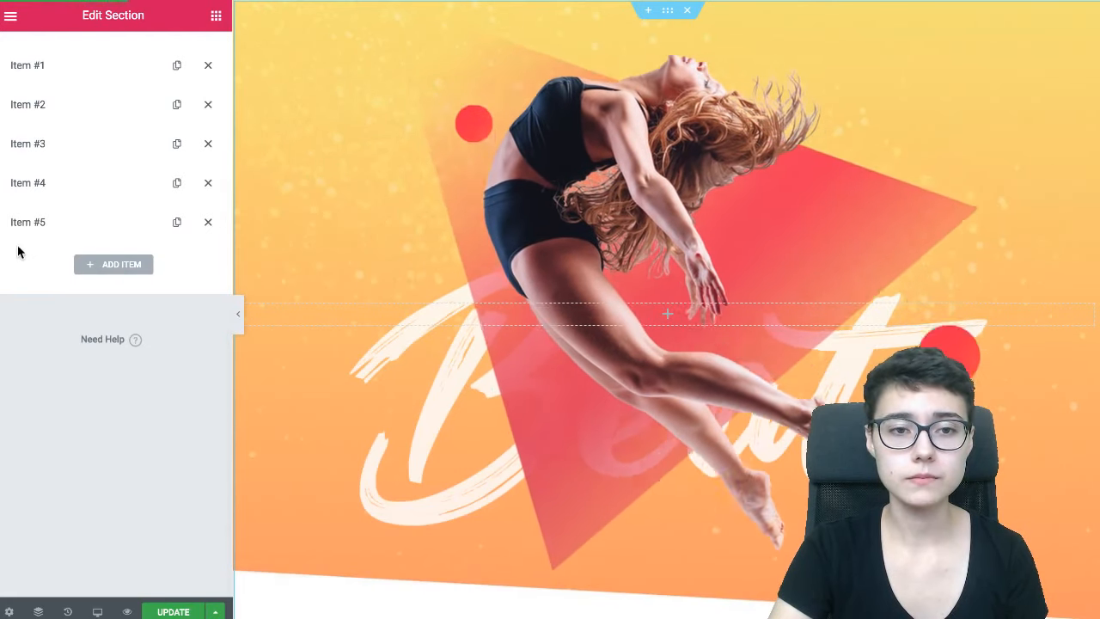
Step: Set the Beat lettering layer's z-index to 1, its parallax type to Mouse Move and its parallax speed to 16%
left_click(71, 226)
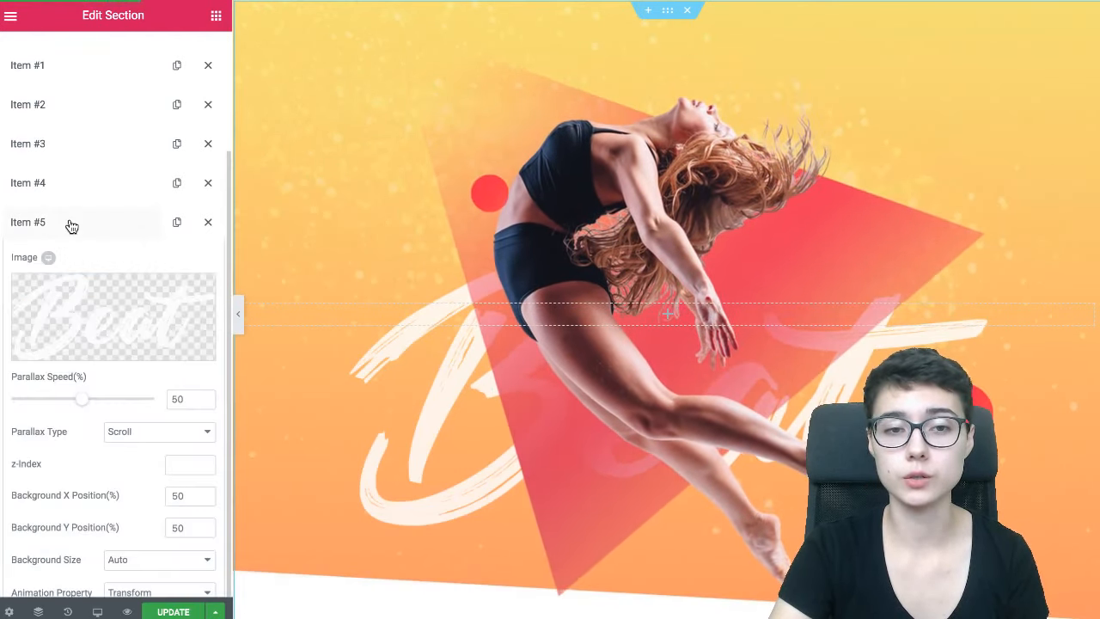
left_click(206, 462)
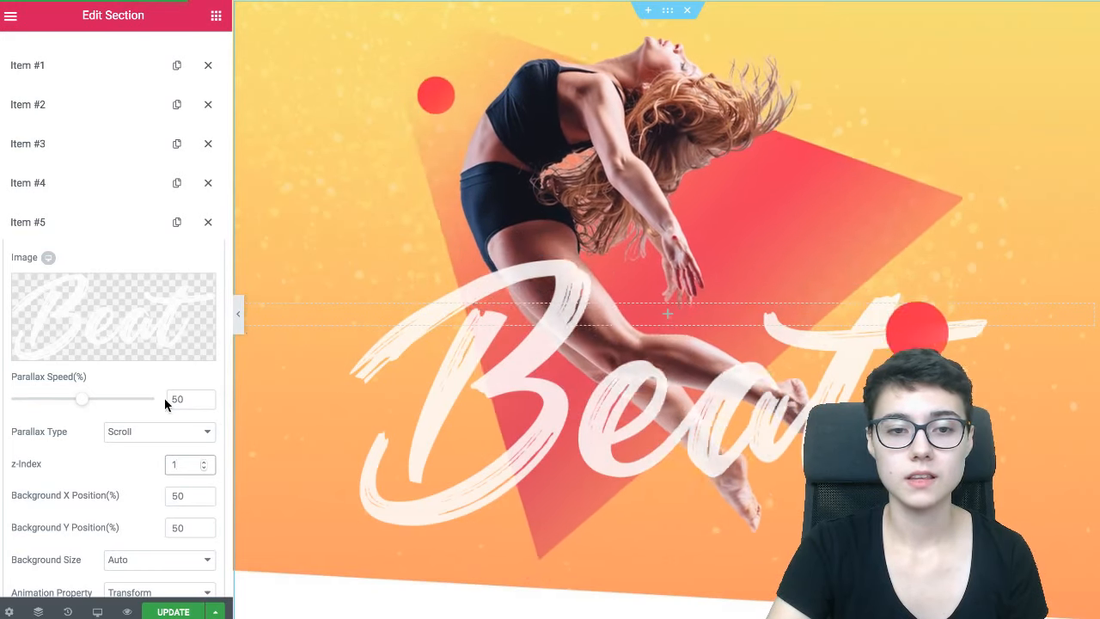
left_click(137, 433)
key("Escape")
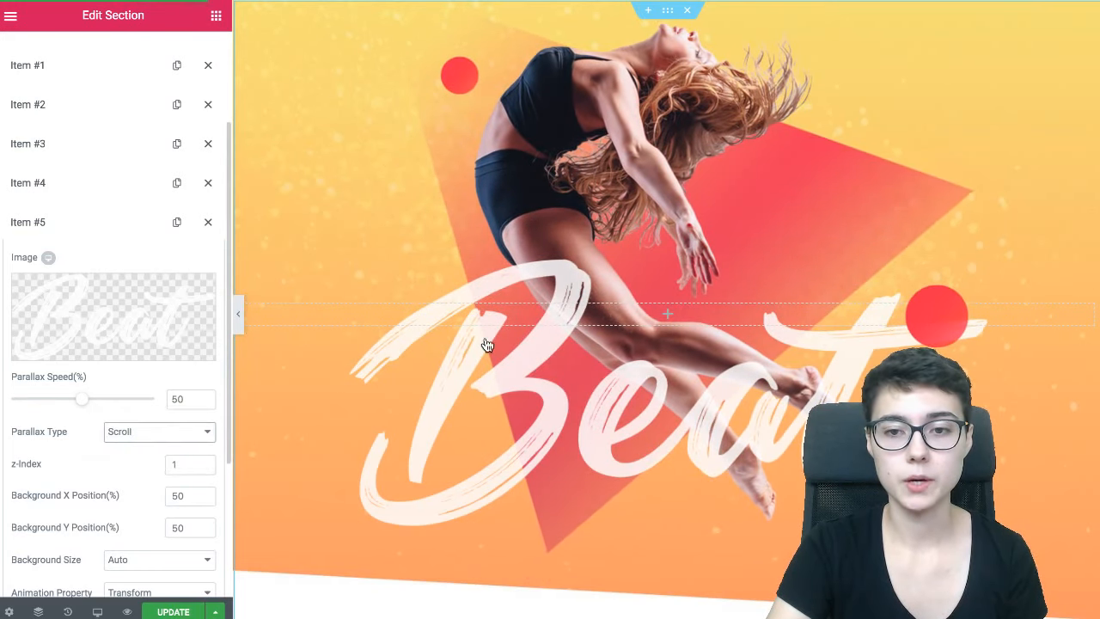
key("Down")
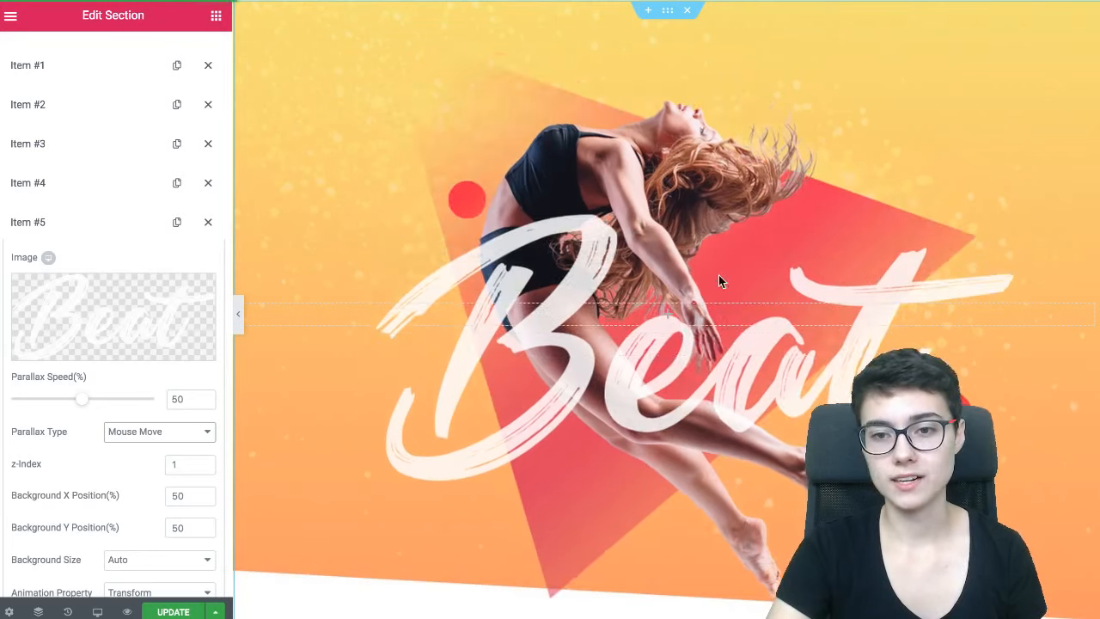
left_click(114, 400)
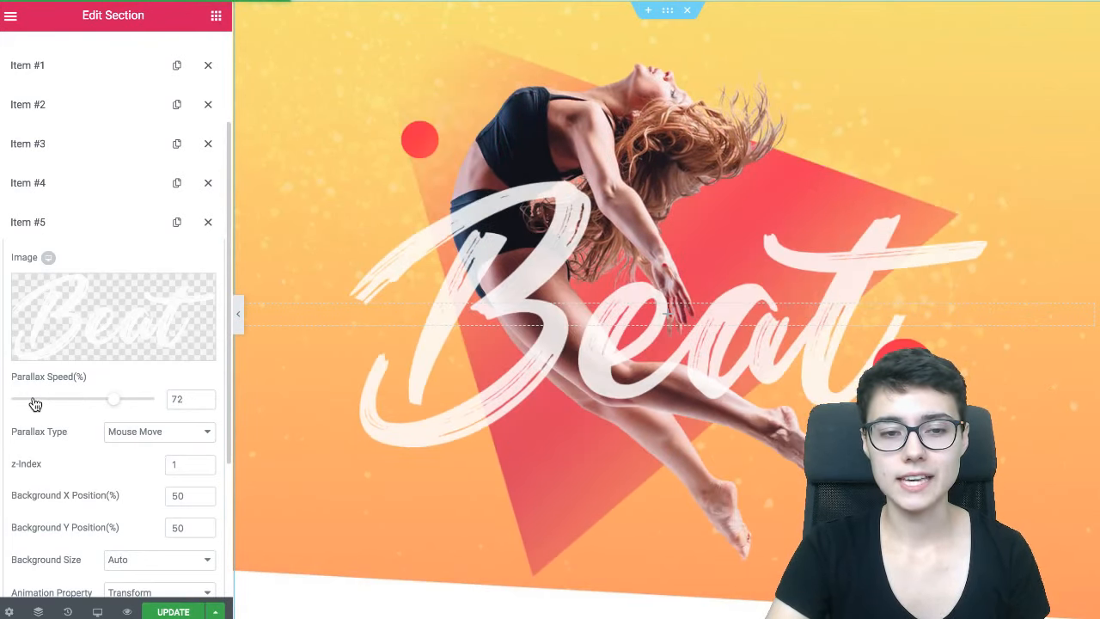
left_click(34, 401)
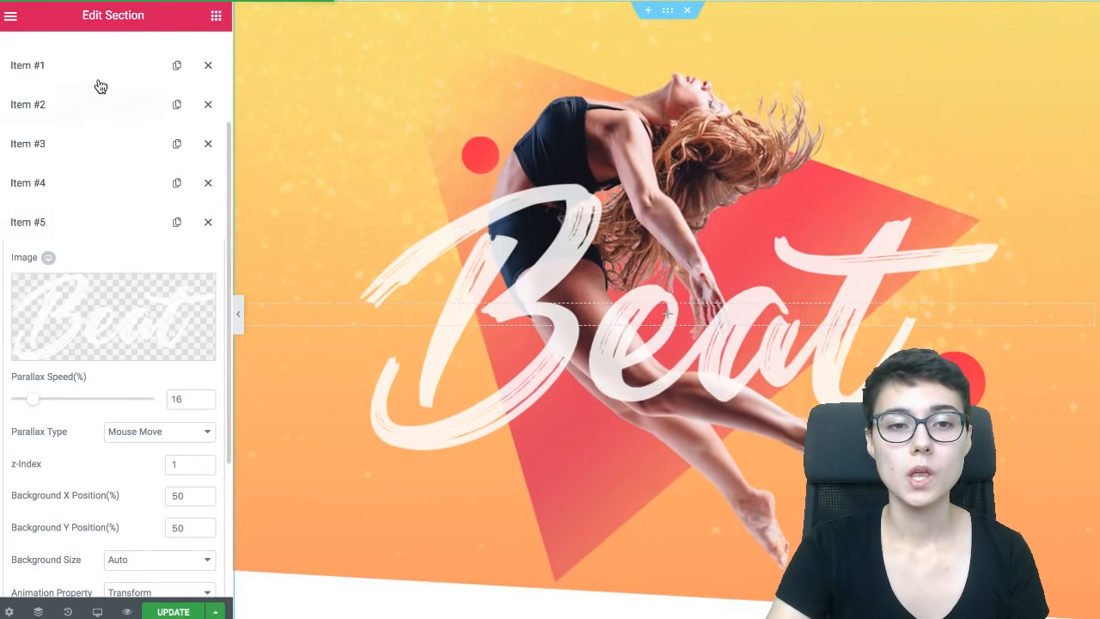
Step: Set the z-index of the dancer image layer, Item #1, to 1
left_click(99, 81)
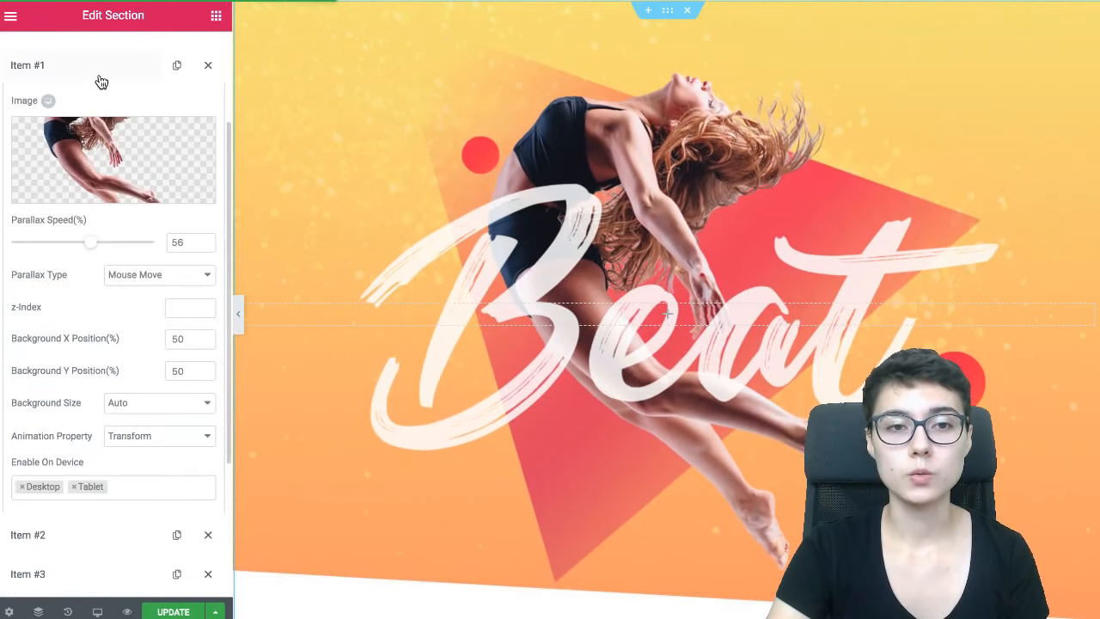
left_click(204, 306)
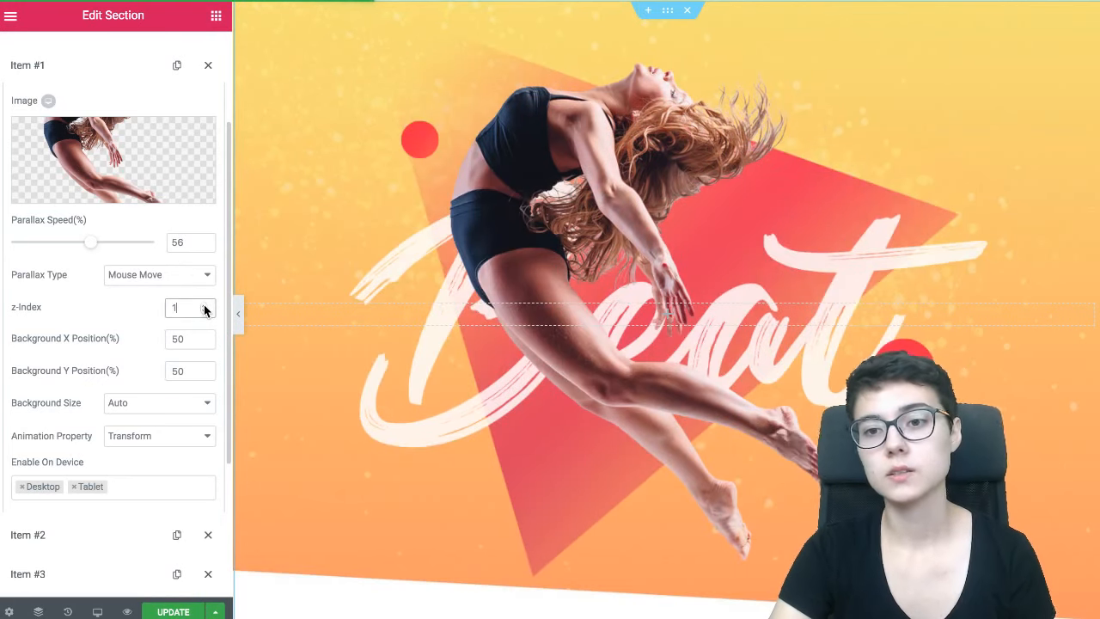